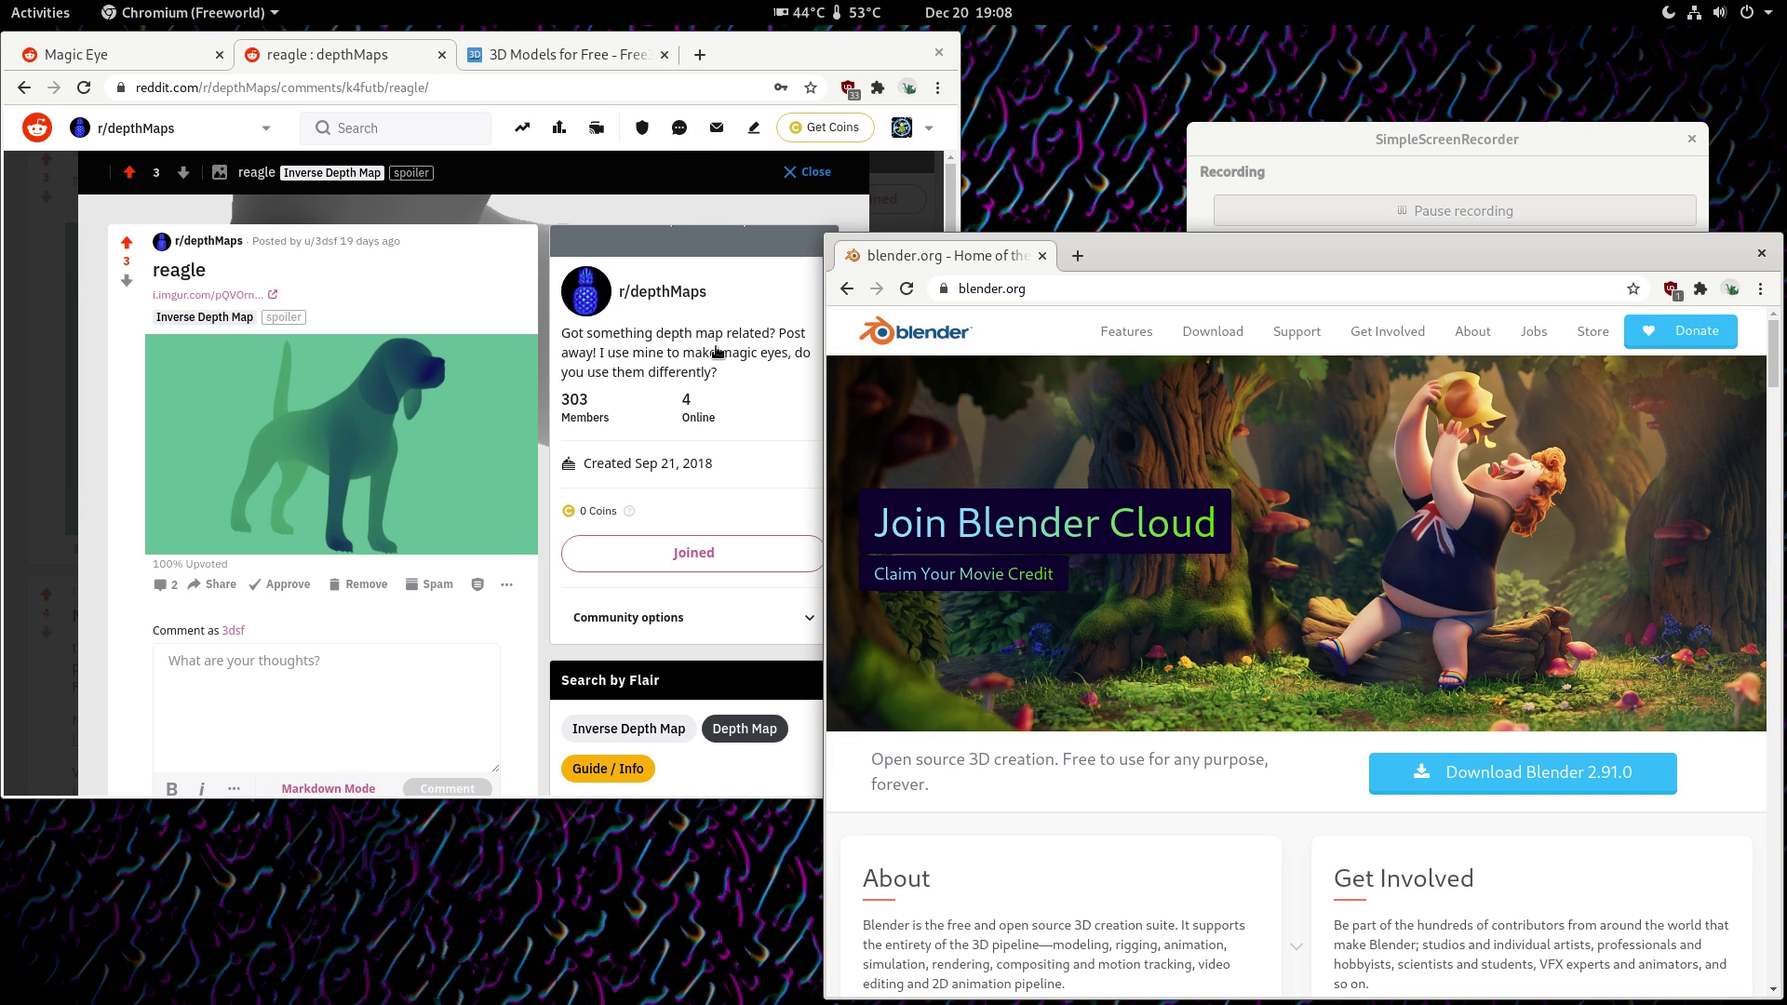
- On Free3D, download the Low Poly Wolf model as 91-wolflowpoly.zip and open it
left_click(548, 56)
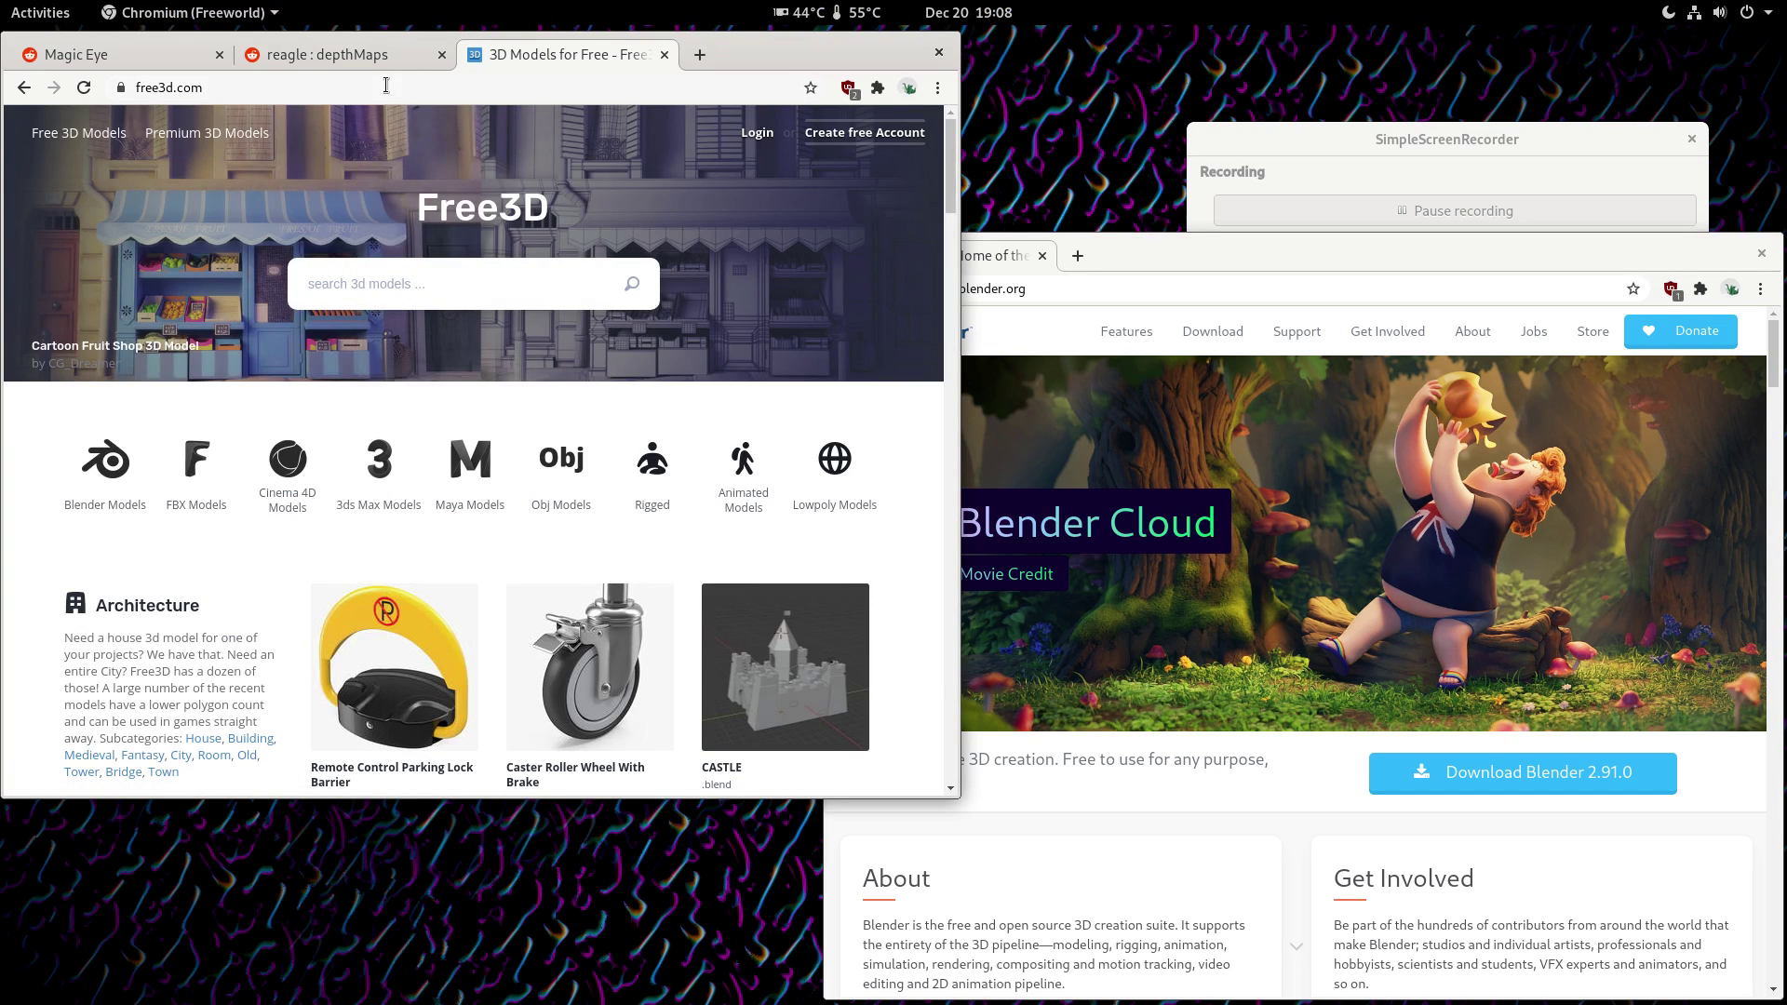
scroll(428, 342, "down", 5)
scroll(427, 342, "down", 7)
scroll(424, 326, "up", 3)
left_click(420, 352)
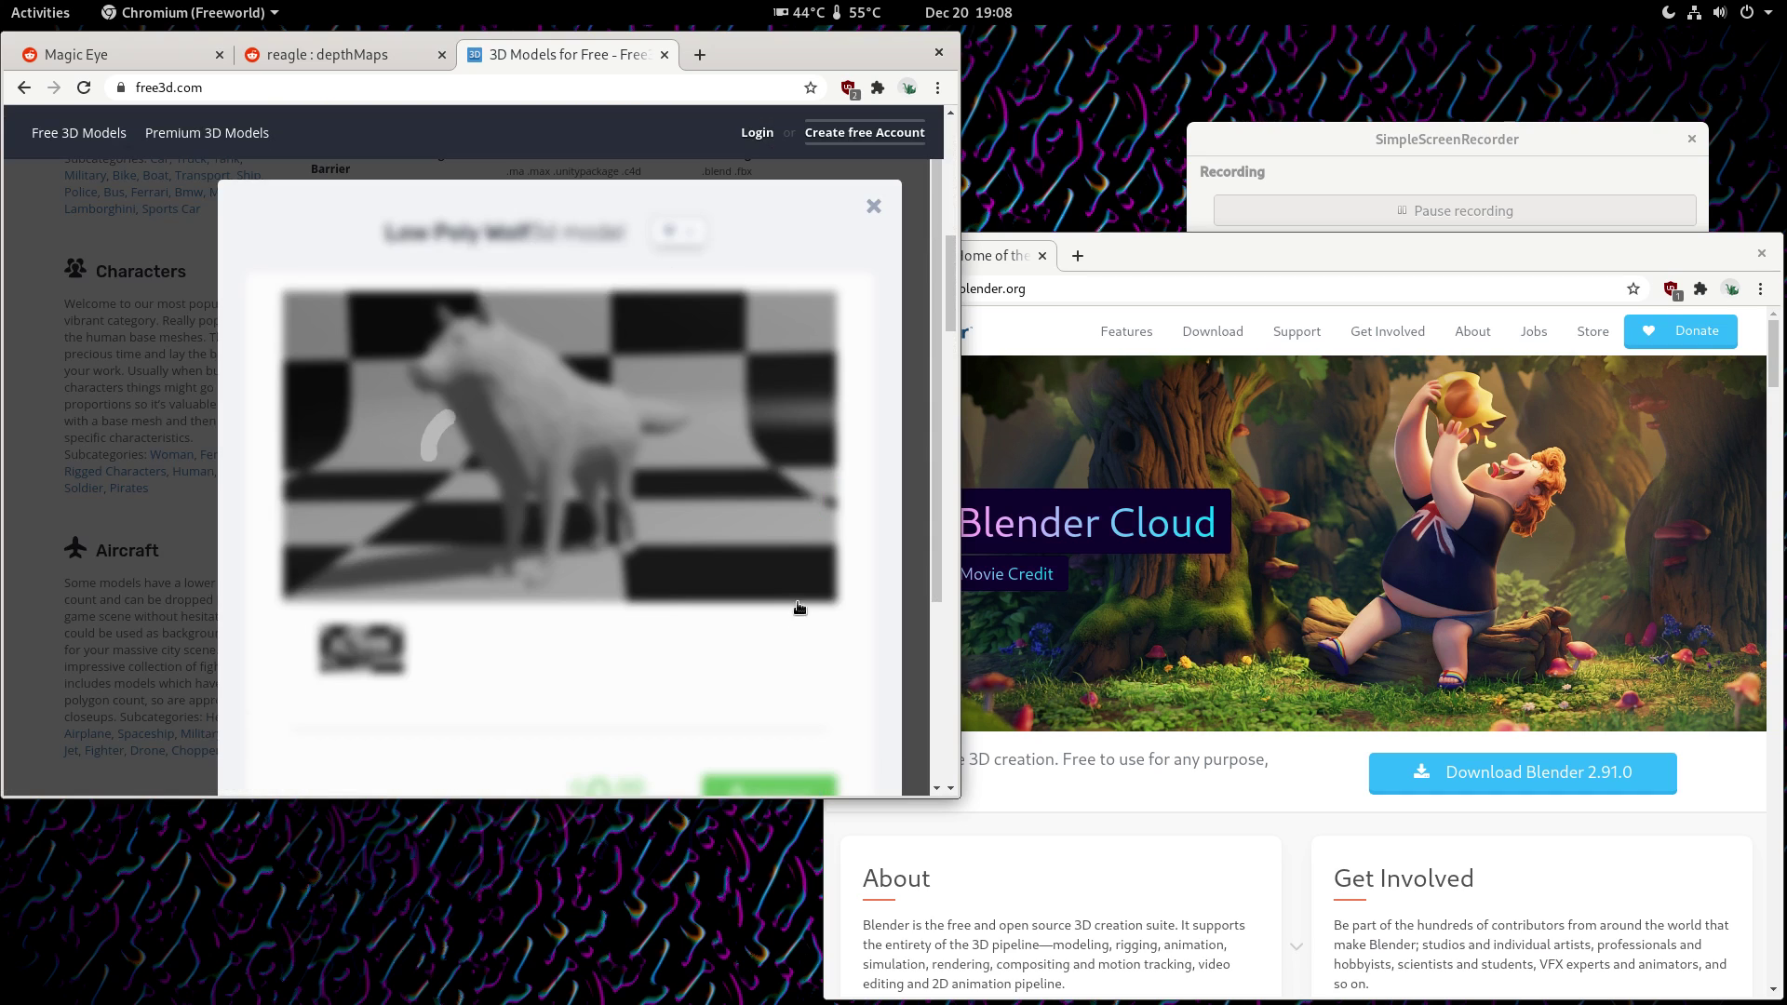
scroll(776, 383, "down", 3)
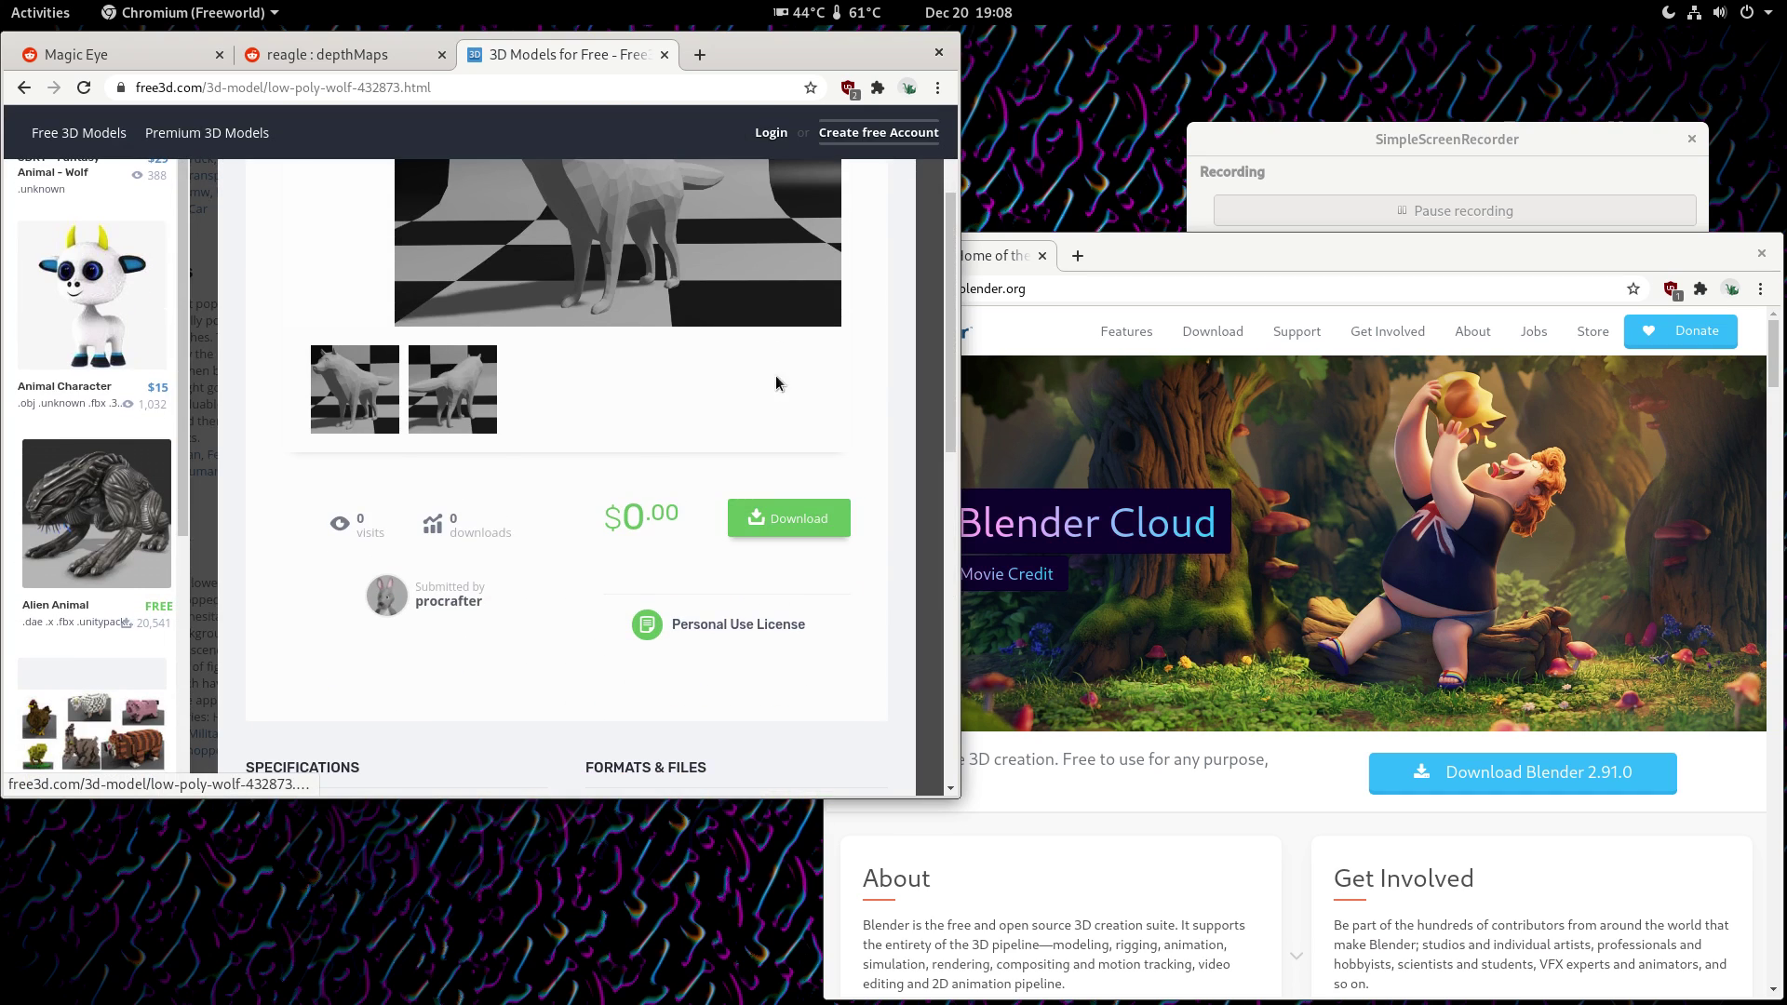
left_click(763, 517)
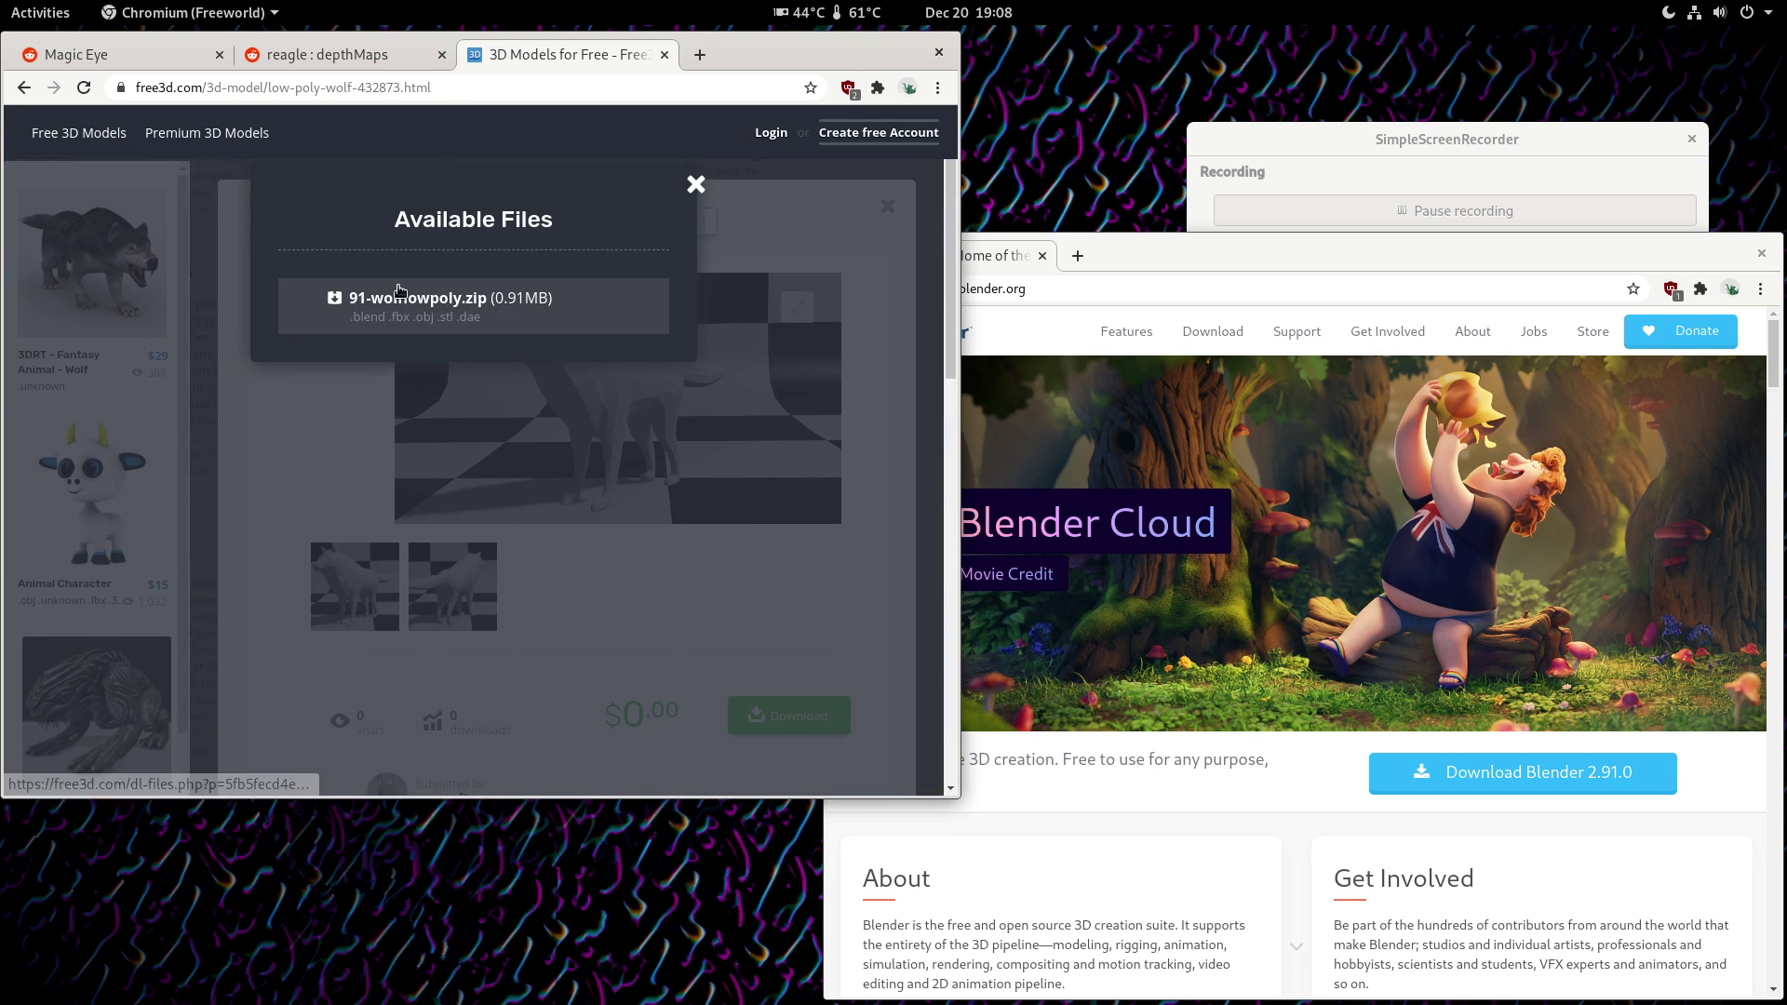
left_click(385, 321)
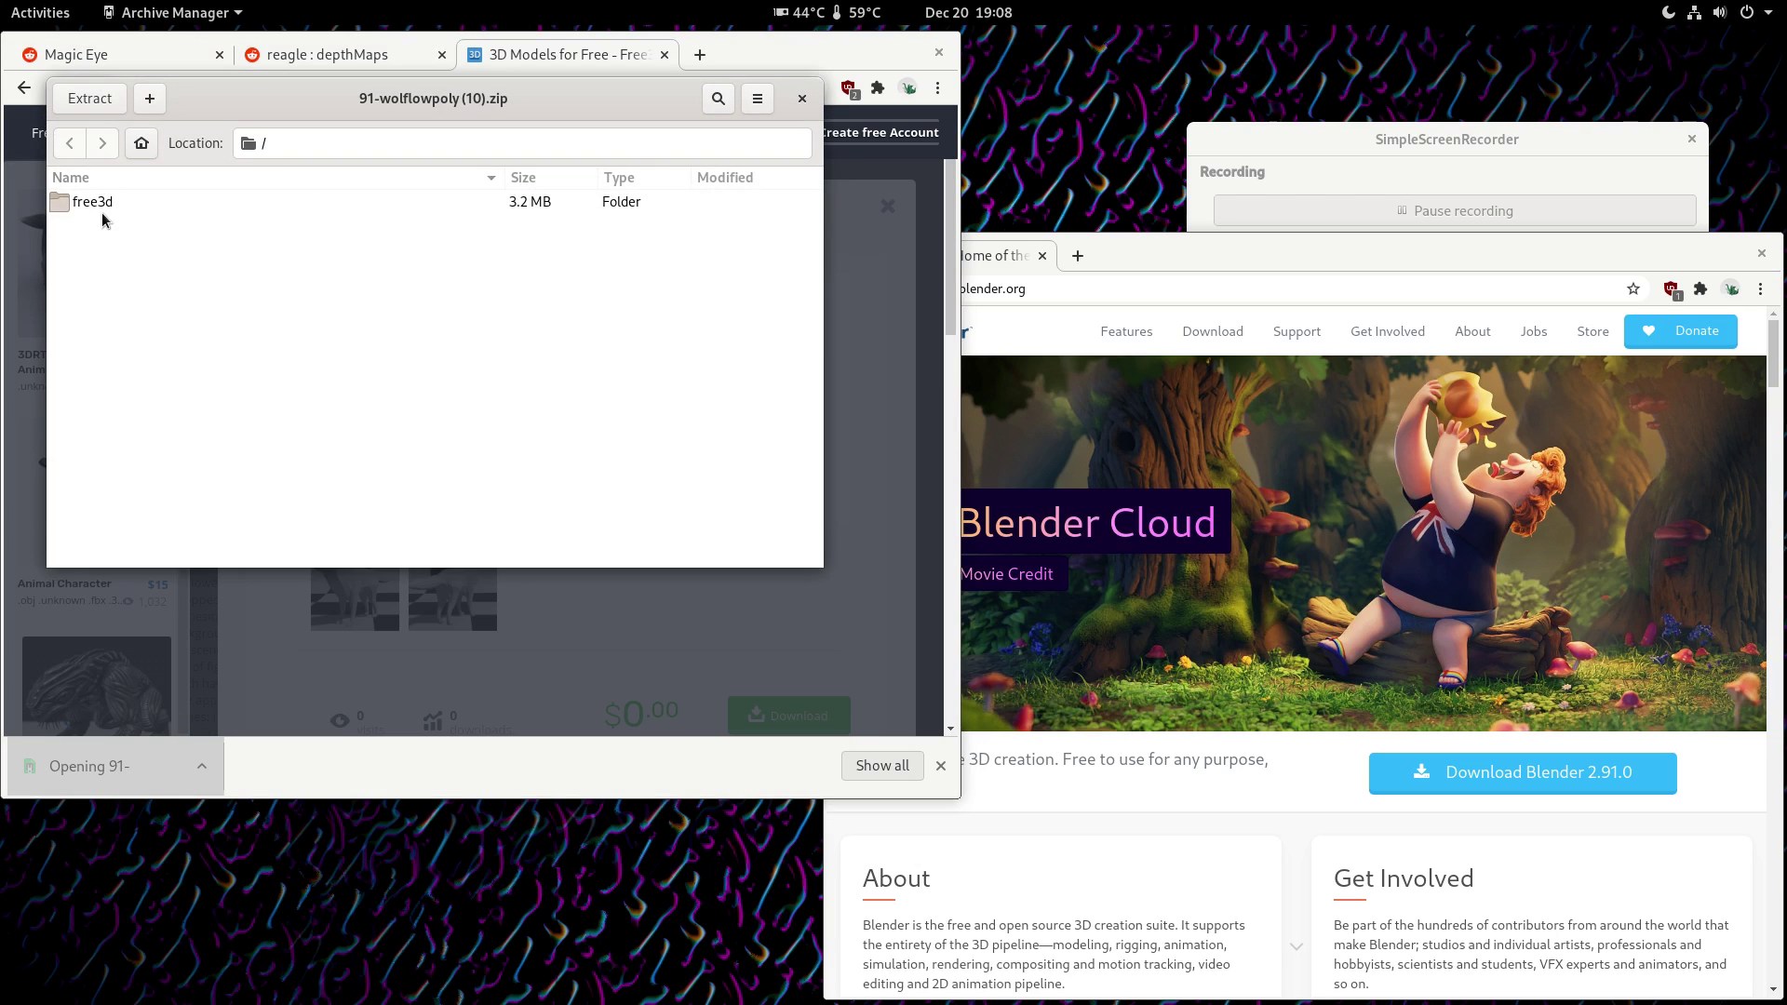
- Browse into the archive's free3d/obj folder and select LowPolyWolf.obj
double_click(102, 214)
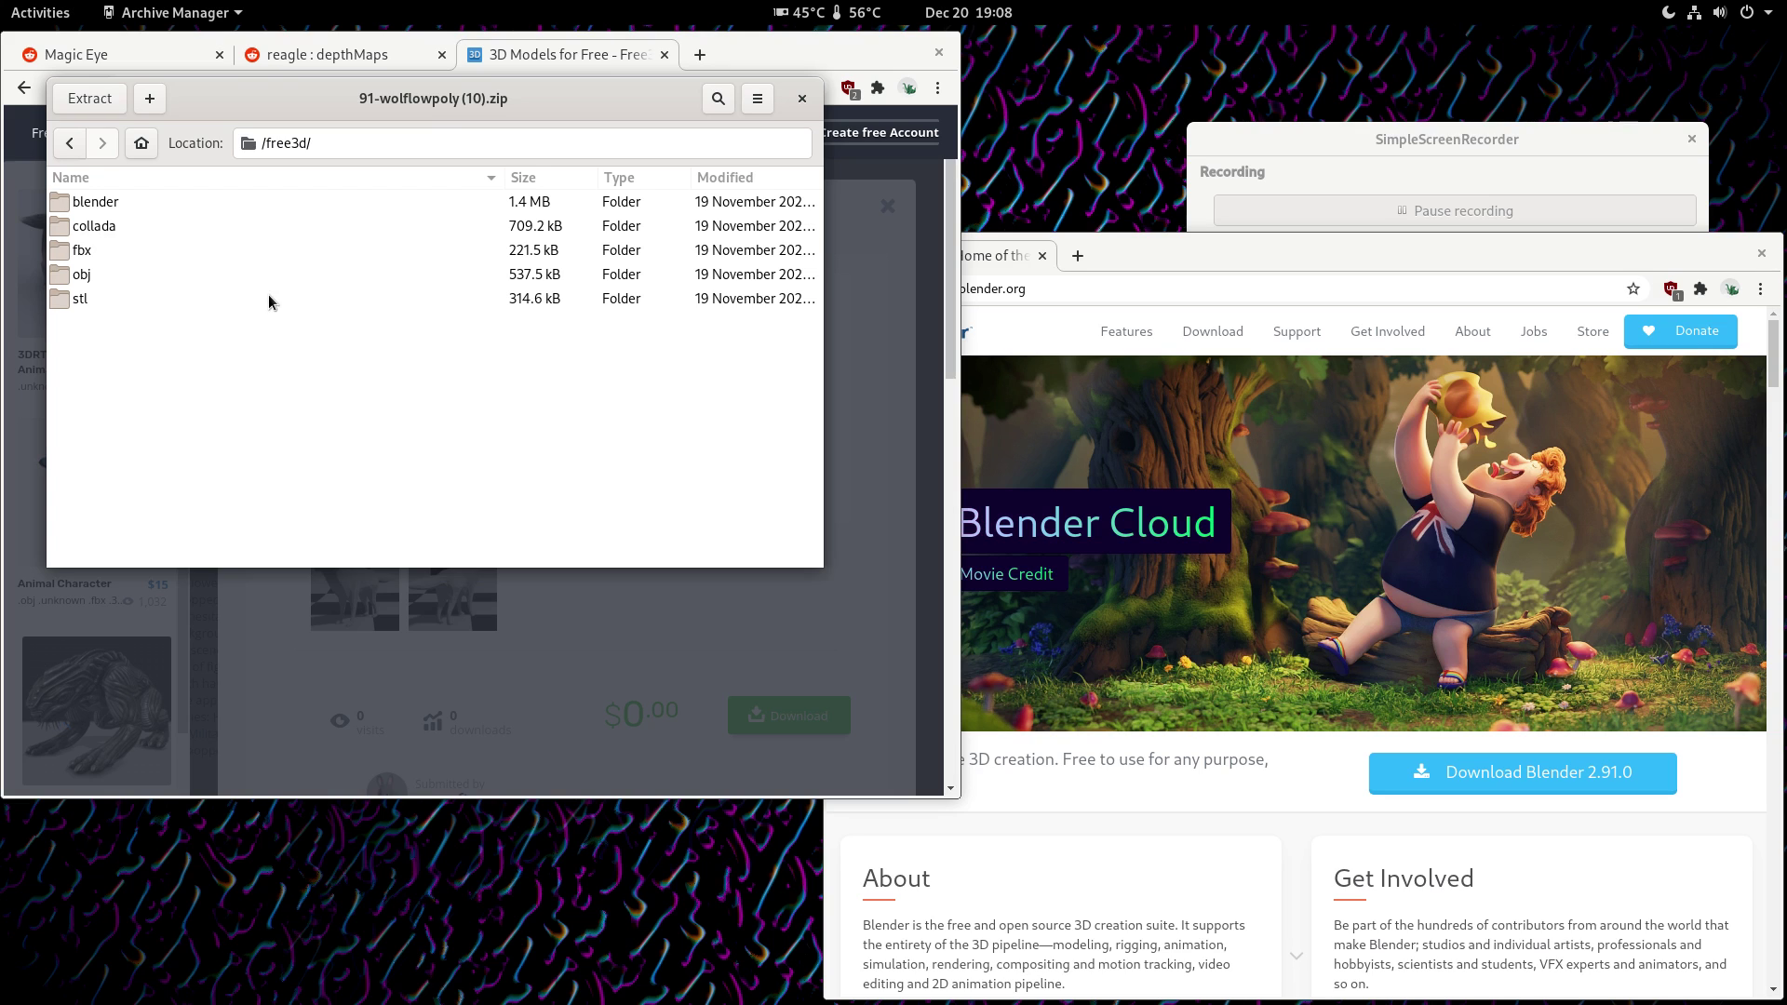
left_click(115, 246)
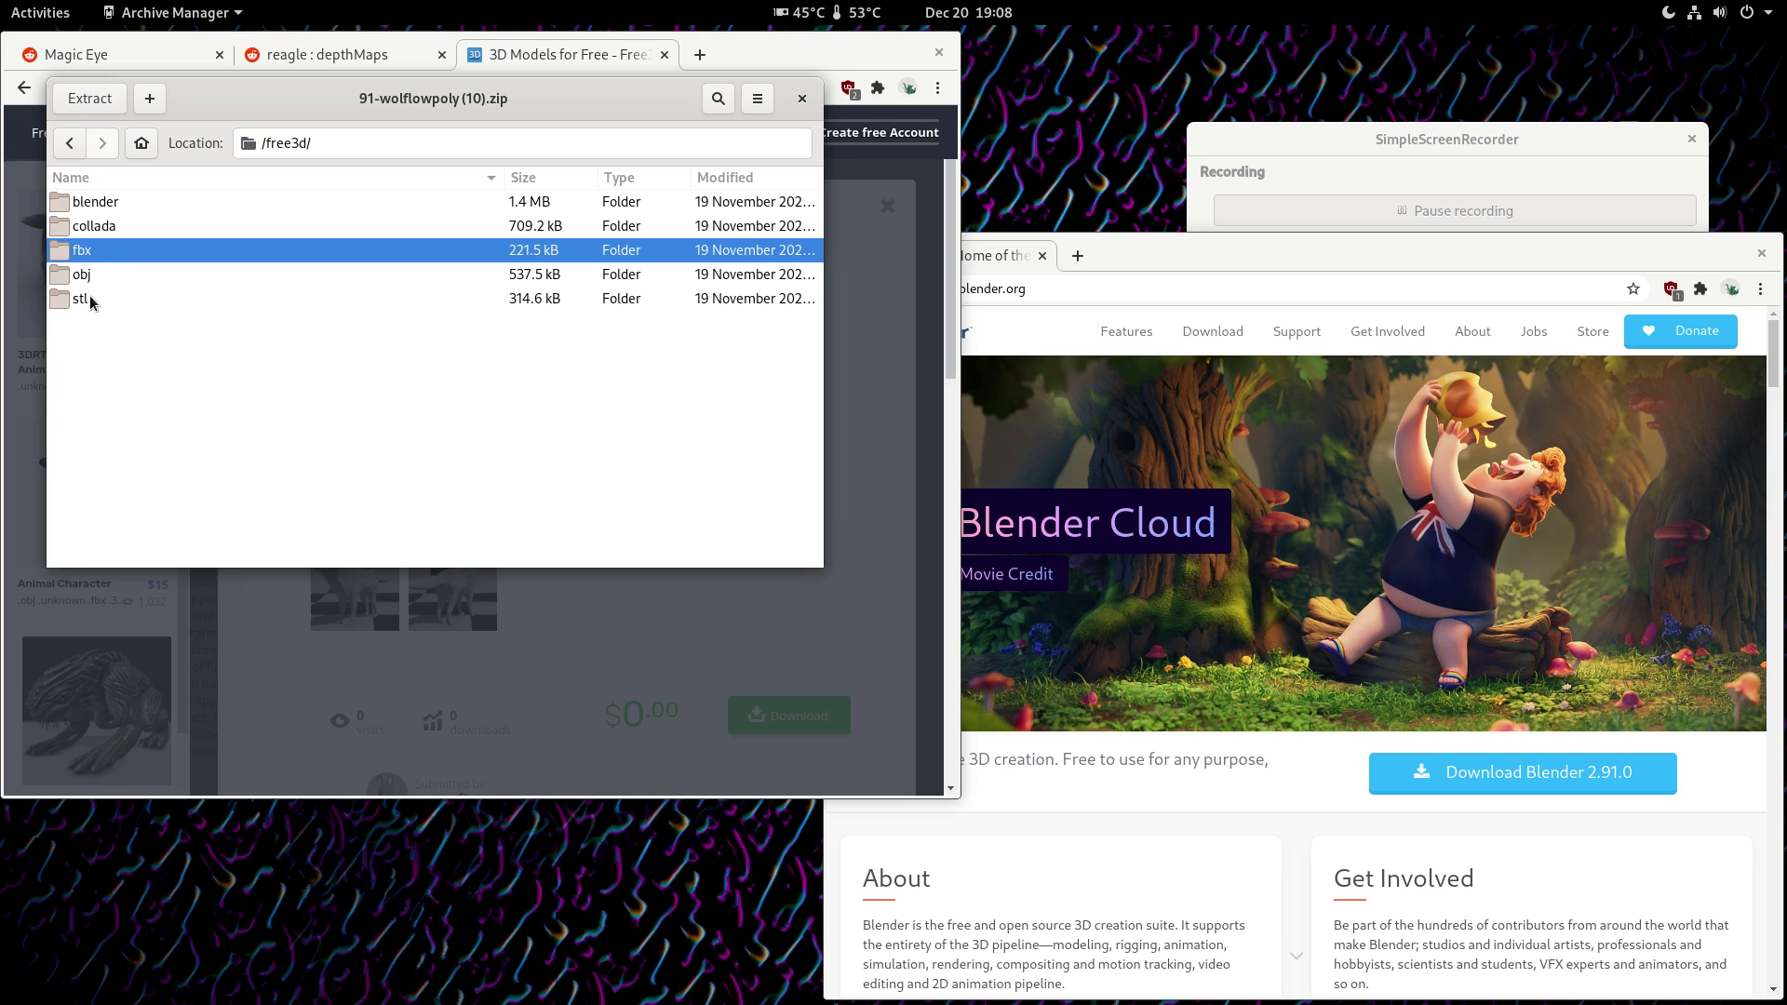
left_click(119, 455)
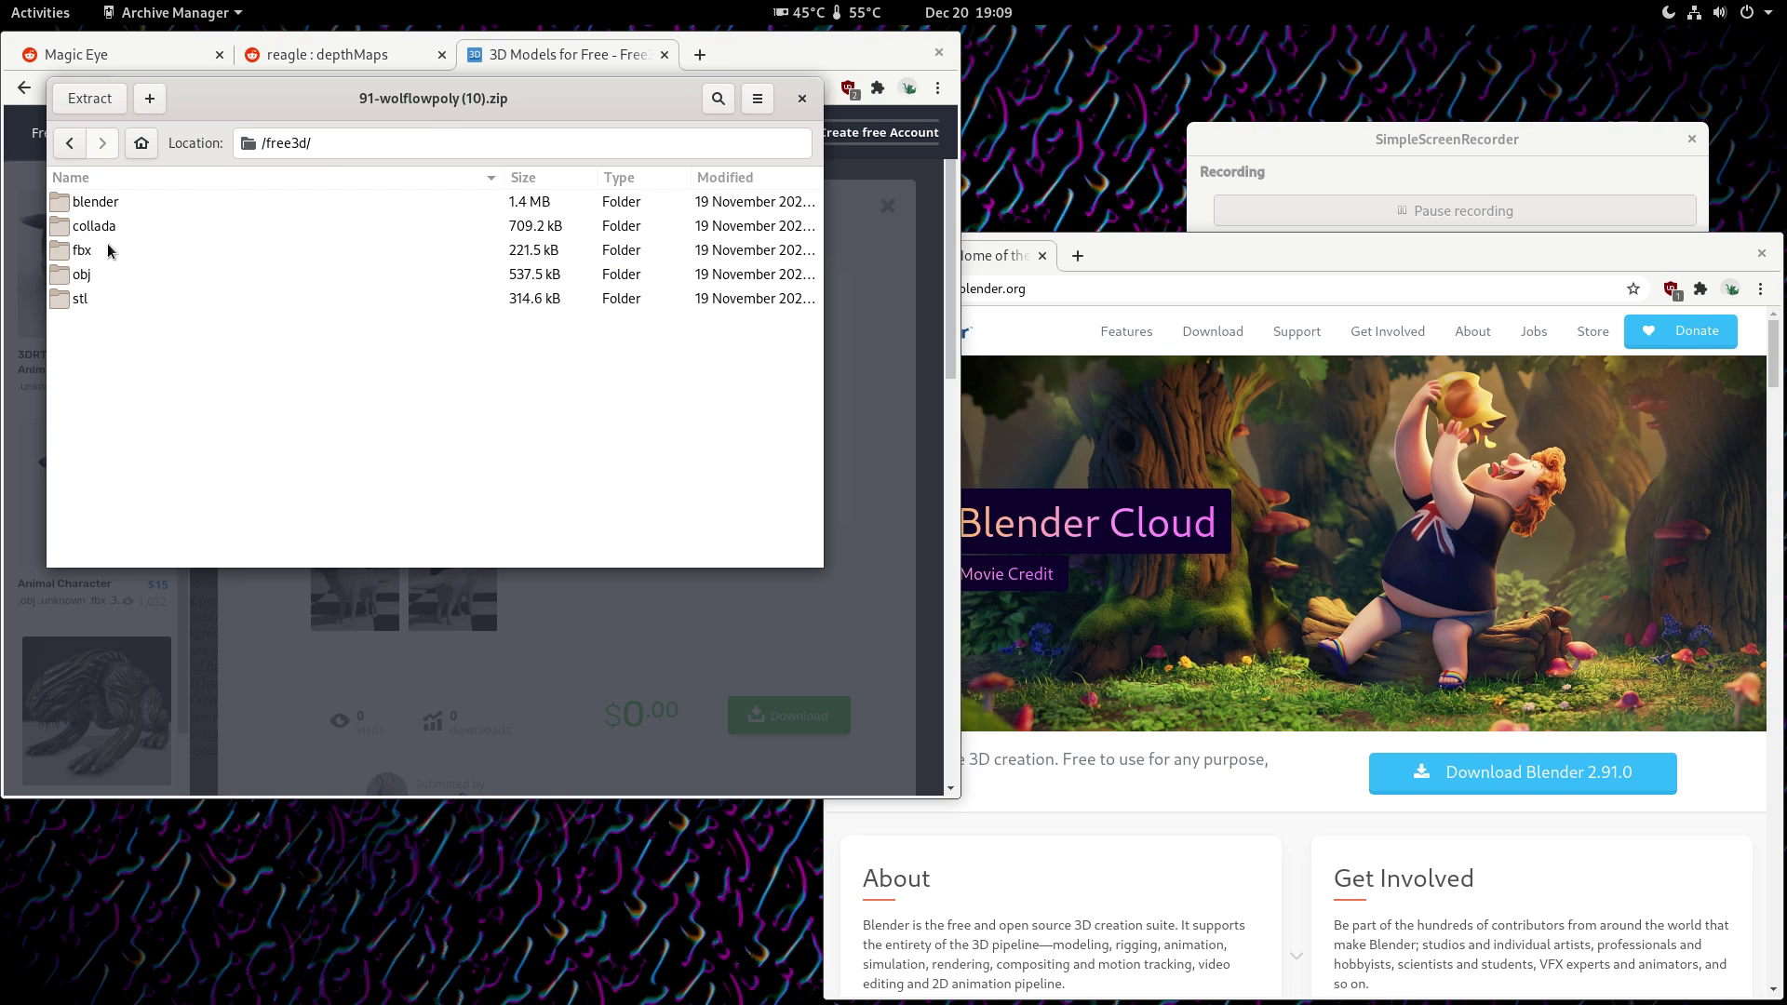
left_click(90, 275)
double_click(90, 275)
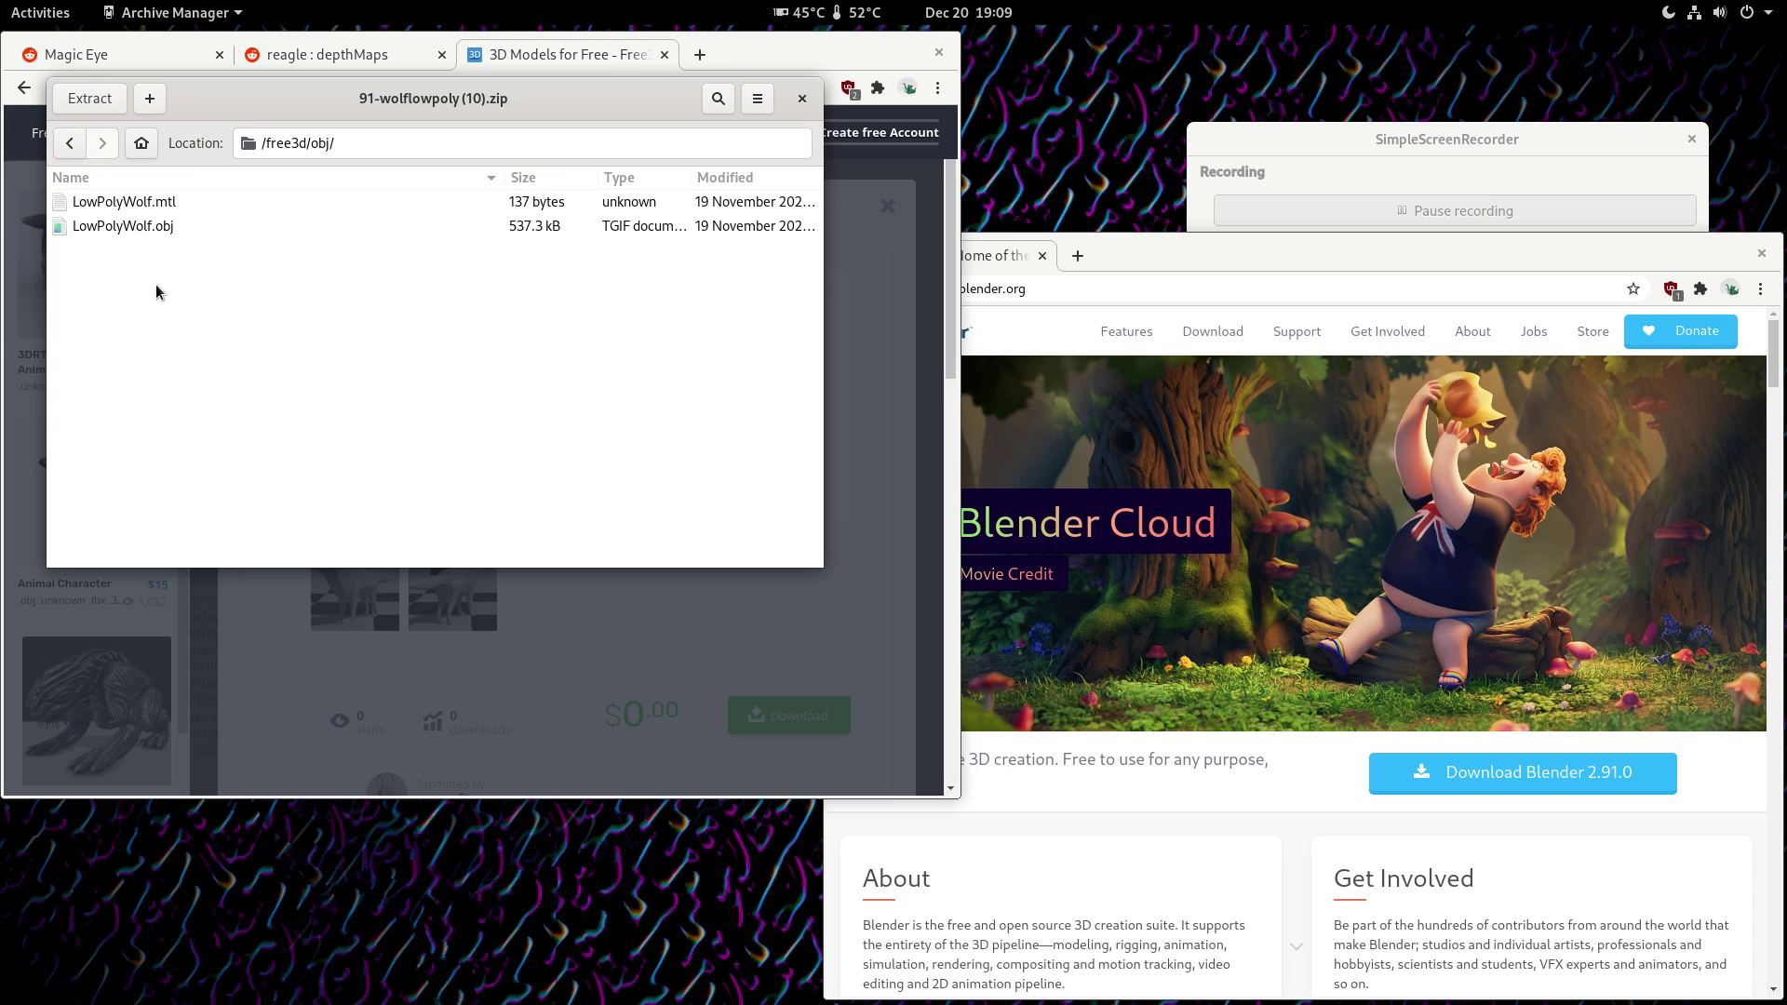
left_click(177, 231)
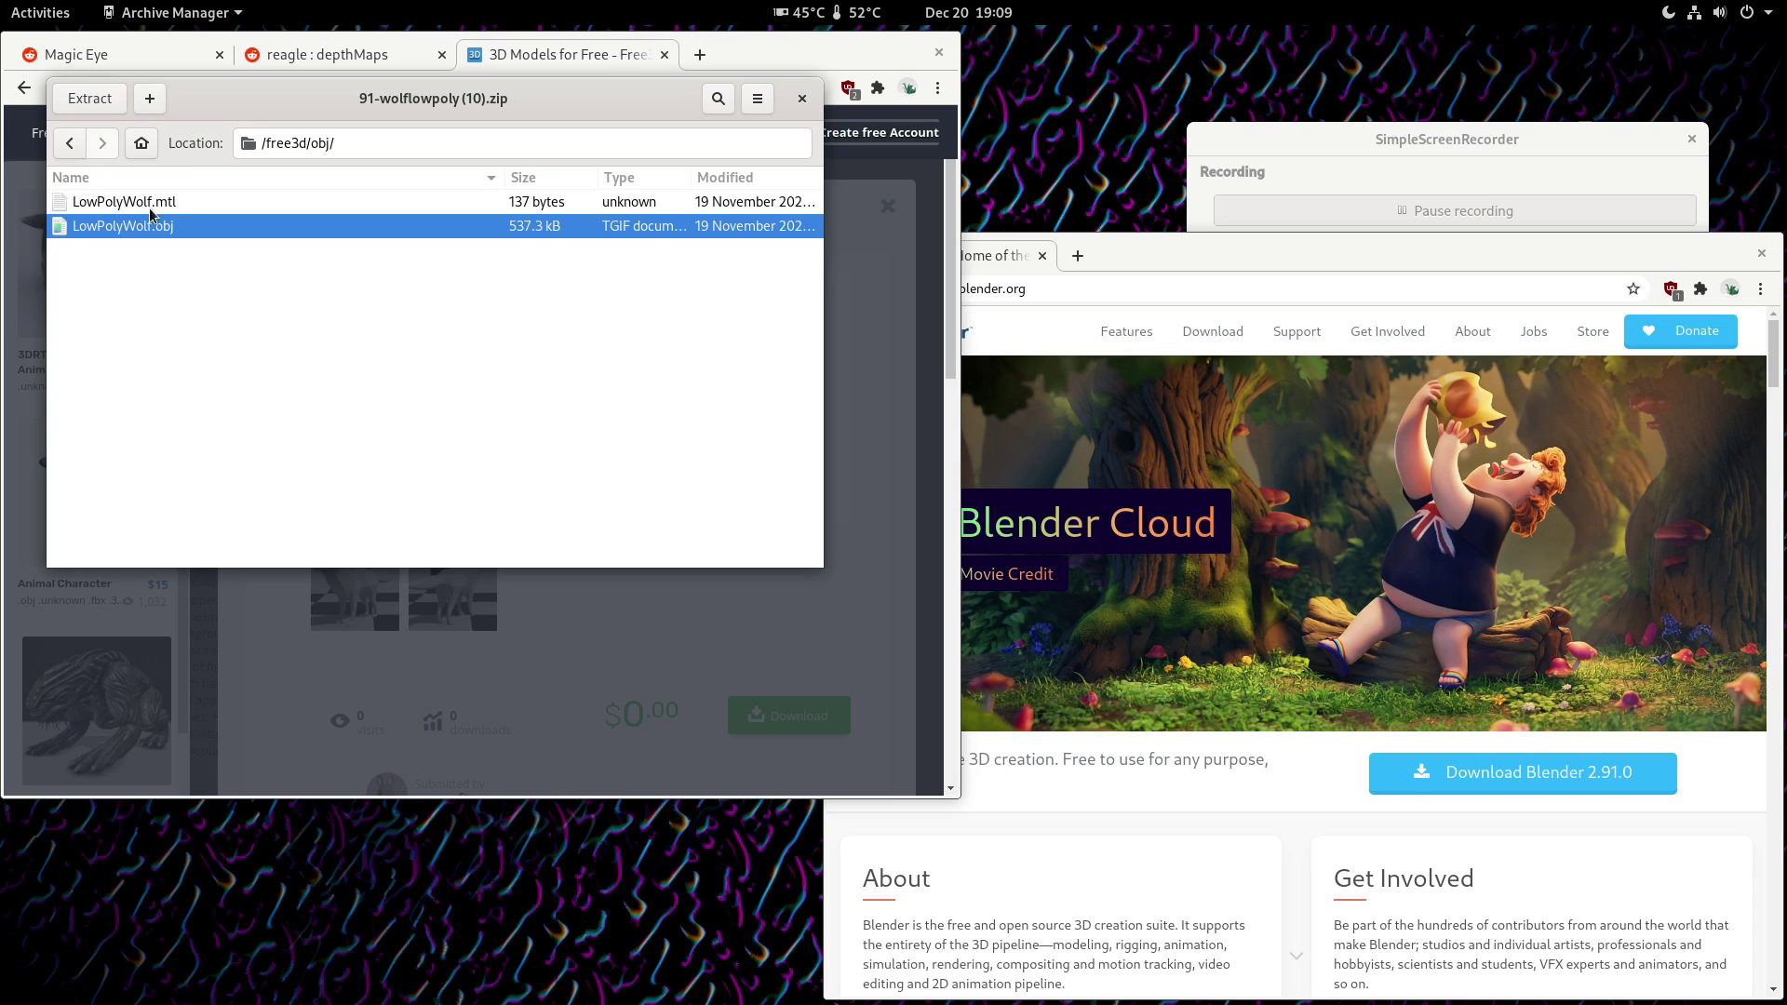
- Extract LowPolyWolf.obj into Downloads, replacing the existing copy
left_click(89, 99)
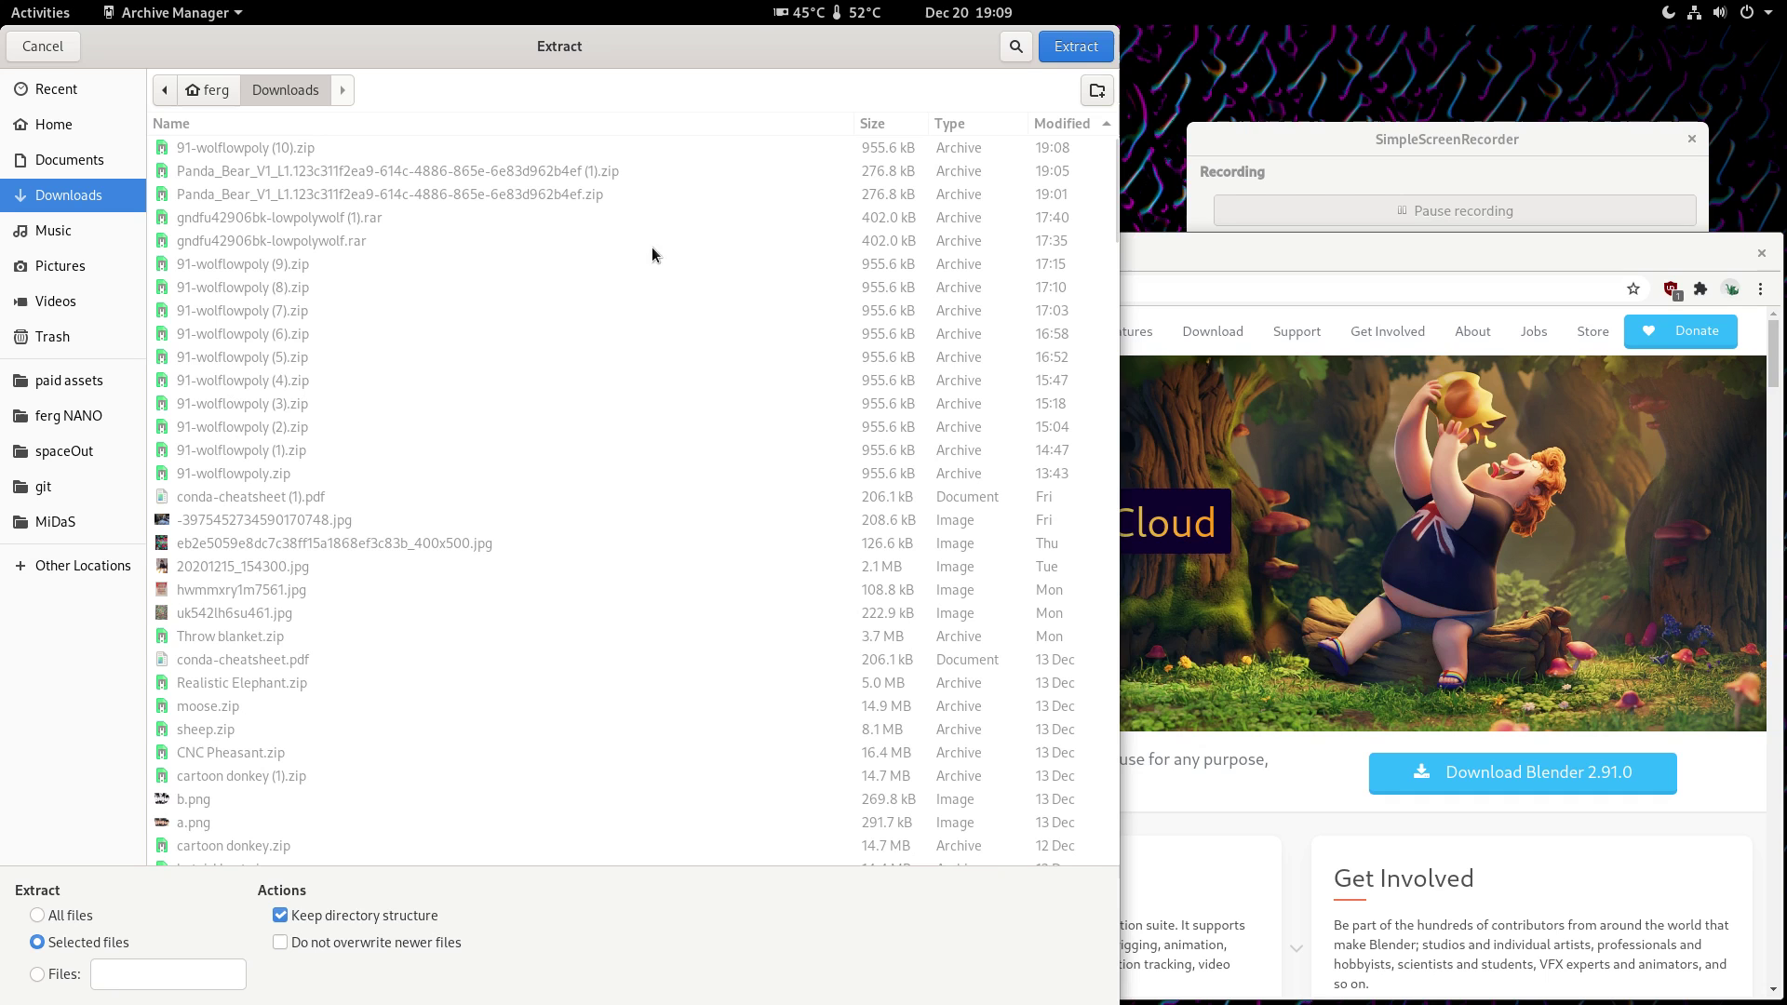
left_click(1076, 46)
left_click(712, 372)
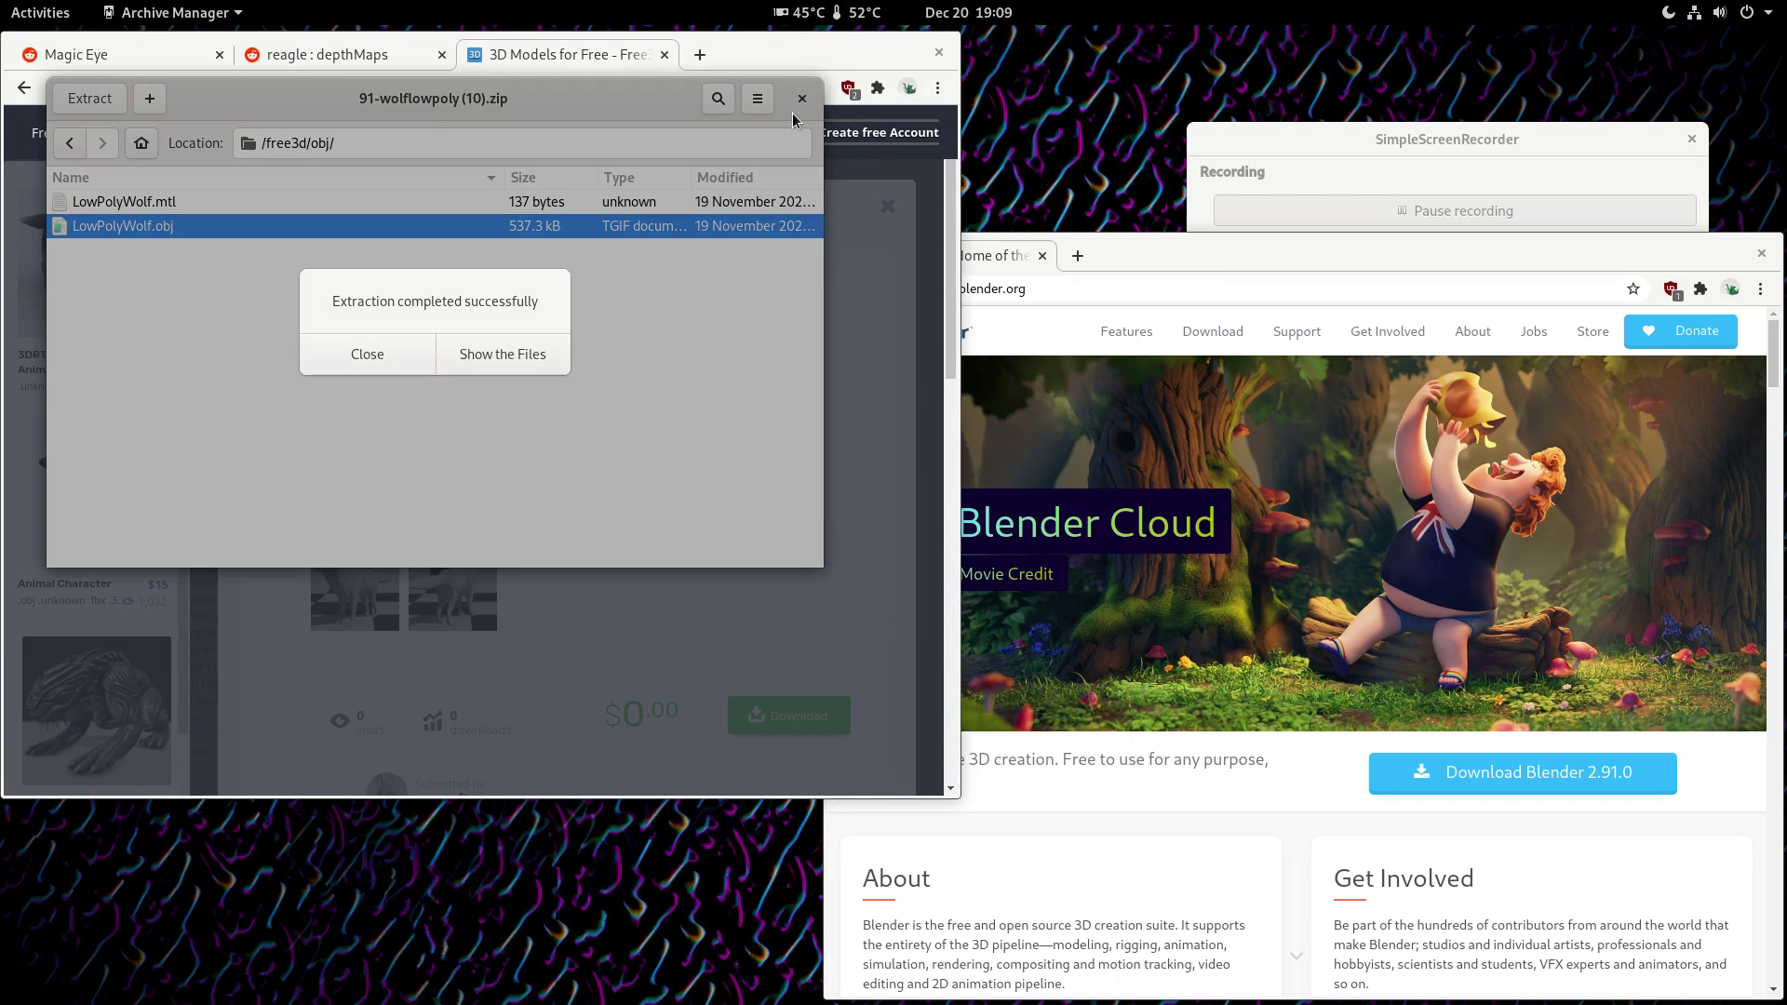
left_click(373, 359)
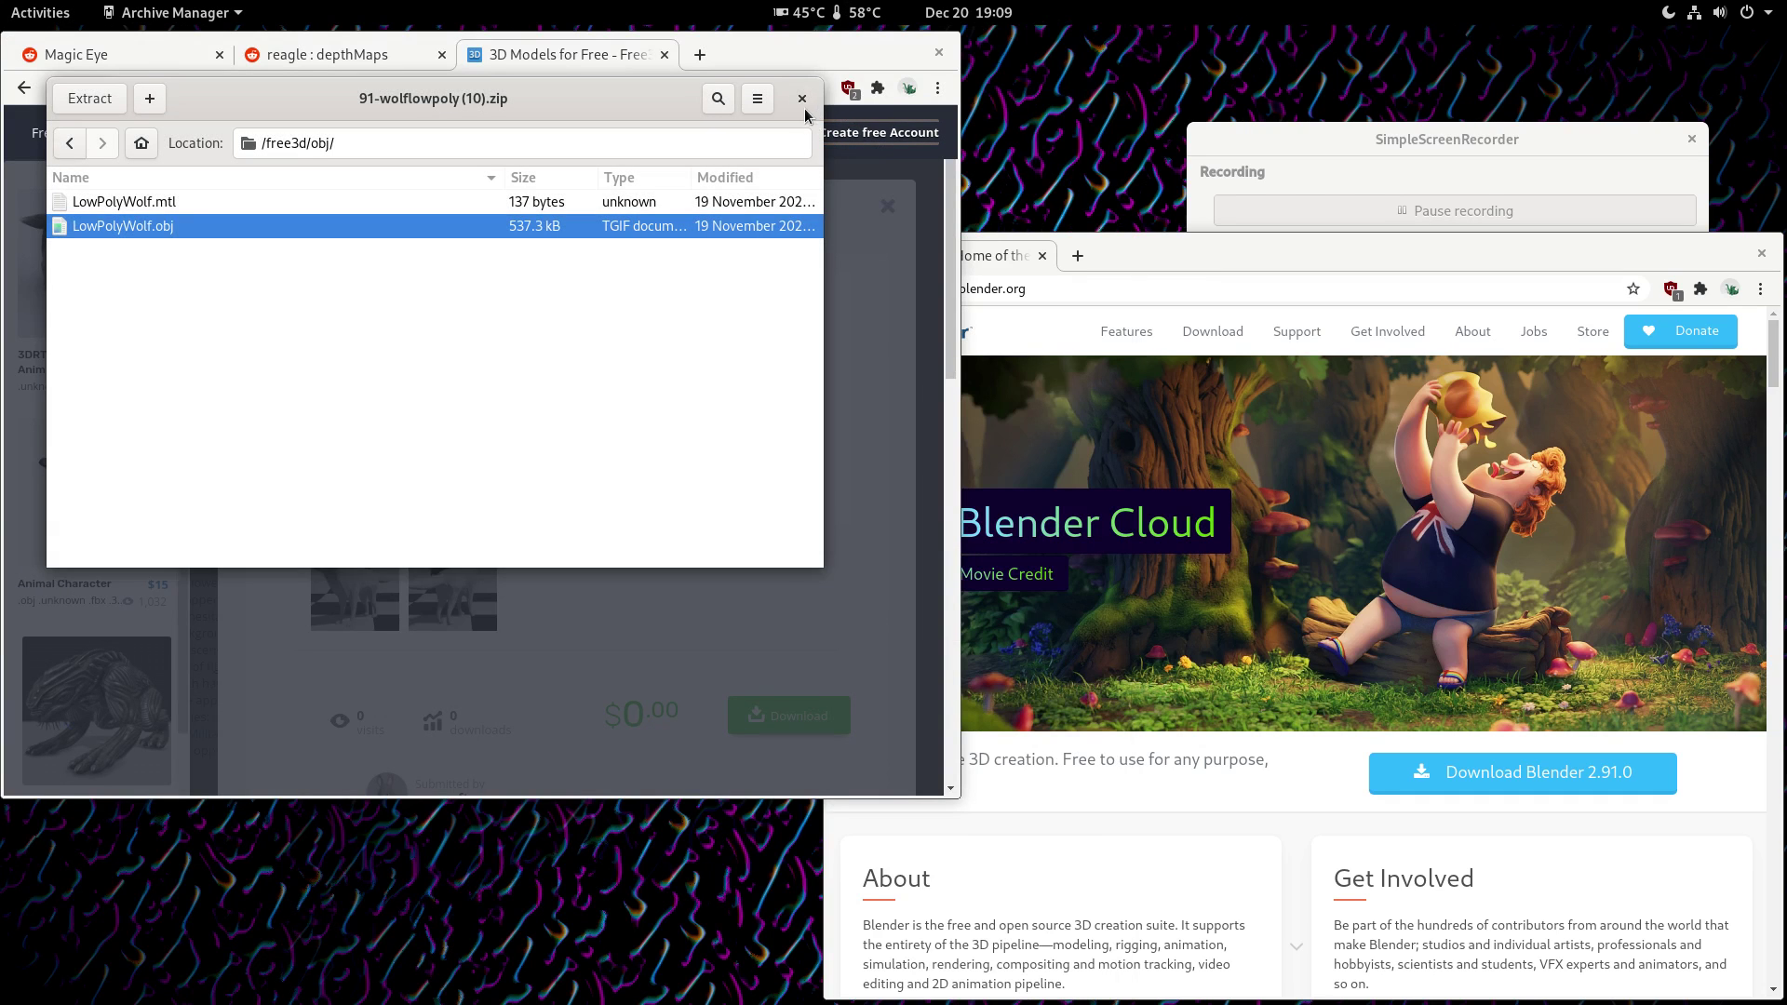
- Close Archive Manager, launch Blender and dismiss its splash screen
left_click(802, 99)
mouse_move(2, 2)
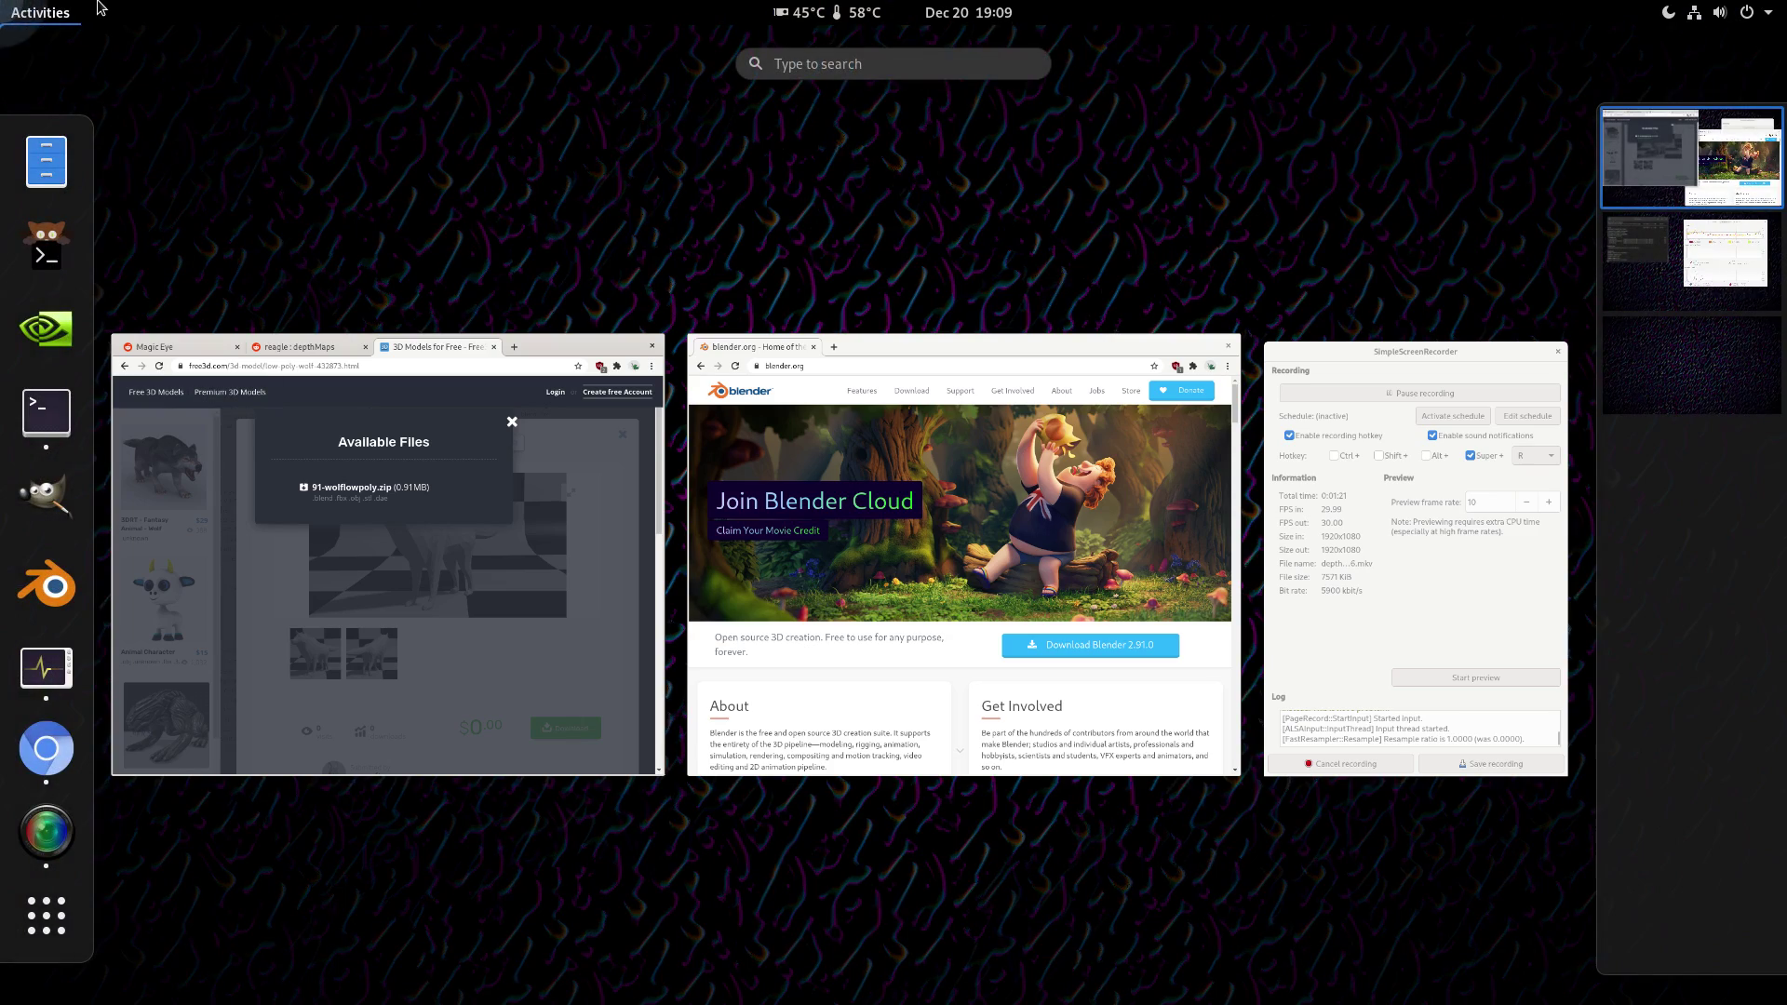
left_click(28, 573)
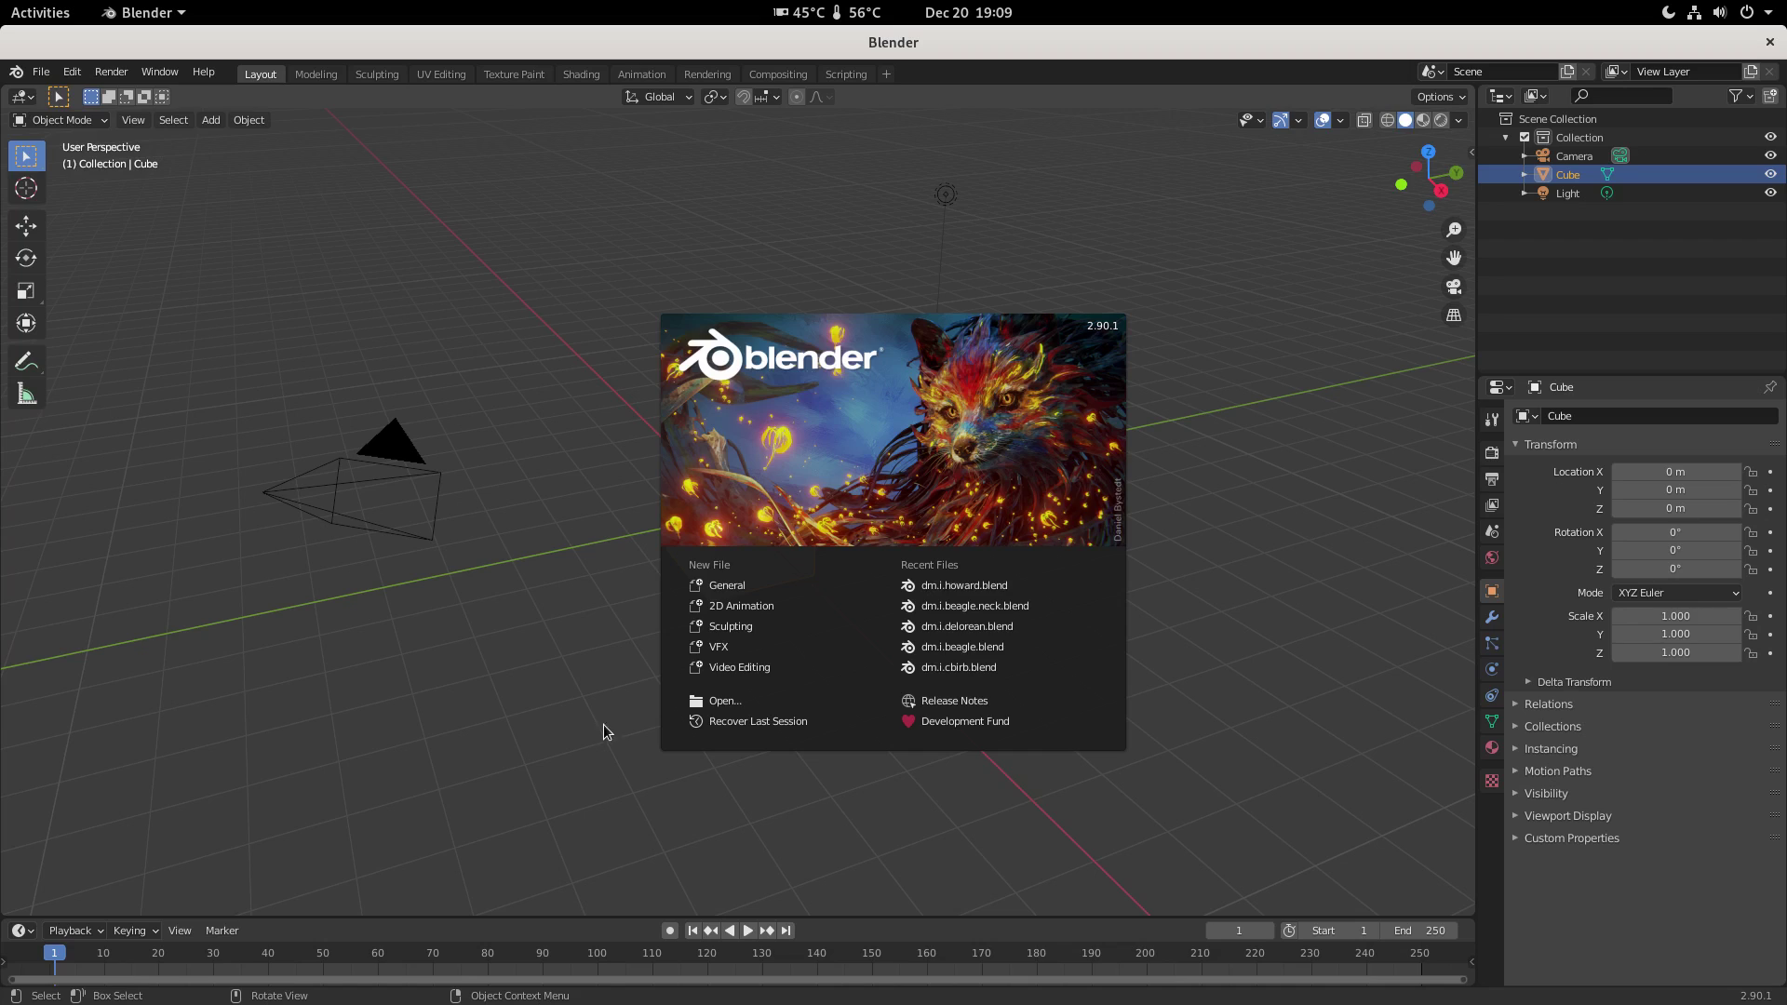
left_click(559, 730)
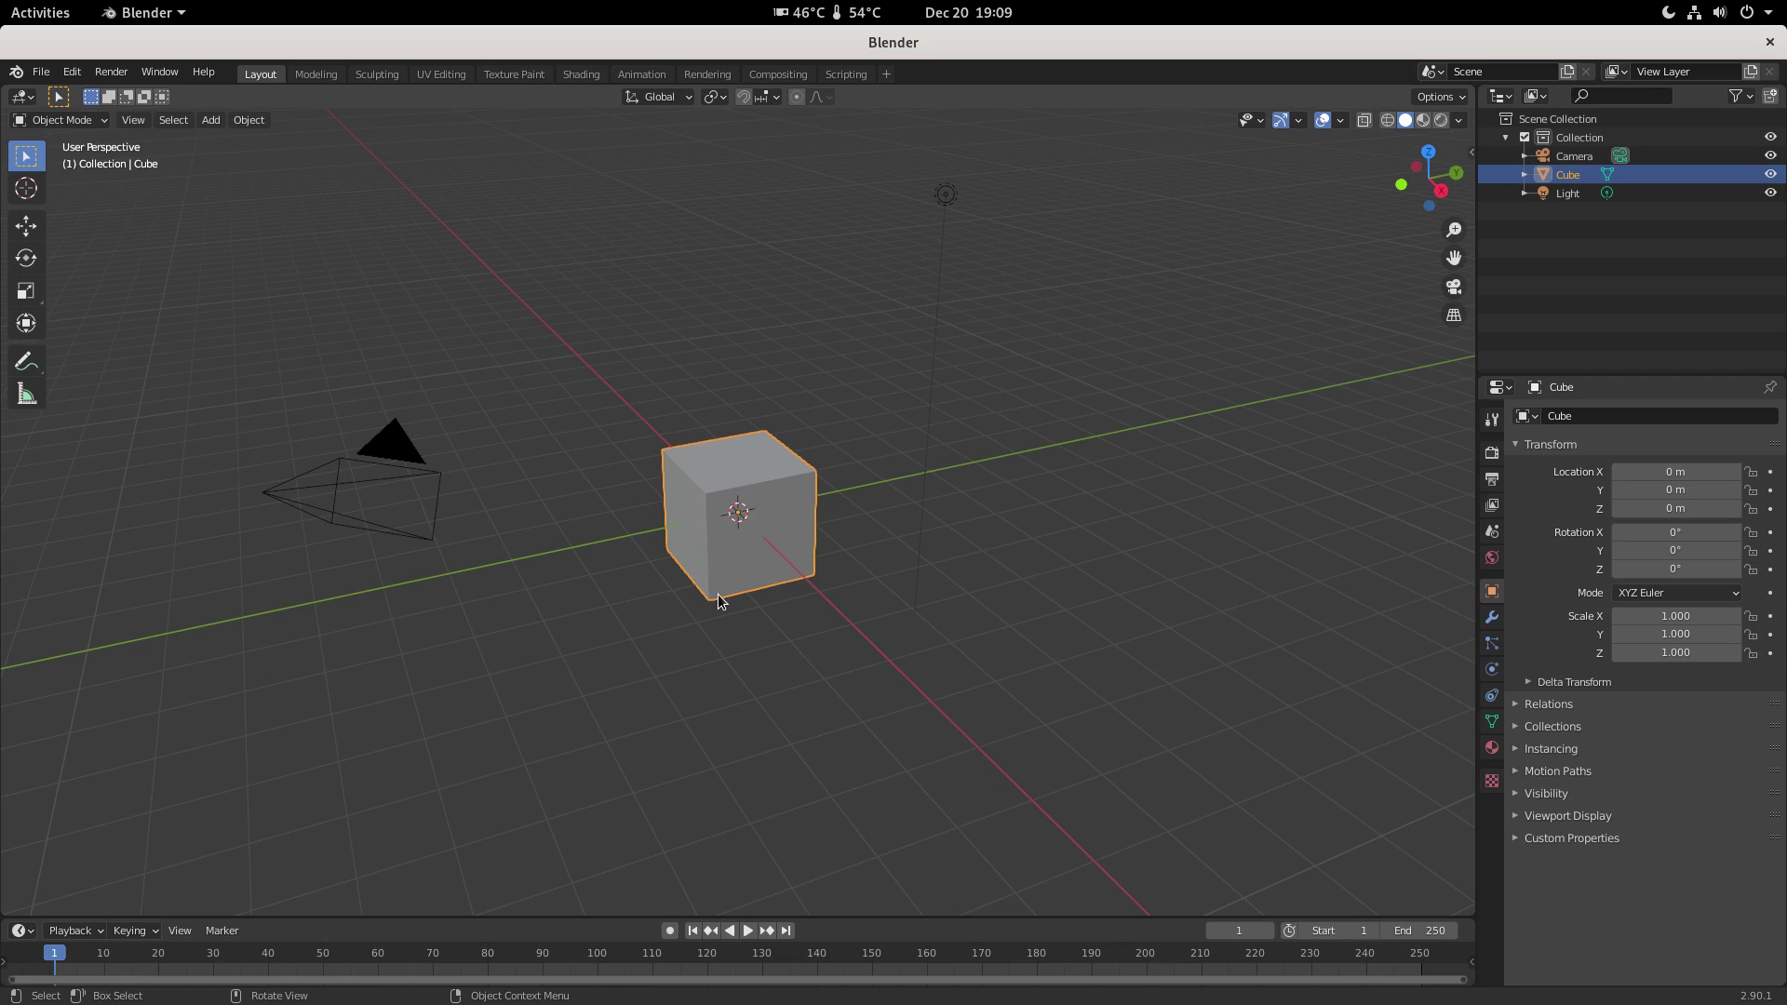
- Delete the default Cube and Light with X, leaving only the Camera
left_click(1569, 195)
left_click(1573, 175)
left_click(1566, 155)
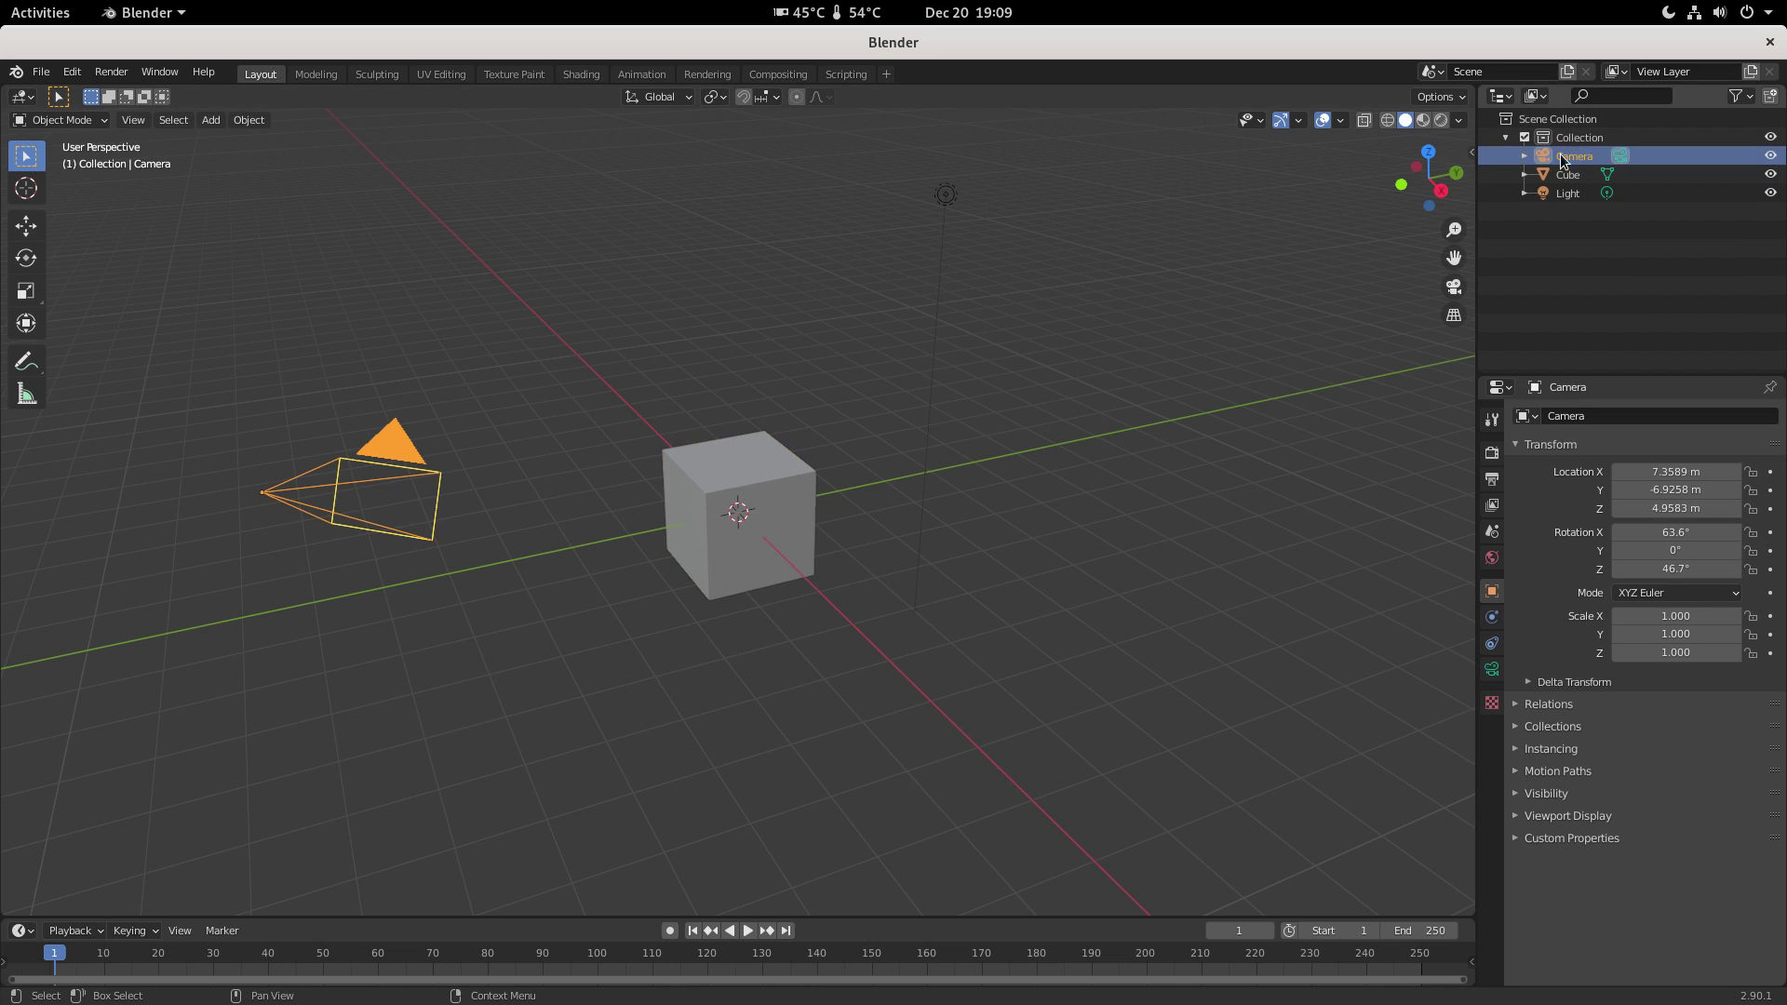
left_click(756, 555)
key("x")
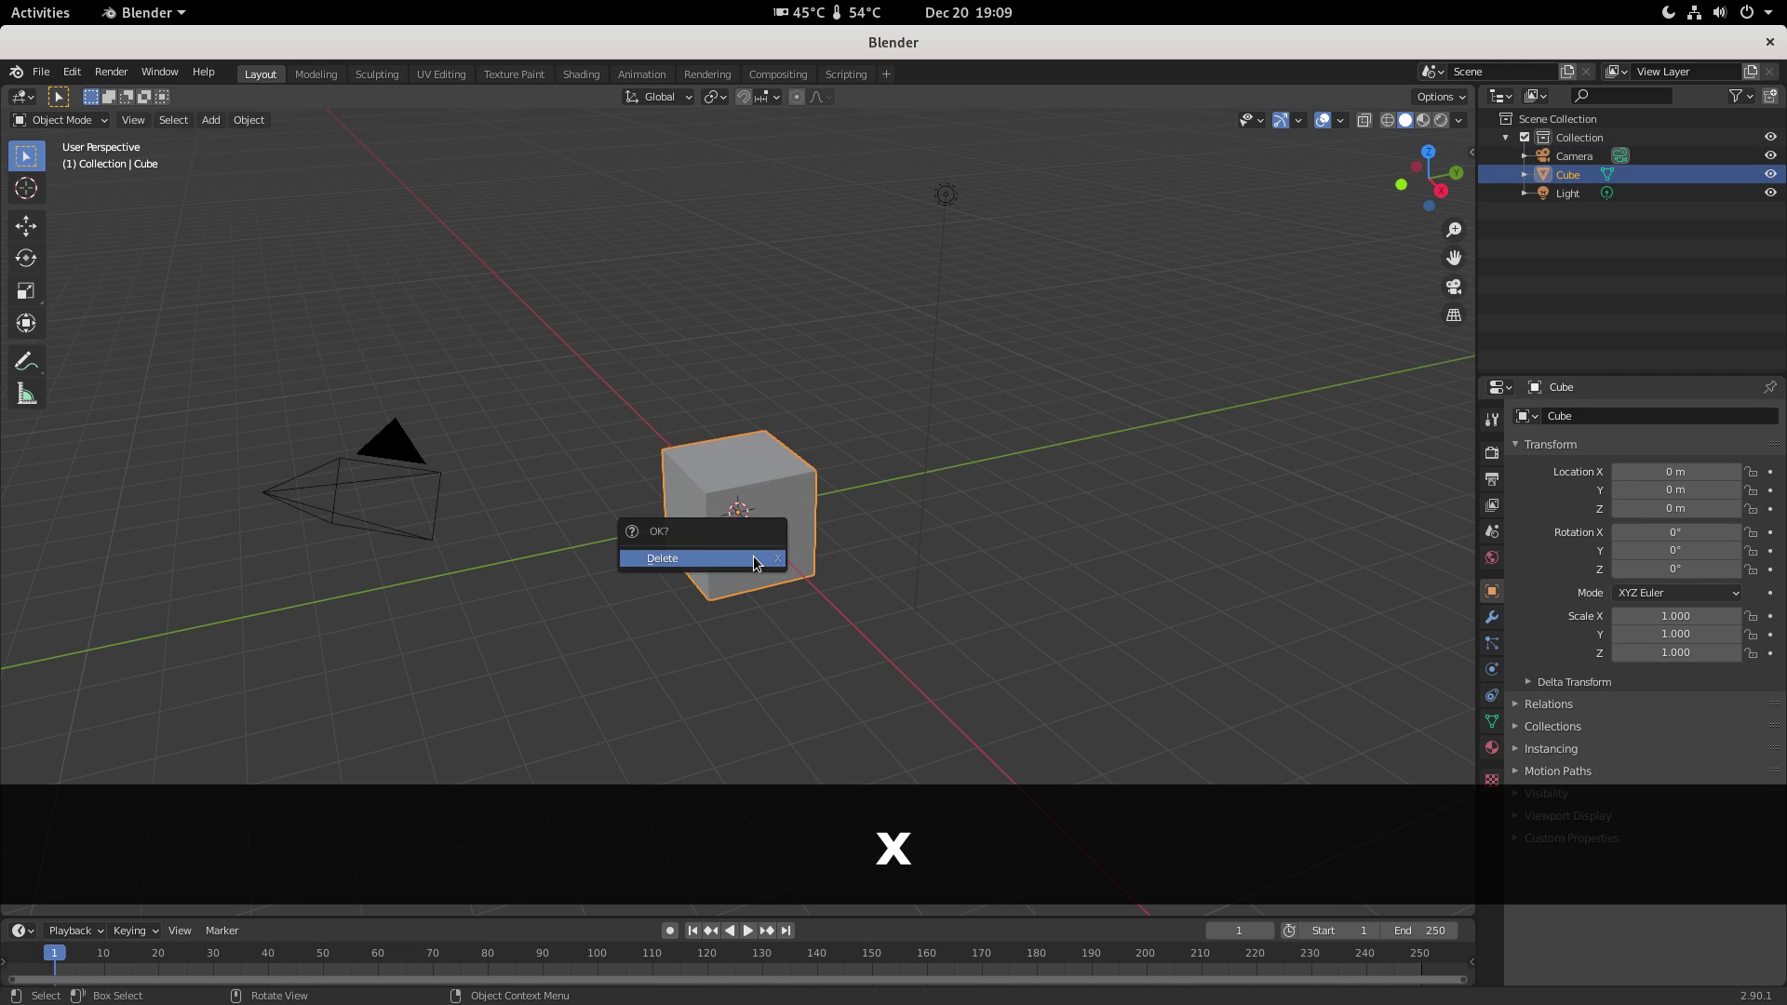
left_click(754, 558)
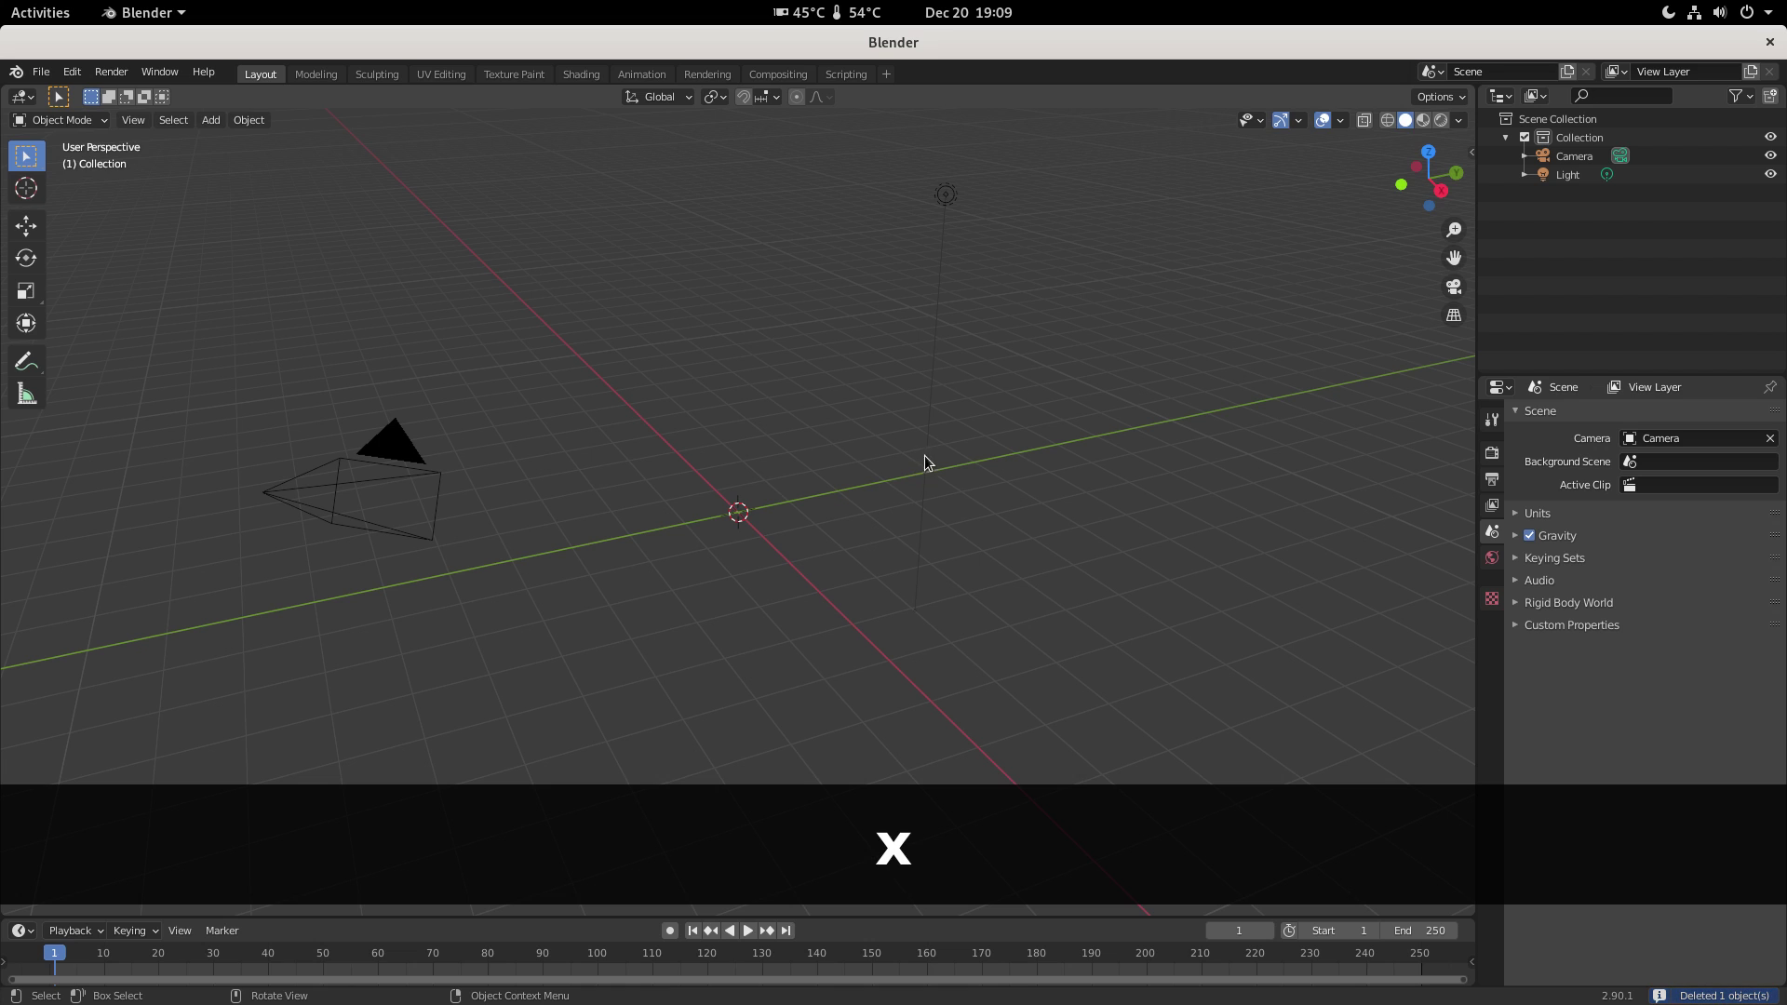
left_click(930, 473)
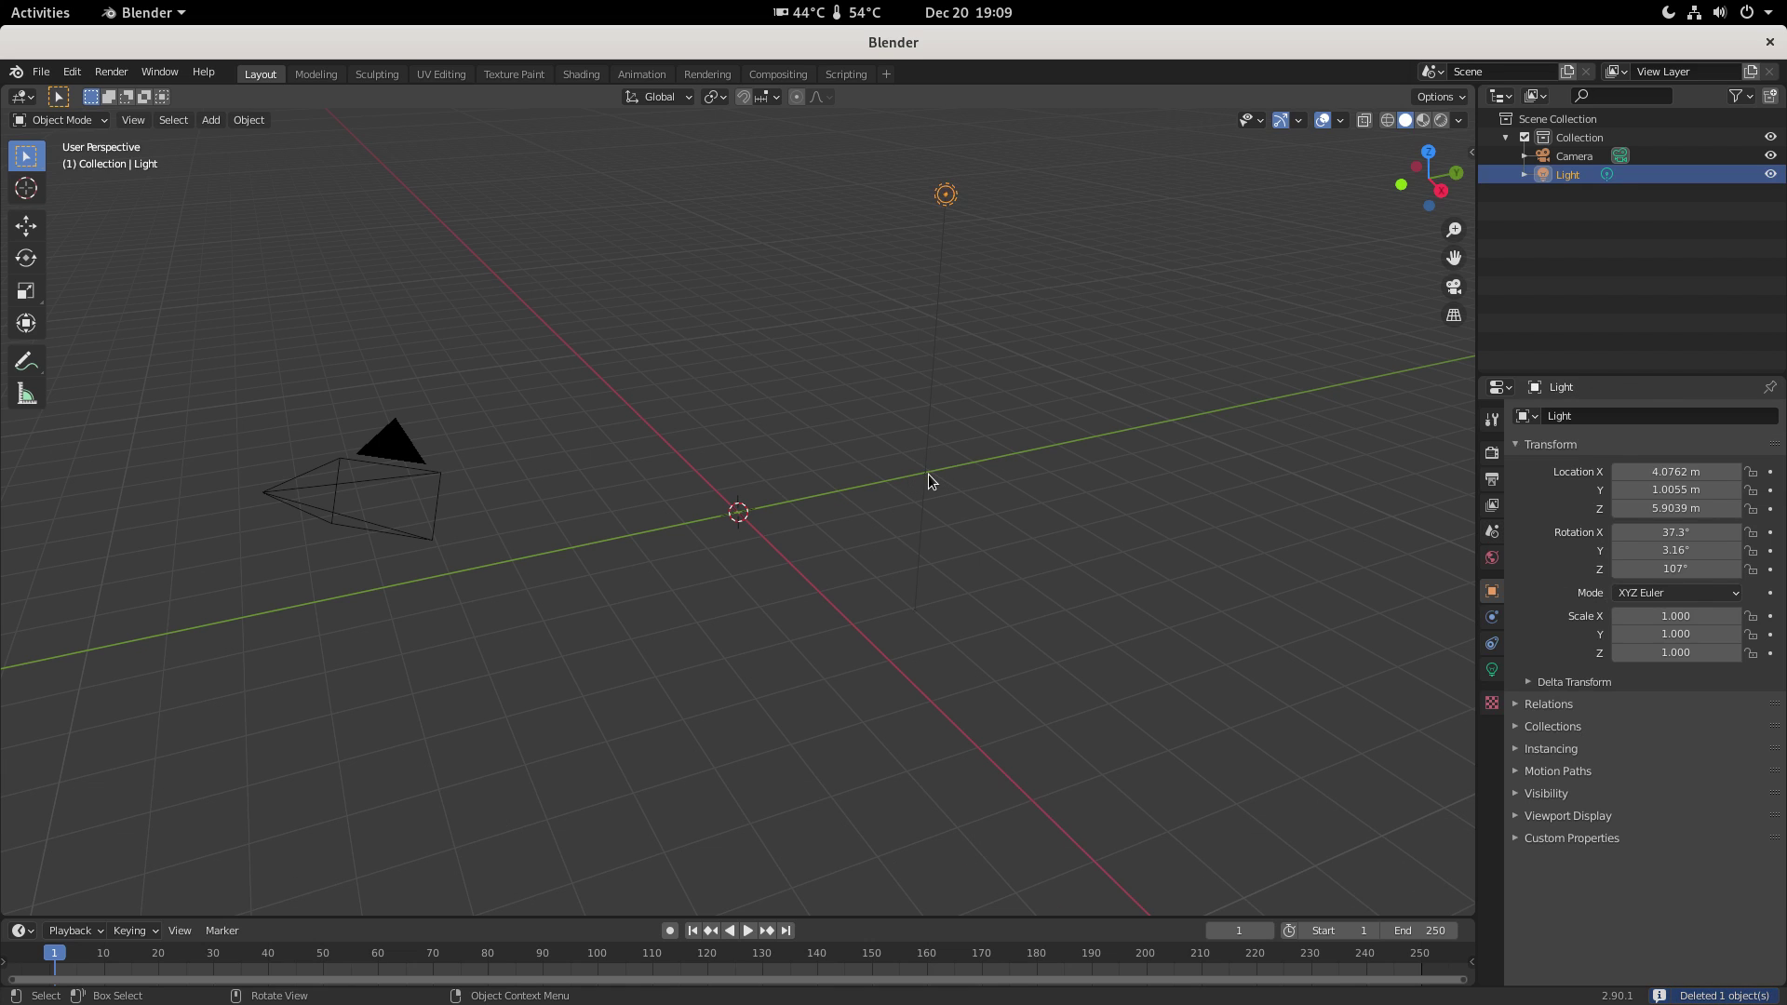
key("x")
key("Return")
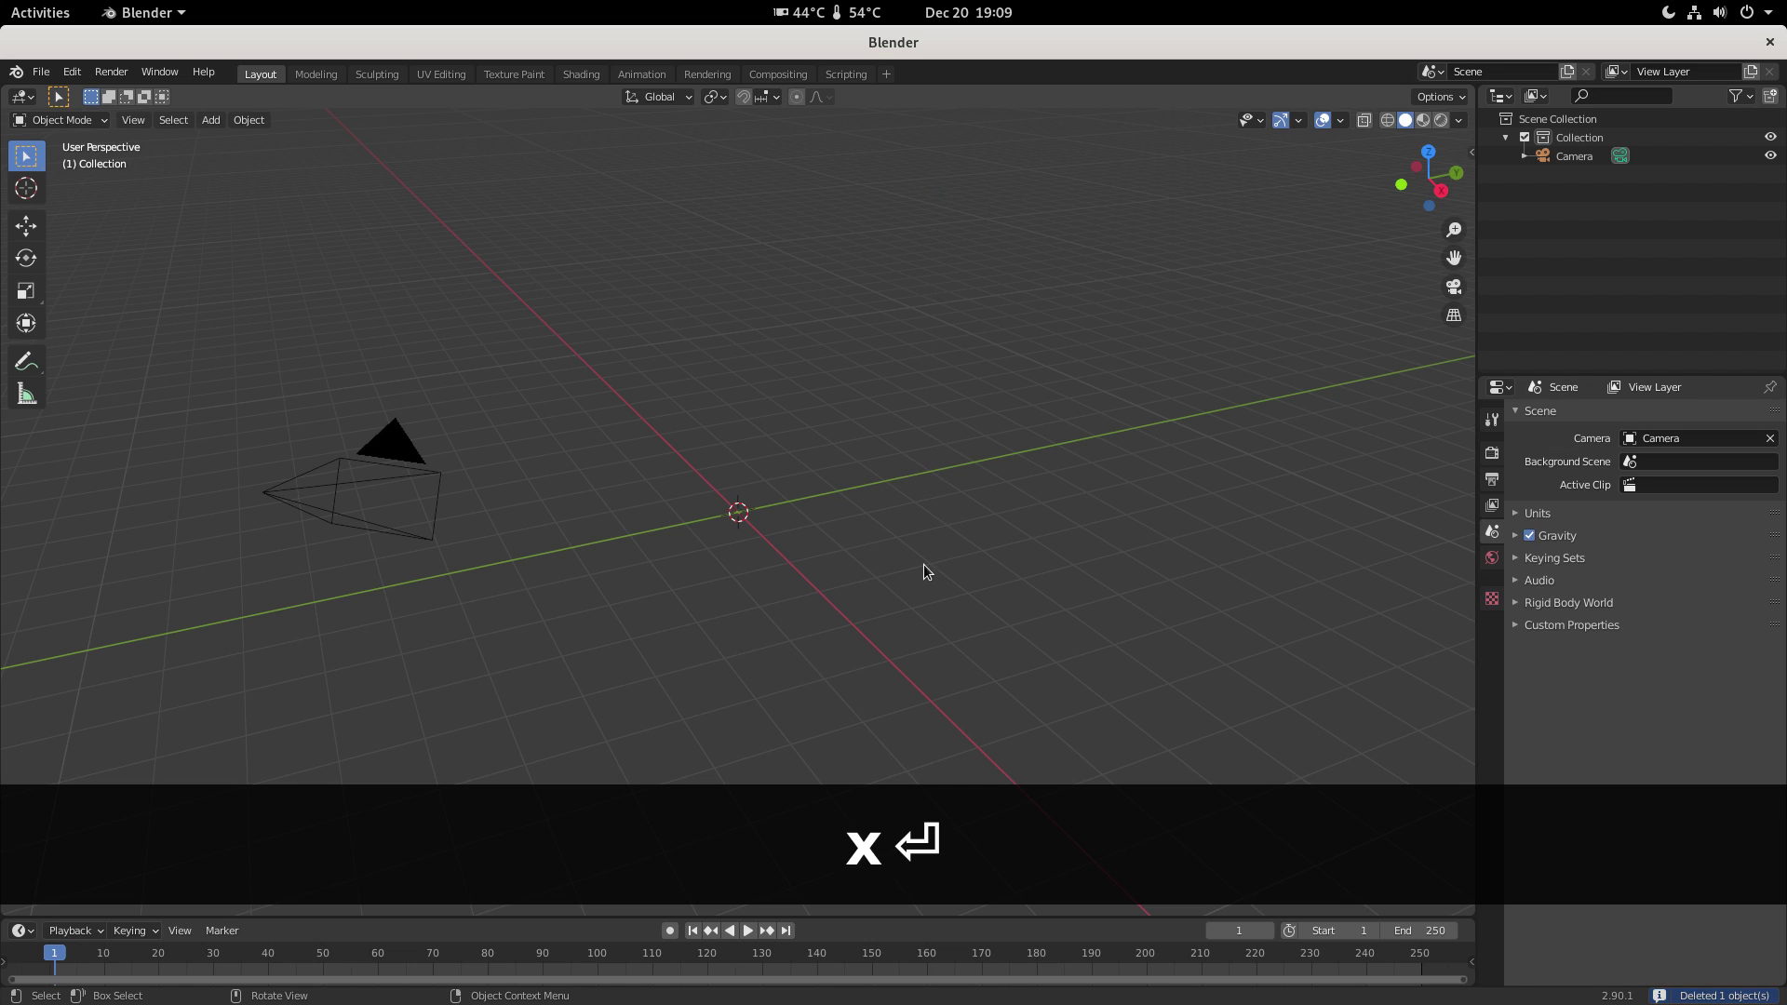
left_click(388, 495)
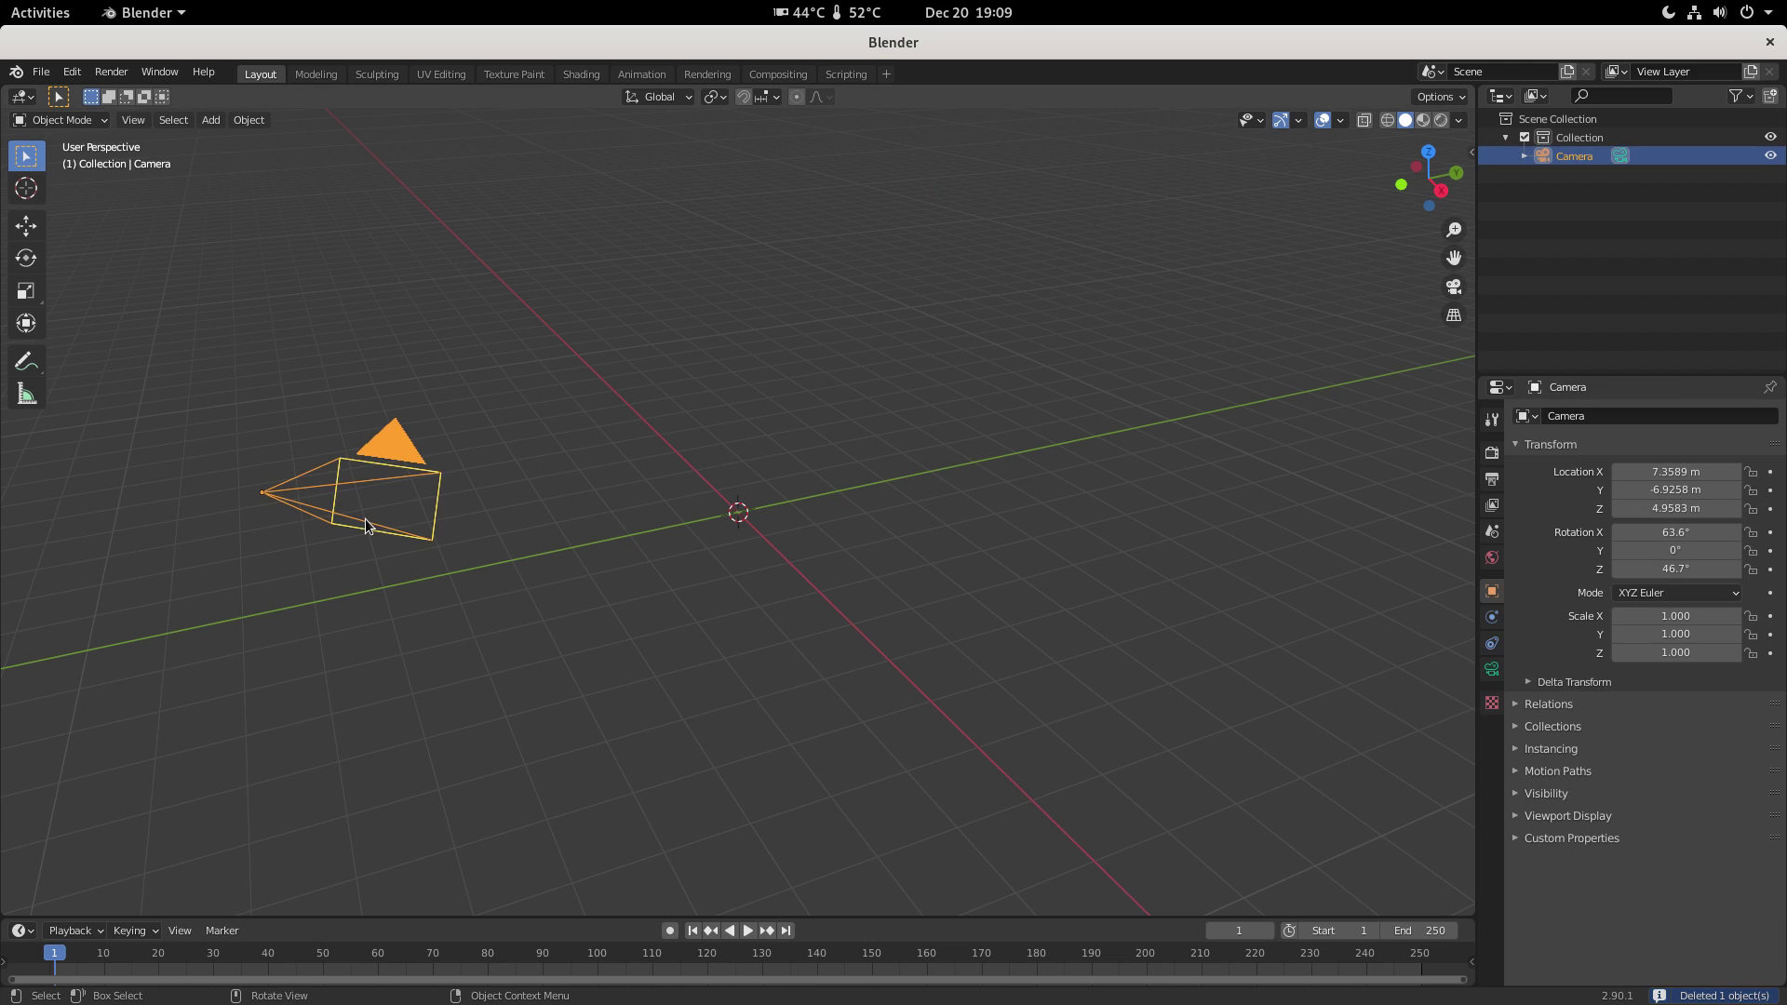
left_click(736, 406)
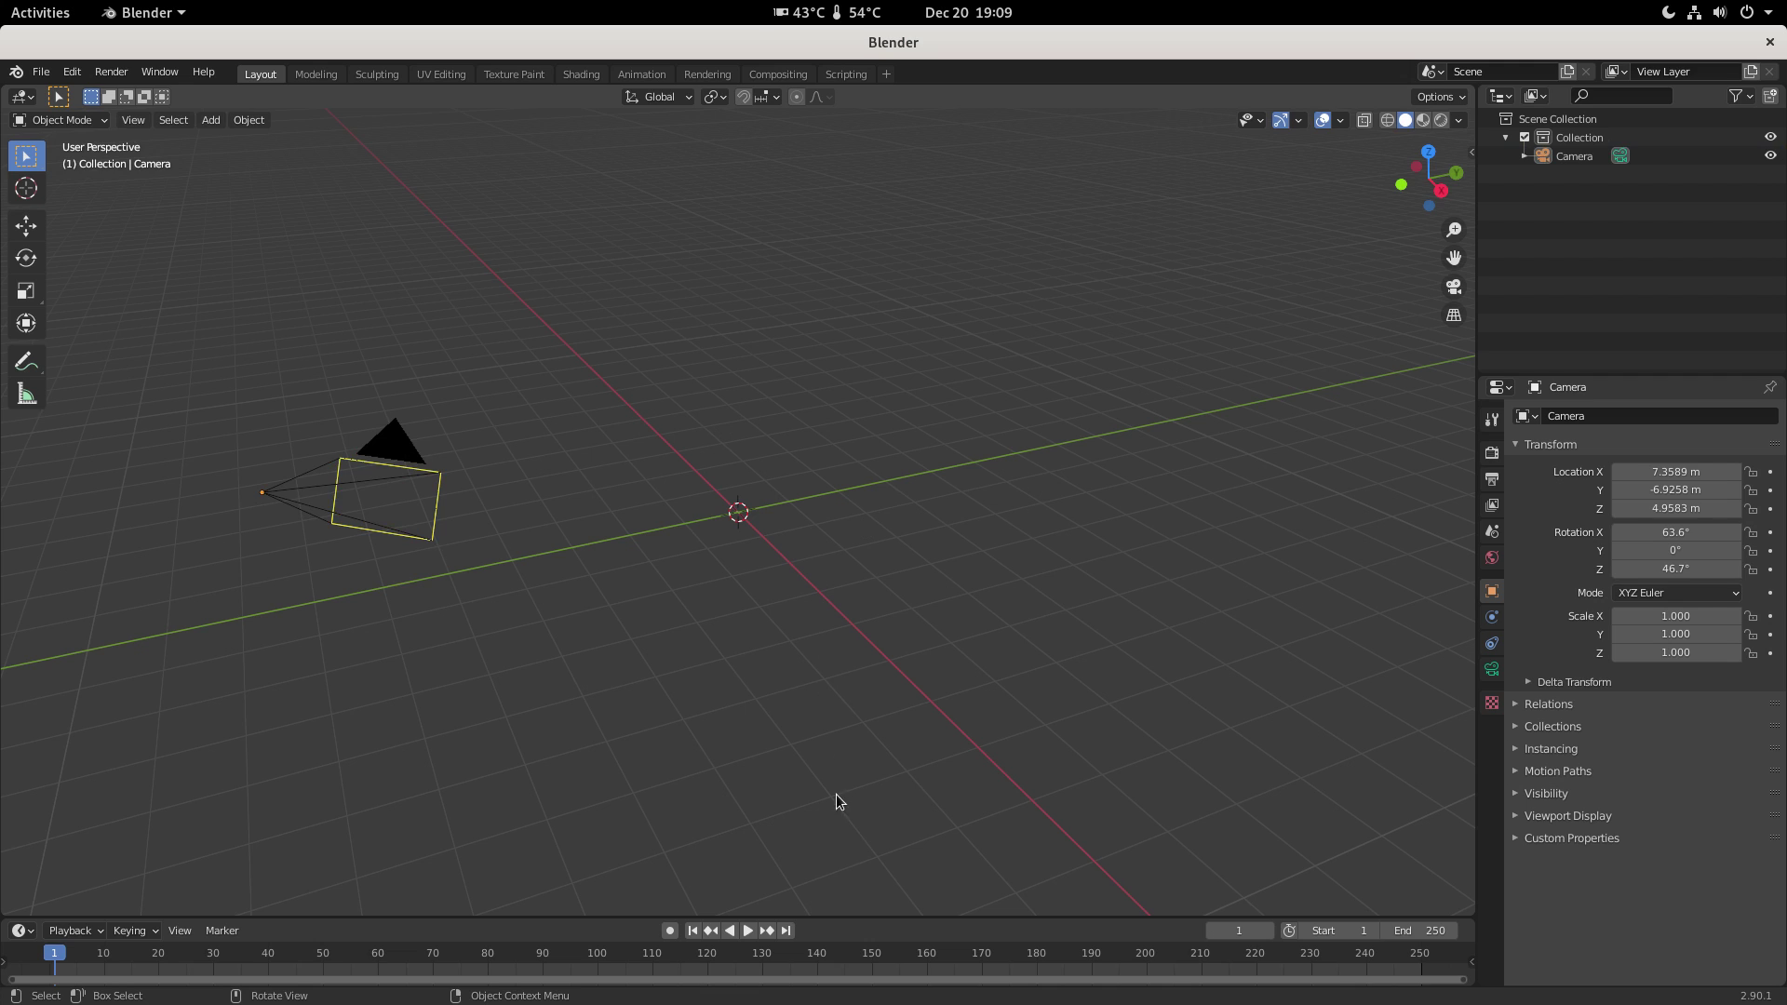
- Drag the viewport/timeline border upward to make the timeline taller
left_click_drag(864, 917, 892, 646)
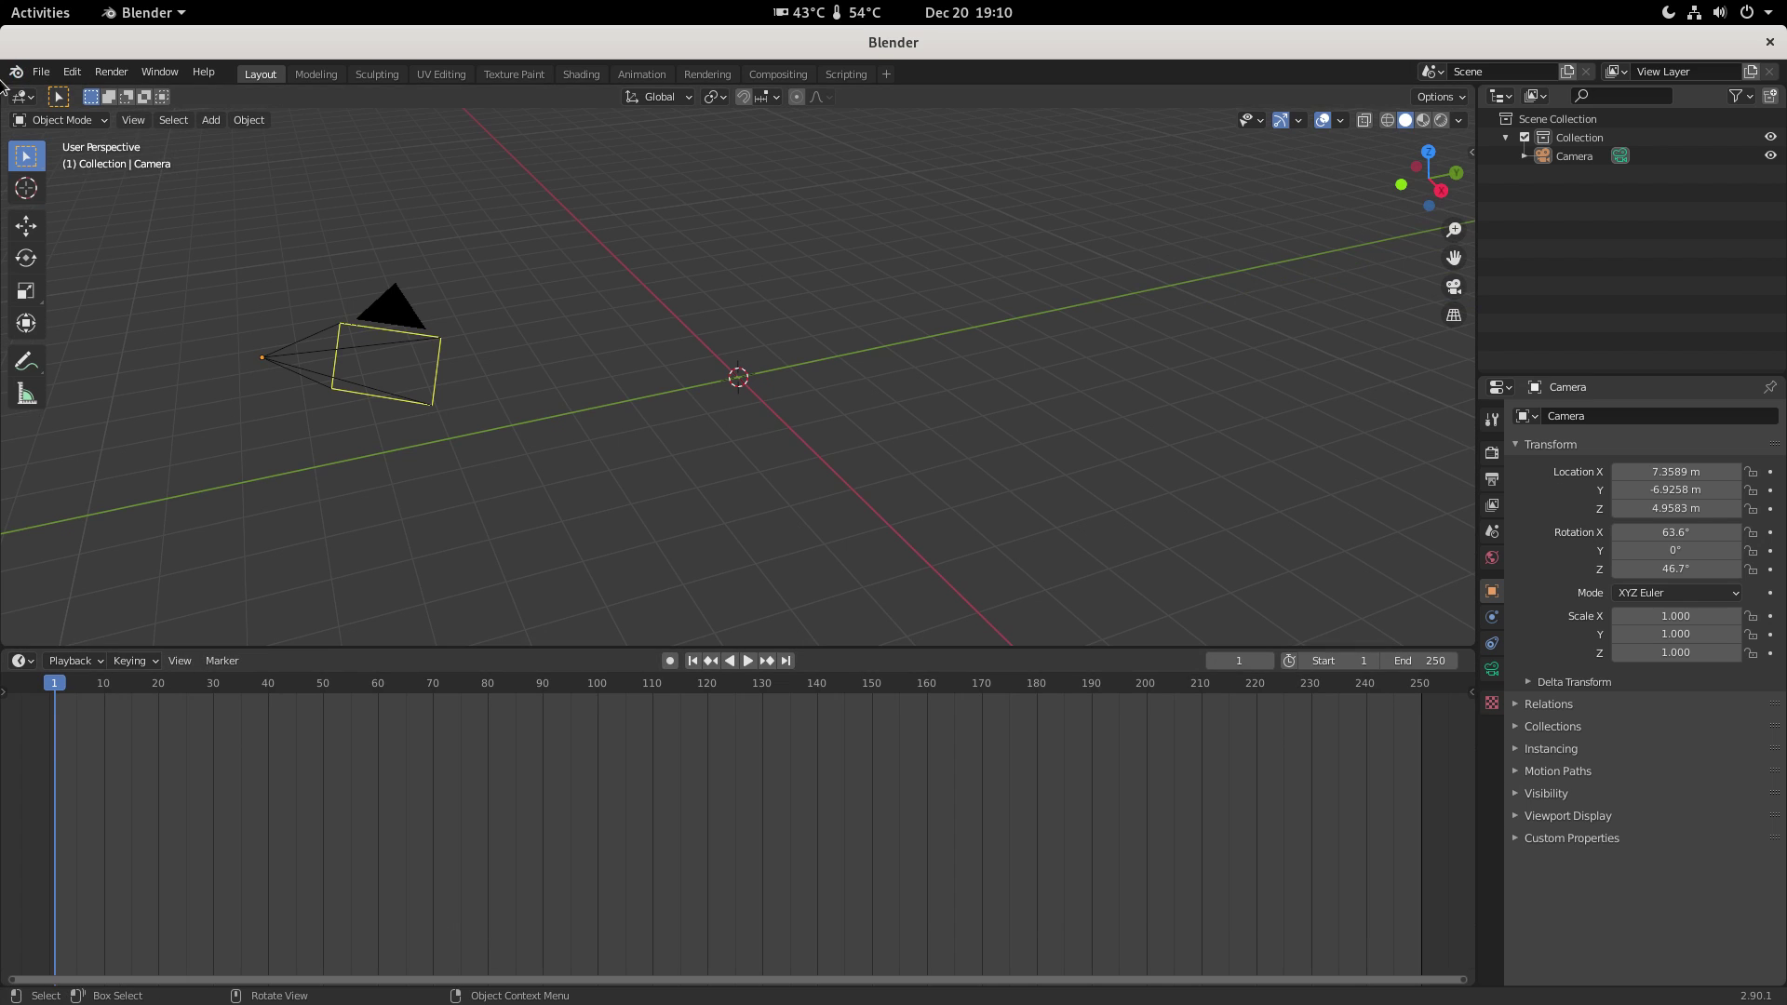
- Split the 3D viewport vertically into two side-by-side views
left_click_drag(6, 90, 620, 400)
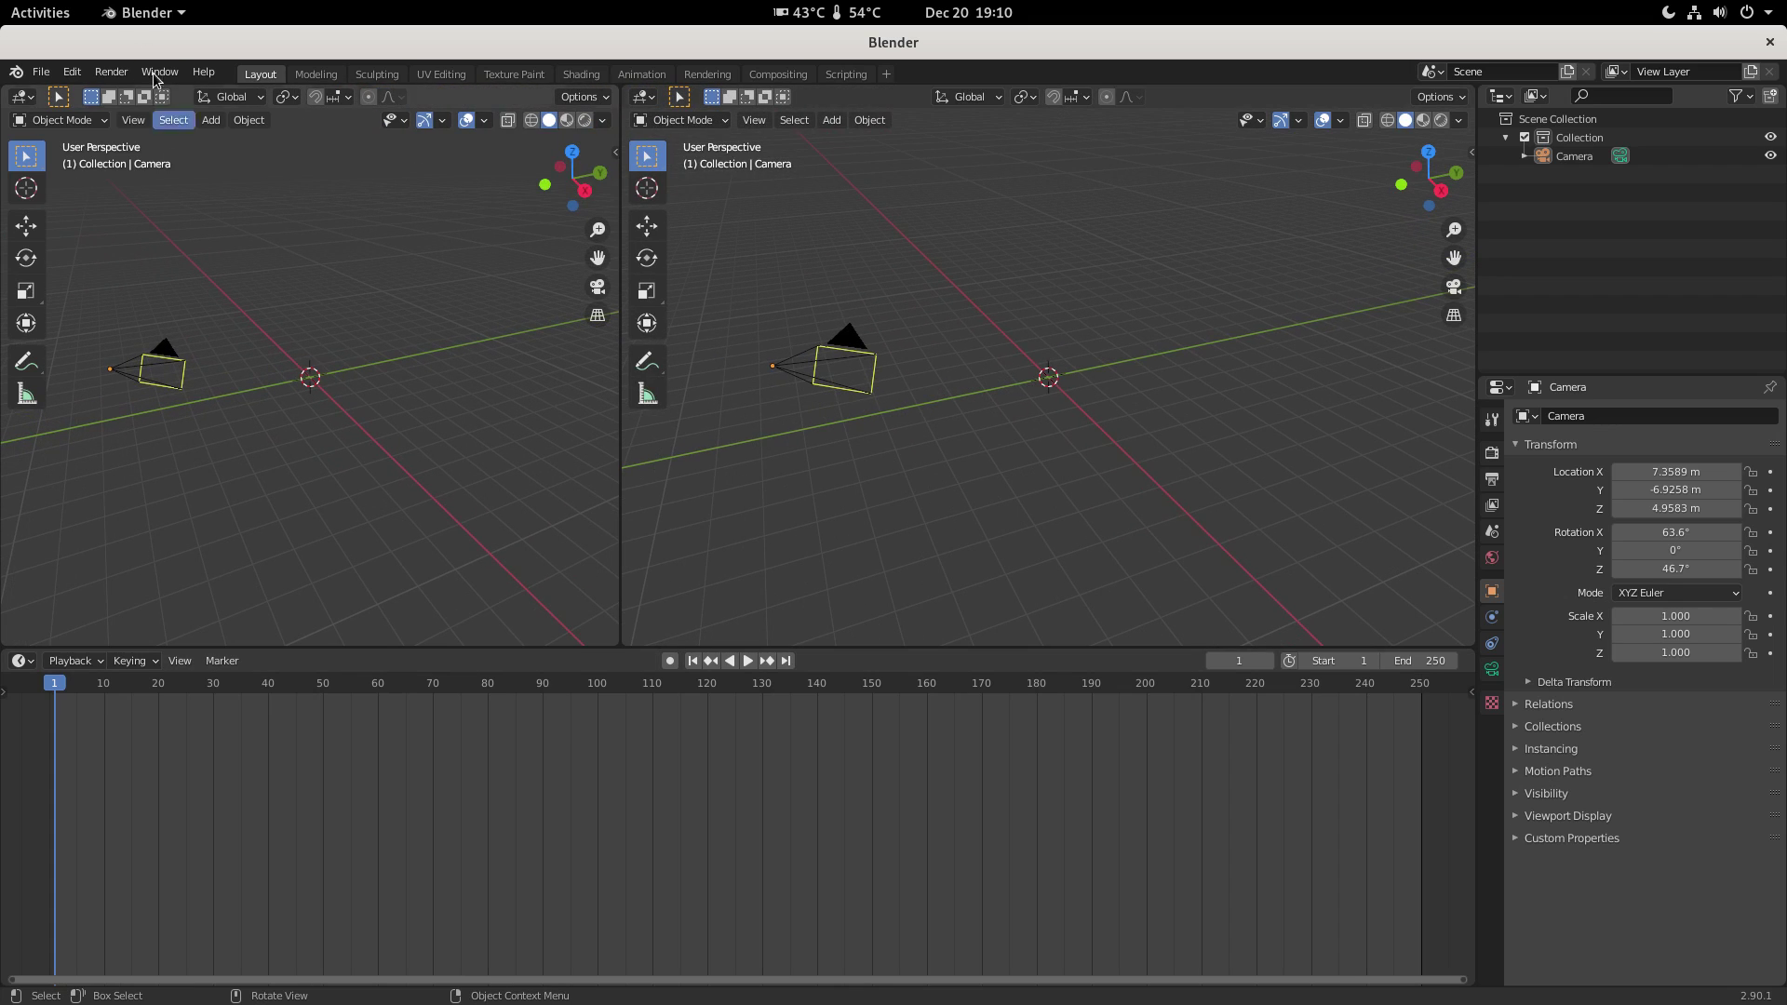
- Turn the left area into an Image Editor showing the Render Result
left_click(20, 96)
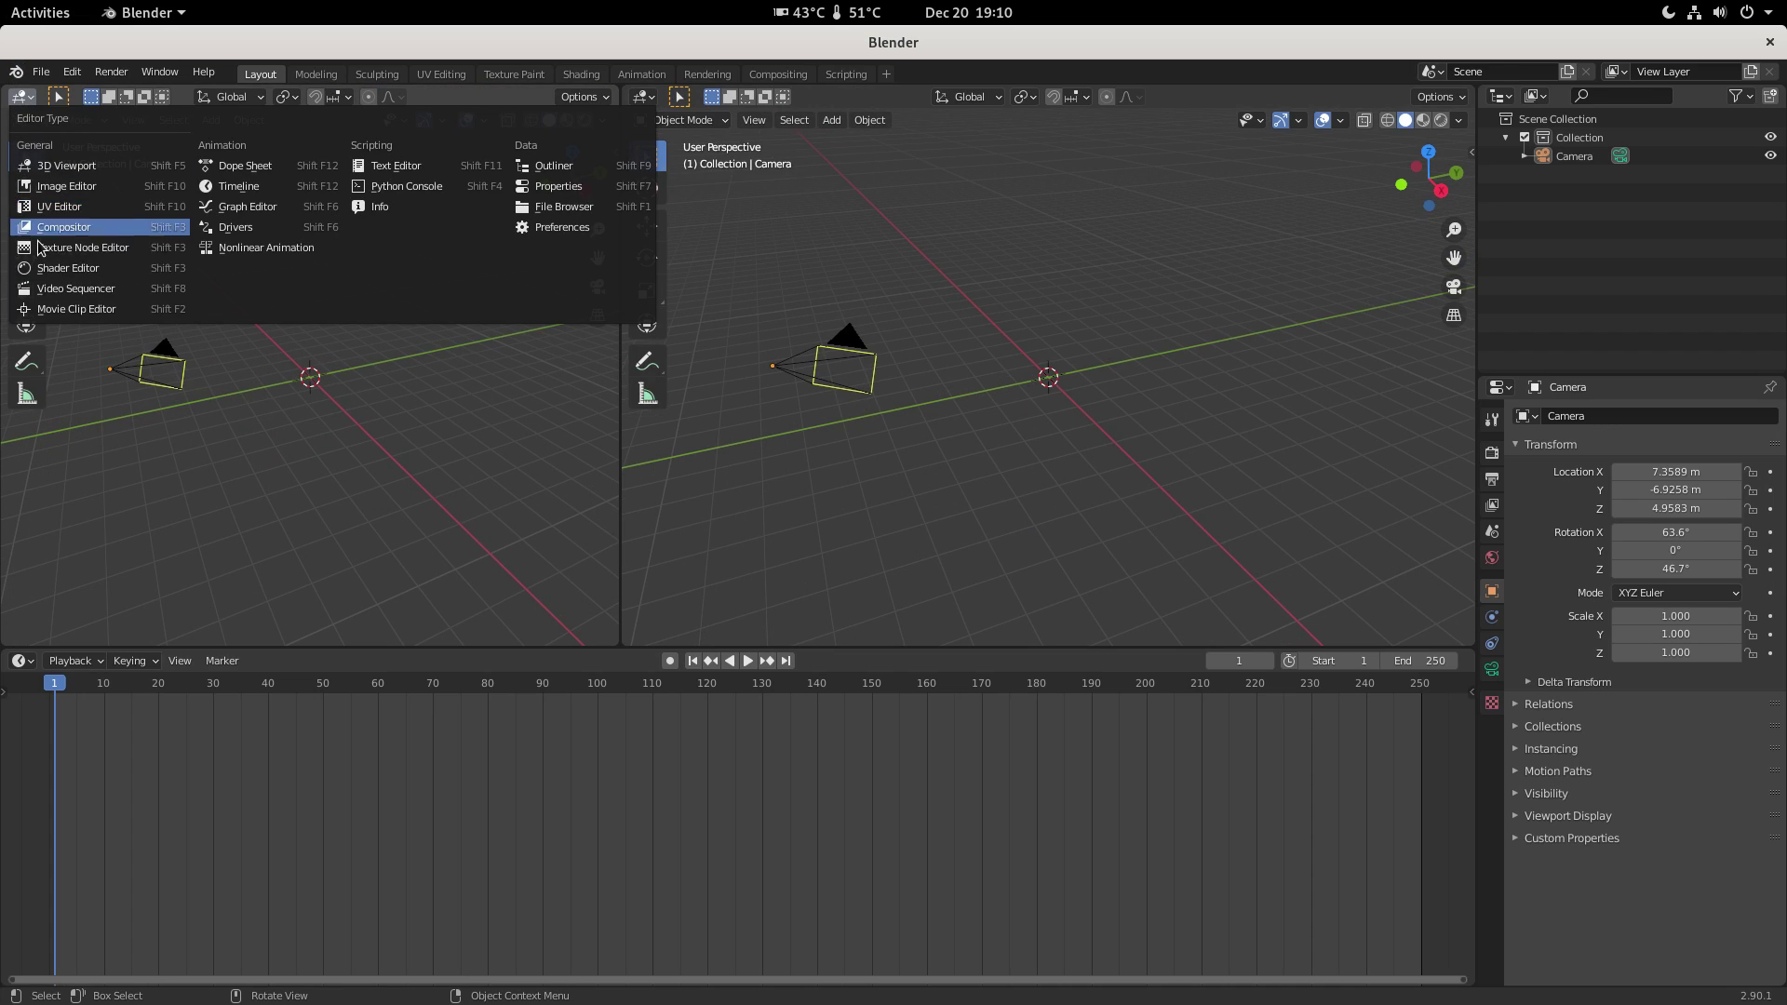
left_click(67, 186)
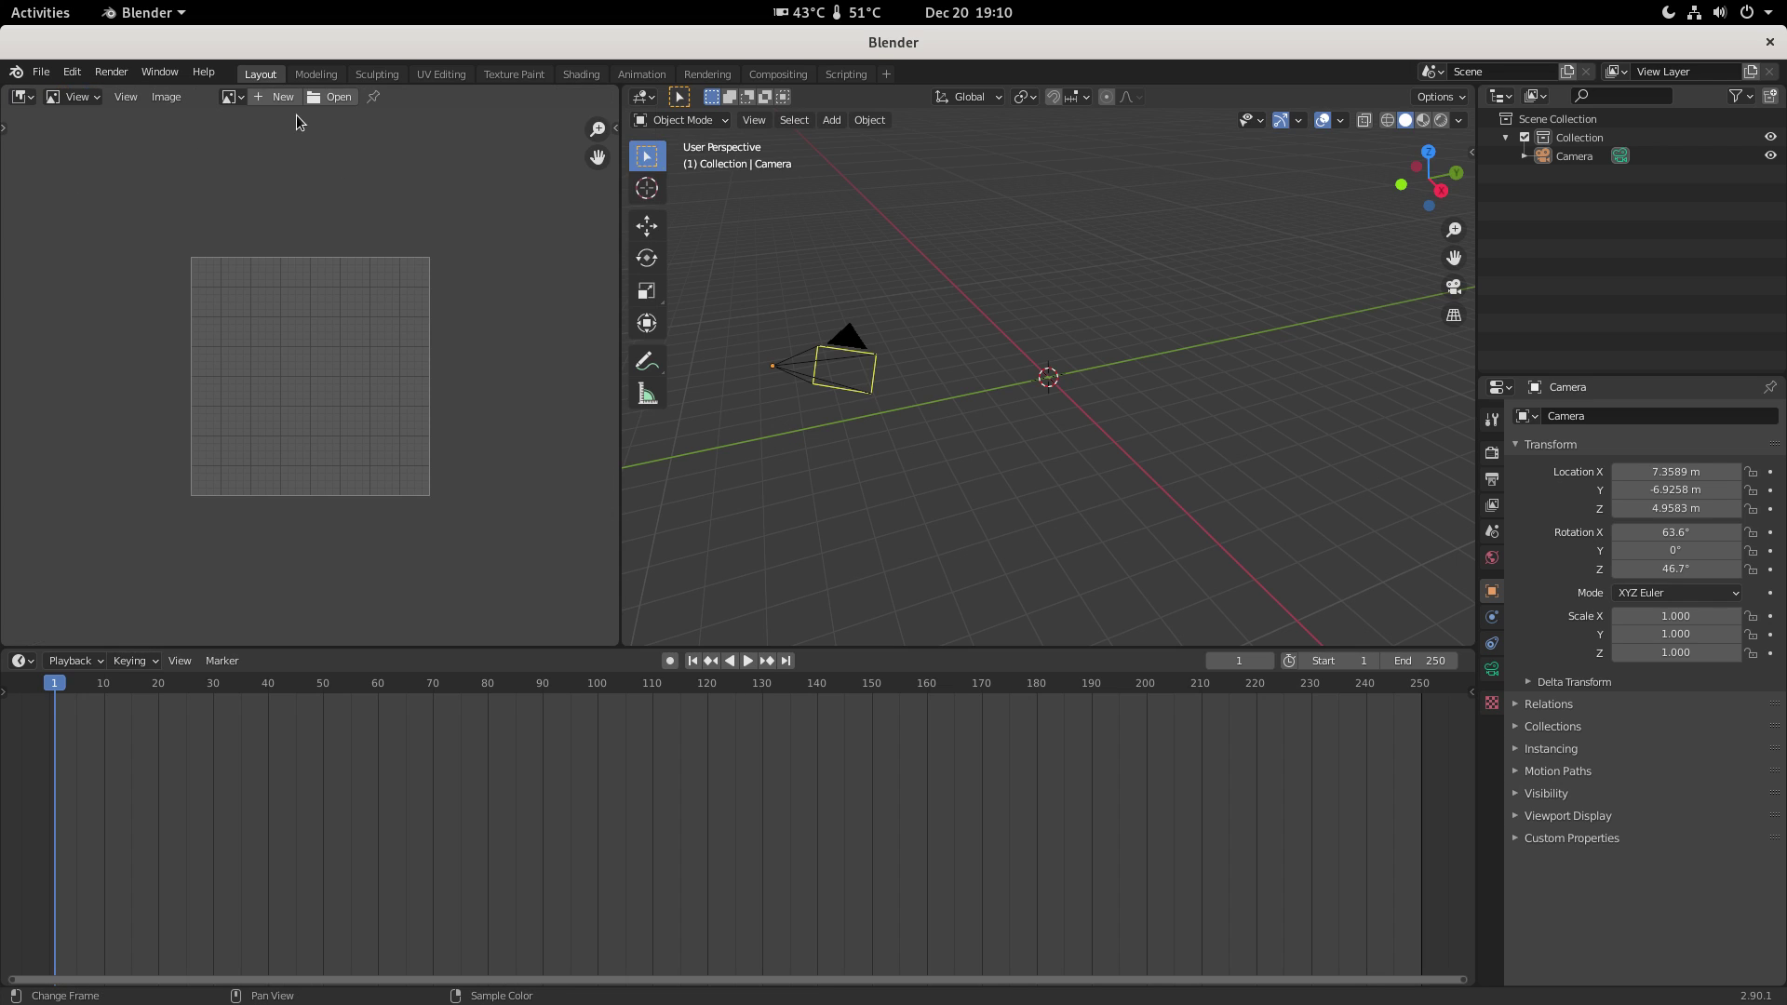
left_click(231, 97)
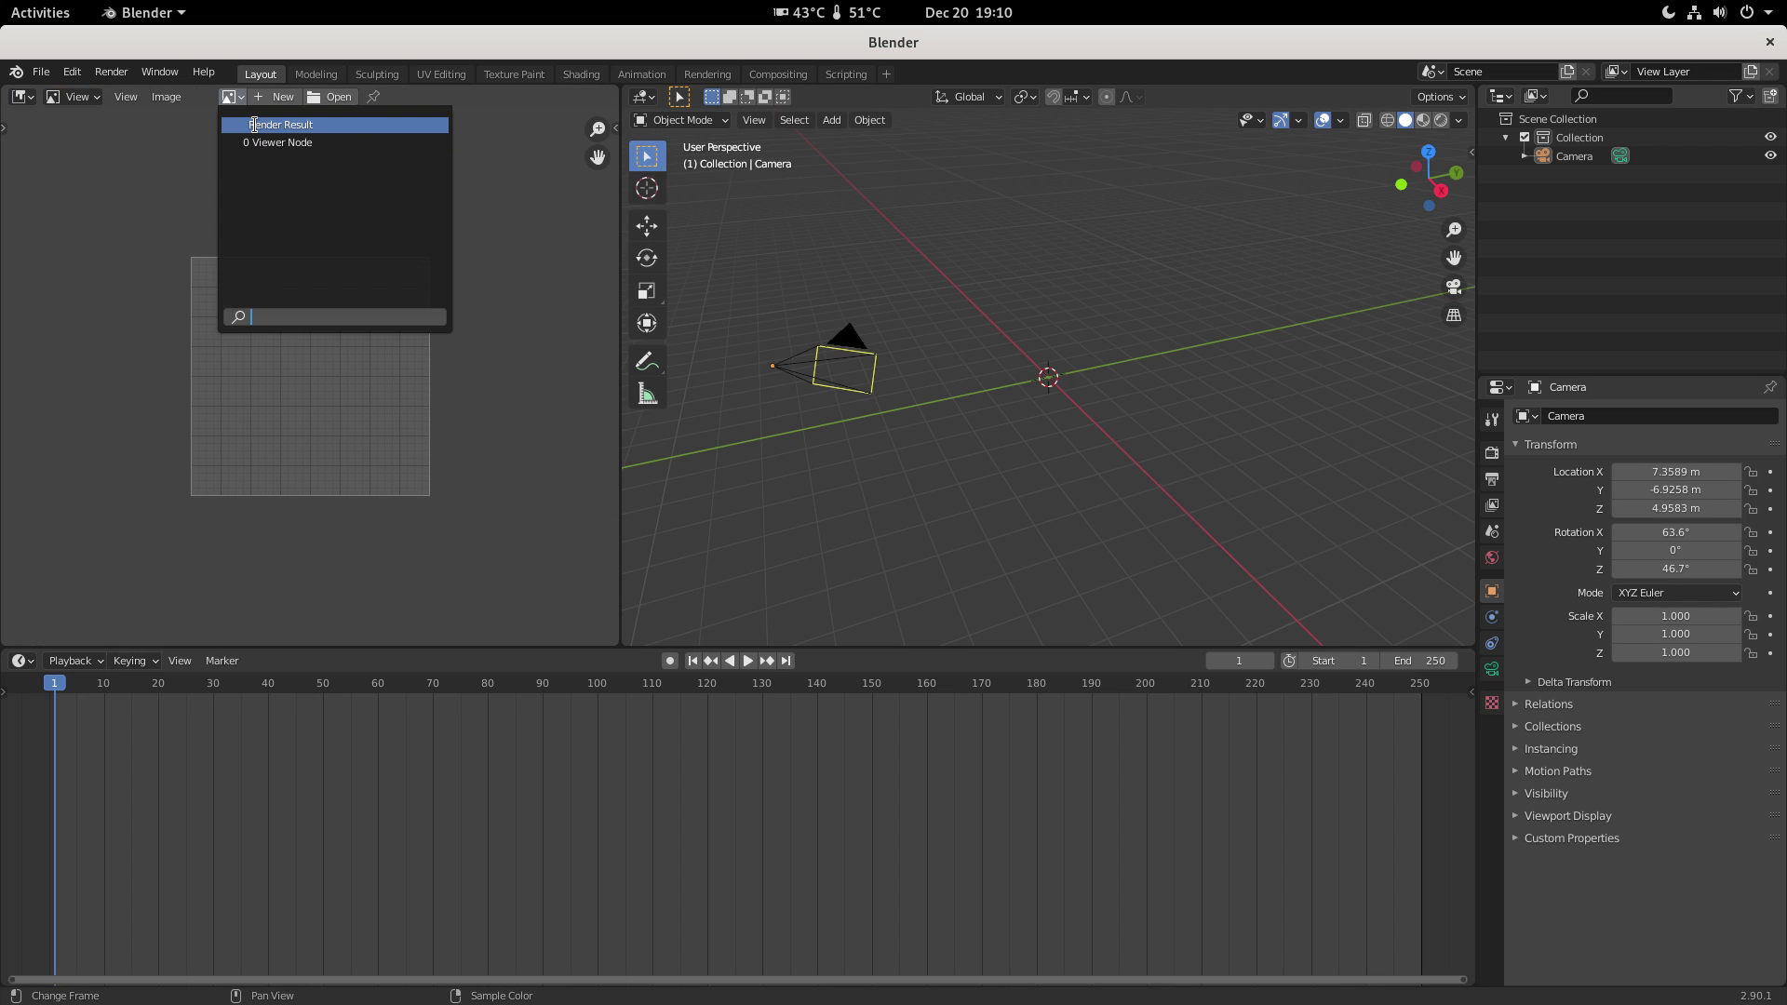
left_click(253, 125)
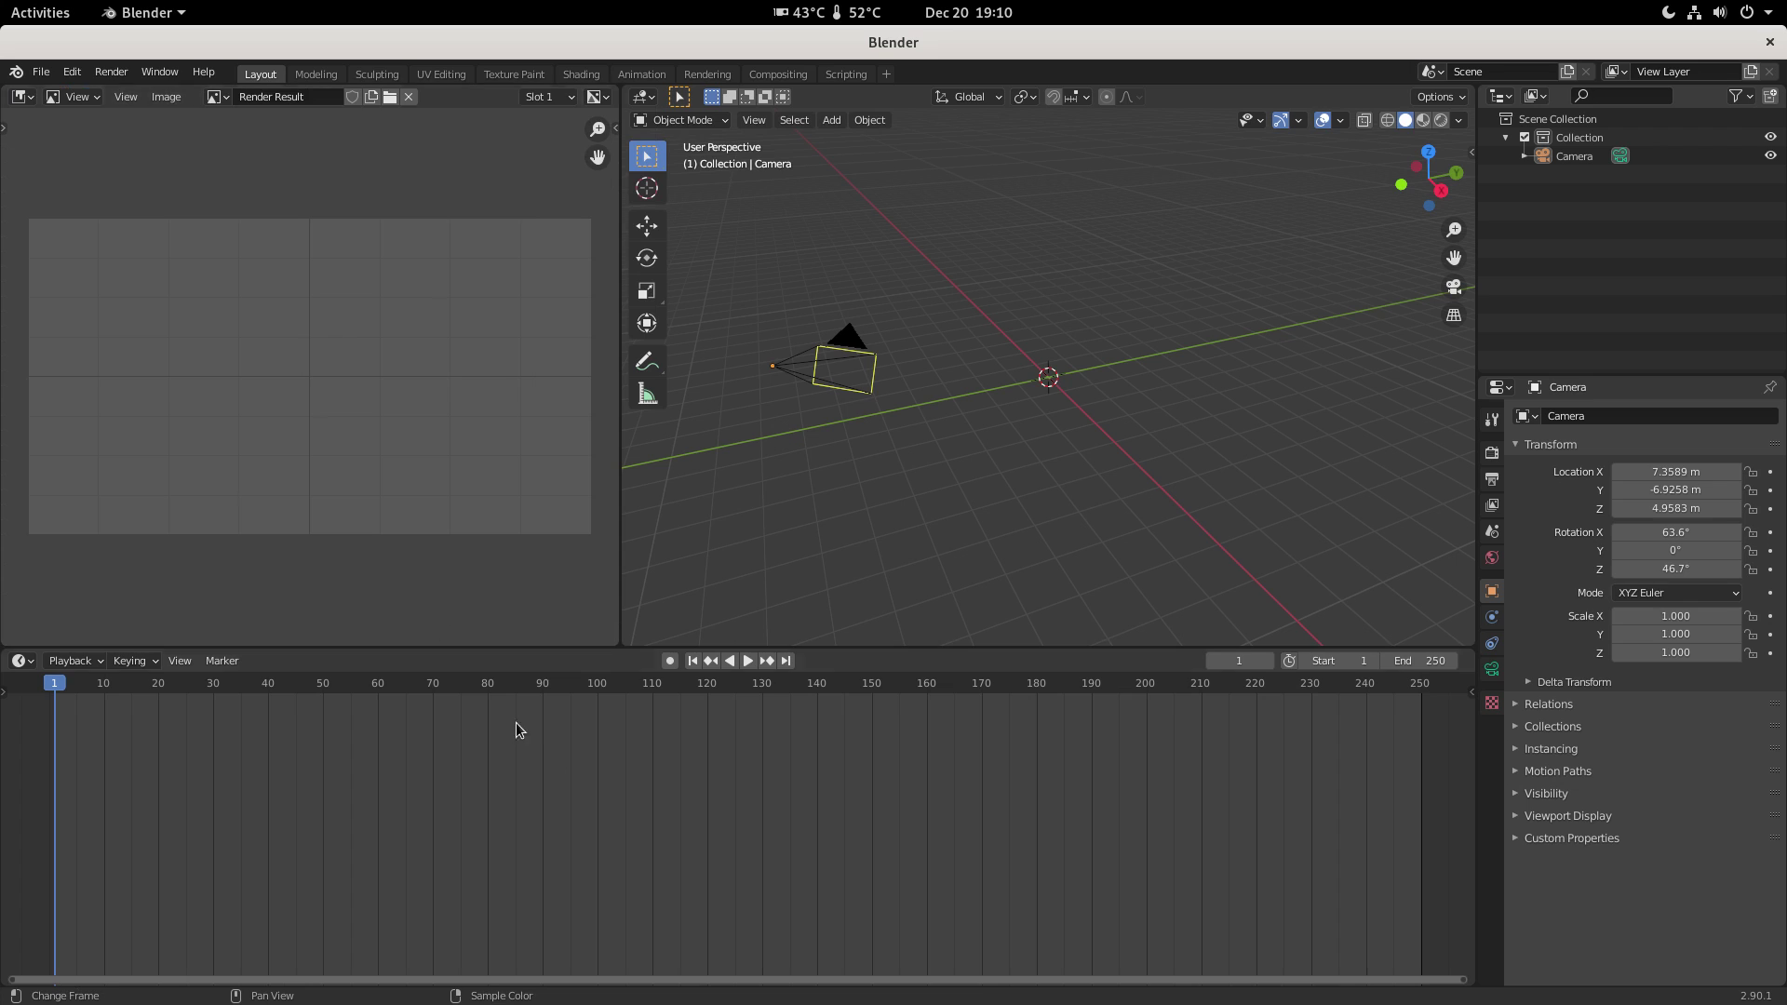
- Make the bottom area a Compositor with Use Nodes on, spreading Render Layers and Composite apart
left_click(23, 661)
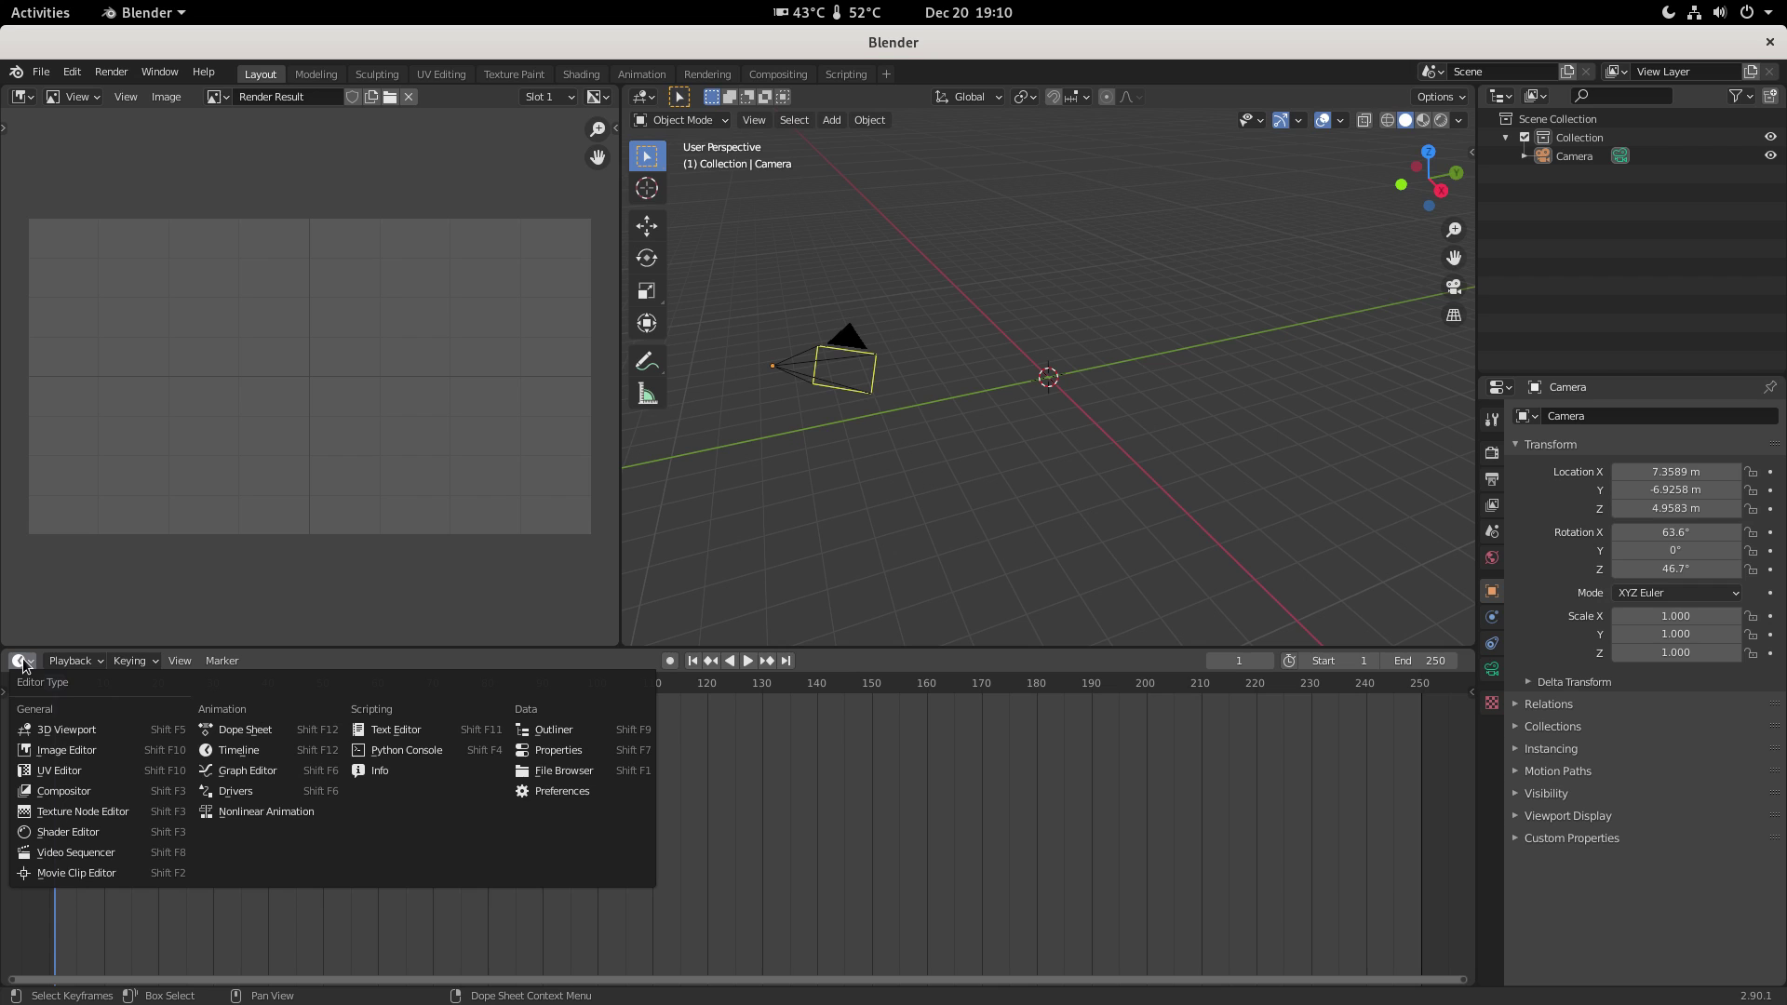
left_click(64, 793)
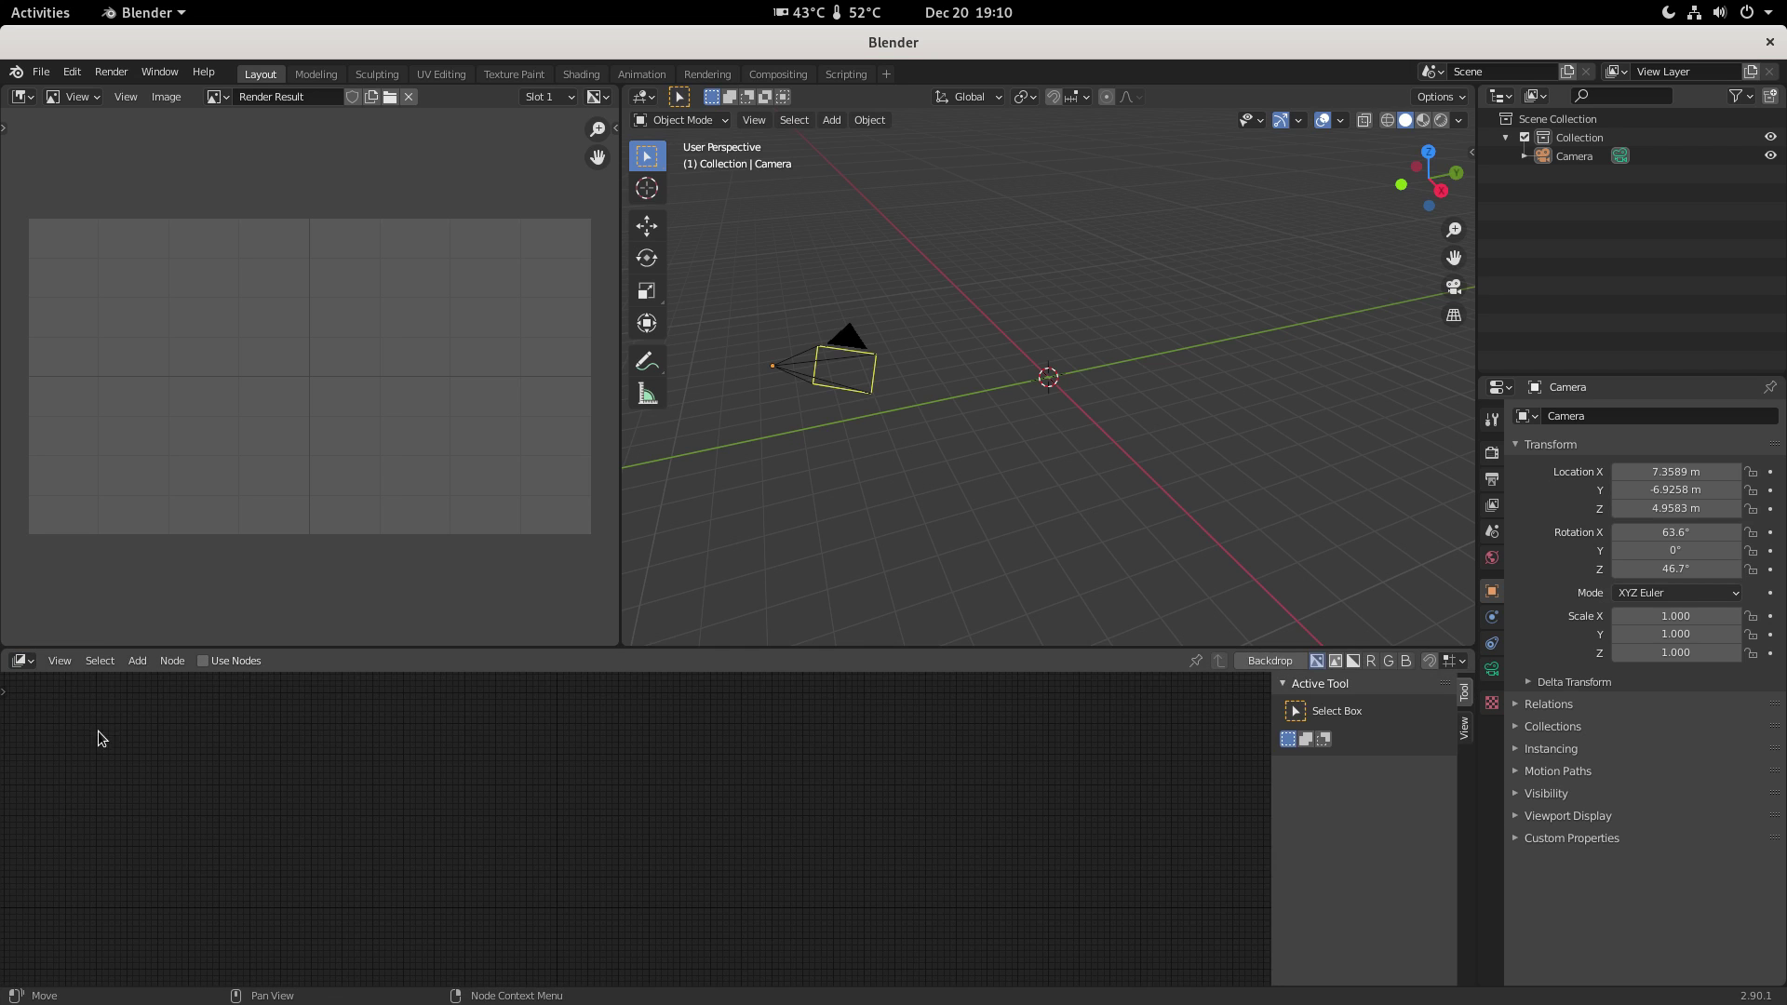
left_click(240, 661)
scroll(689, 840, "up", 5)
scroll(691, 832, "down", 1)
left_click(726, 942)
left_click_drag(740, 717, 1134, 717)
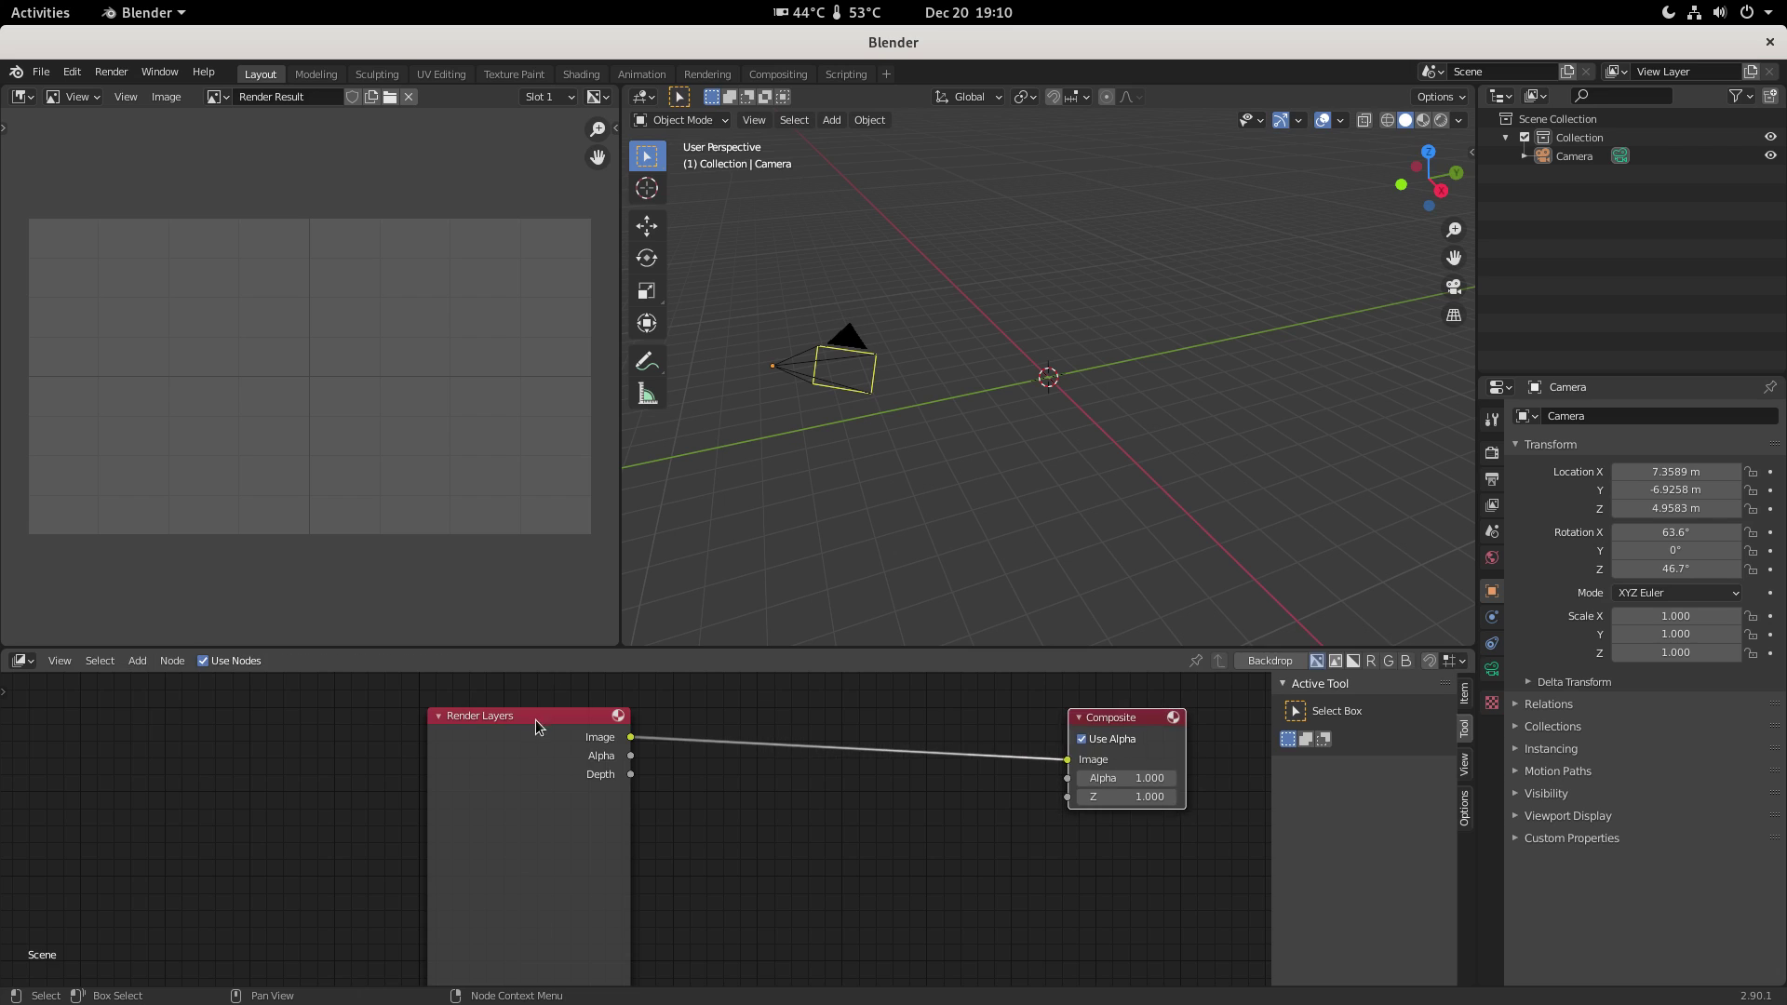
left_click_drag(528, 707, 487, 694)
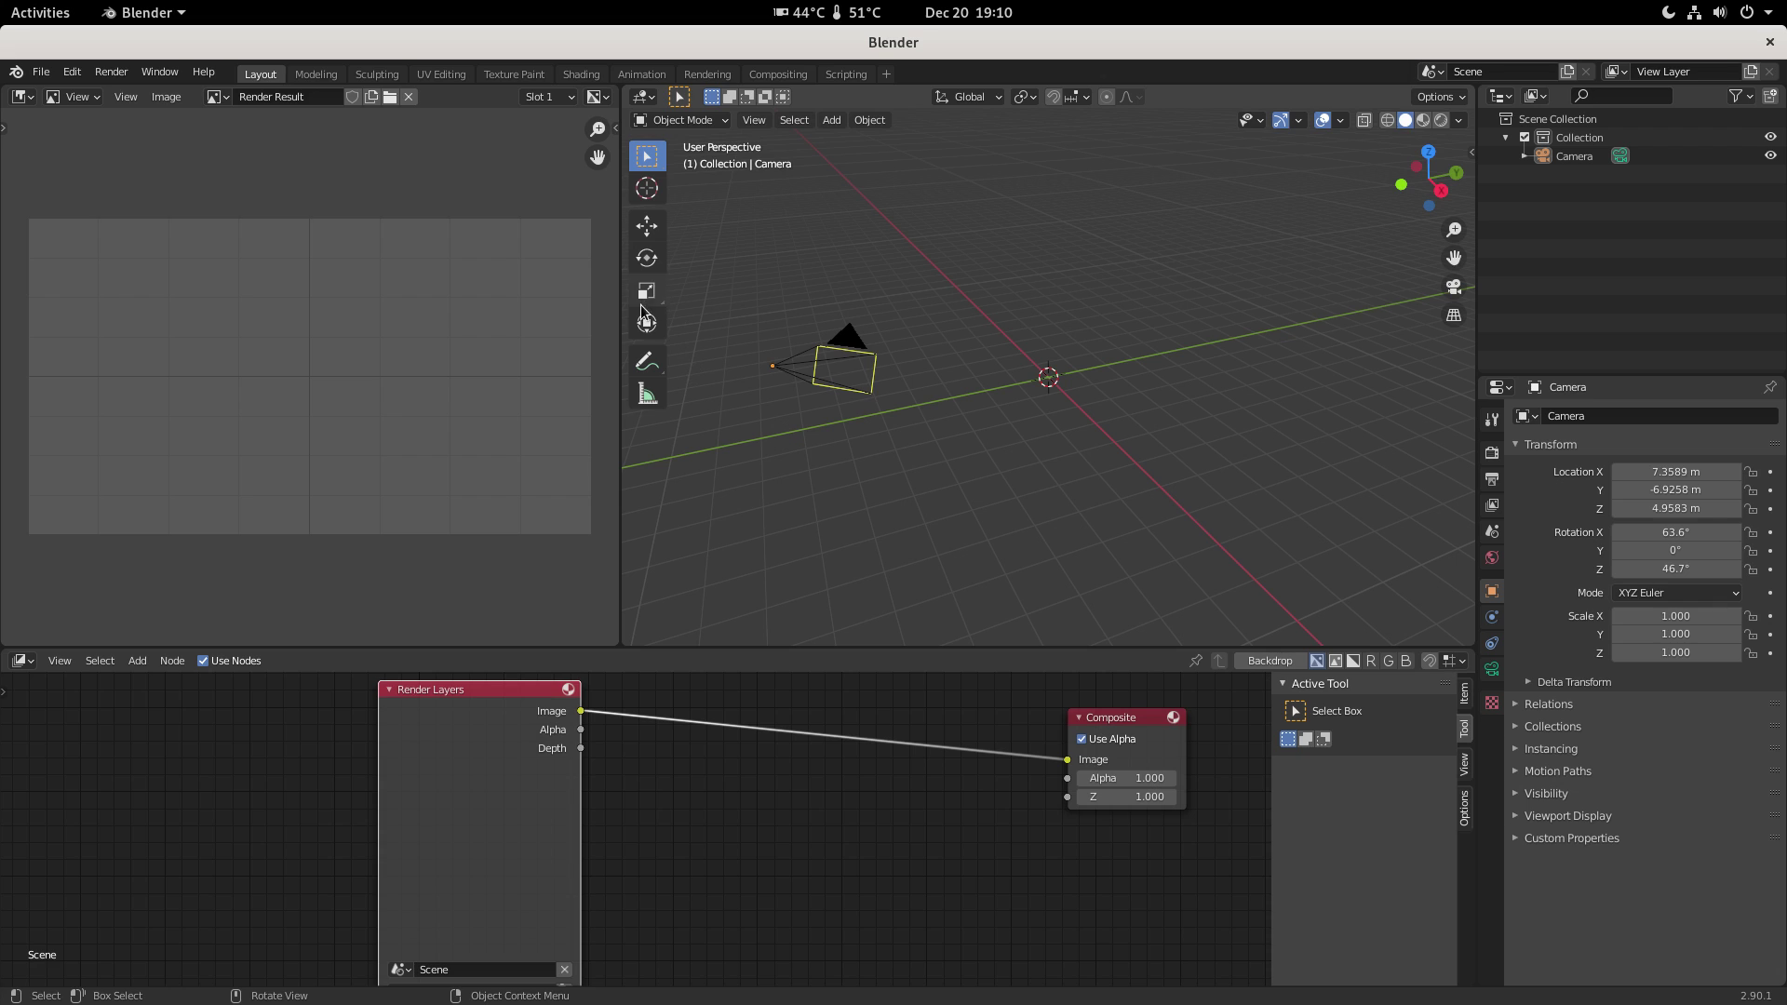
- Import LowPolyWolf.obj from Downloads as a Wavefront (.obj) model
left_click(41, 72)
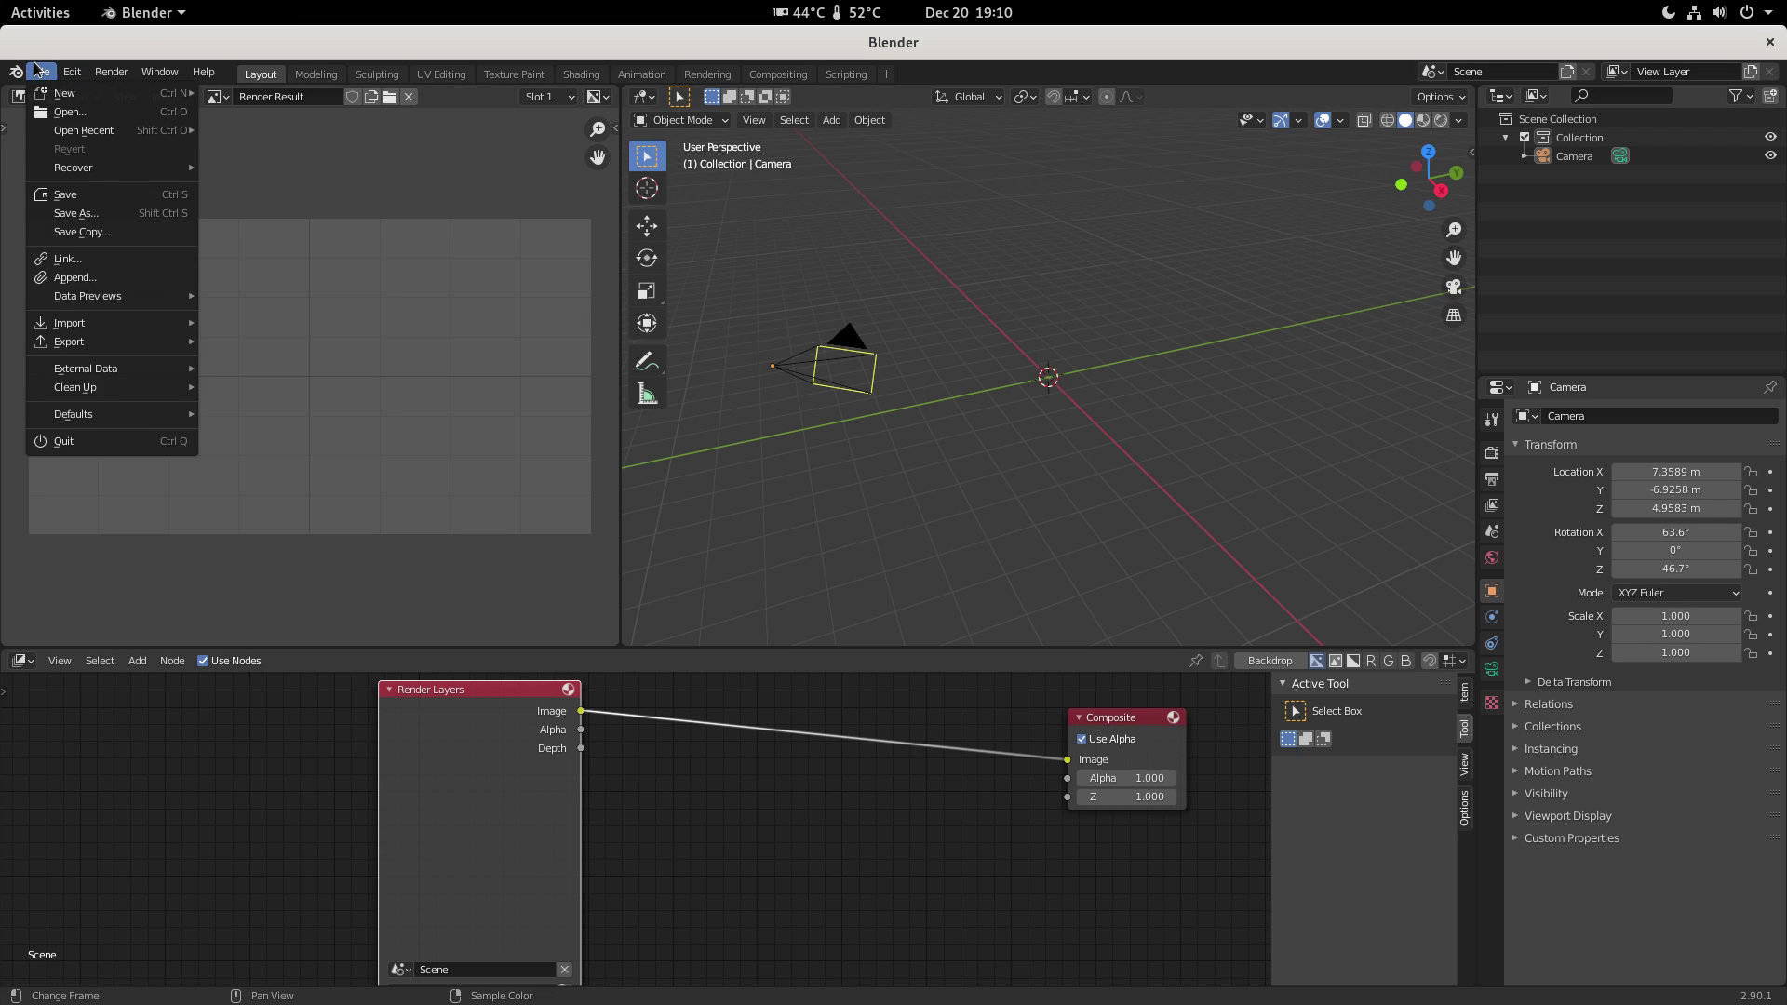
mouse_move(126, 322)
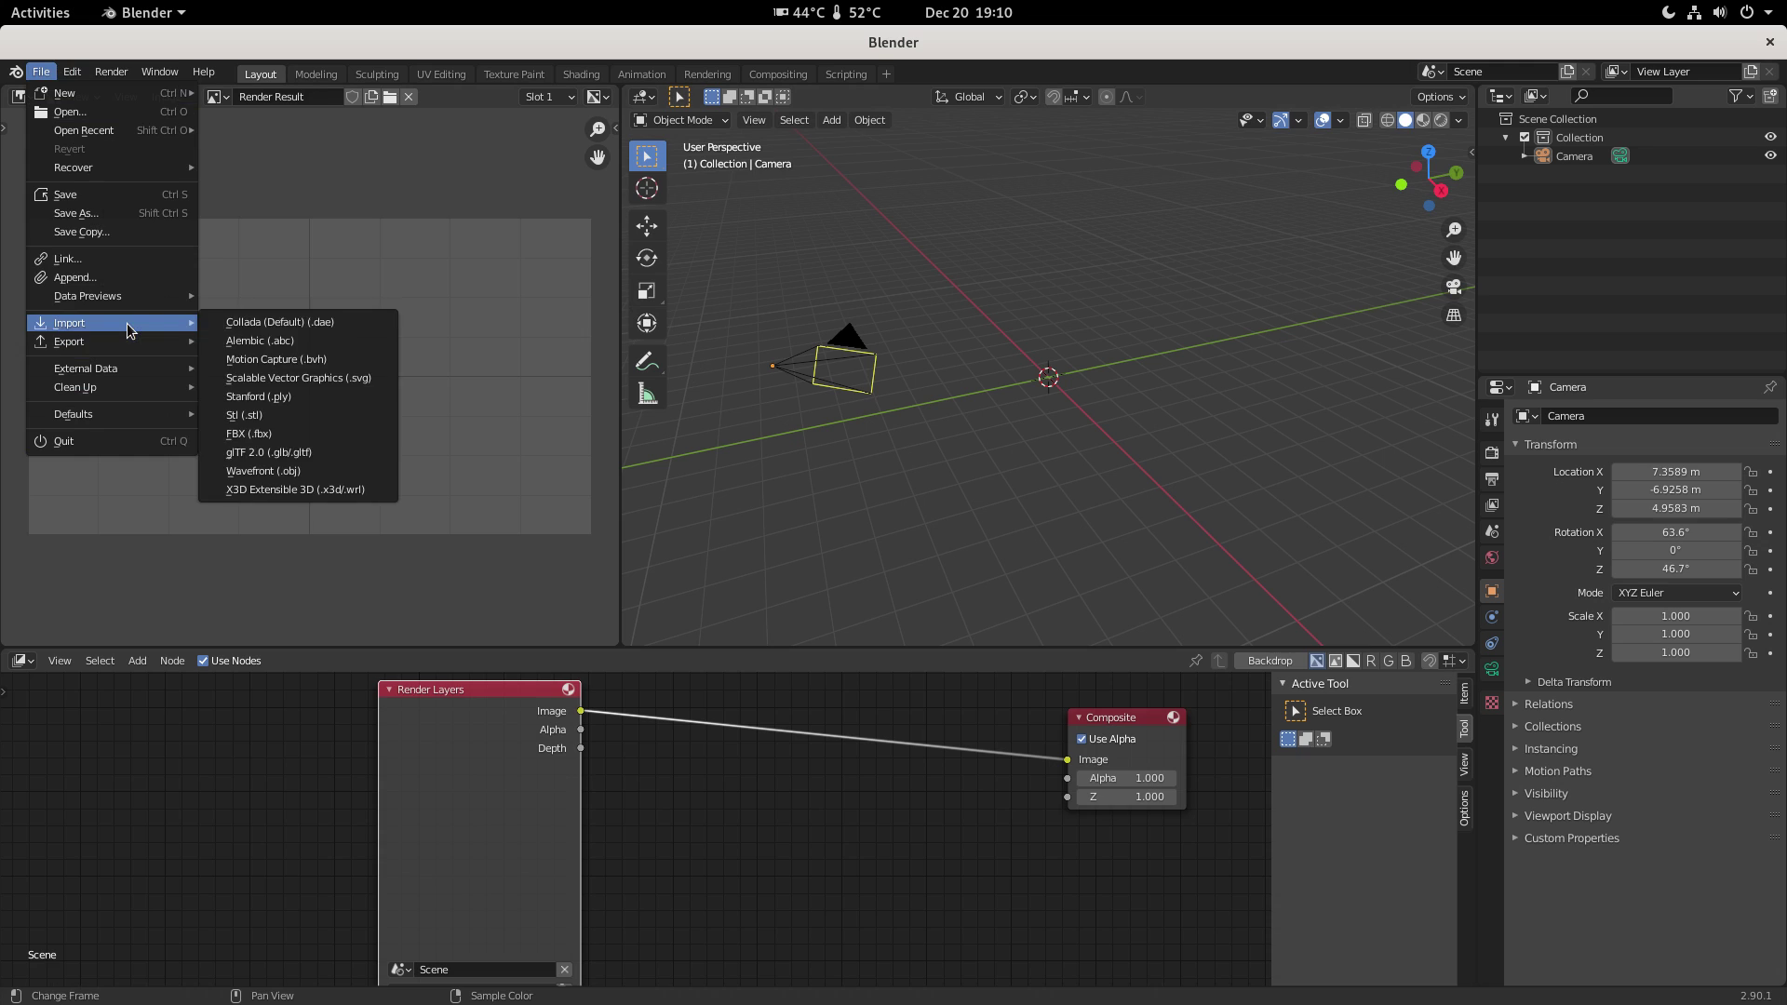
left_click(306, 477)
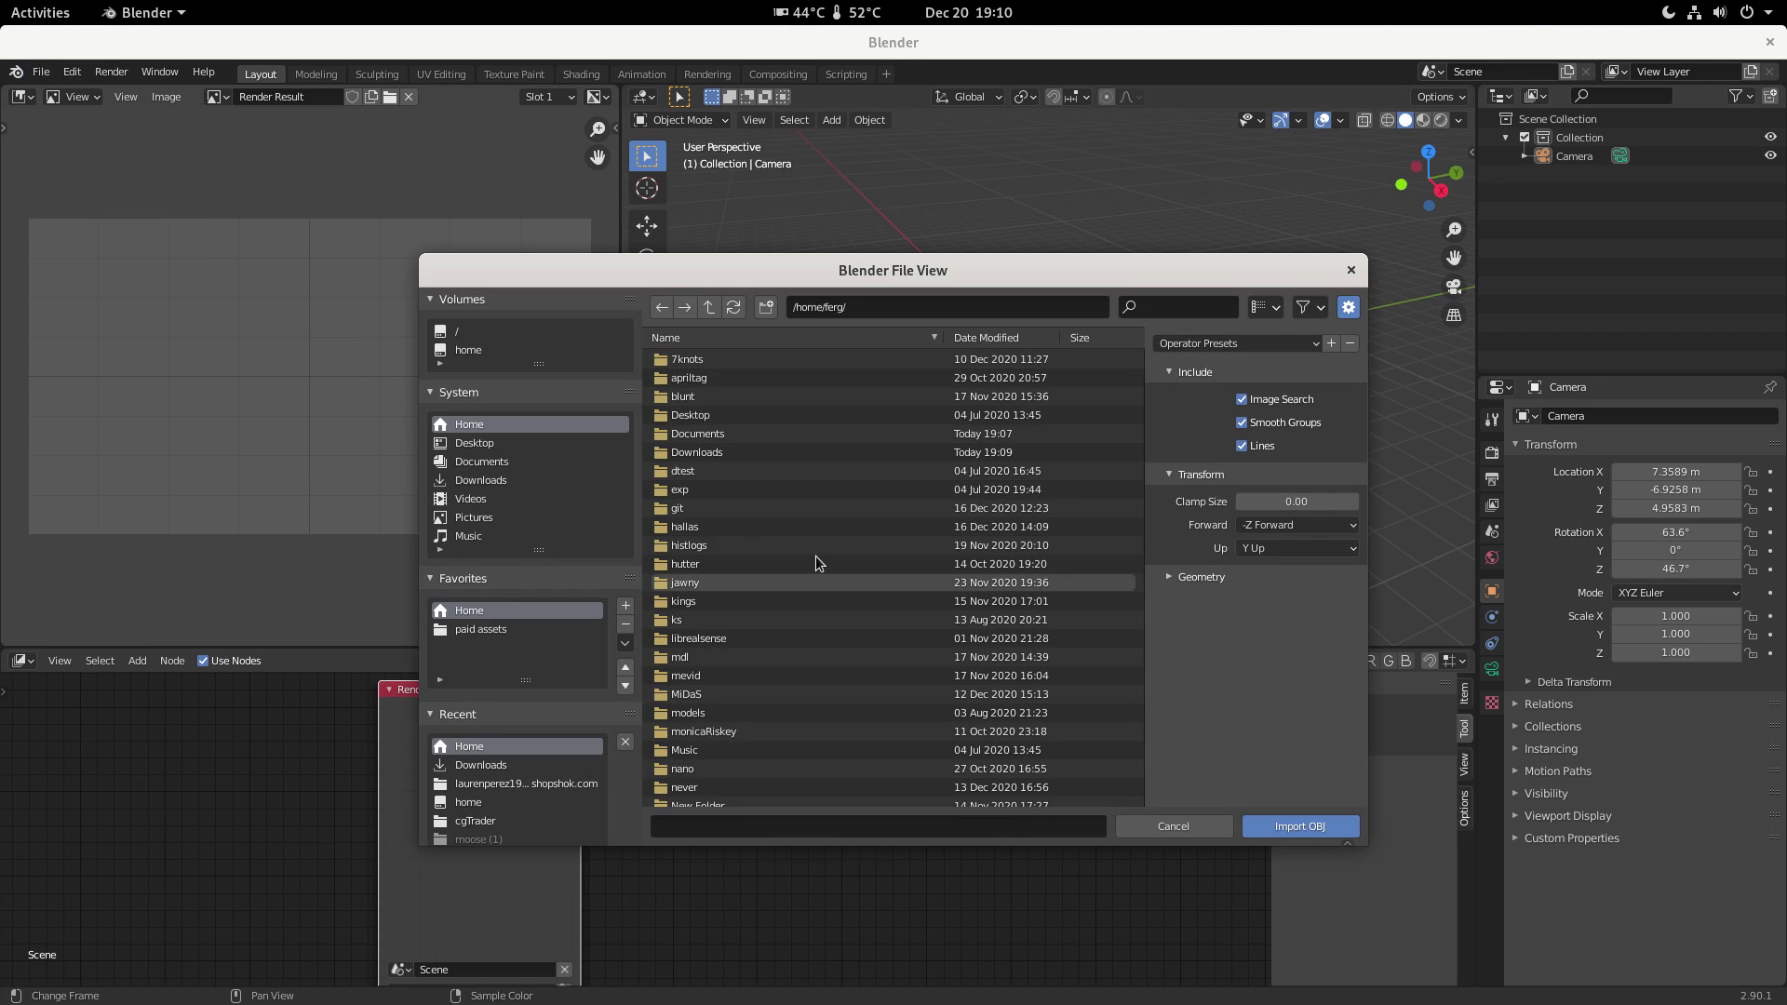
left_click(484, 483)
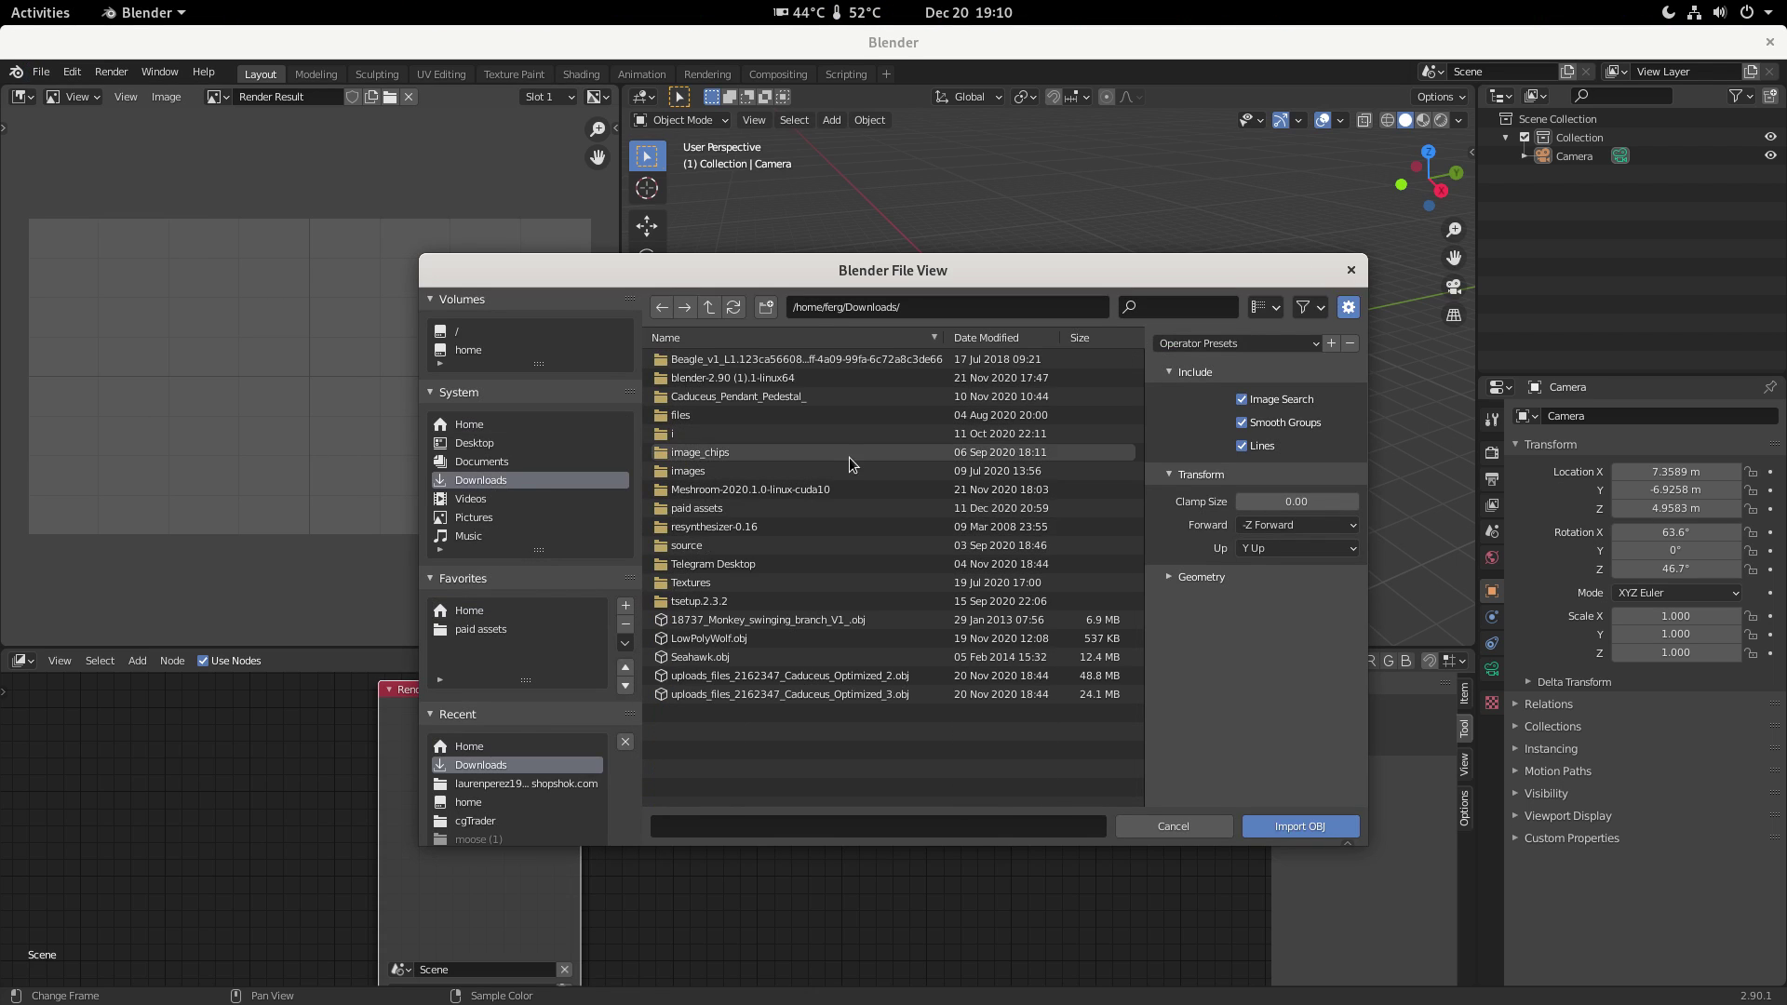
left_click(744, 638)
left_click(1303, 827)
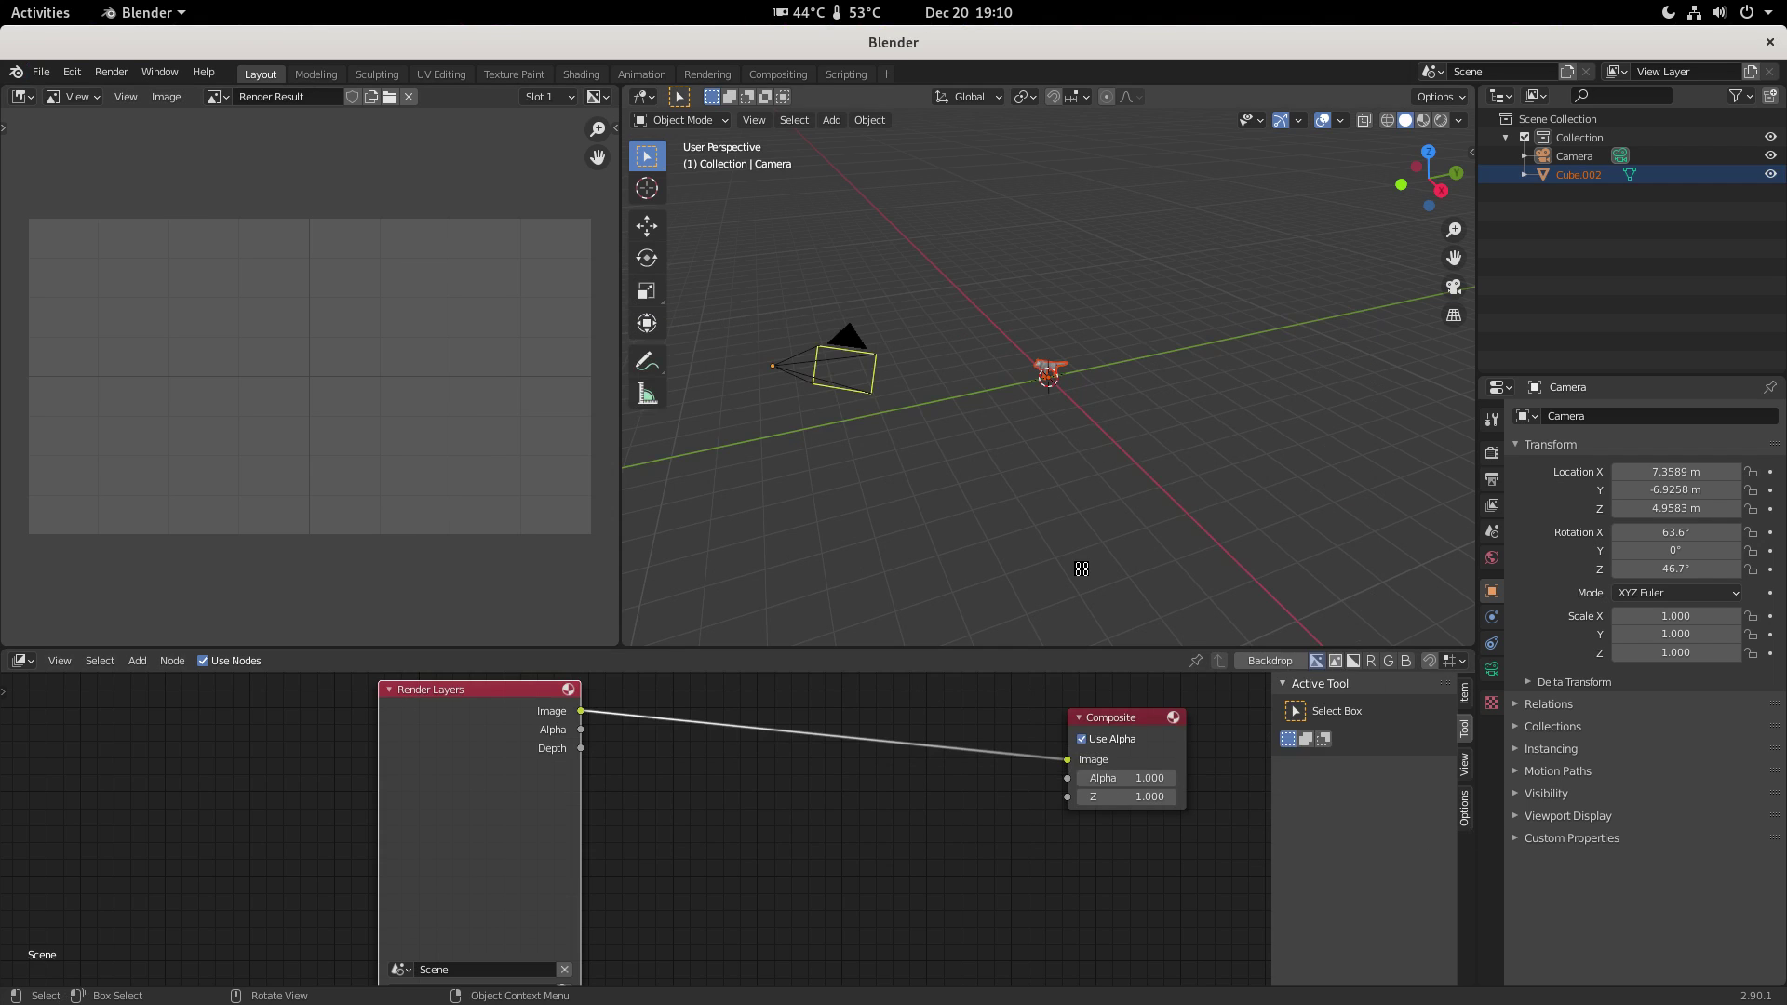
scroll(1049, 388, "up", 5)
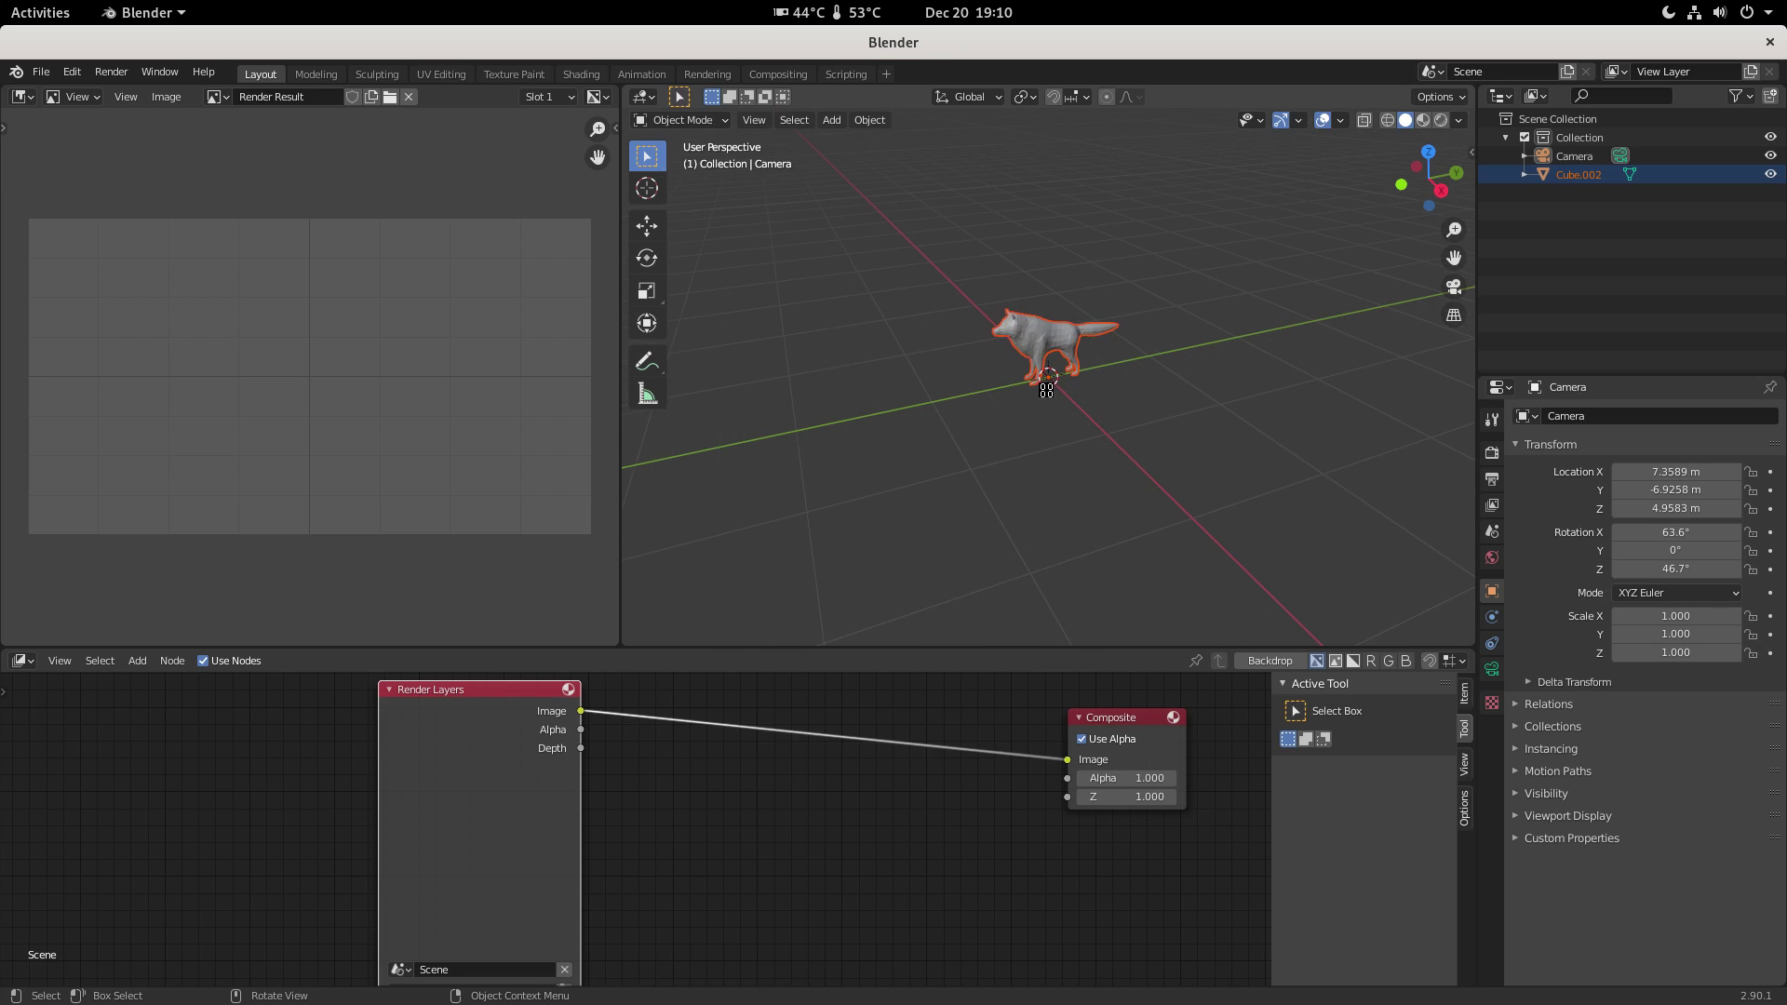
- Switch the viewport to look through the scene camera
scroll(1046, 390, "down", 7)
scroll(1045, 390, "up", 3)
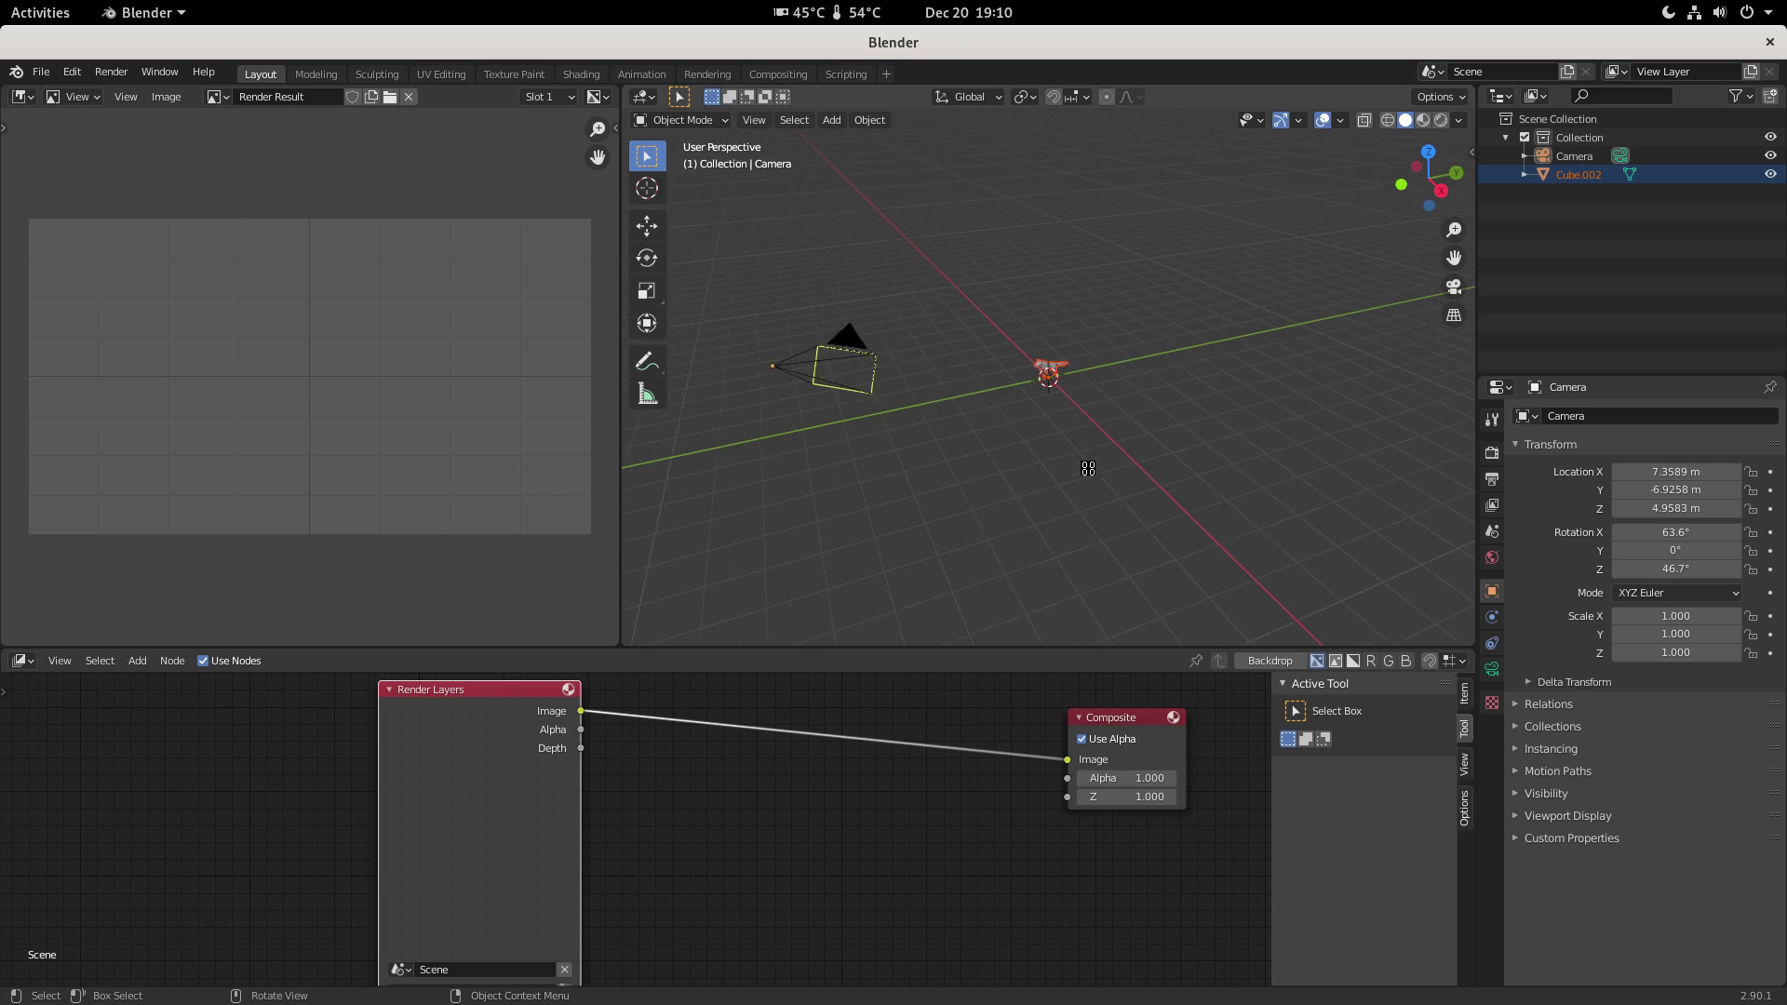
scroll(1455, 291, "up", 2)
left_click(1454, 290)
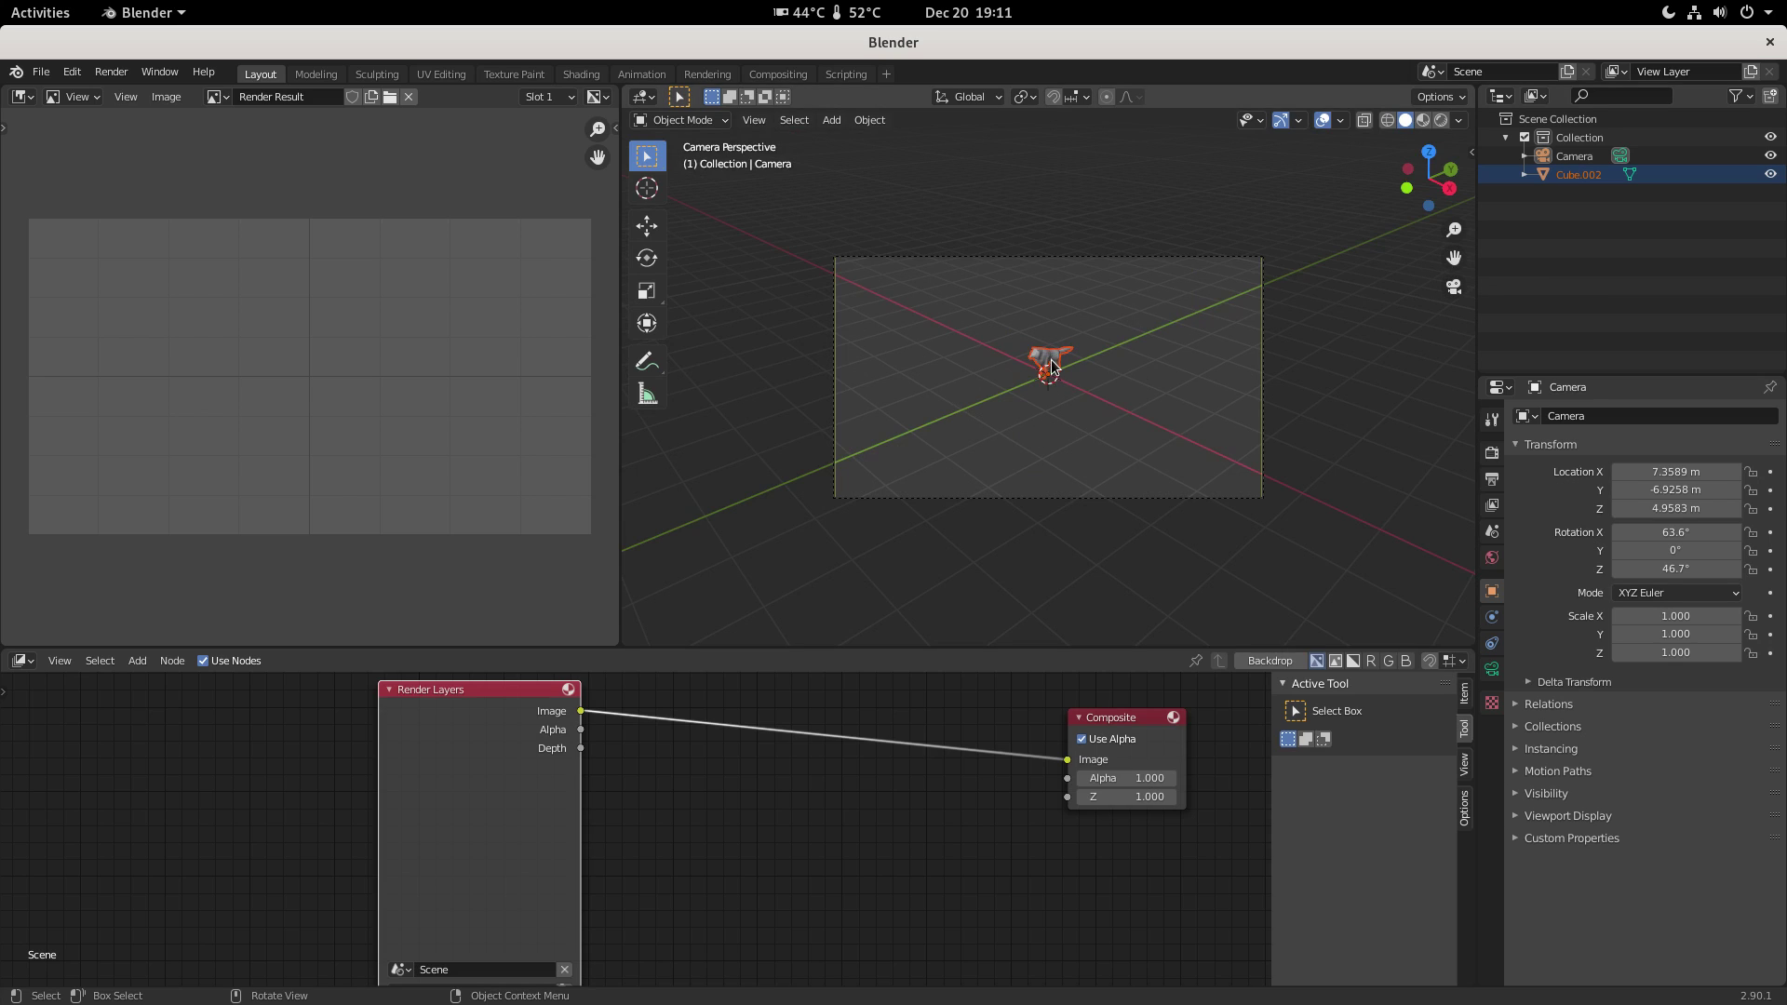
scroll(1059, 373, "up", 3)
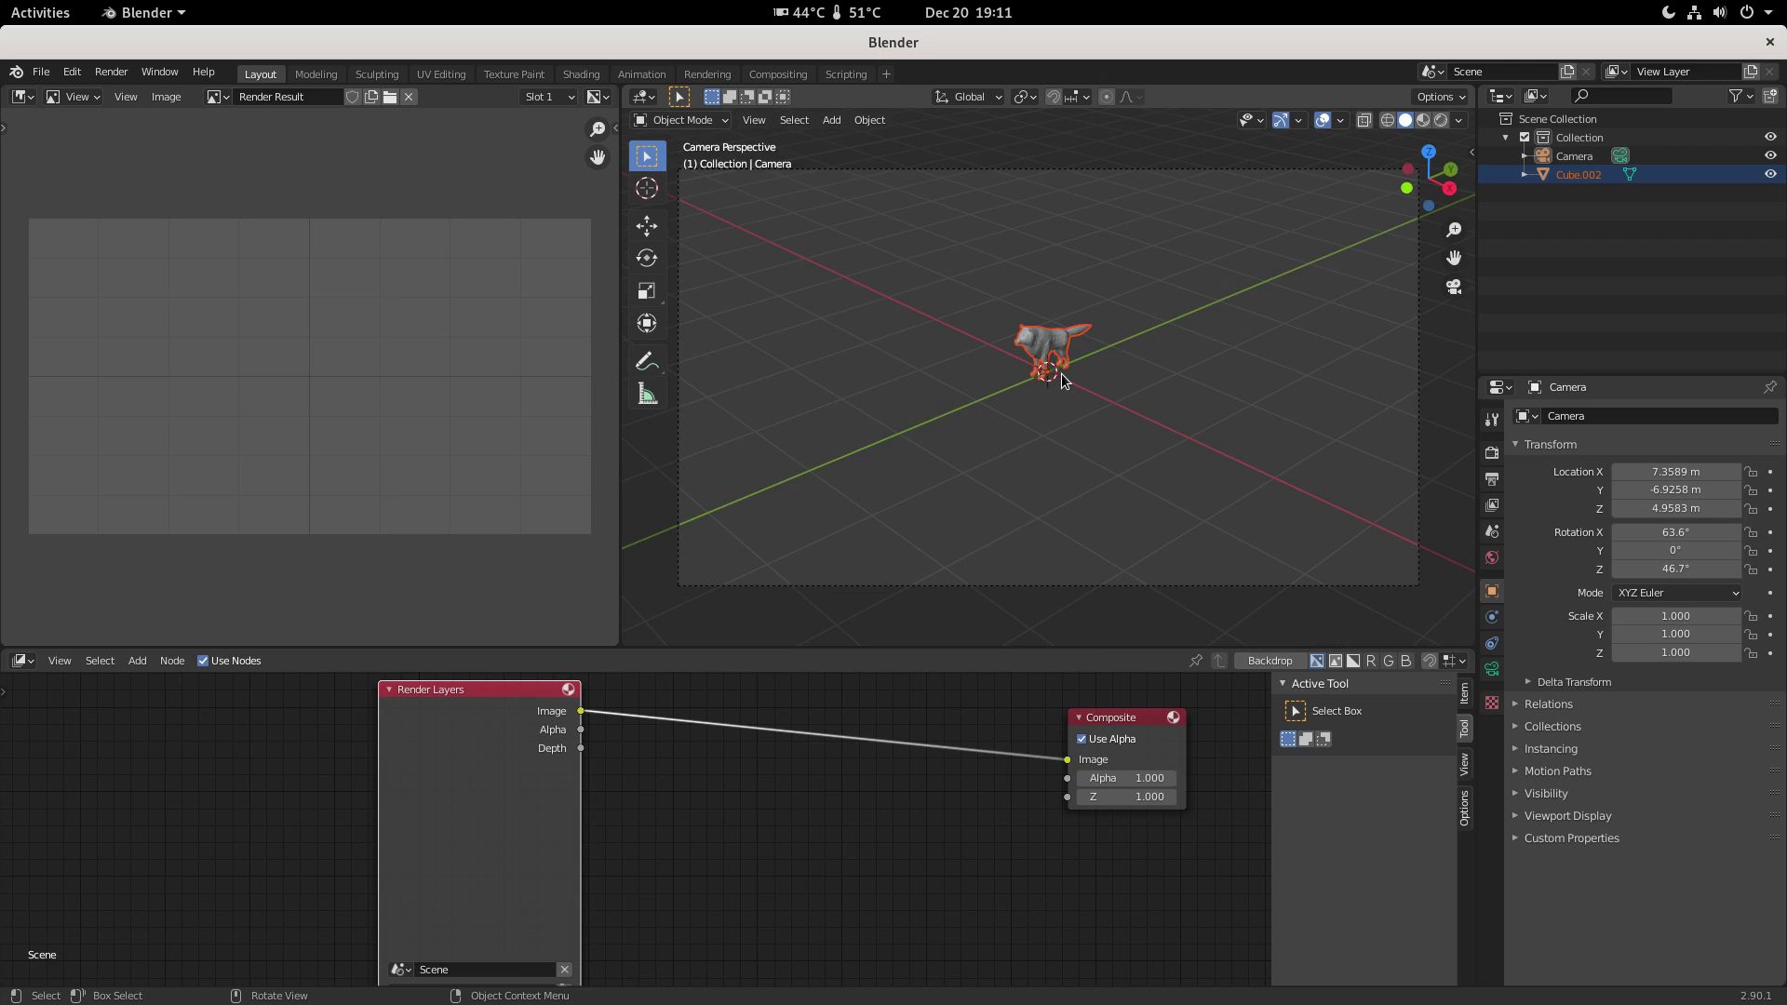
- Scale the wolf up about 69 times so it overflows the camera frame
key("s")
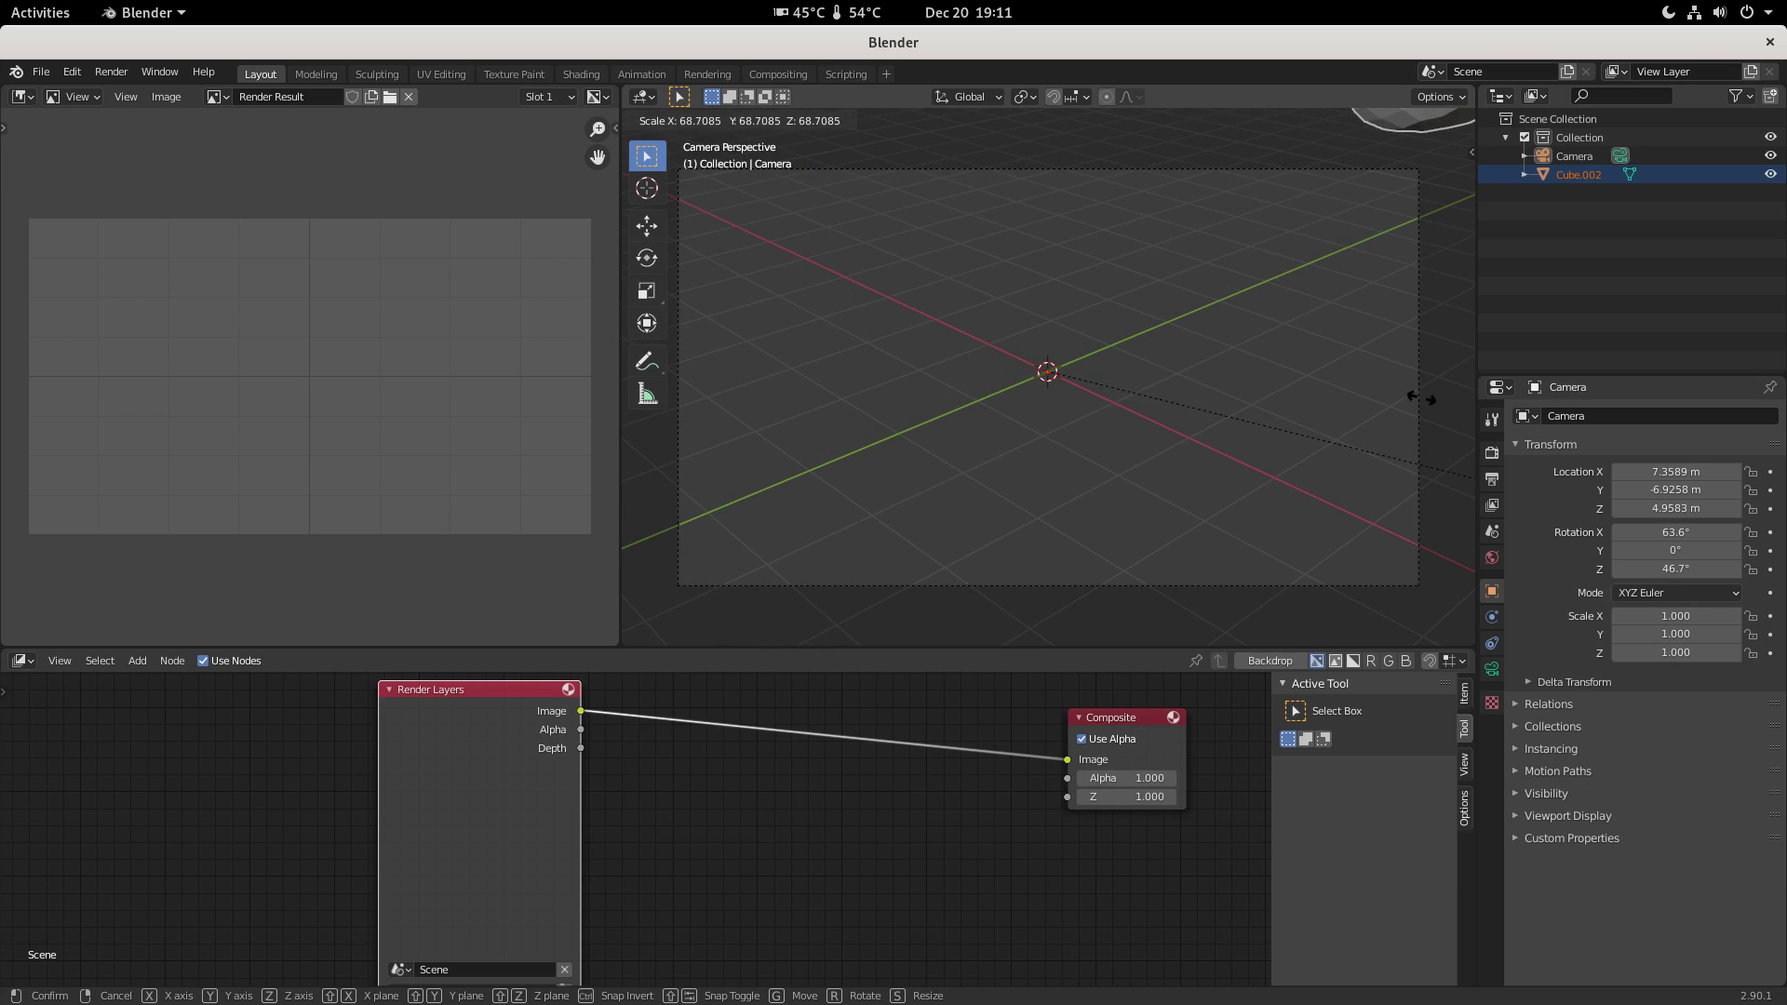
left_click(726, 583)
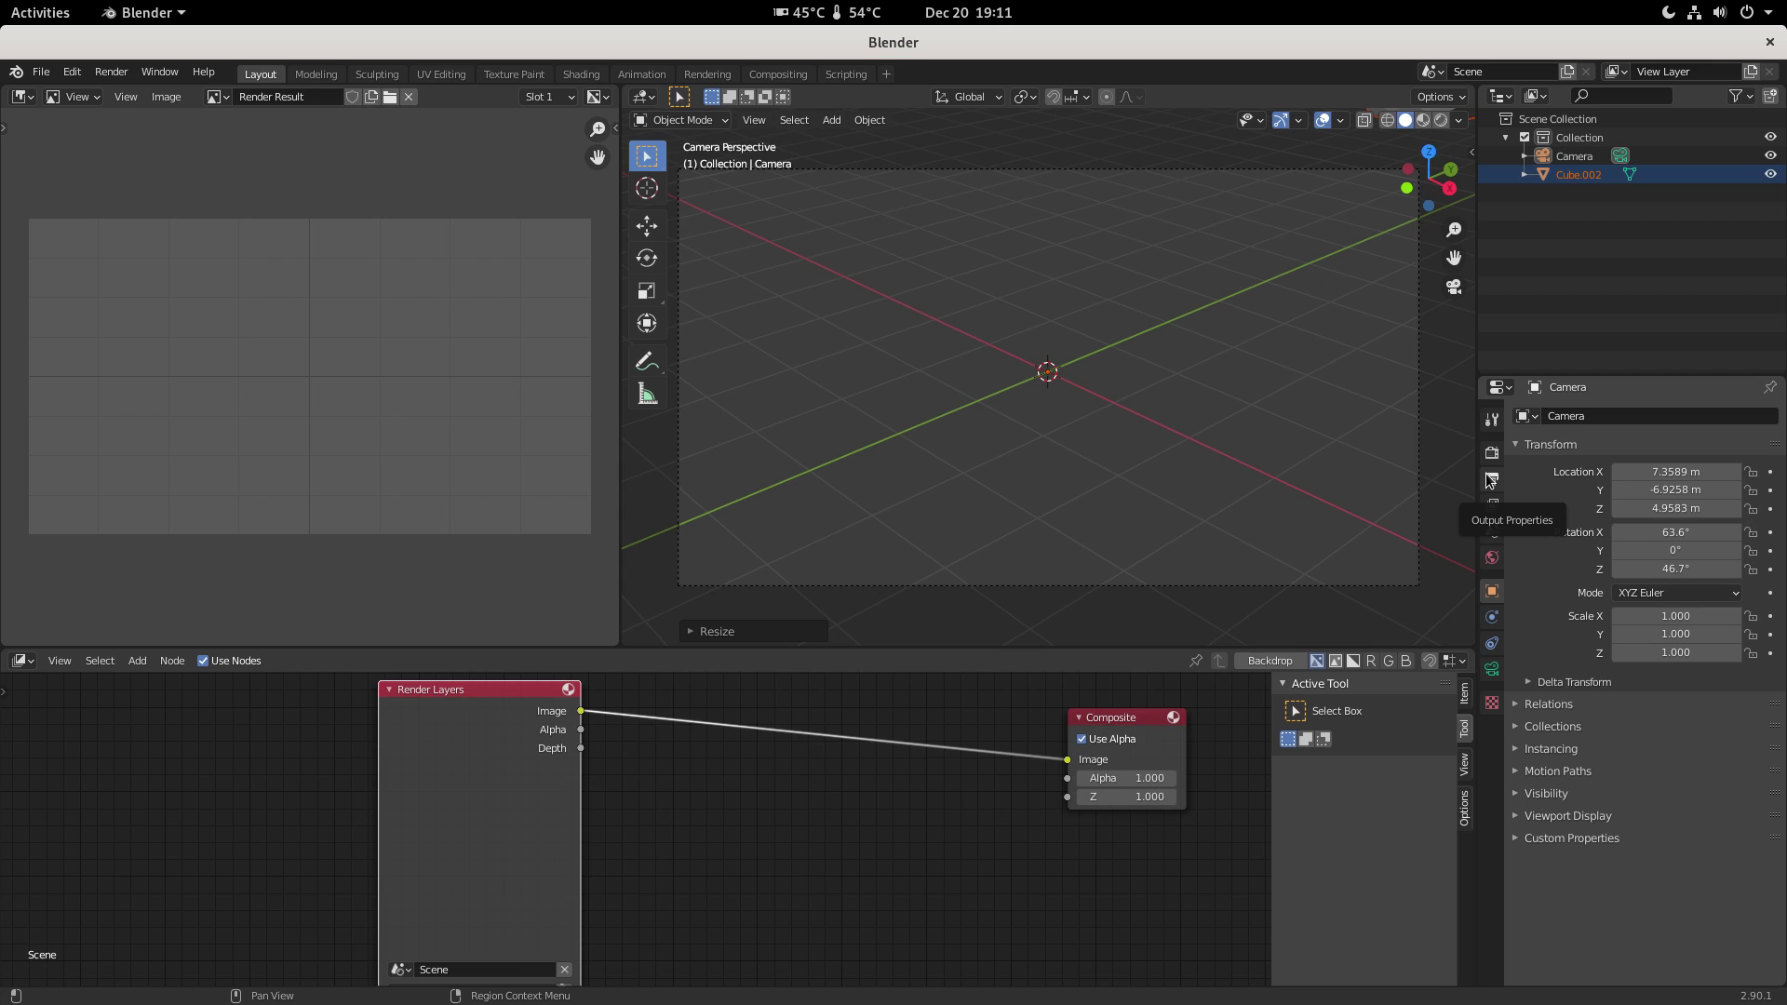
scroll(1165, 426, "down", 5)
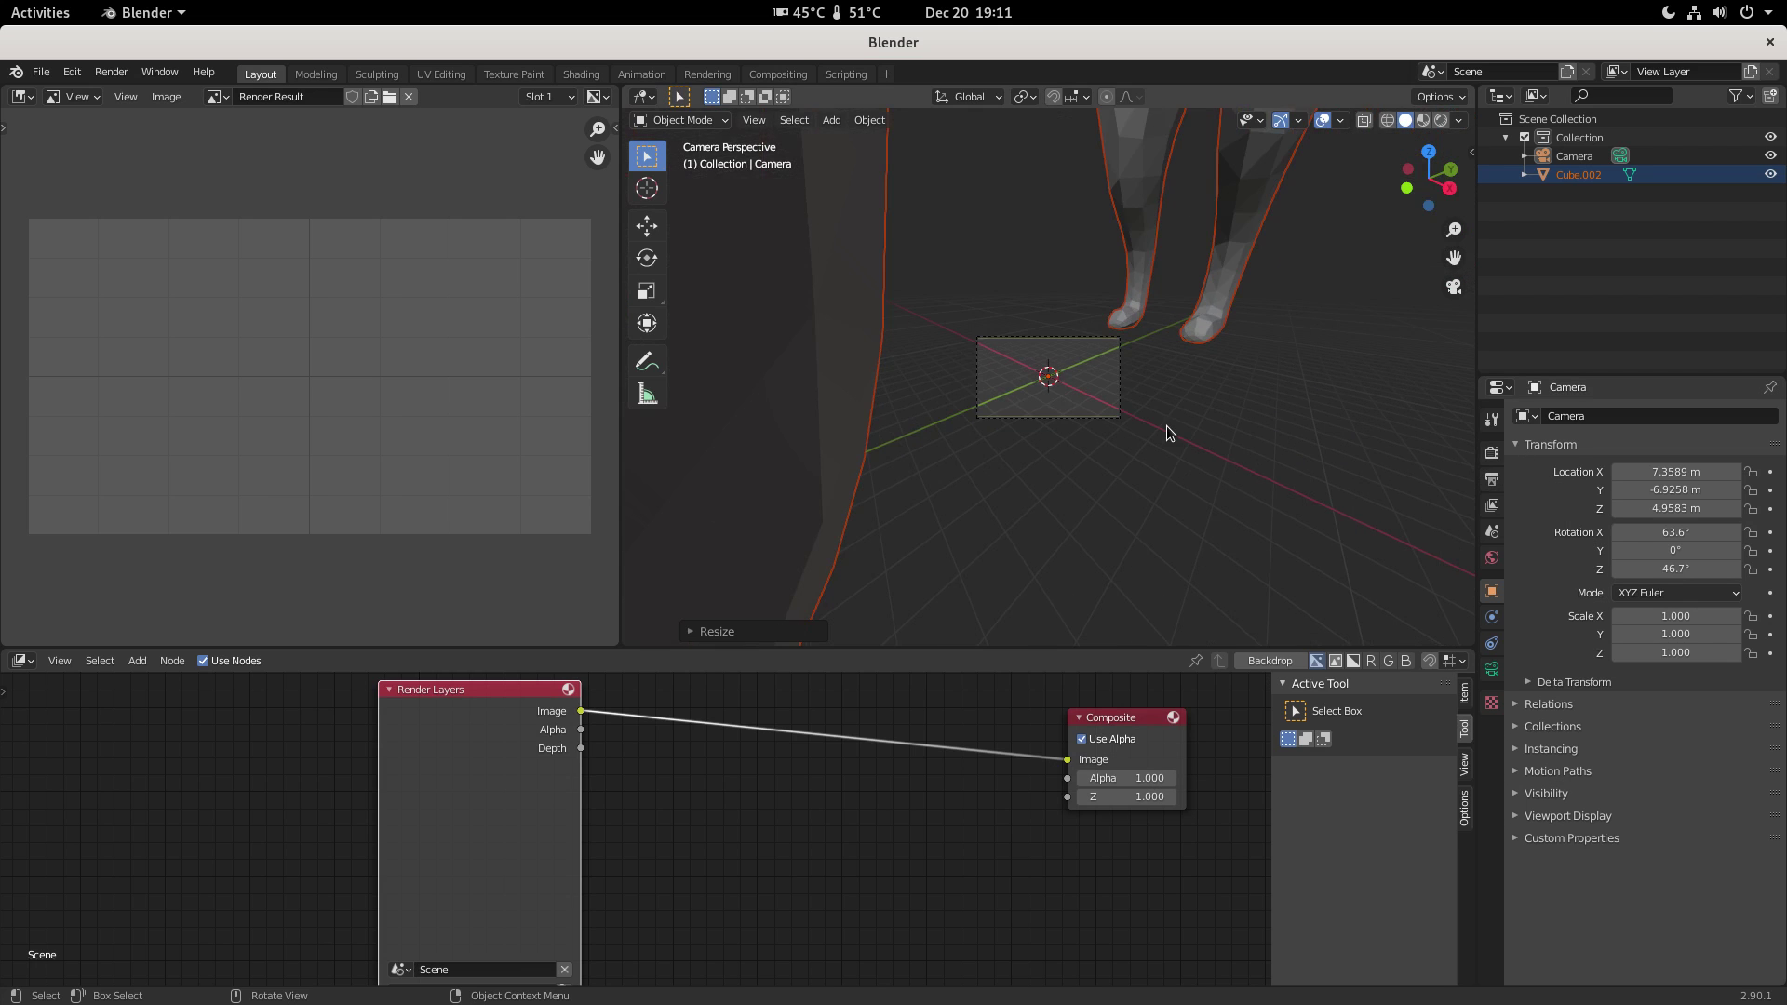
scroll(1165, 427, "up", 5)
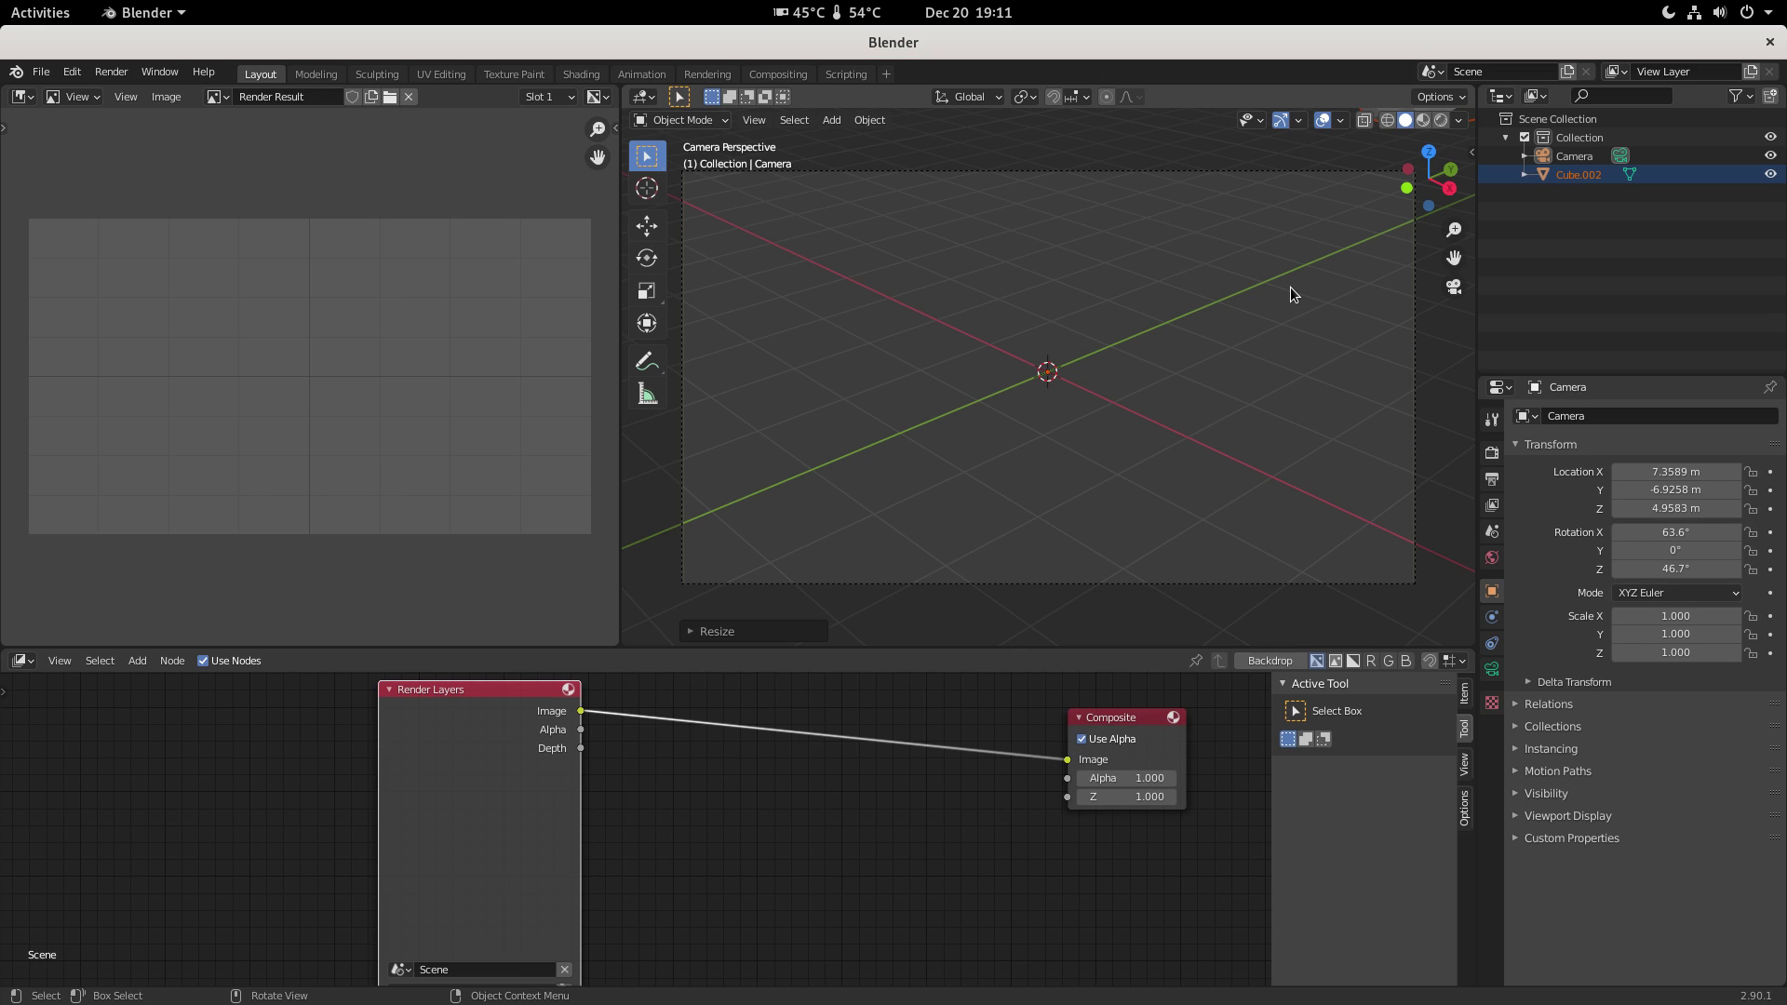
- Resize and reposition the wolf over several scale and move passes to fit the camera frame
key("s")
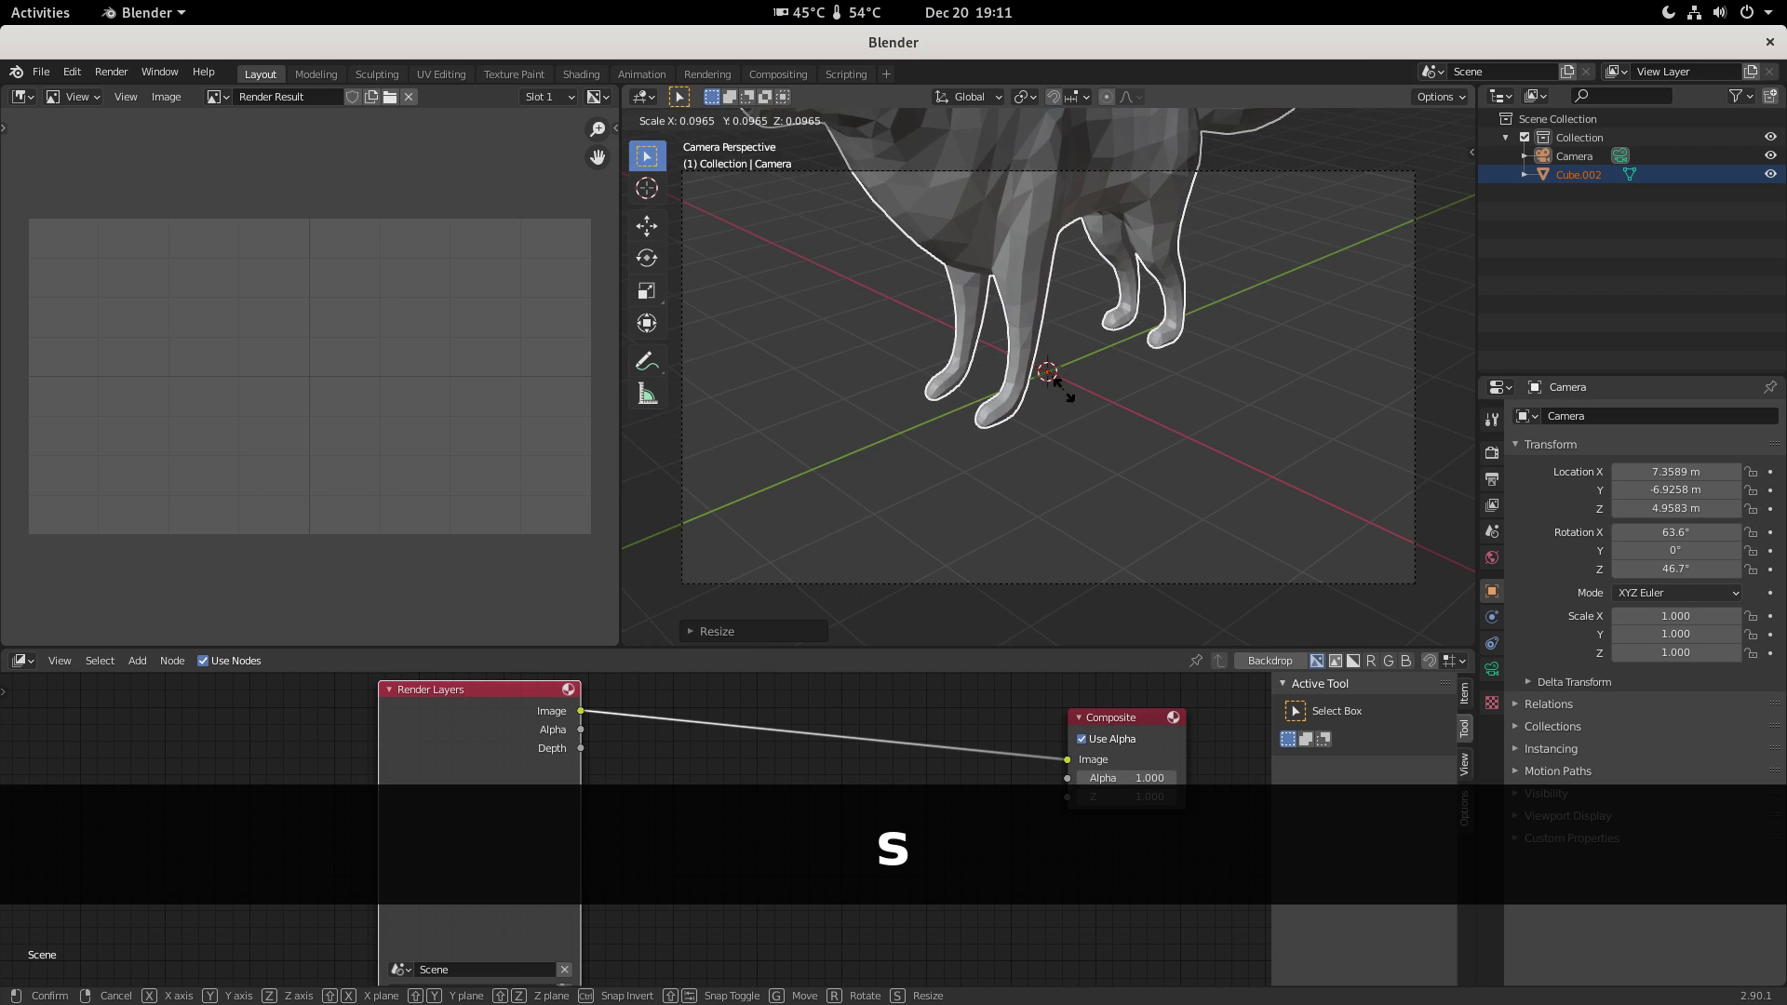
left_click(1117, 397)
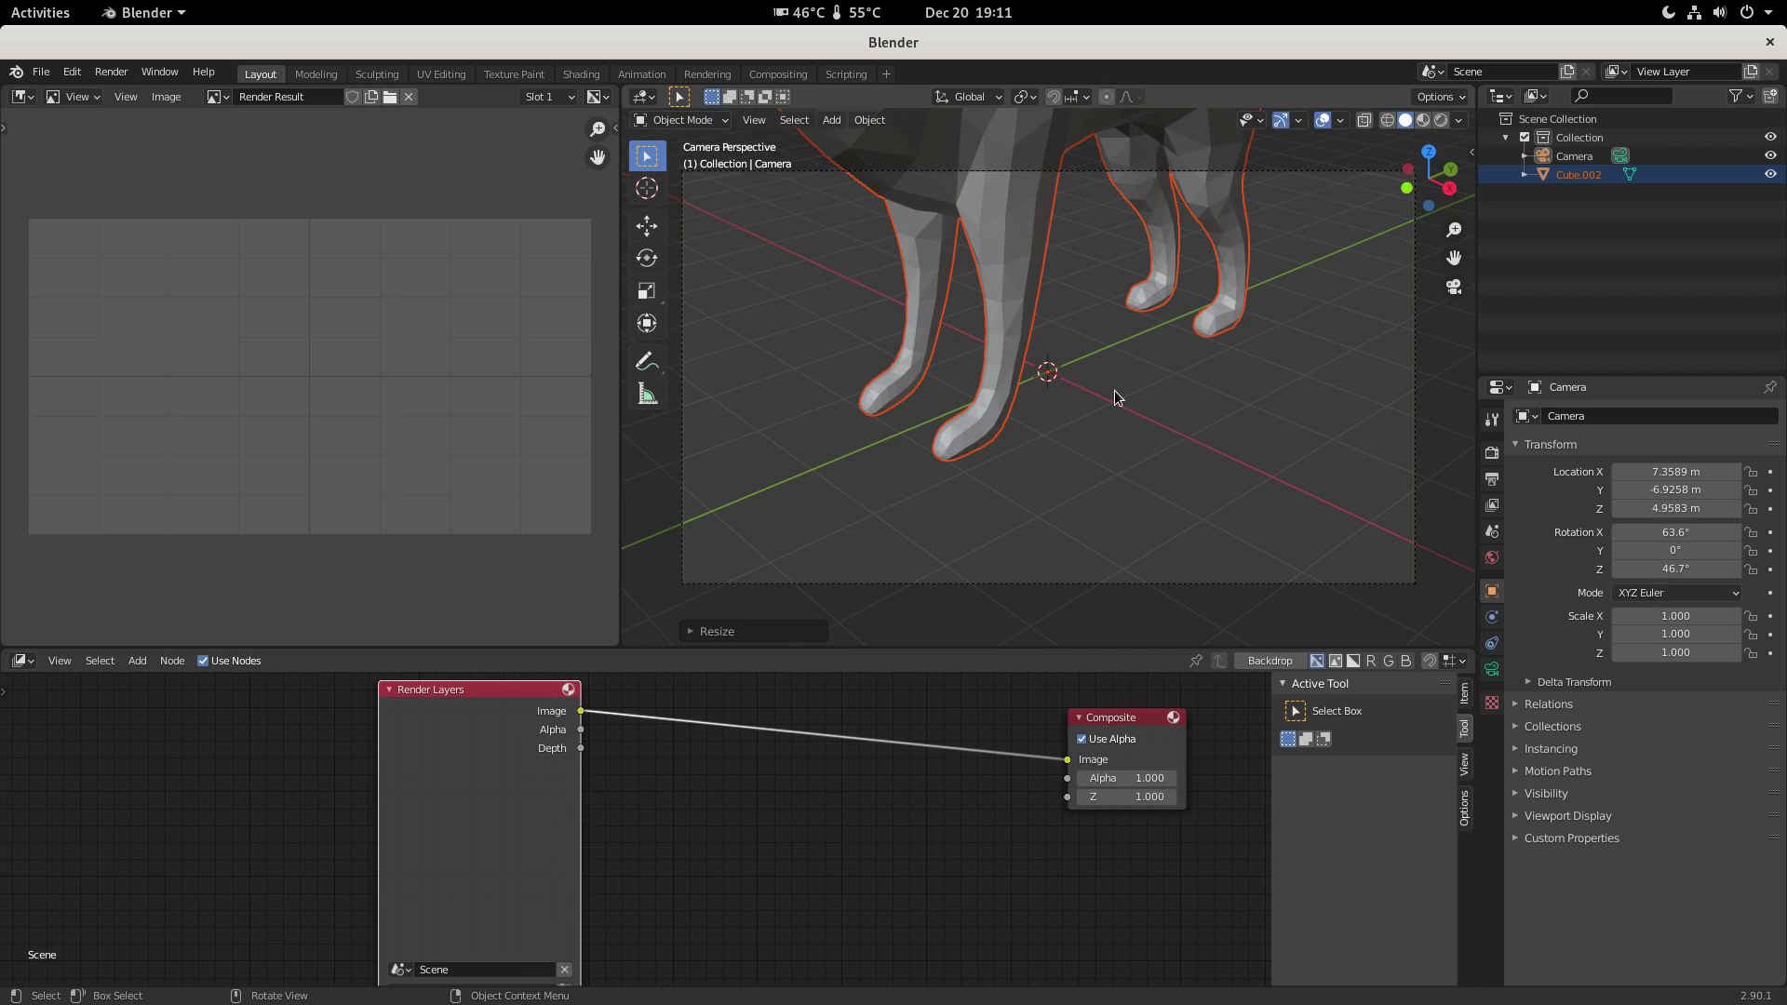
key("g")
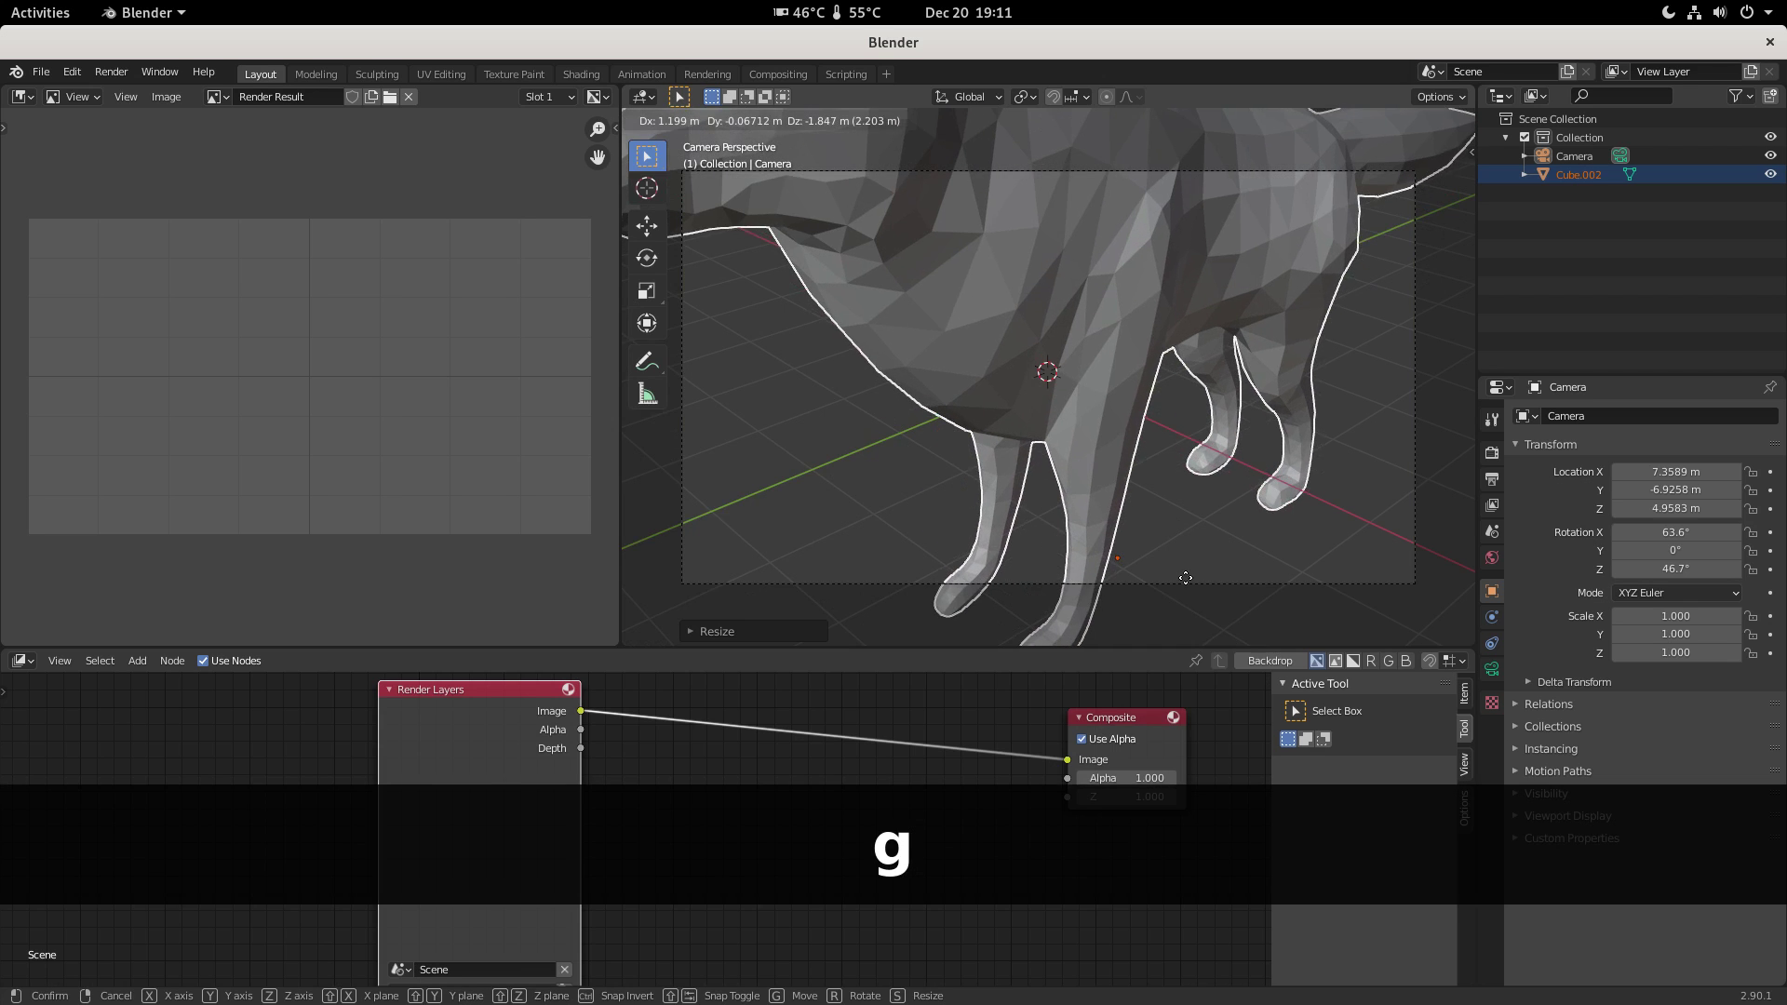
left_click(1185, 578)
key("s")
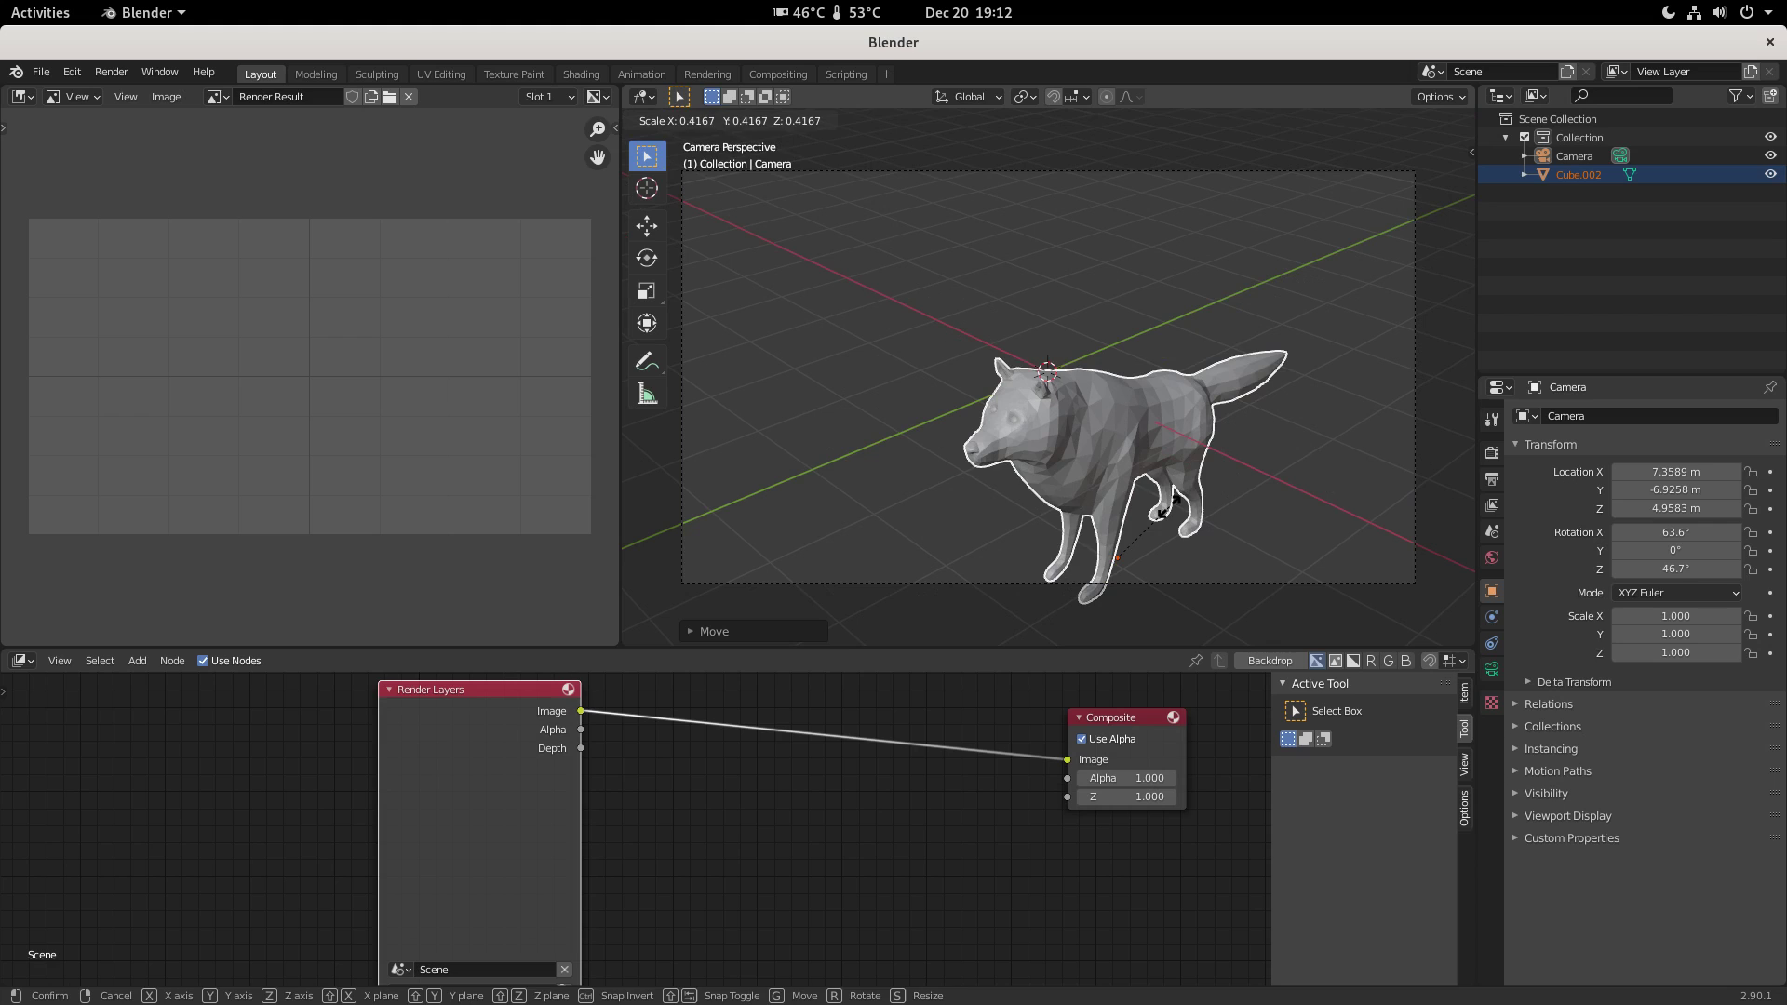
left_click(1168, 508)
key("g")
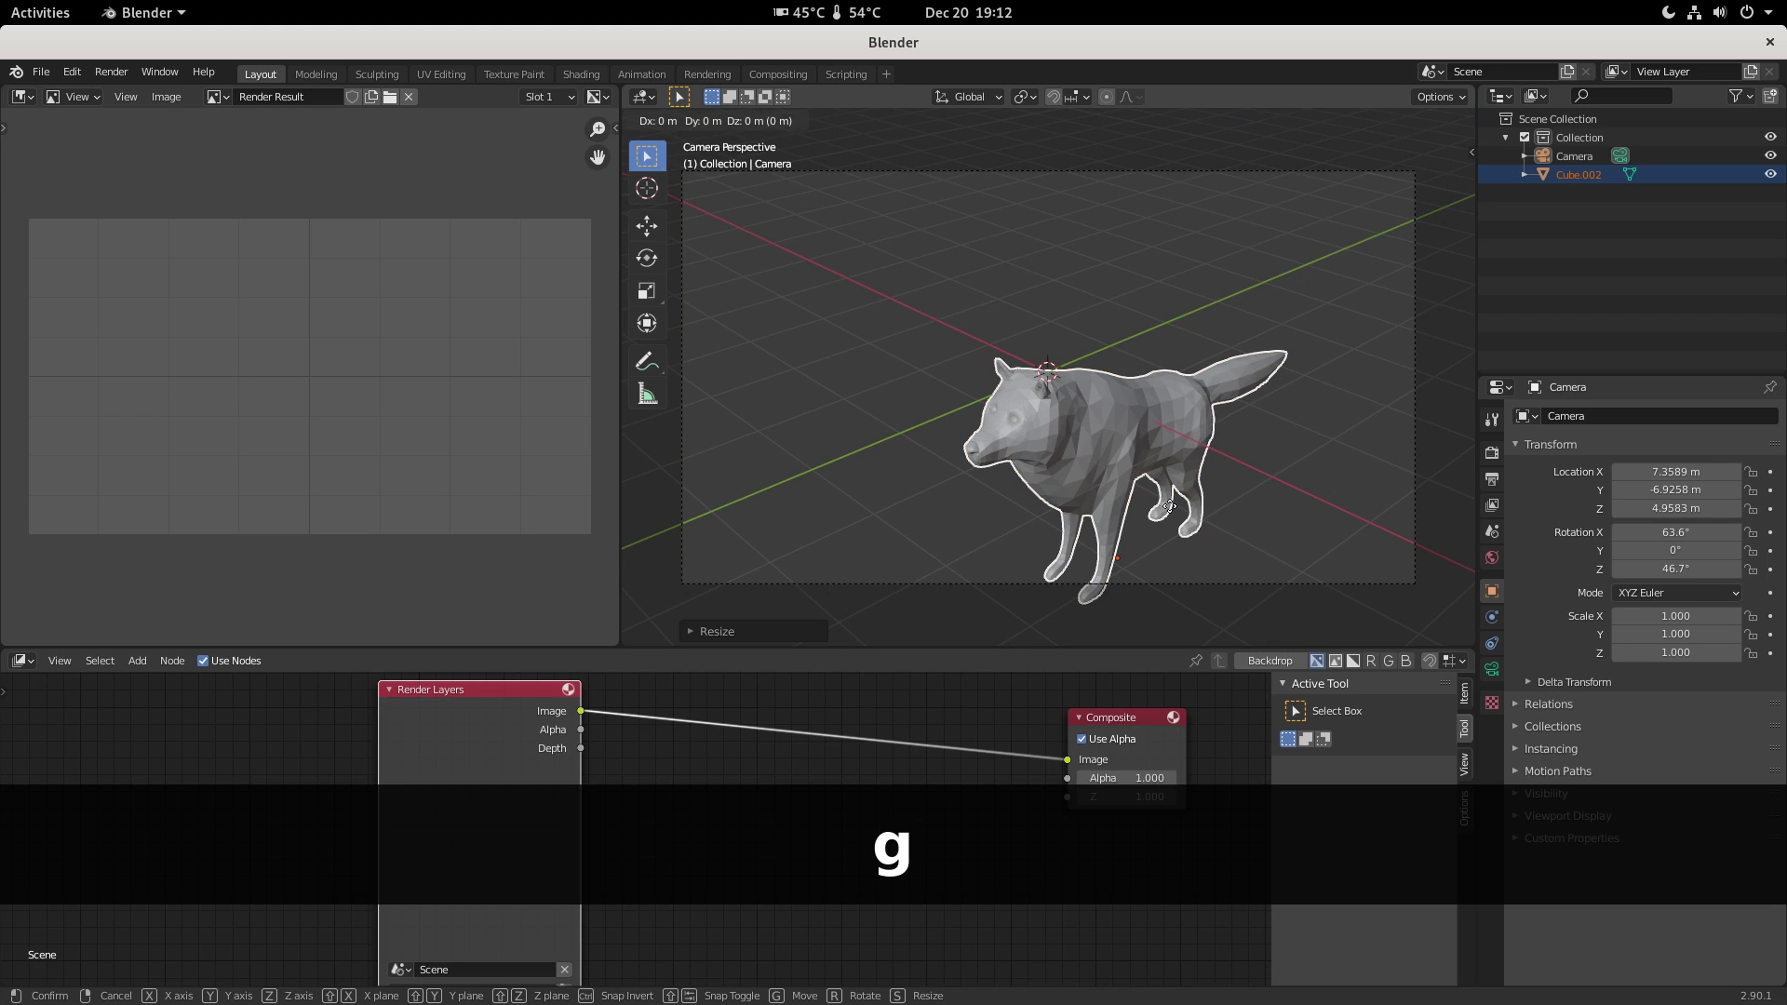
left_click(1086, 434)
key("s")
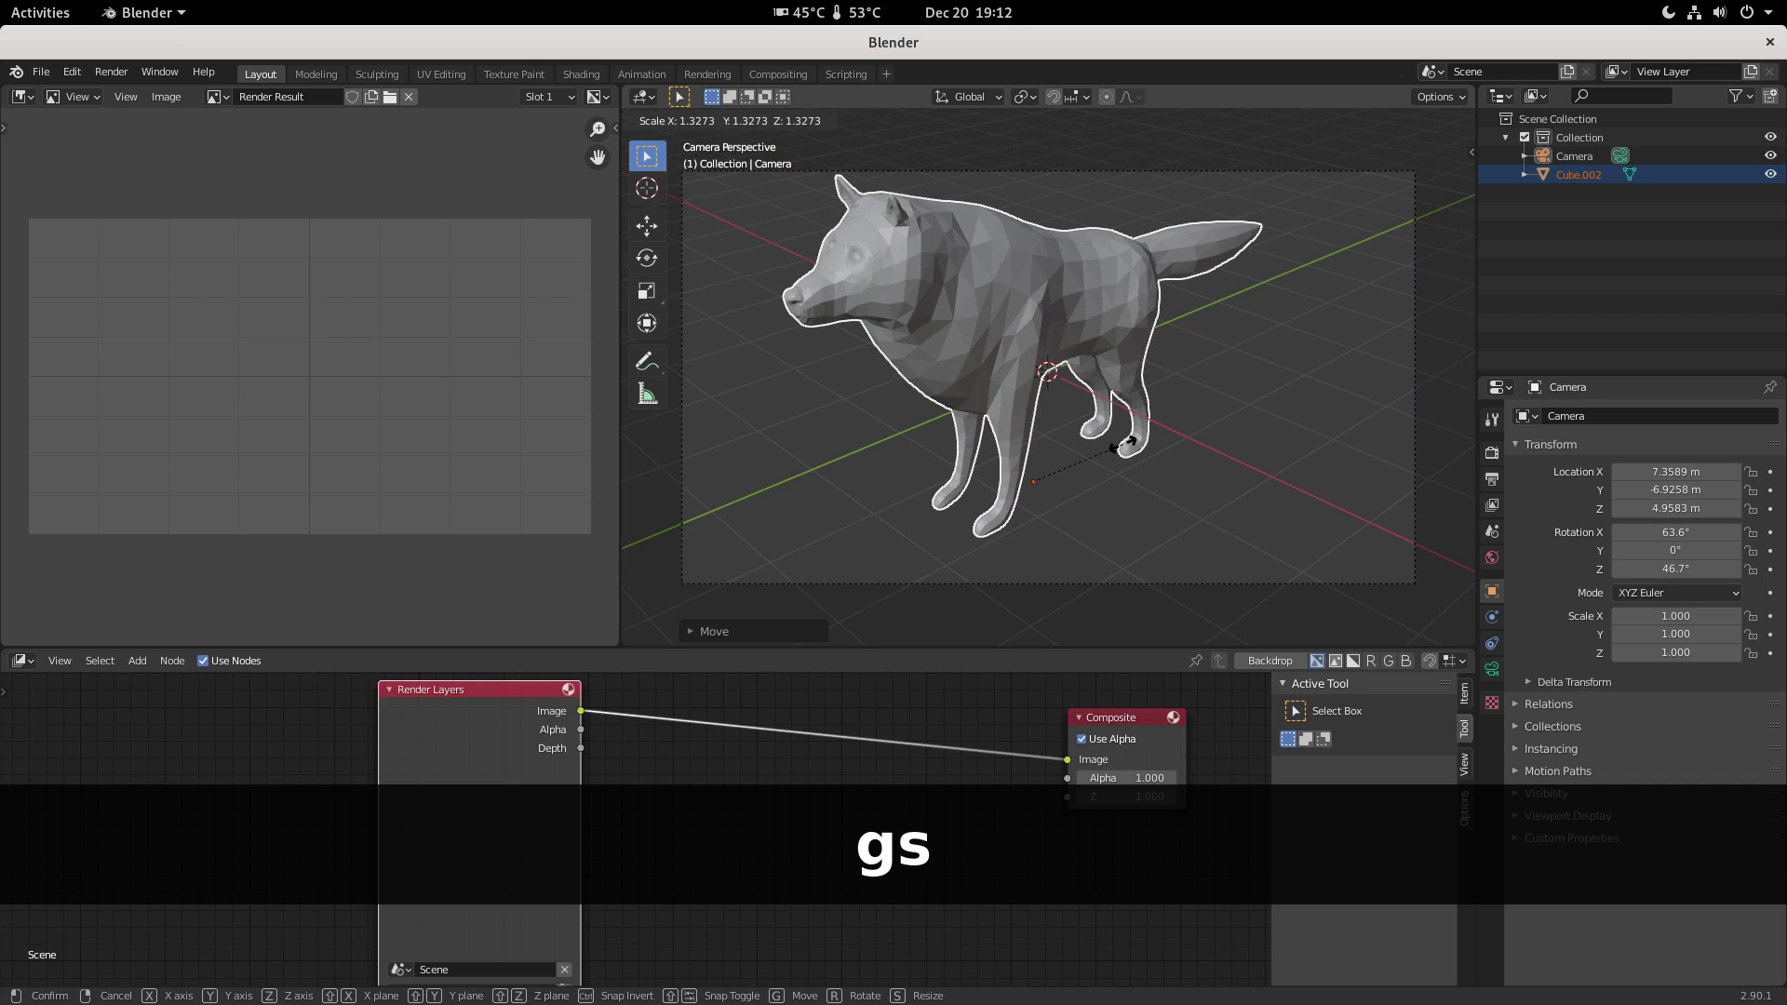
left_click(1128, 443)
key("g")
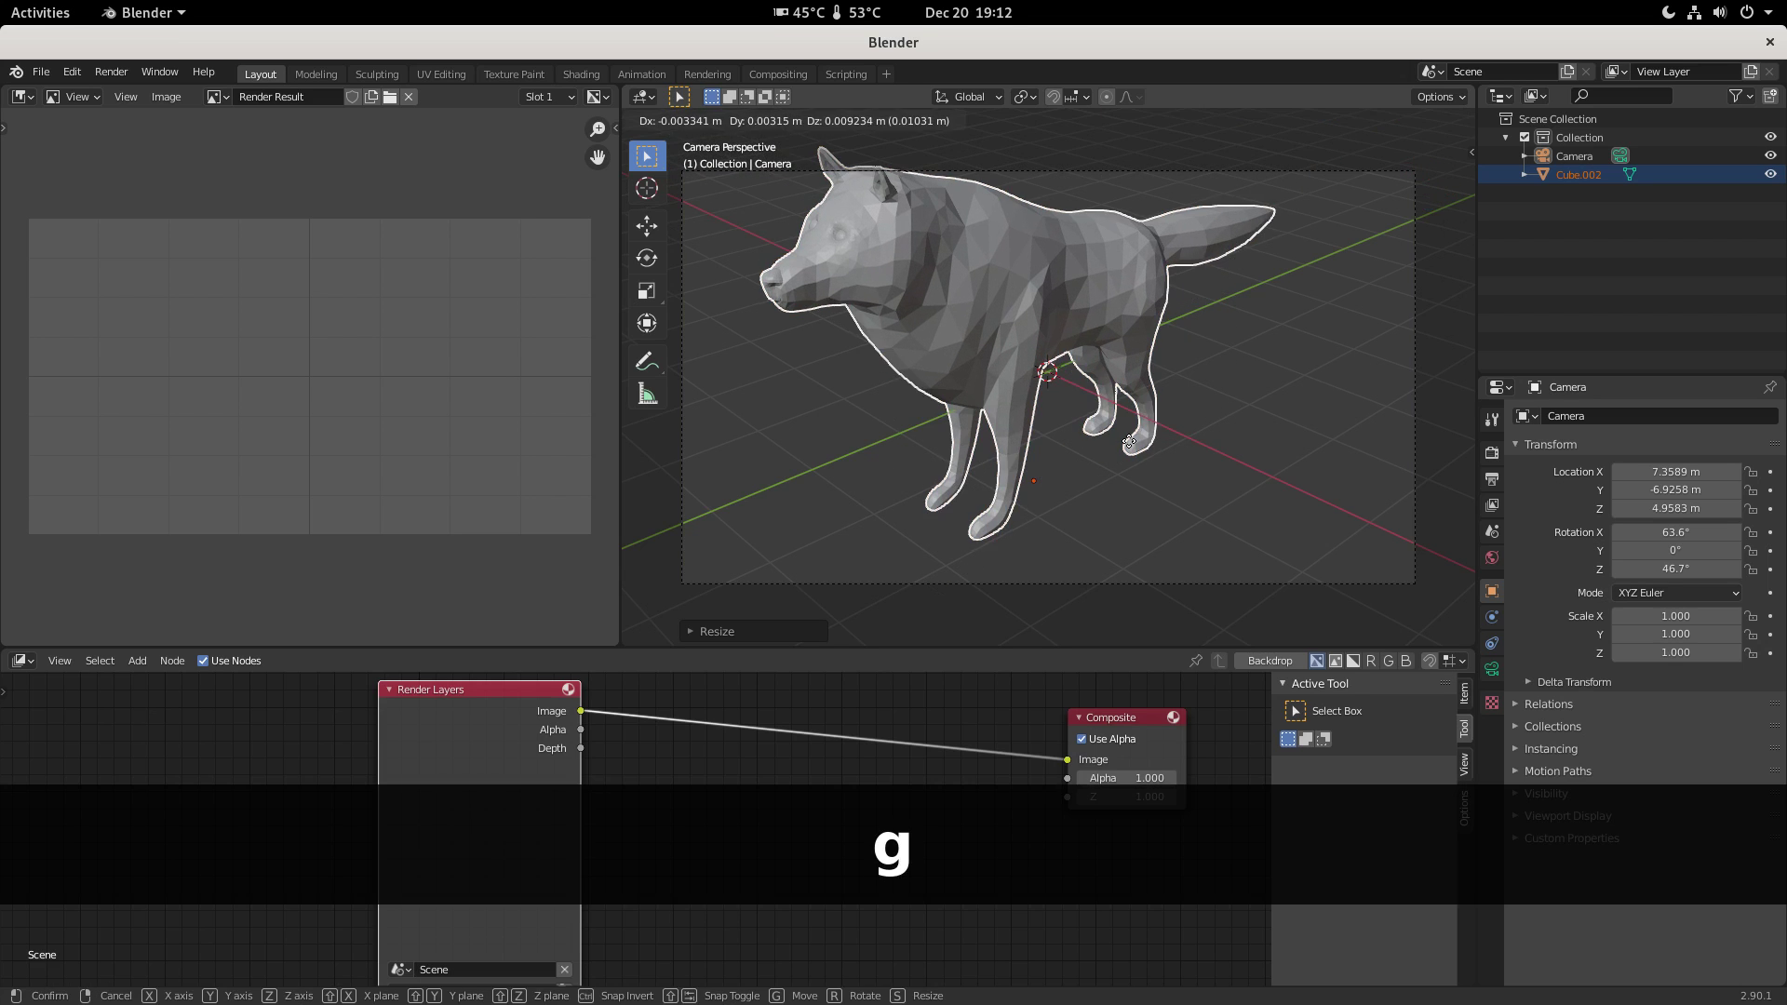
left_click(1157, 475)
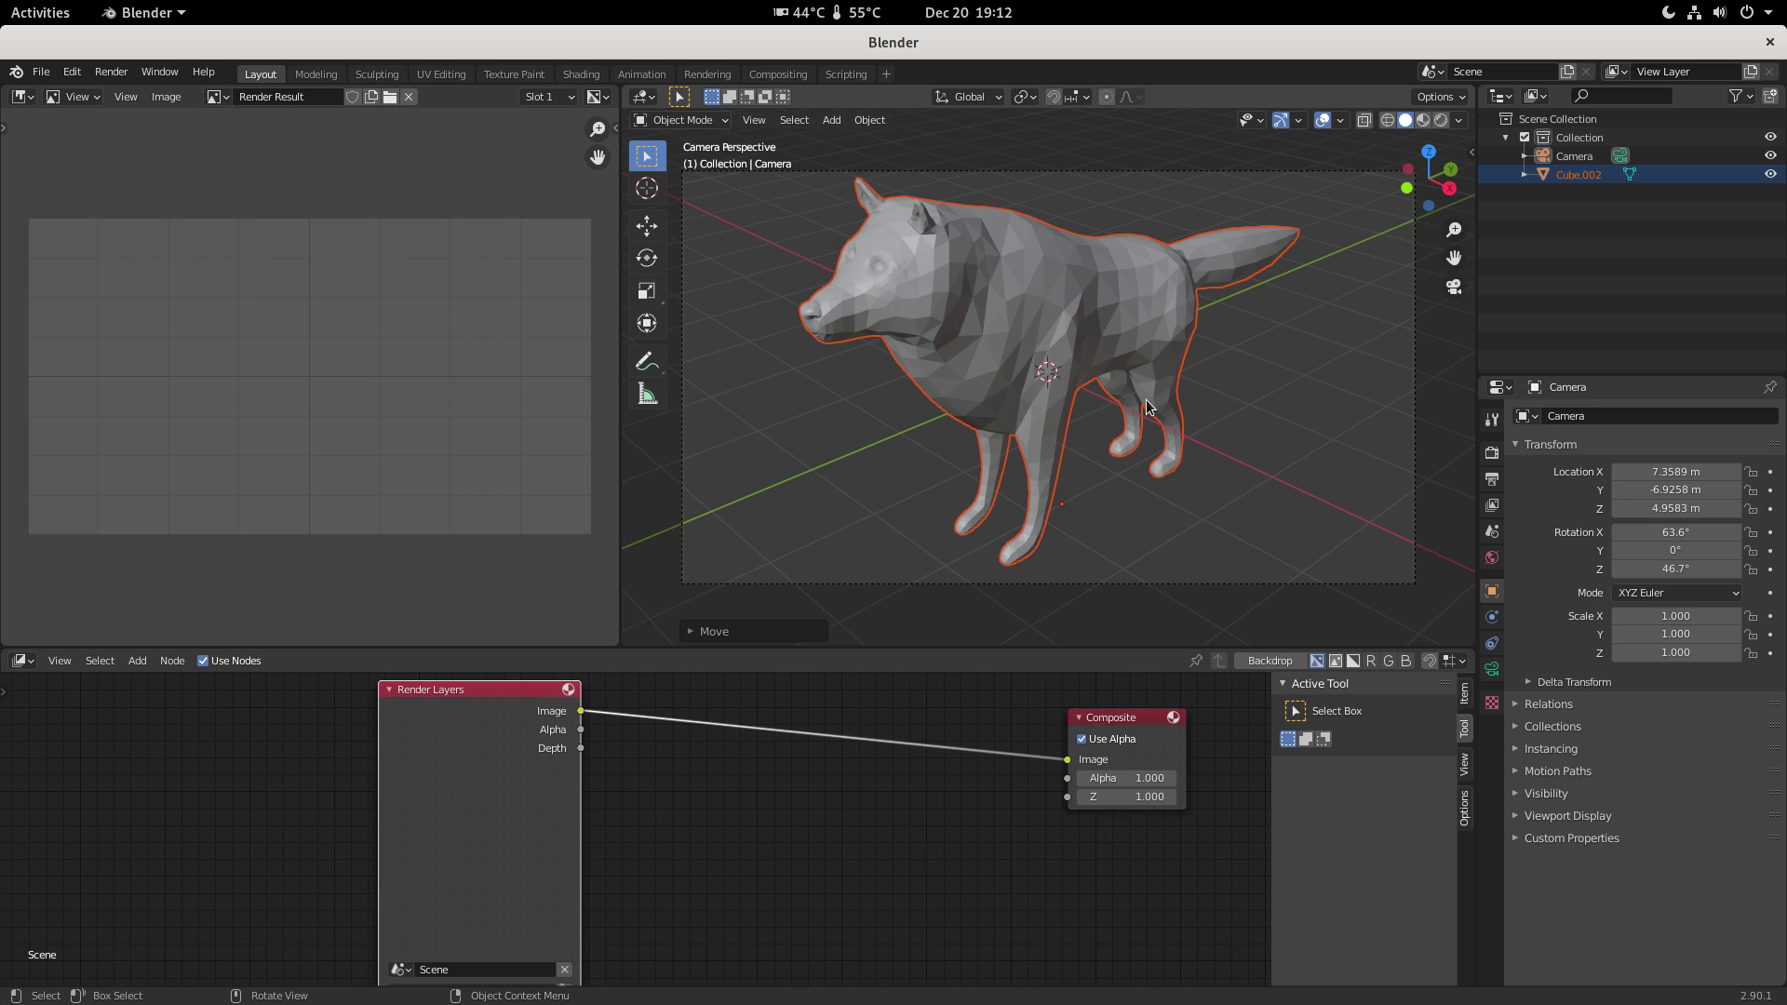
- Rotate the wolf, including trackball rotation, into a three-quarter view
key("r")
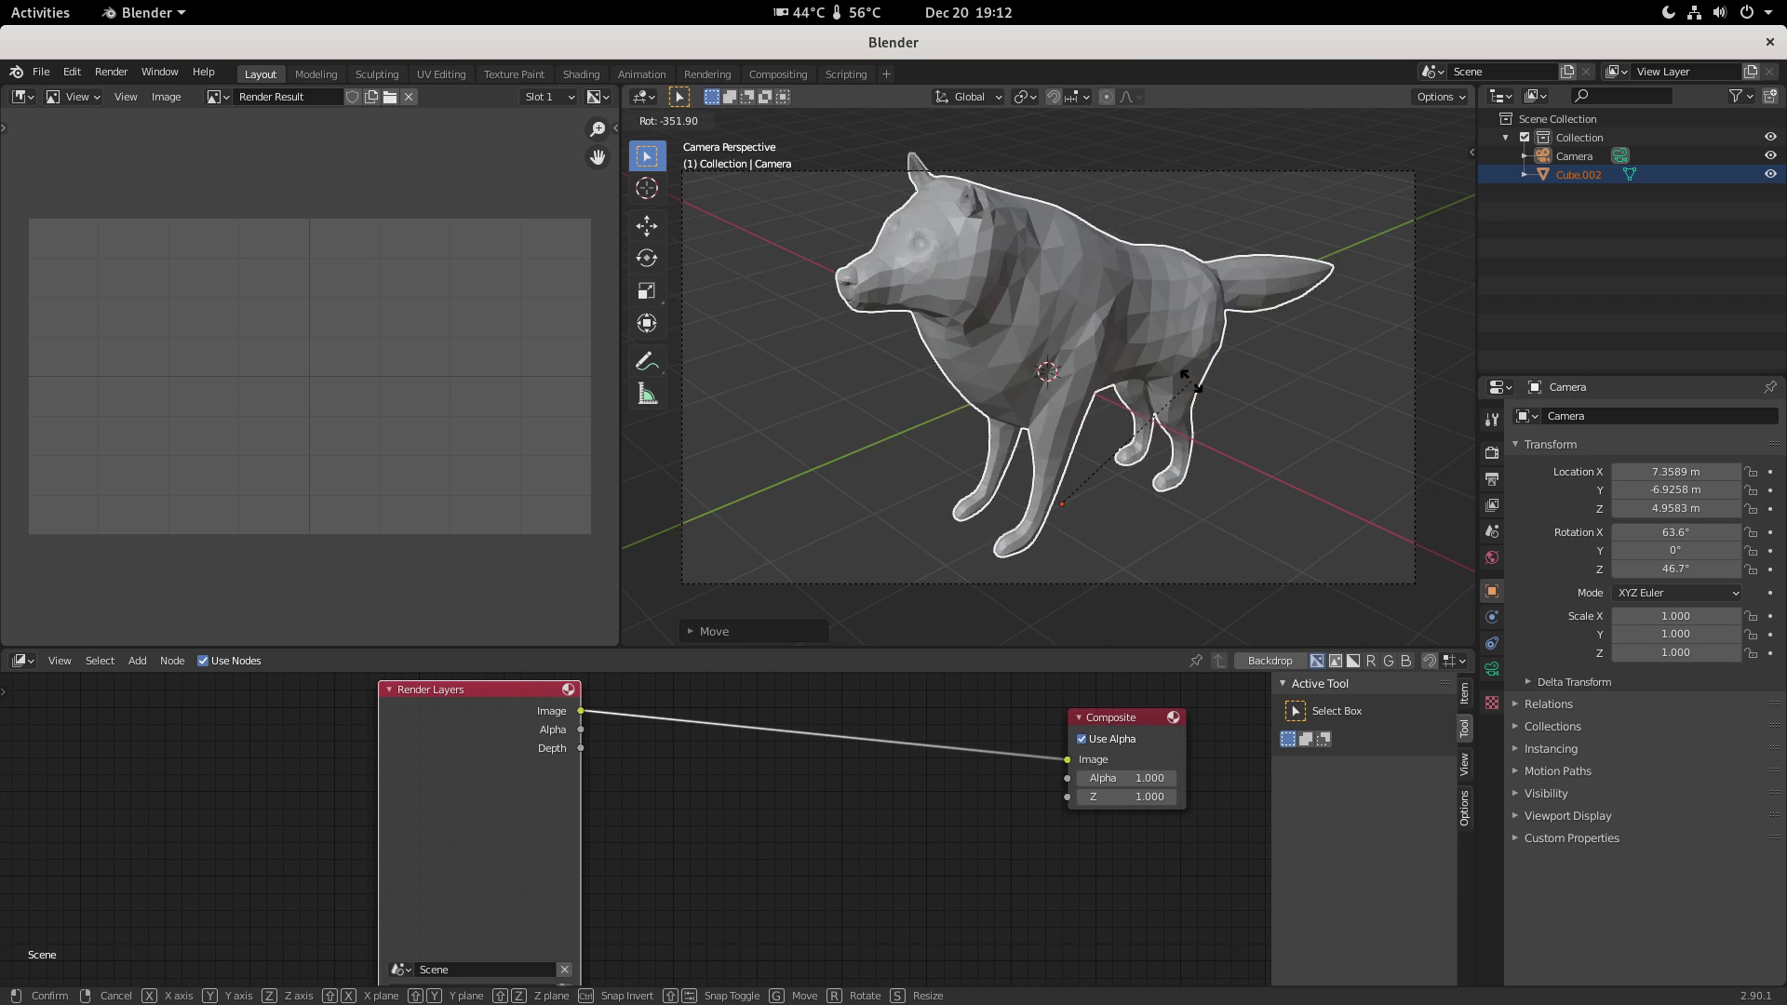
left_click(1162, 387)
key("r")
key("r")
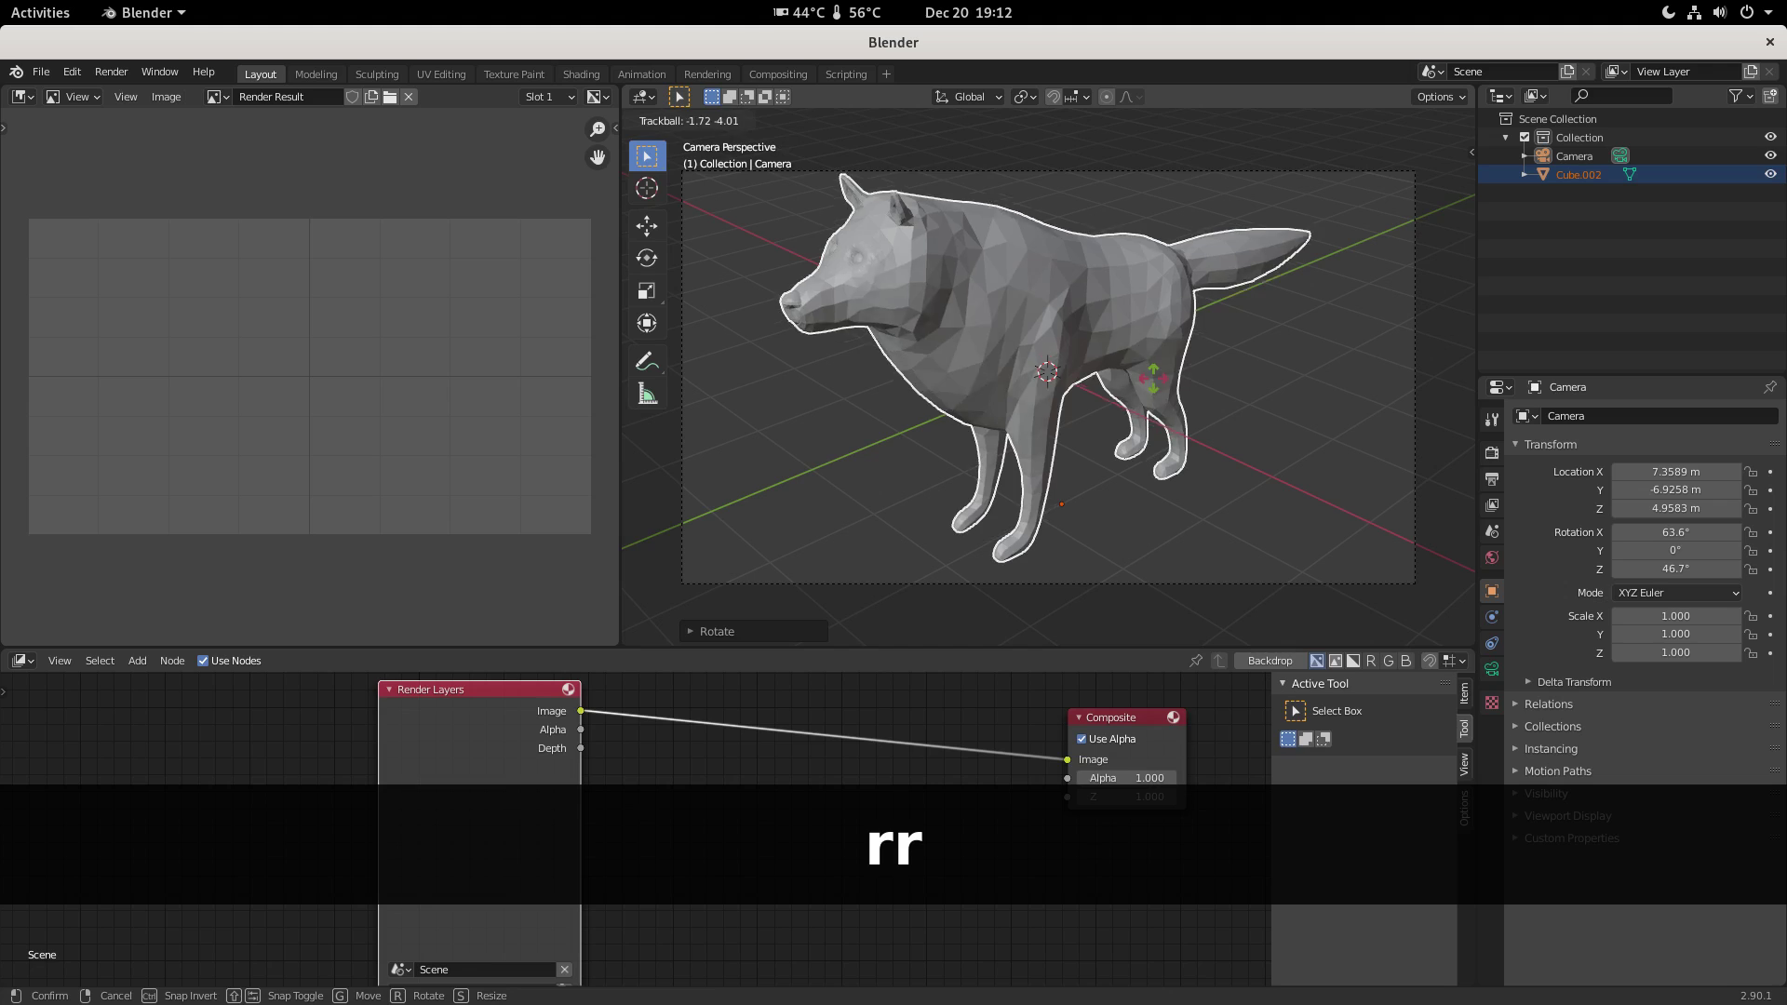
left_click(1148, 389)
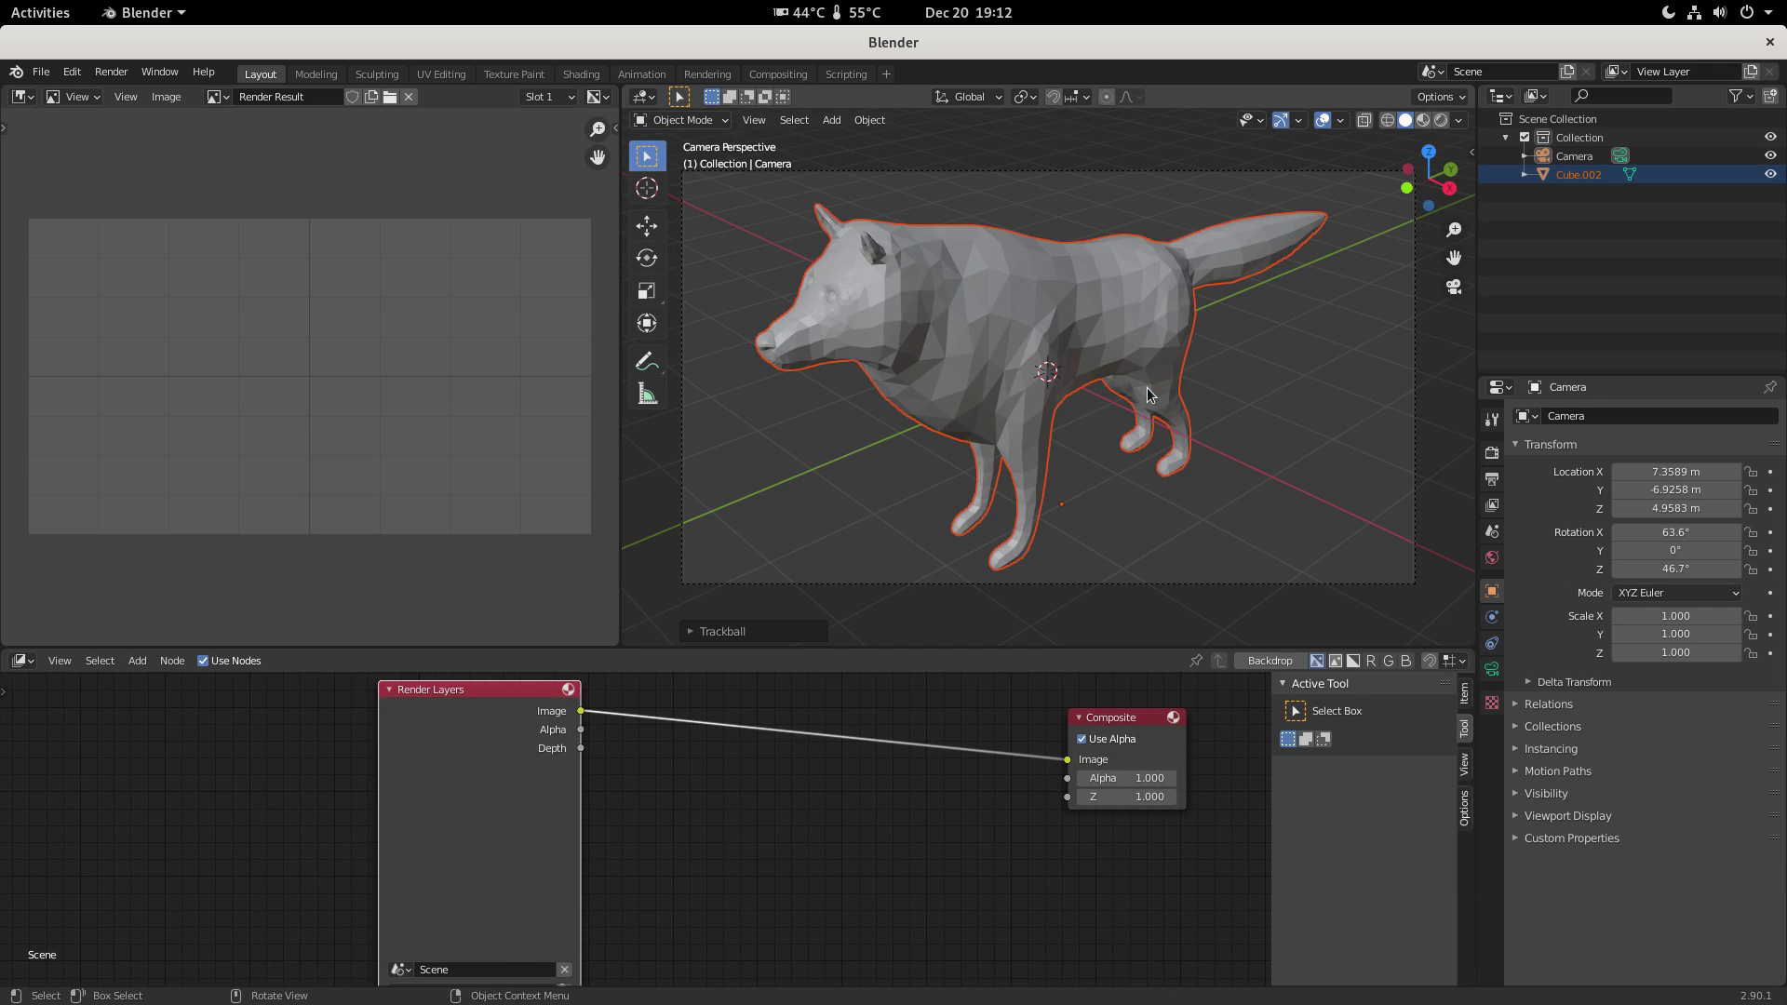
key("r")
key("r")
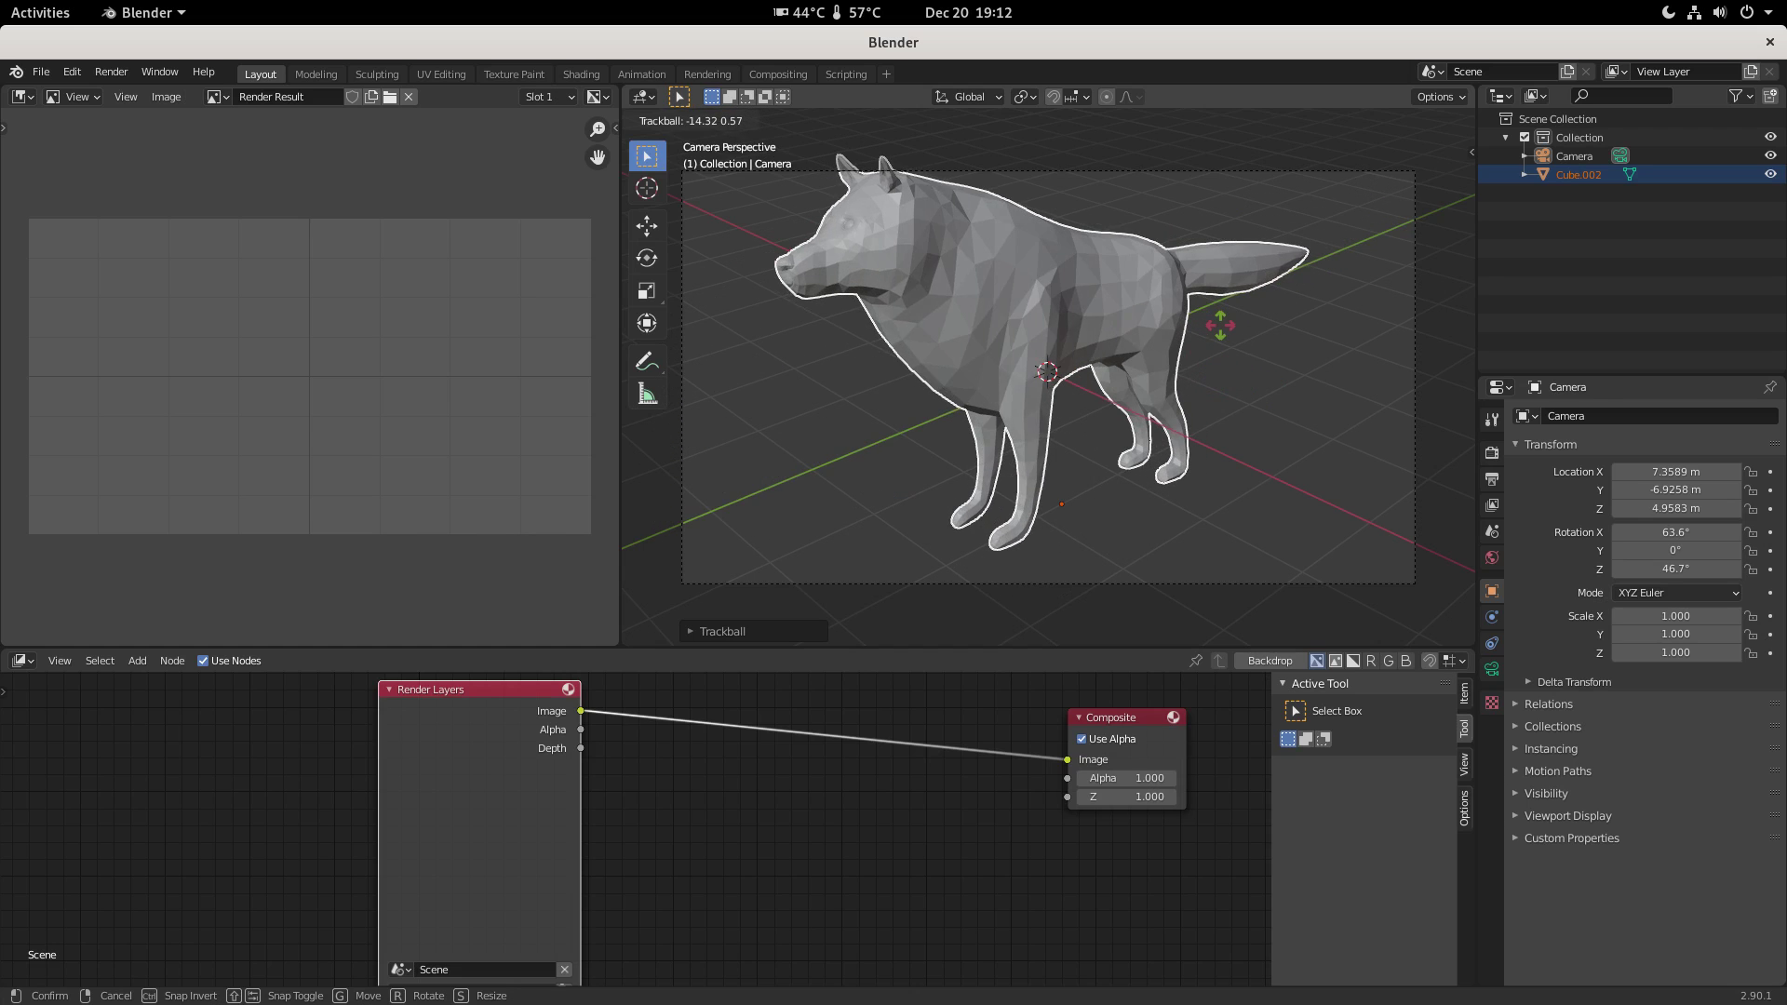
left_click(1226, 338)
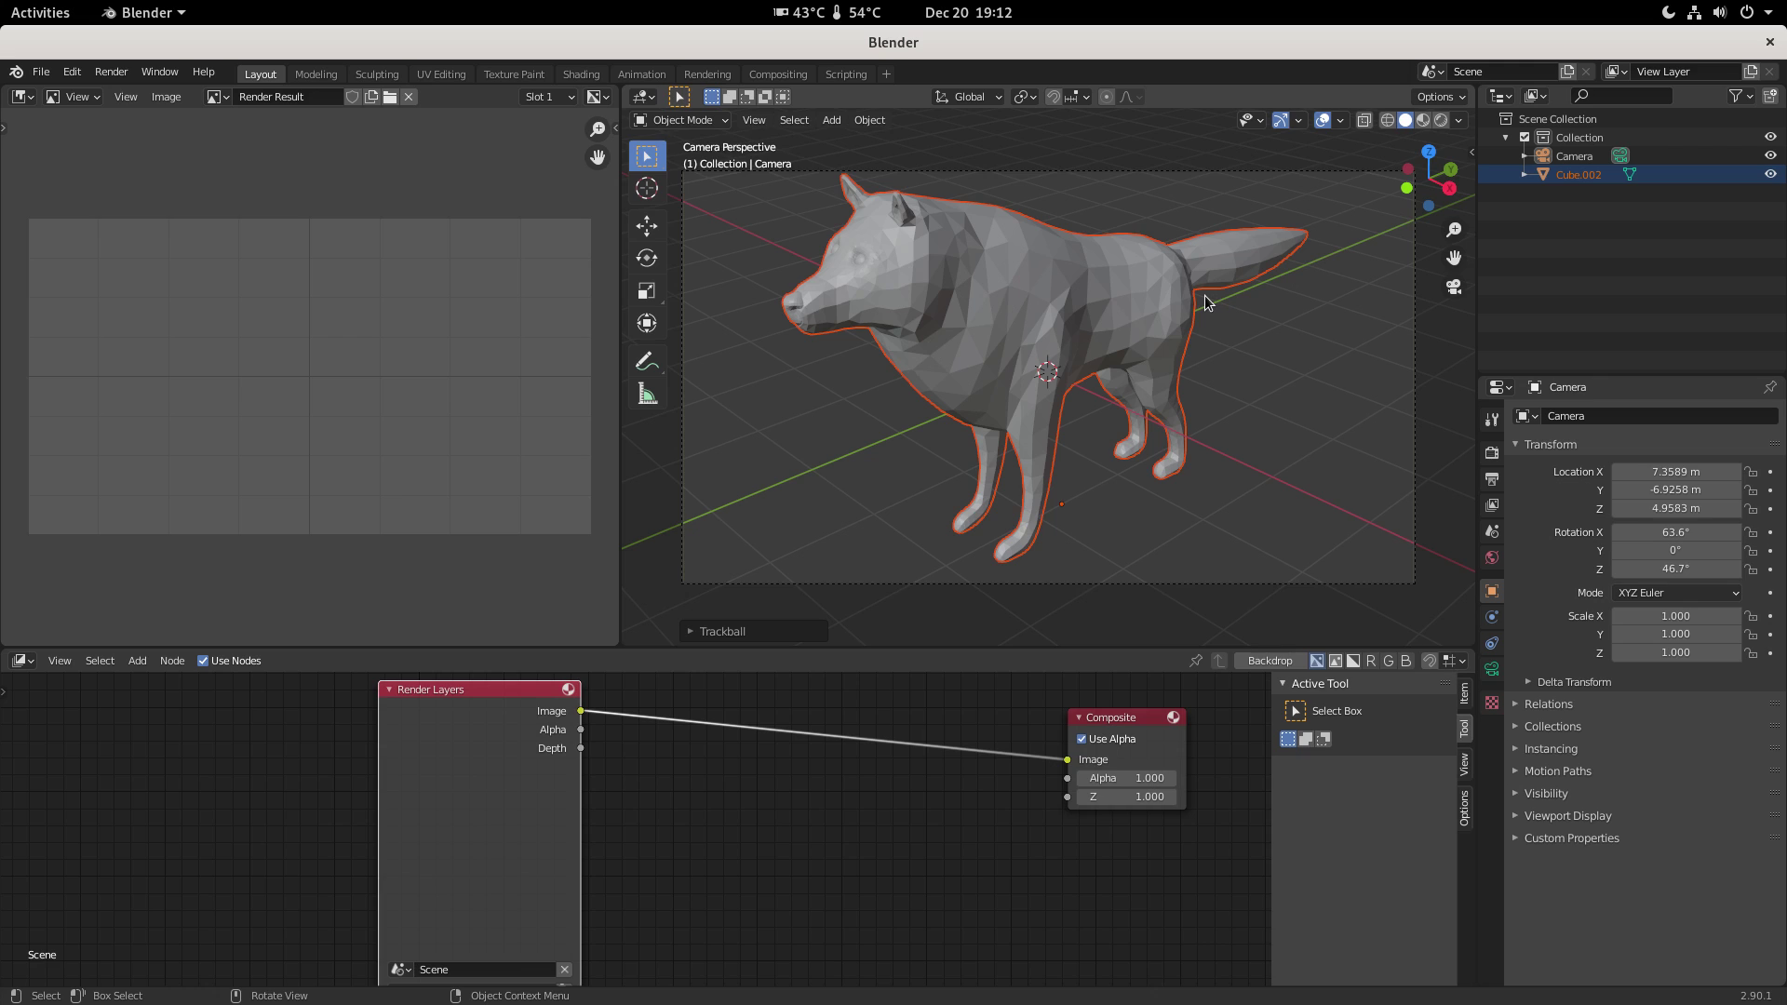
- Set the wolf's origin with Set Origin > Geometry to Origin
right_click(1072, 326)
left_click(1109, 315)
right_click(1093, 320)
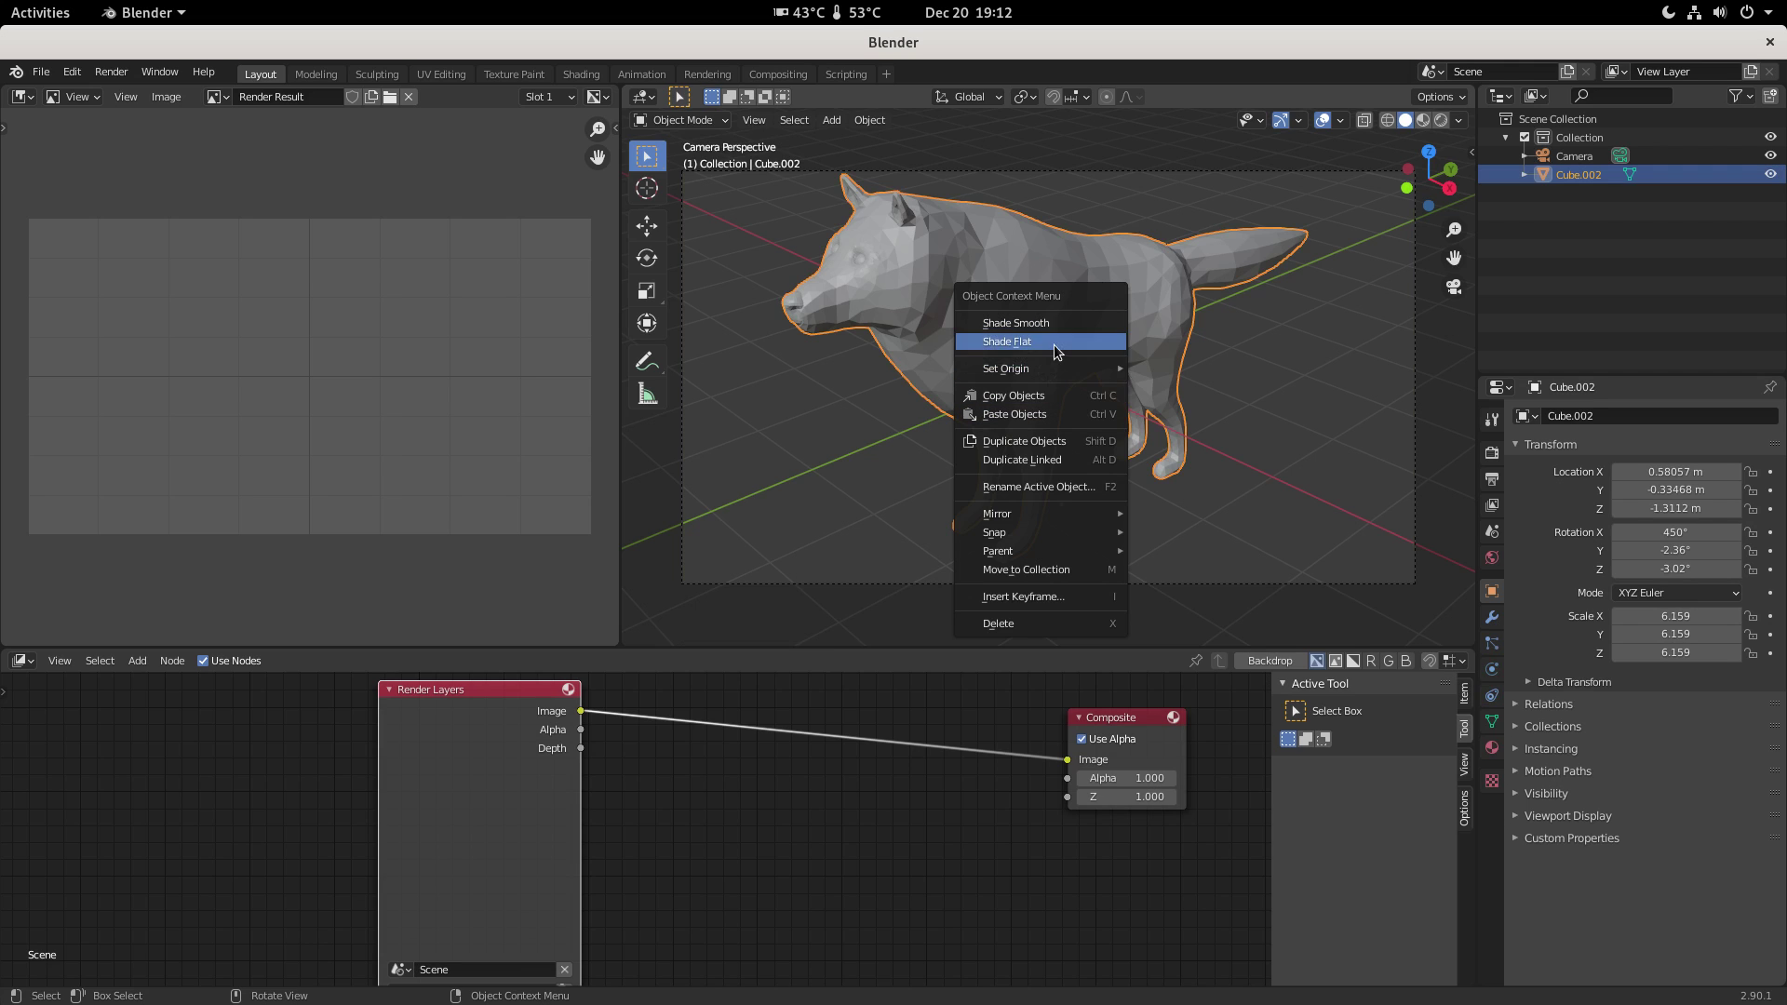
mouse_move(1048, 366)
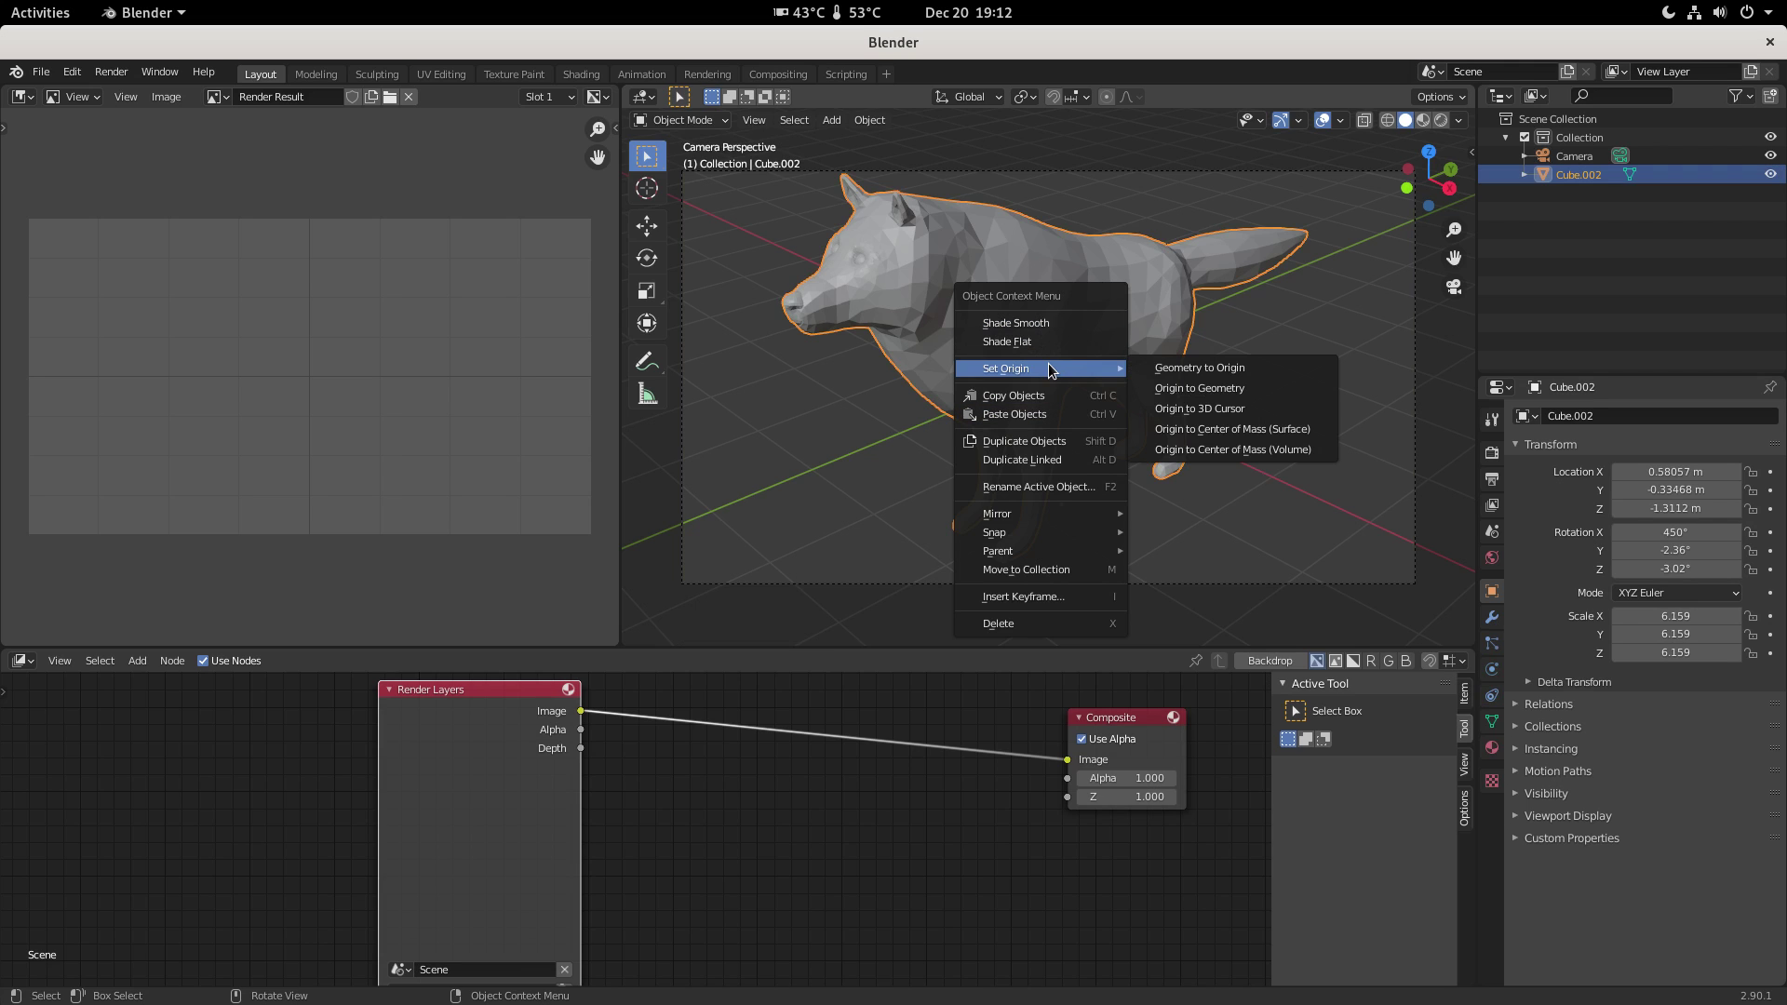
left_click(1187, 369)
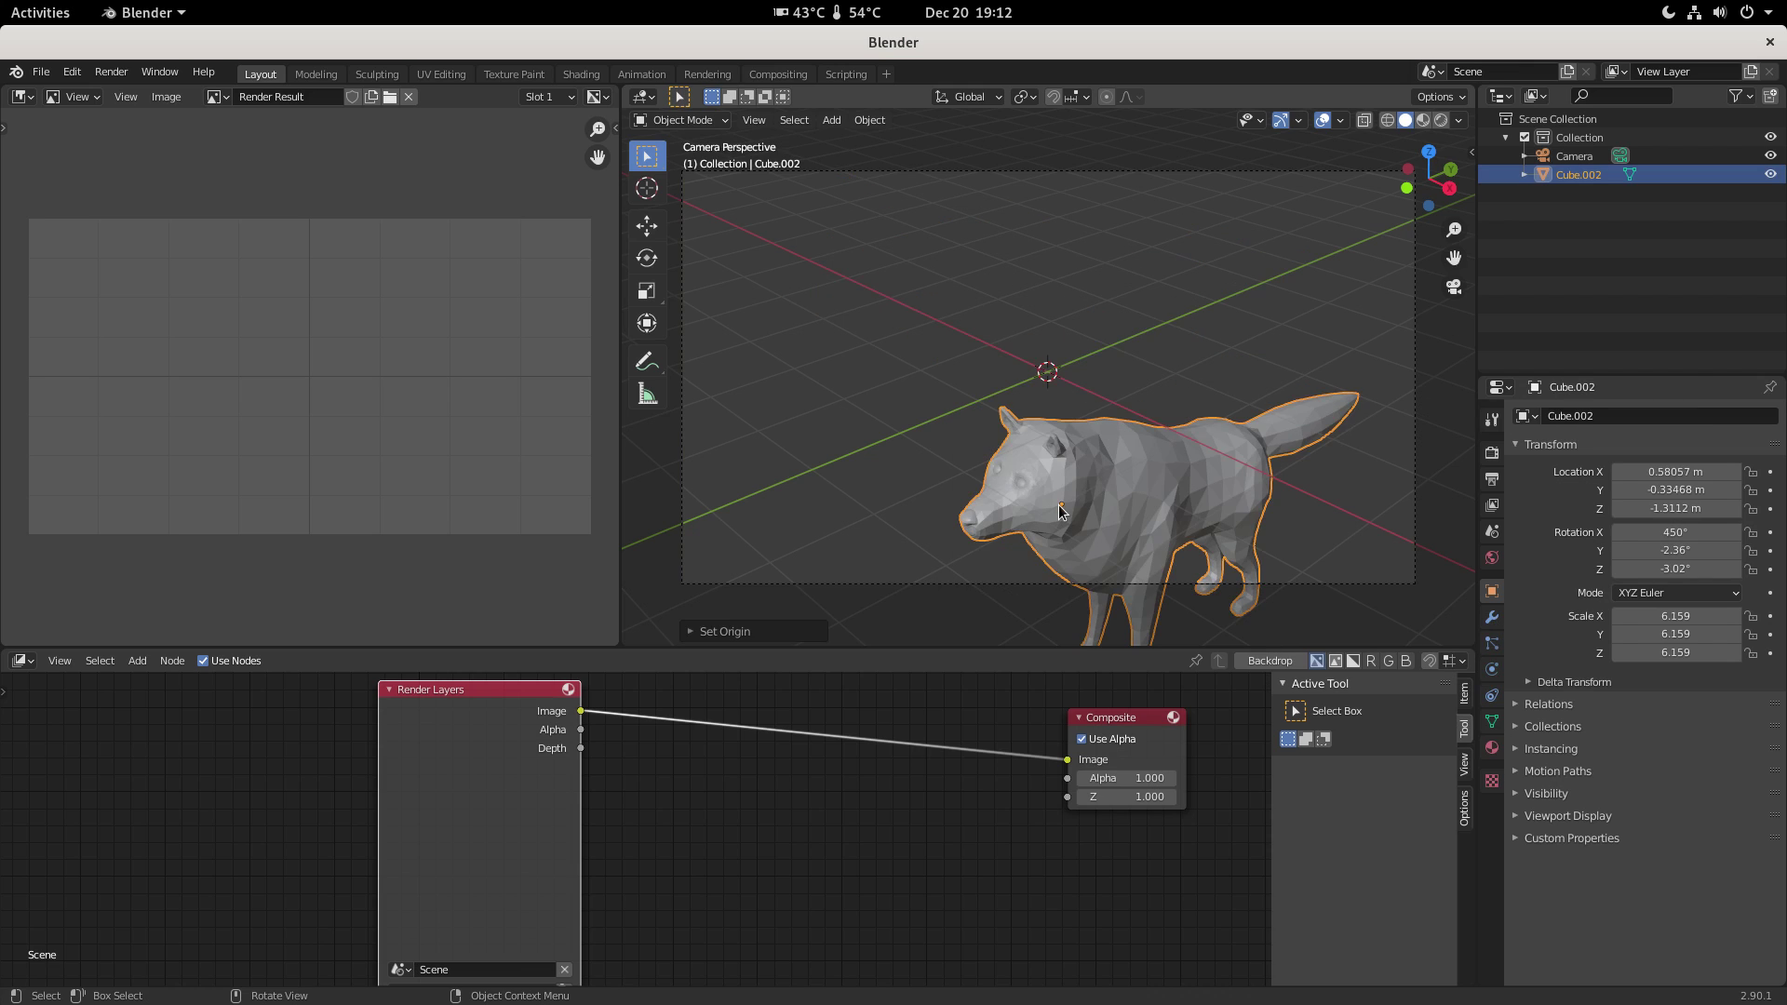
- Move, rotate and enlarge the wolf to scale 7.396 inside the camera frame
key("g")
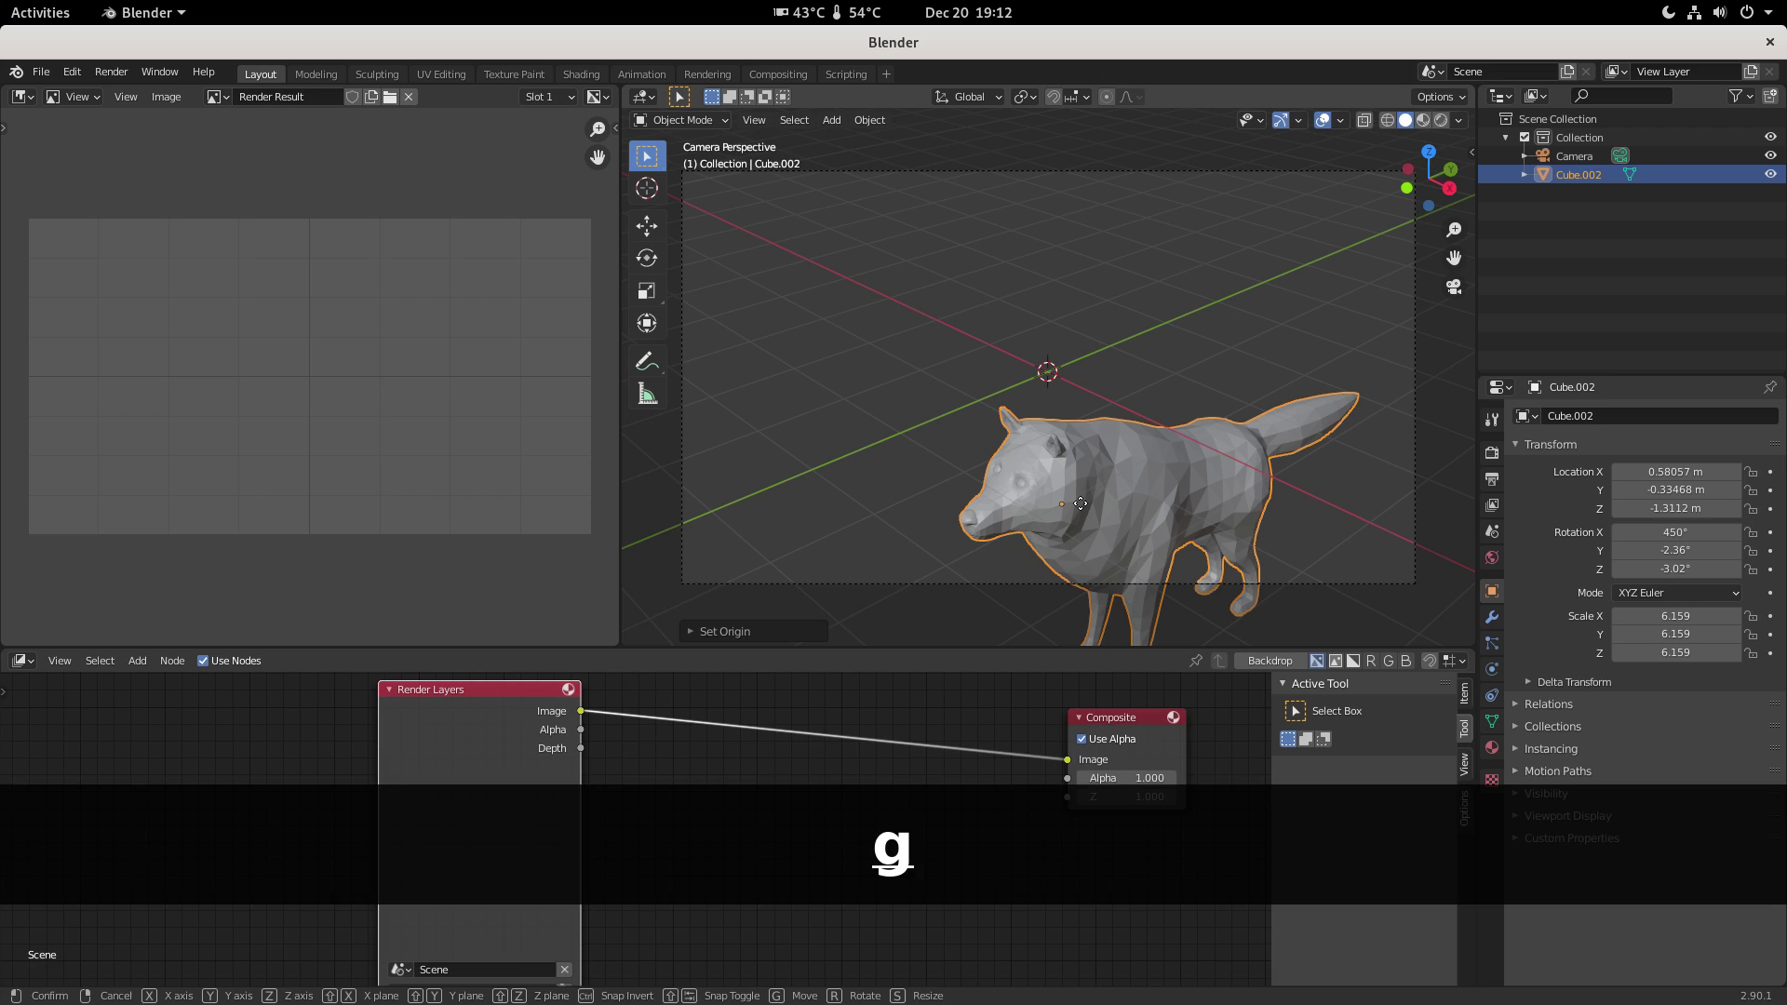
left_click(989, 328)
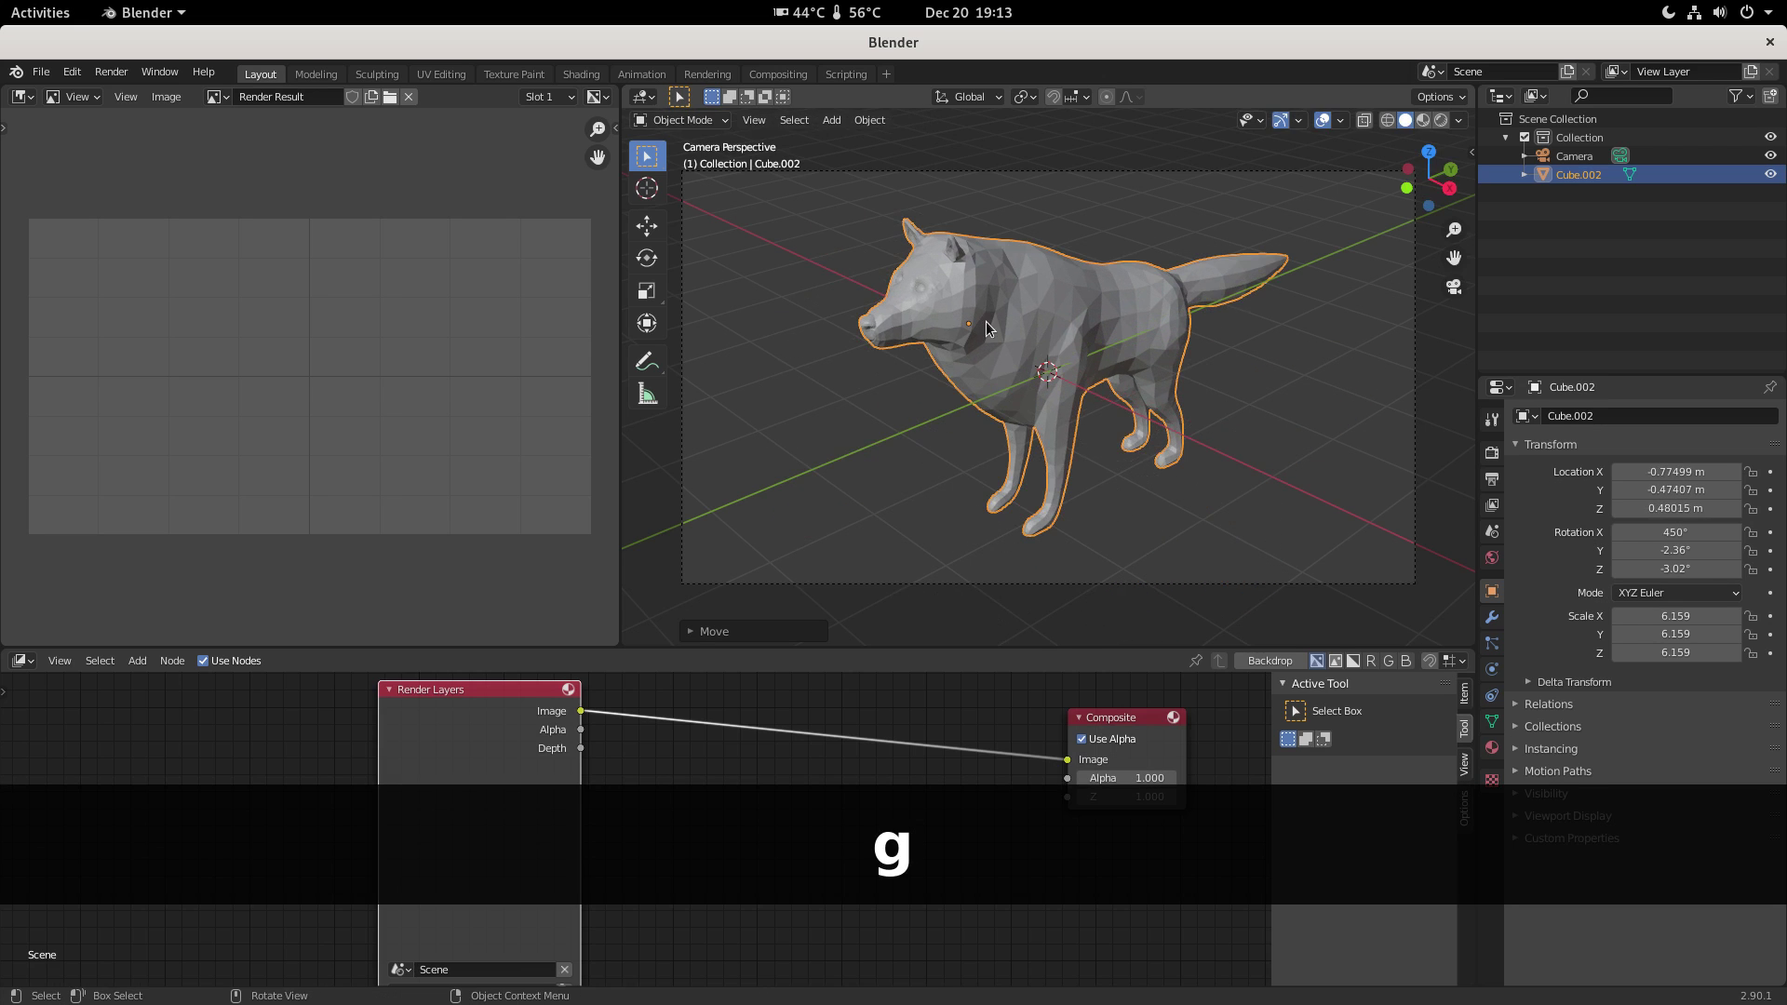
key("r")
key("r")
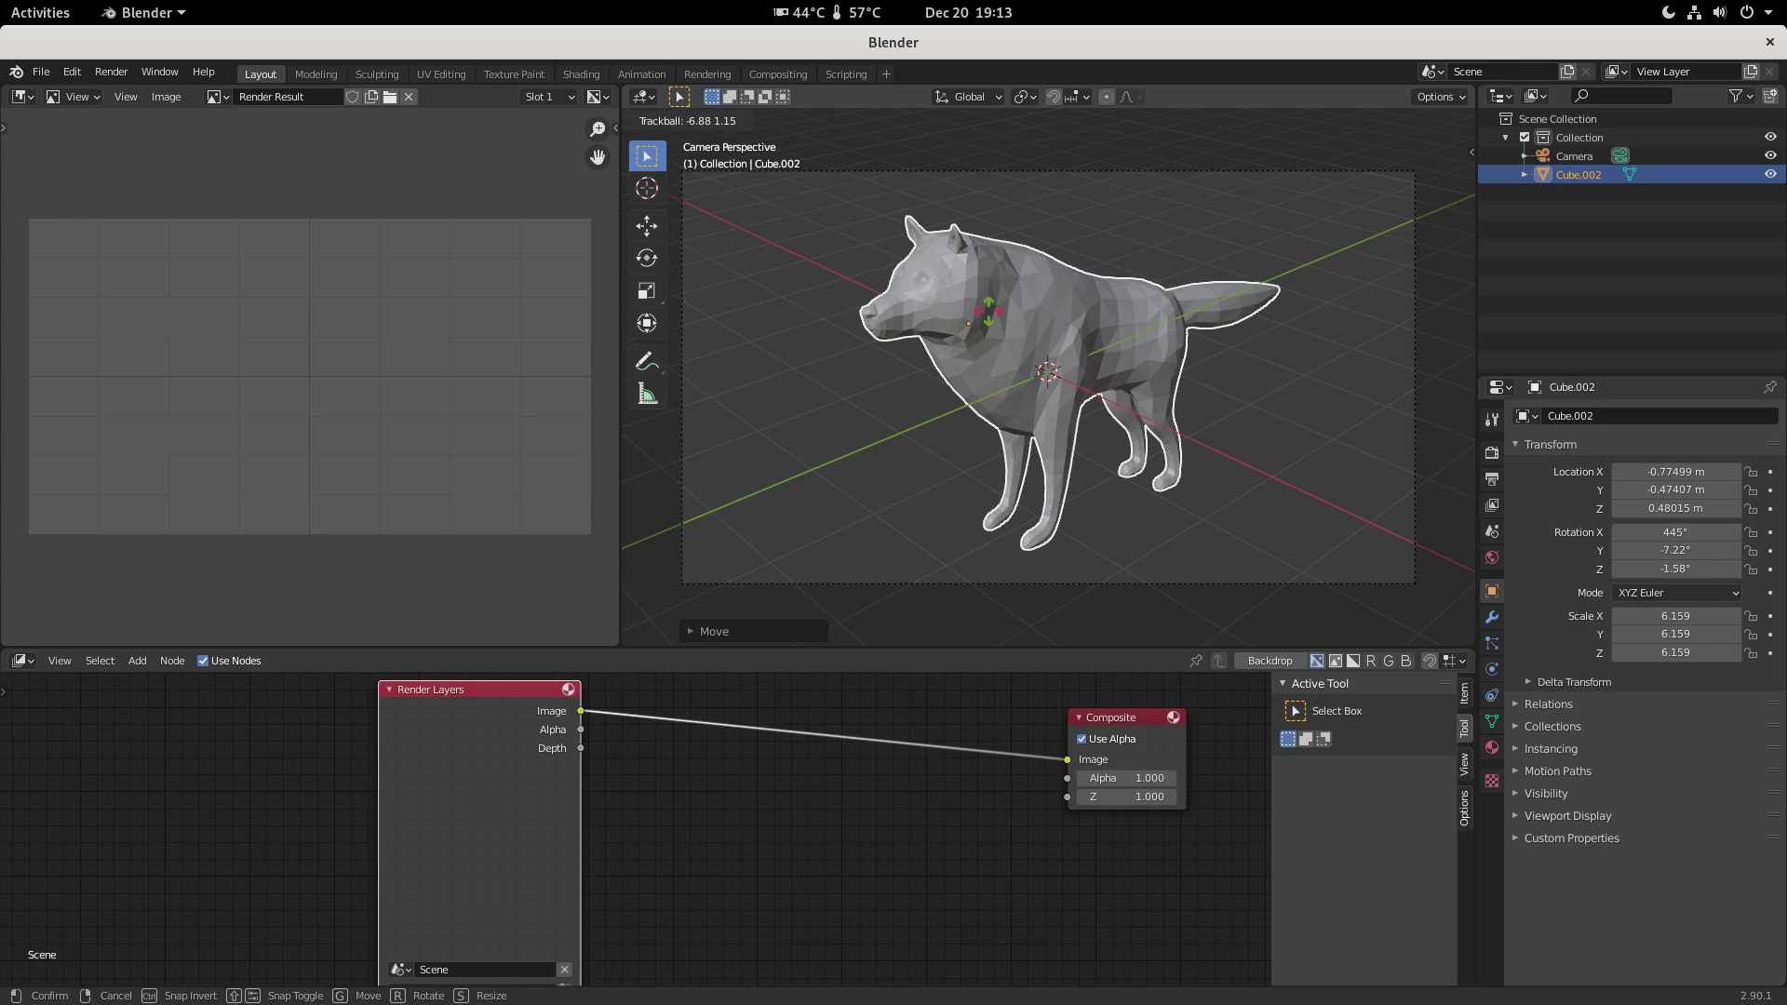
left_click(991, 320)
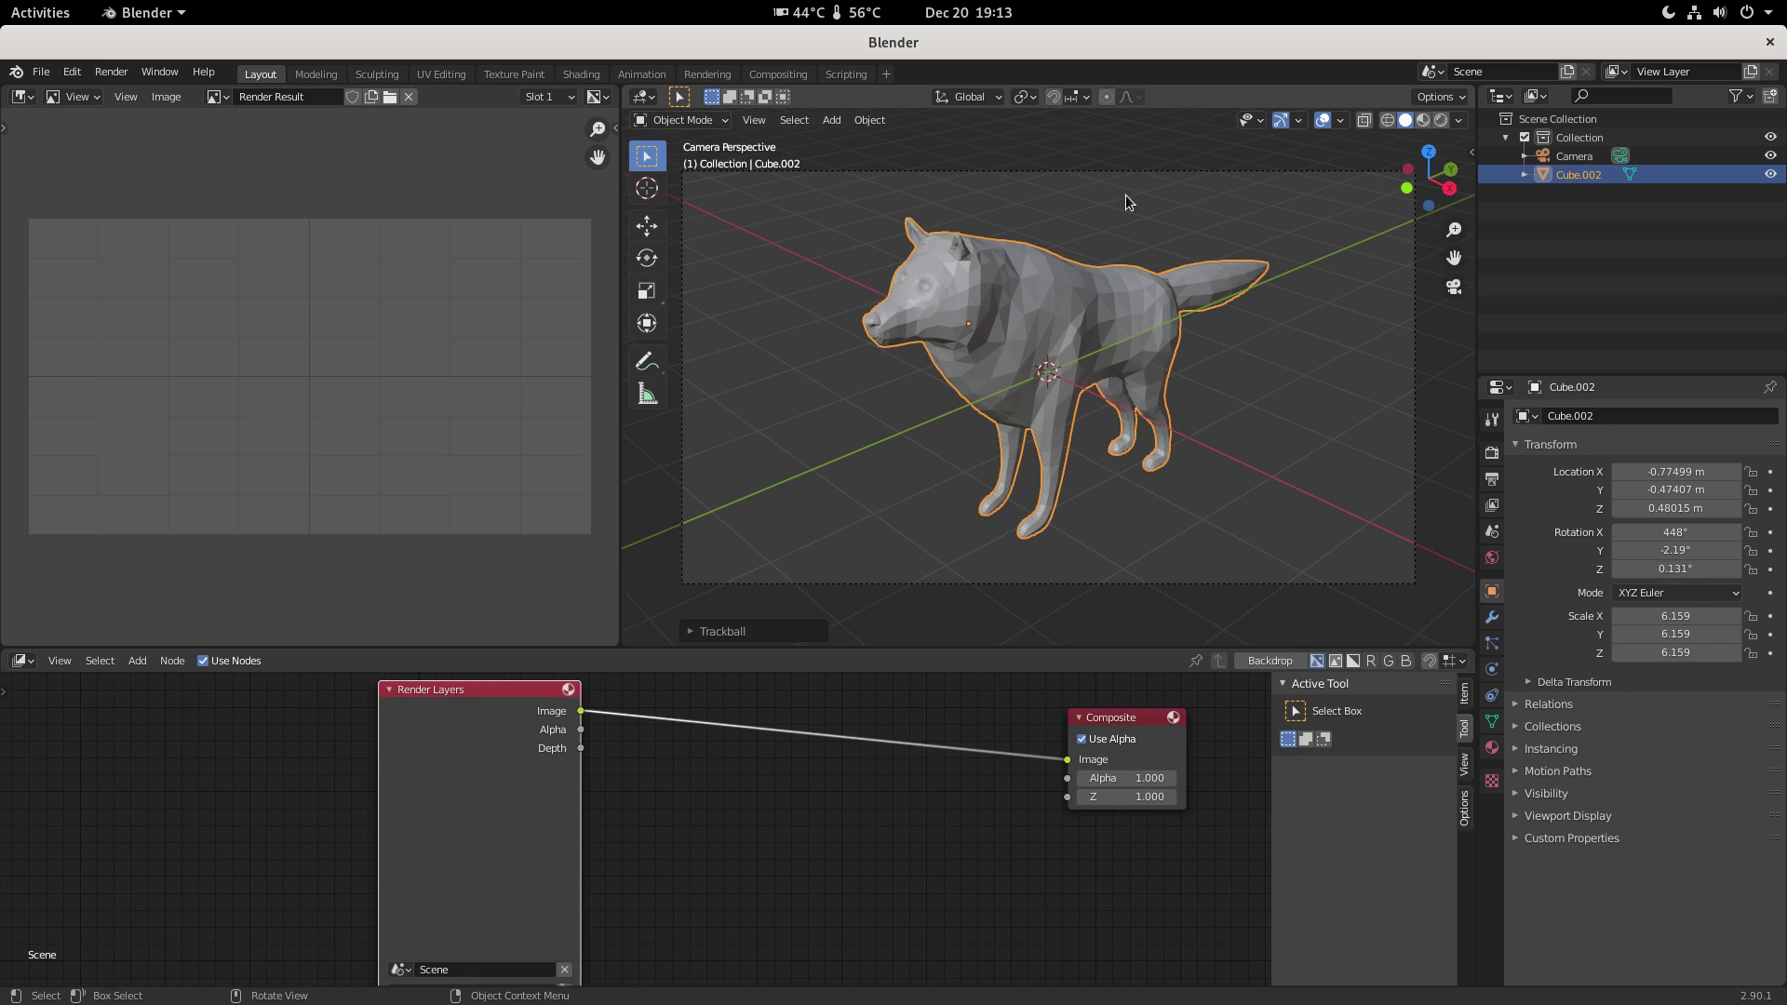
key("s")
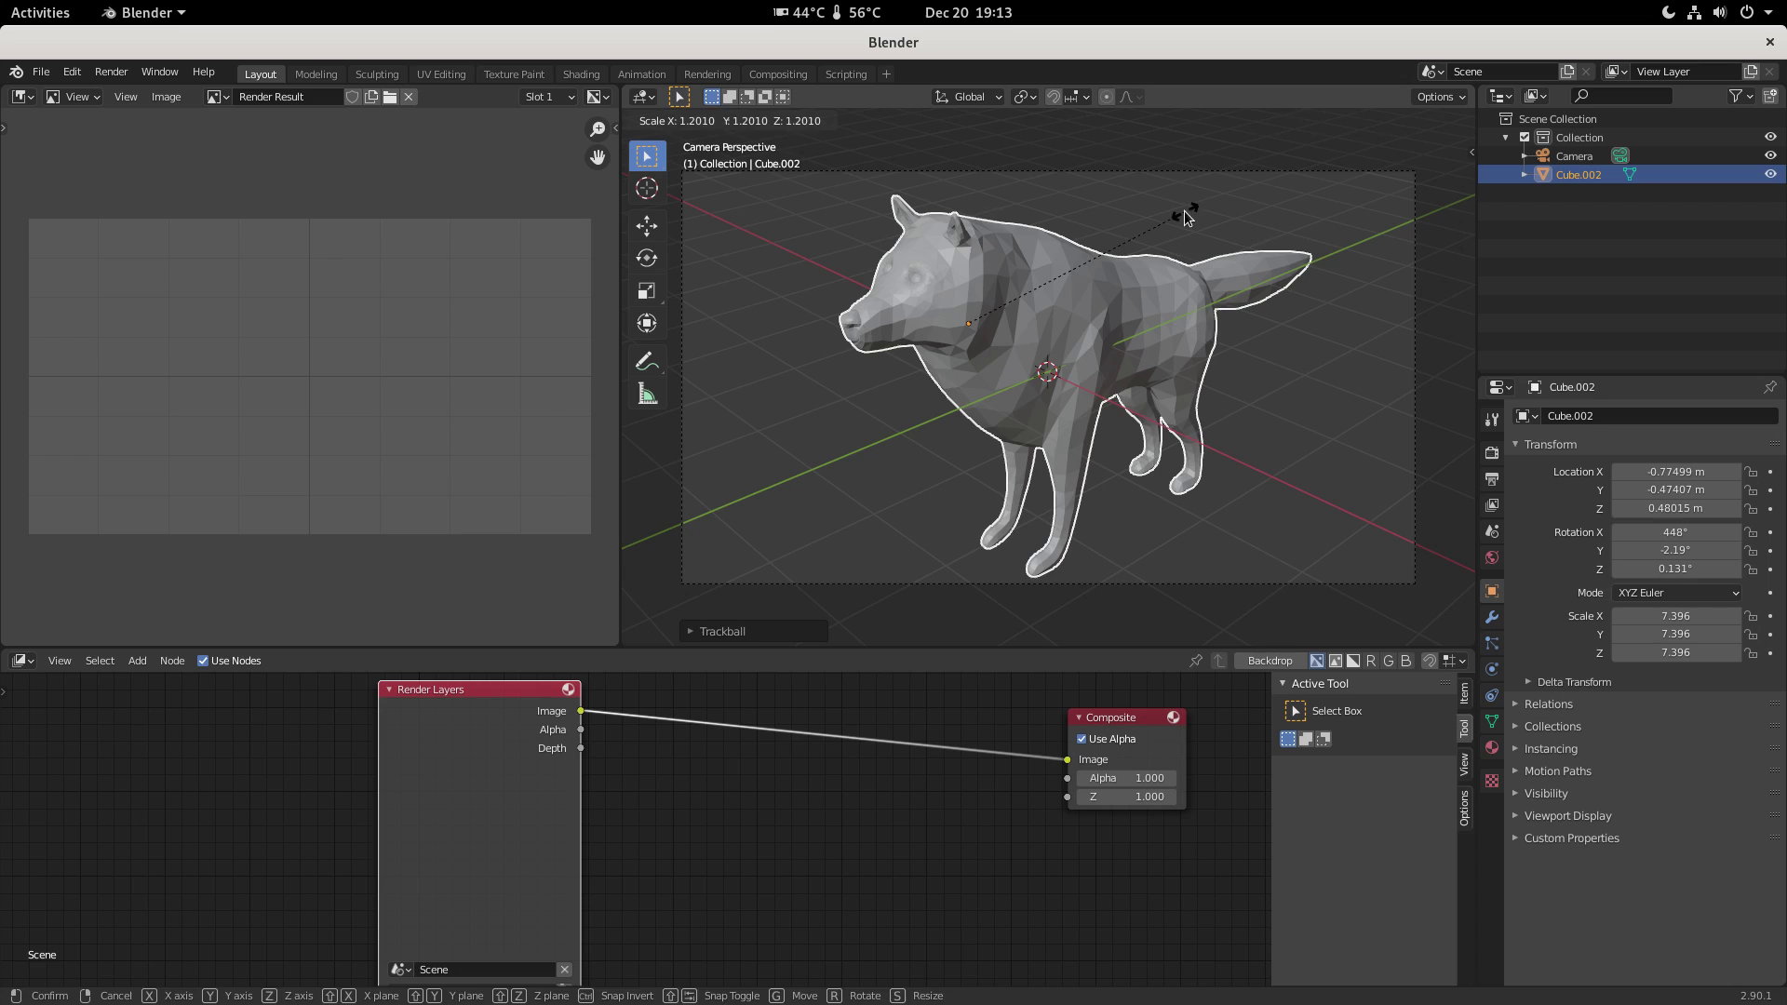
left_click(1184, 210)
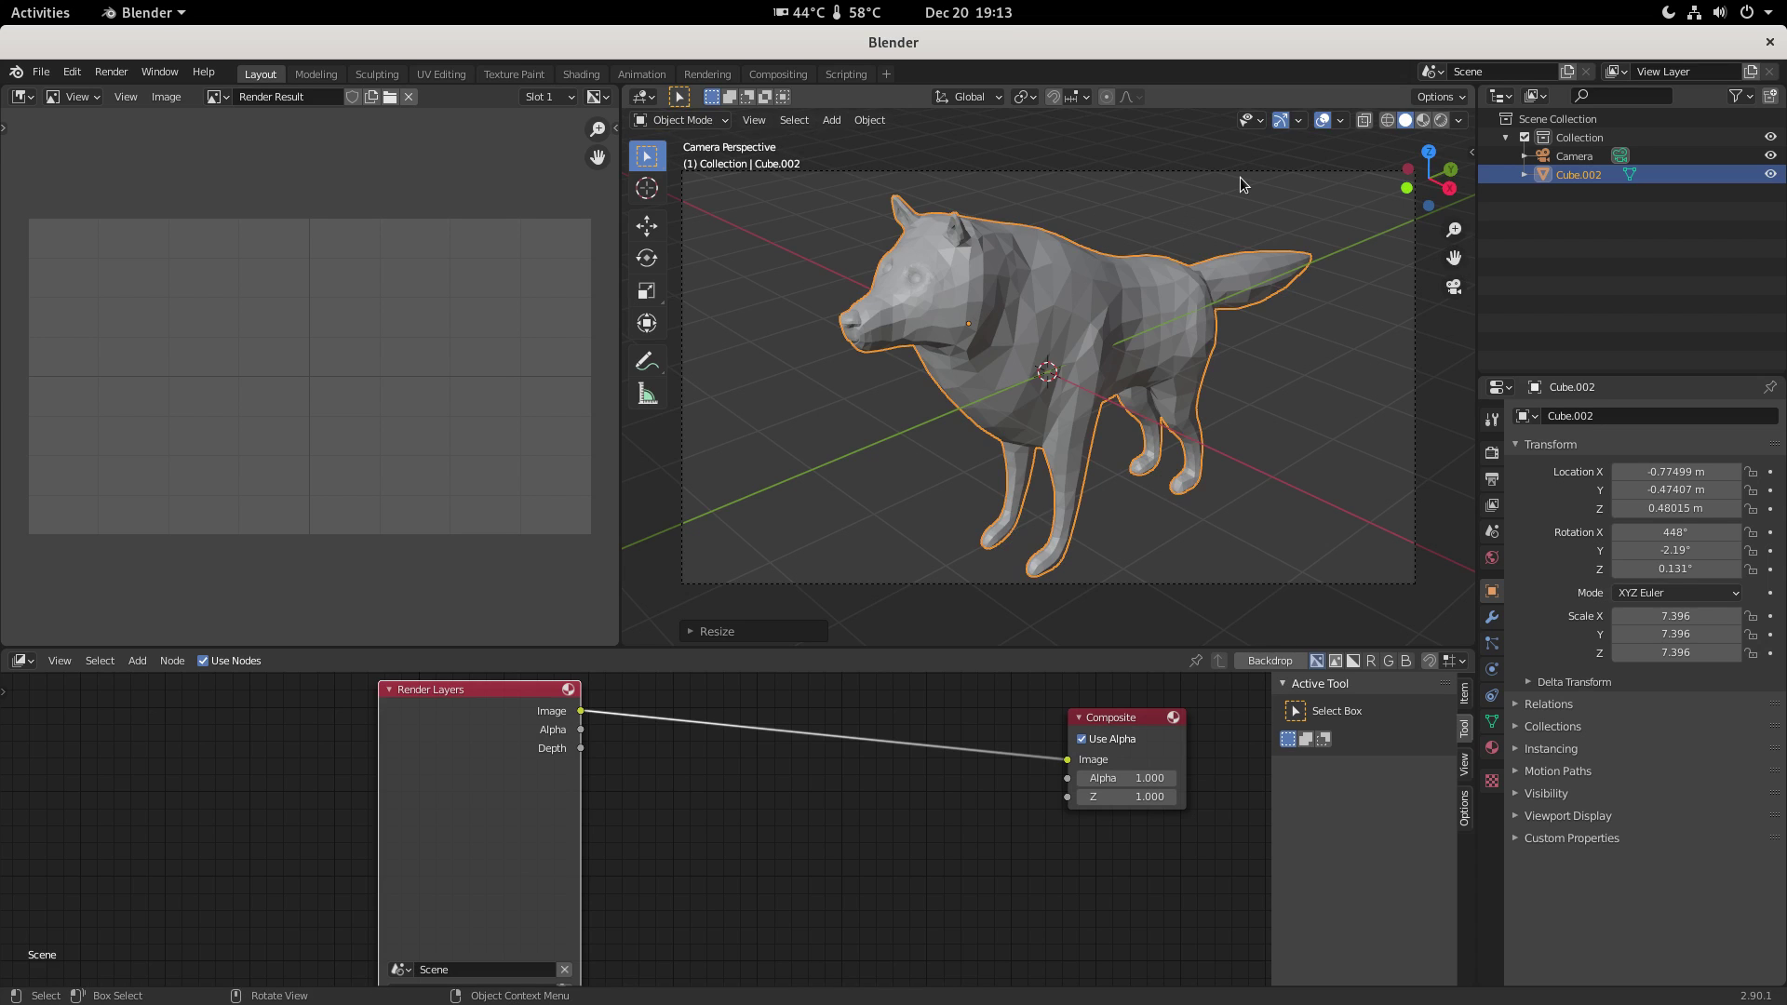
- Render the camera view with F12, then close the Blender Render window
key("F12")
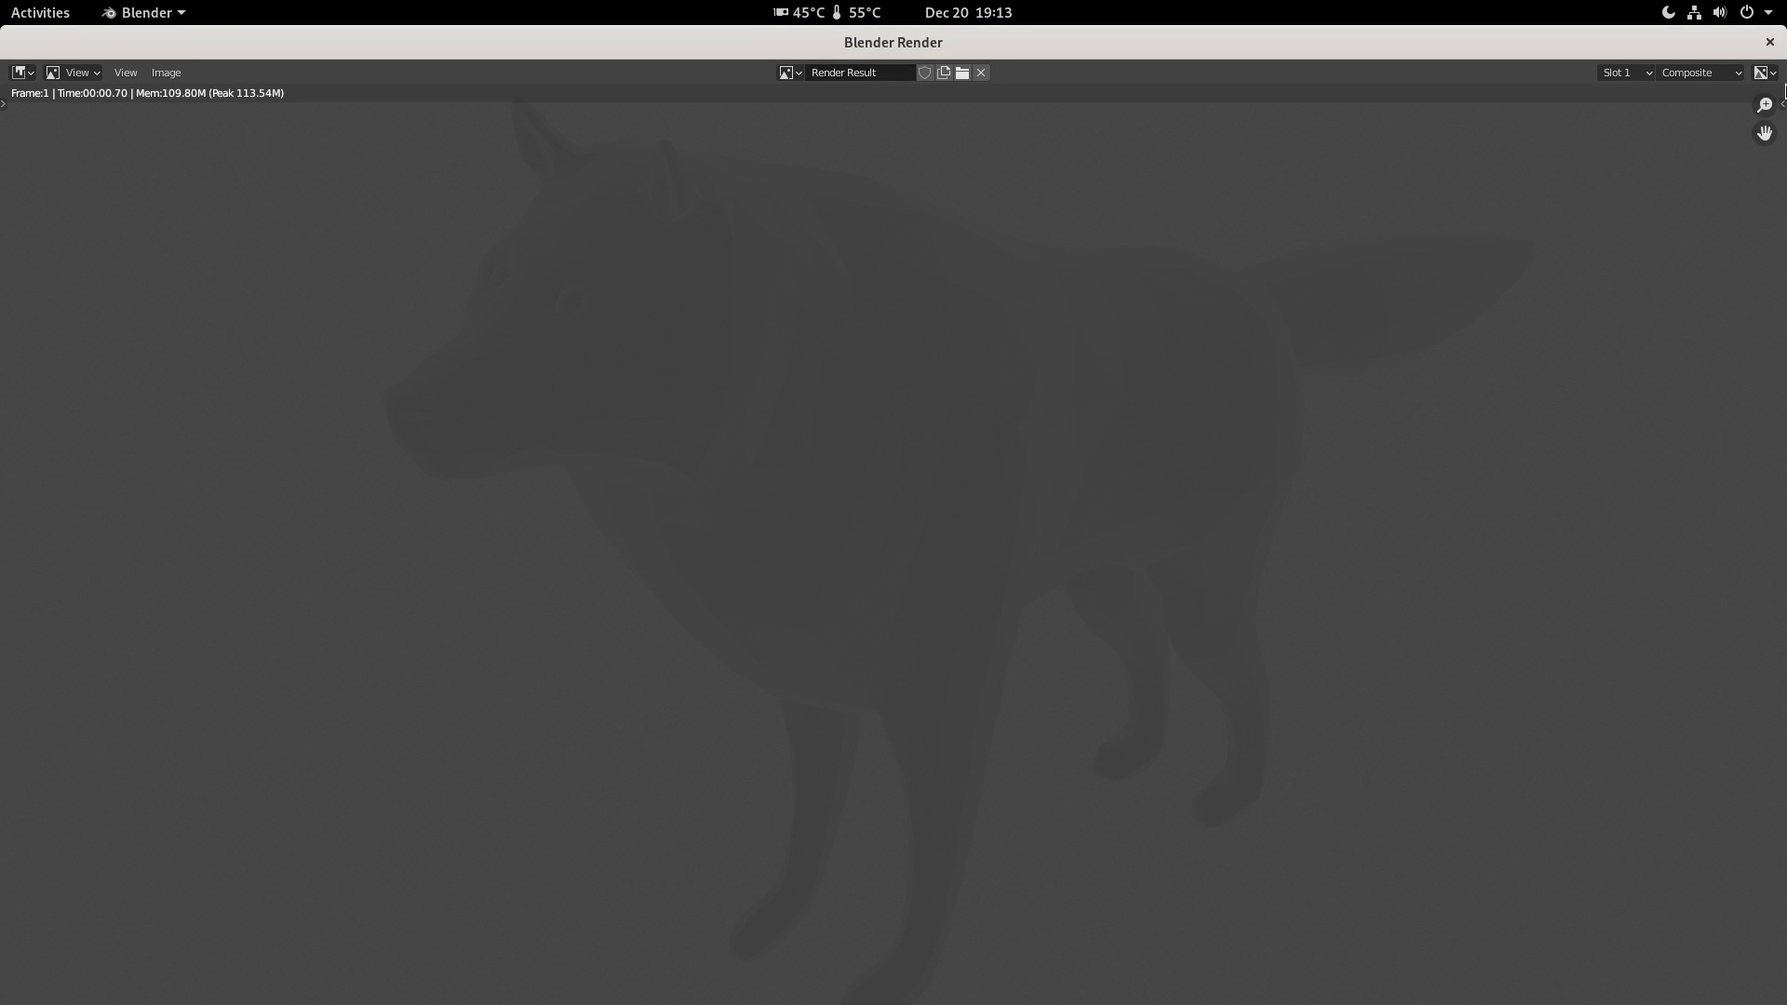
left_click(1769, 41)
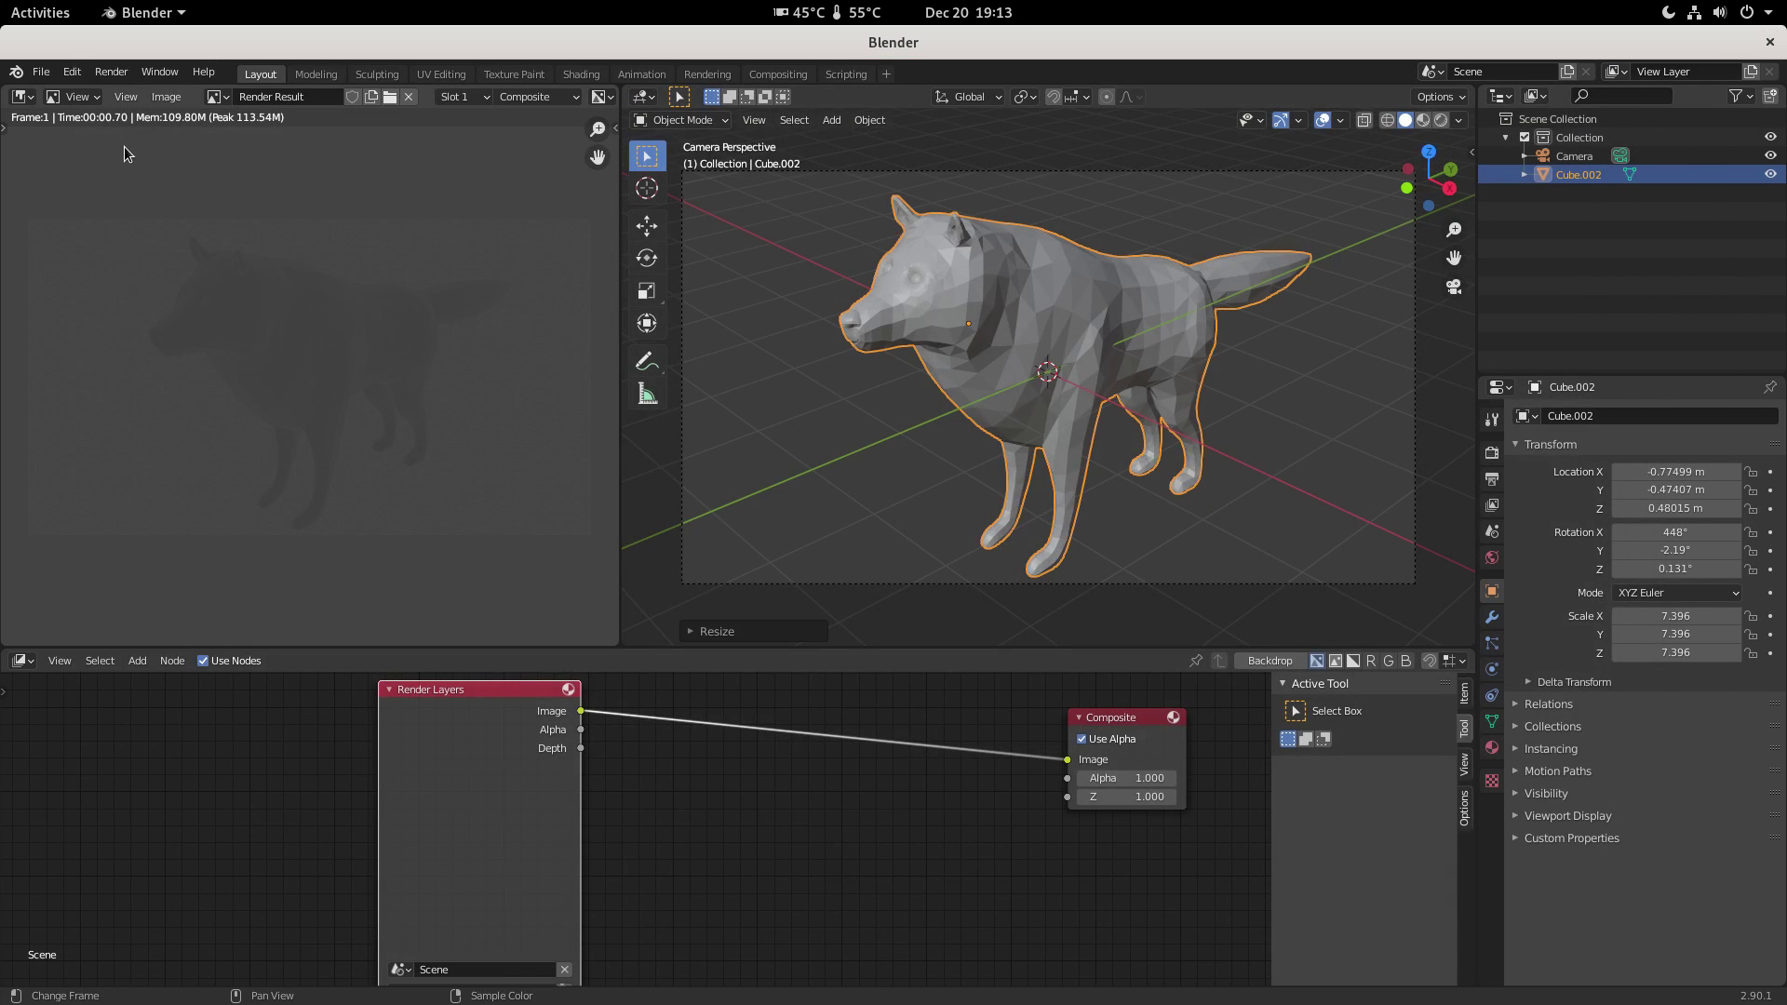
left_click(107, 67)
left_click(799, 823)
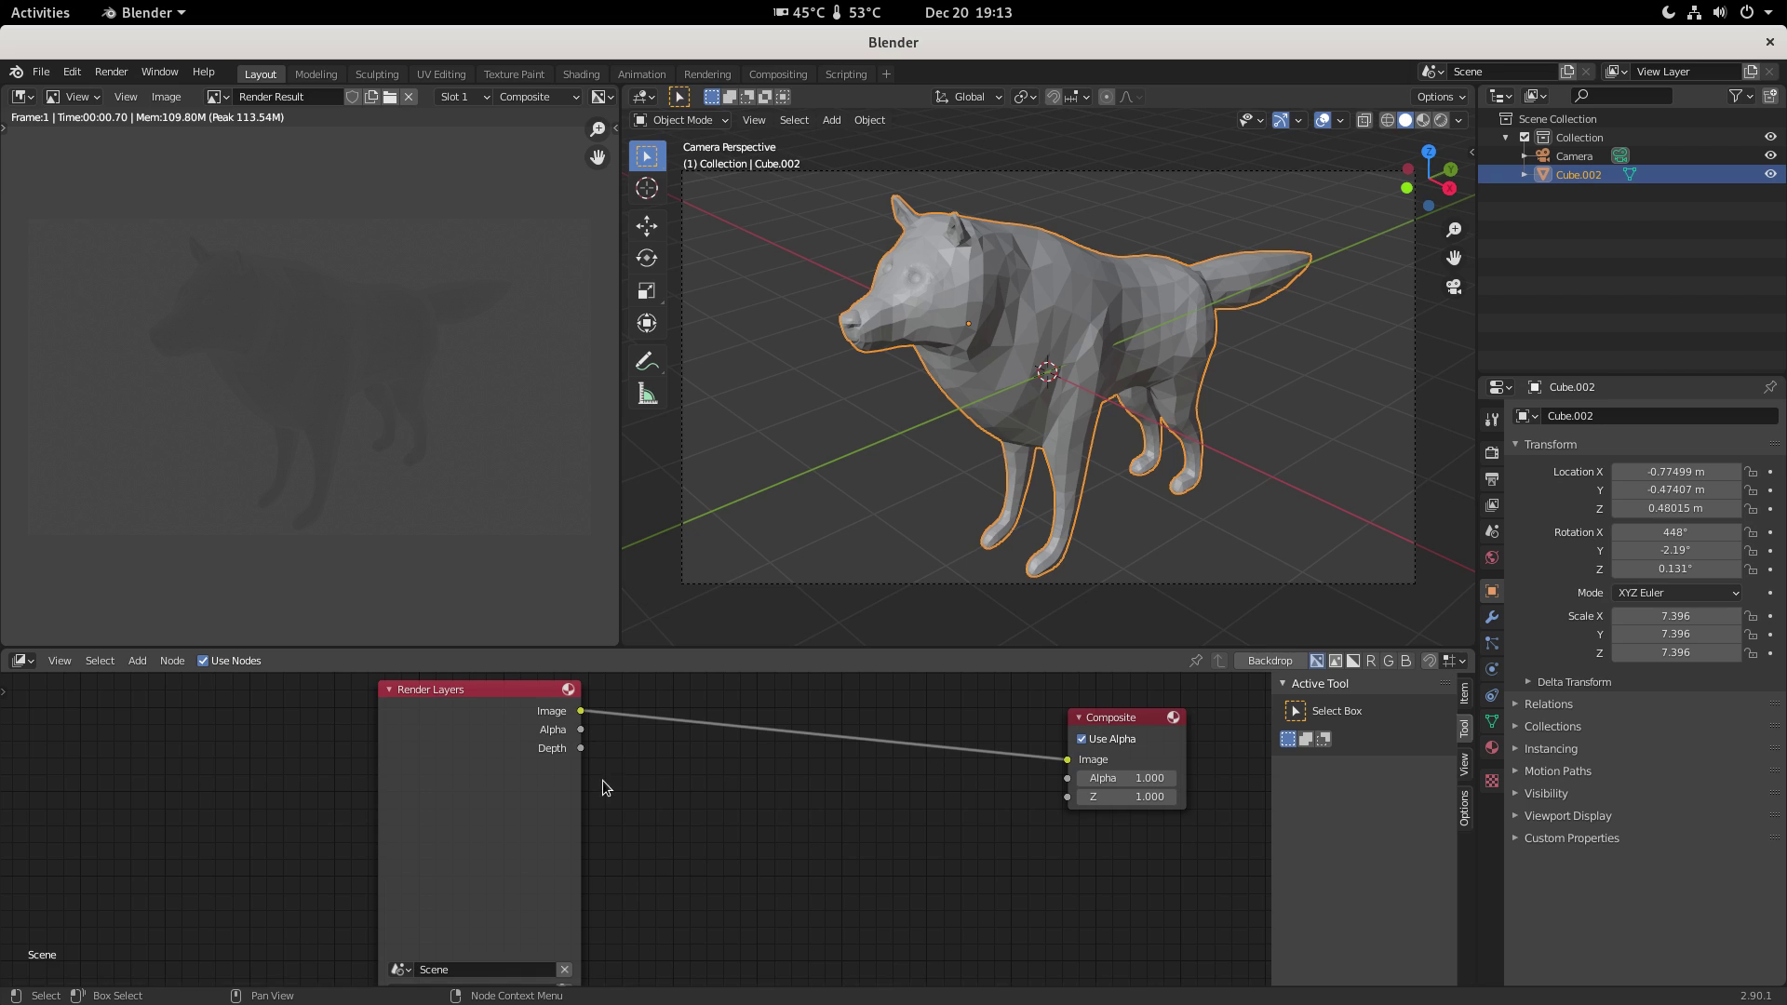
- Connect the Render Layers Depth output to the Composite node's Image input
left_click_drag(580, 748, 1073, 762)
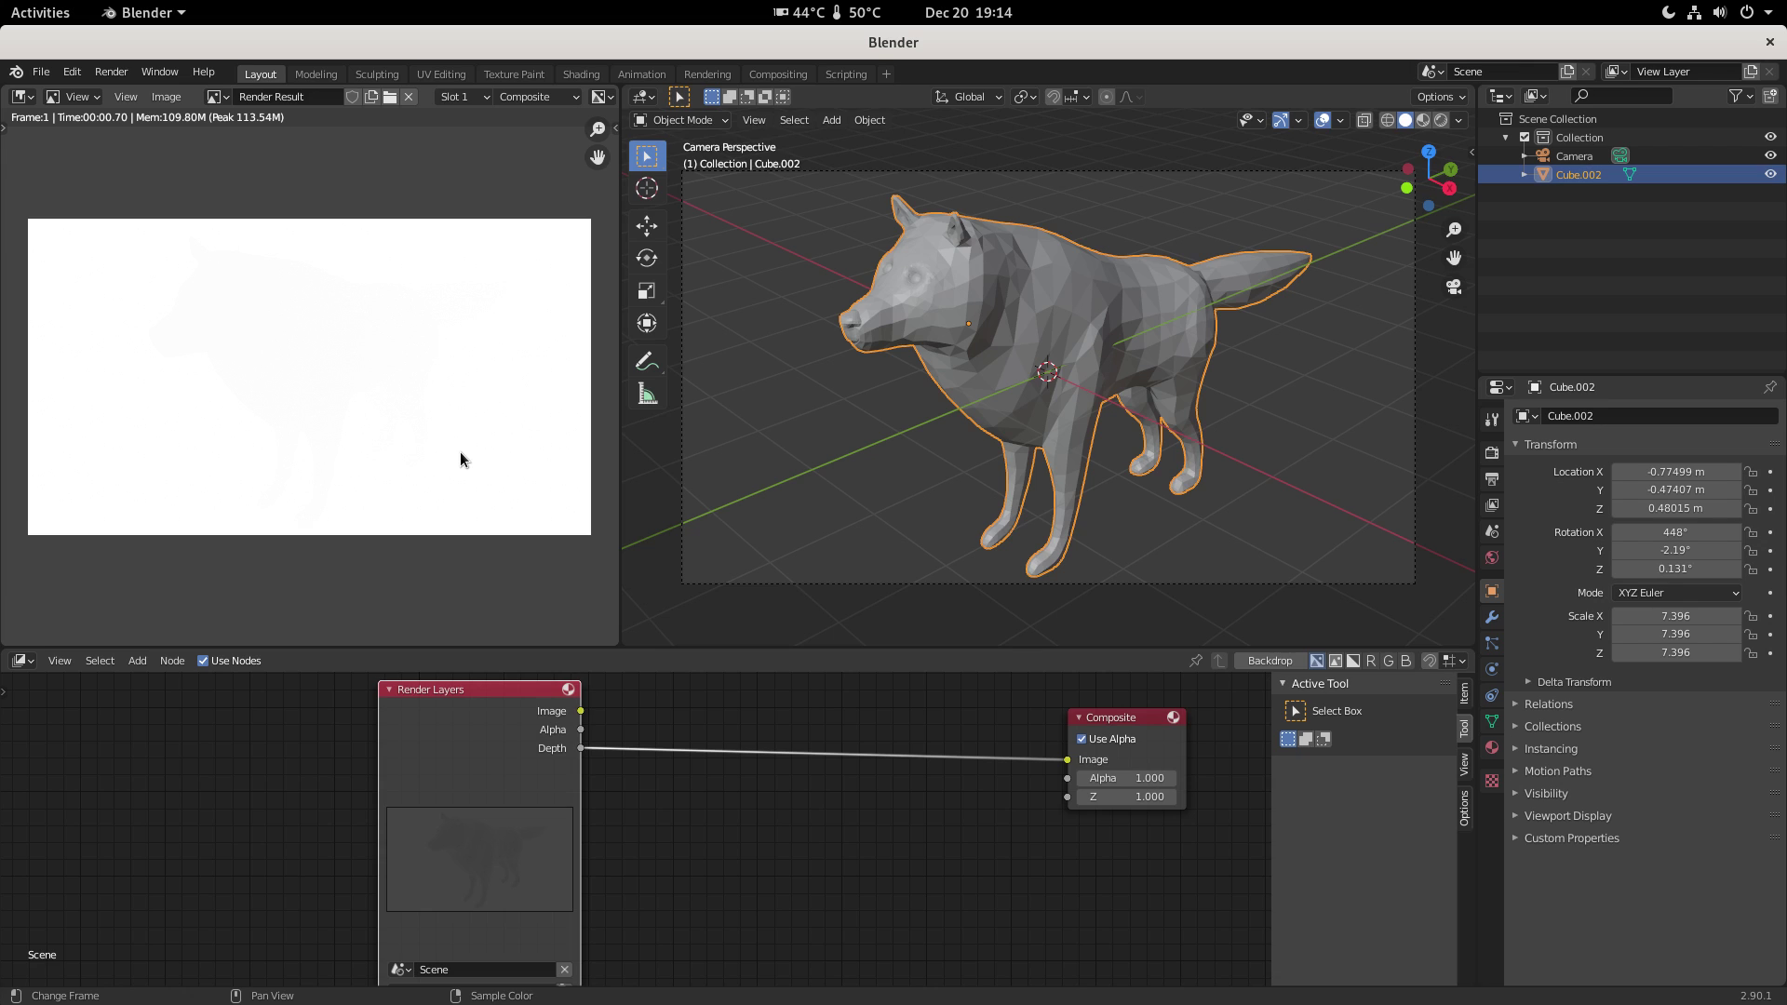
left_click(703, 778)
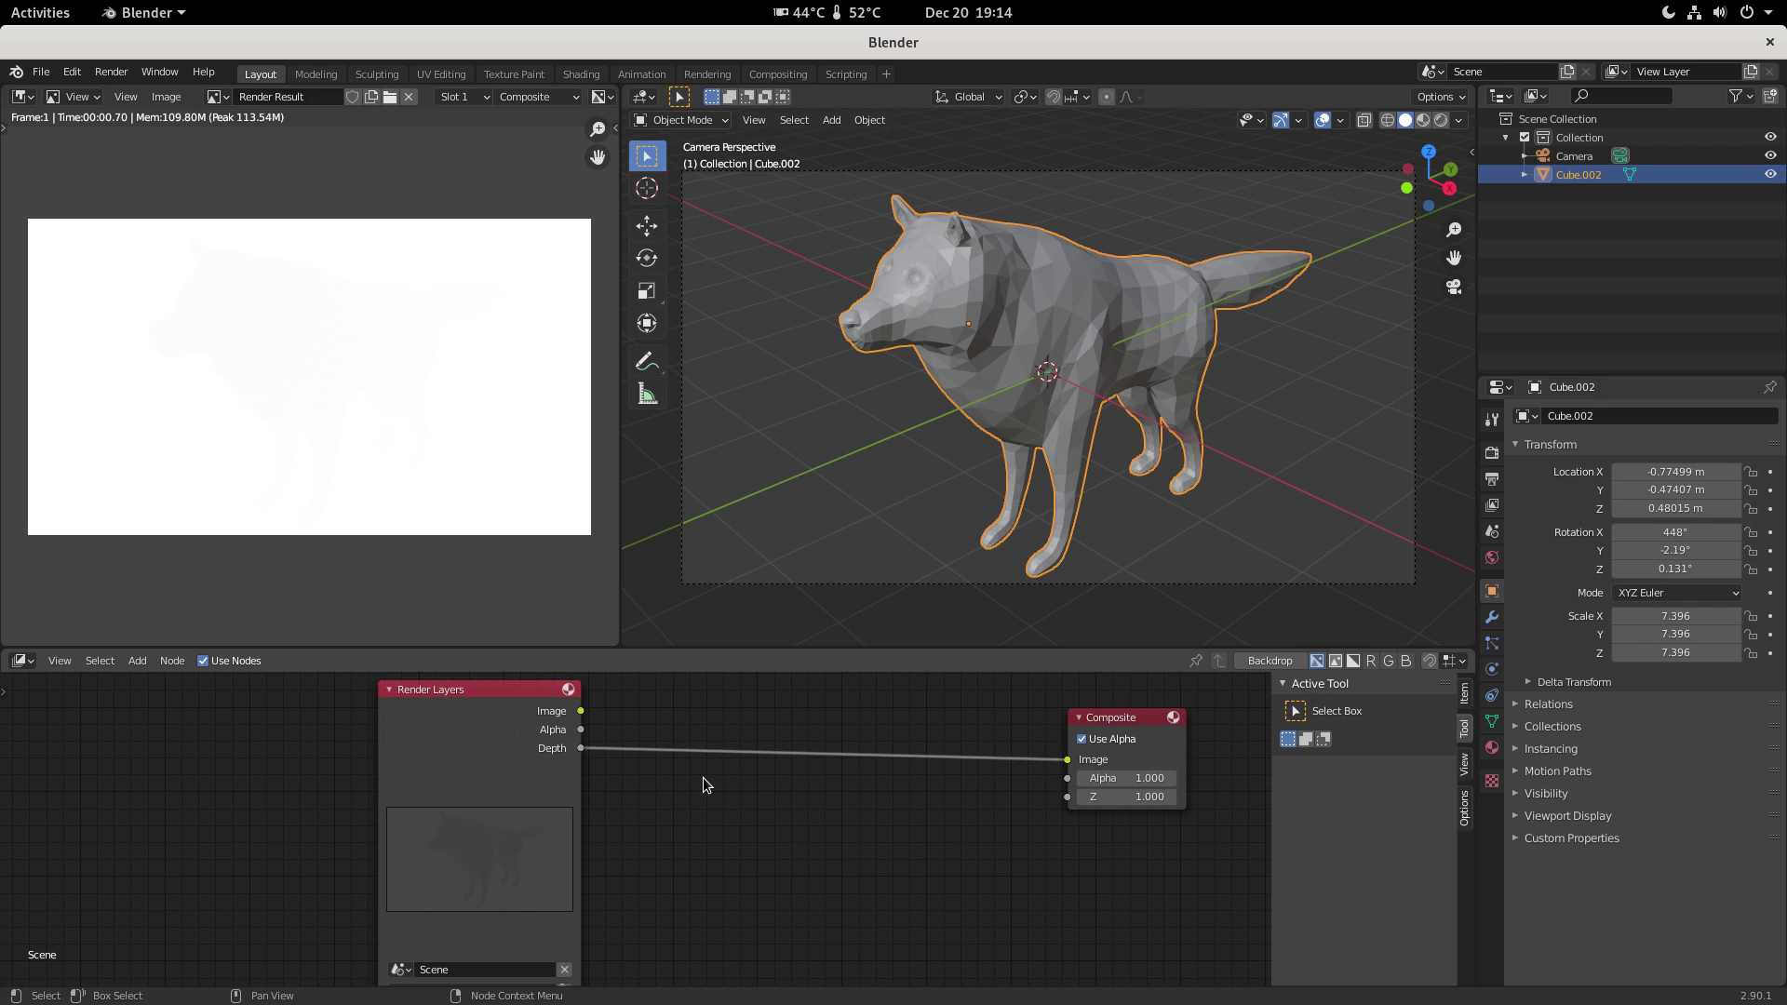
key("shift+a")
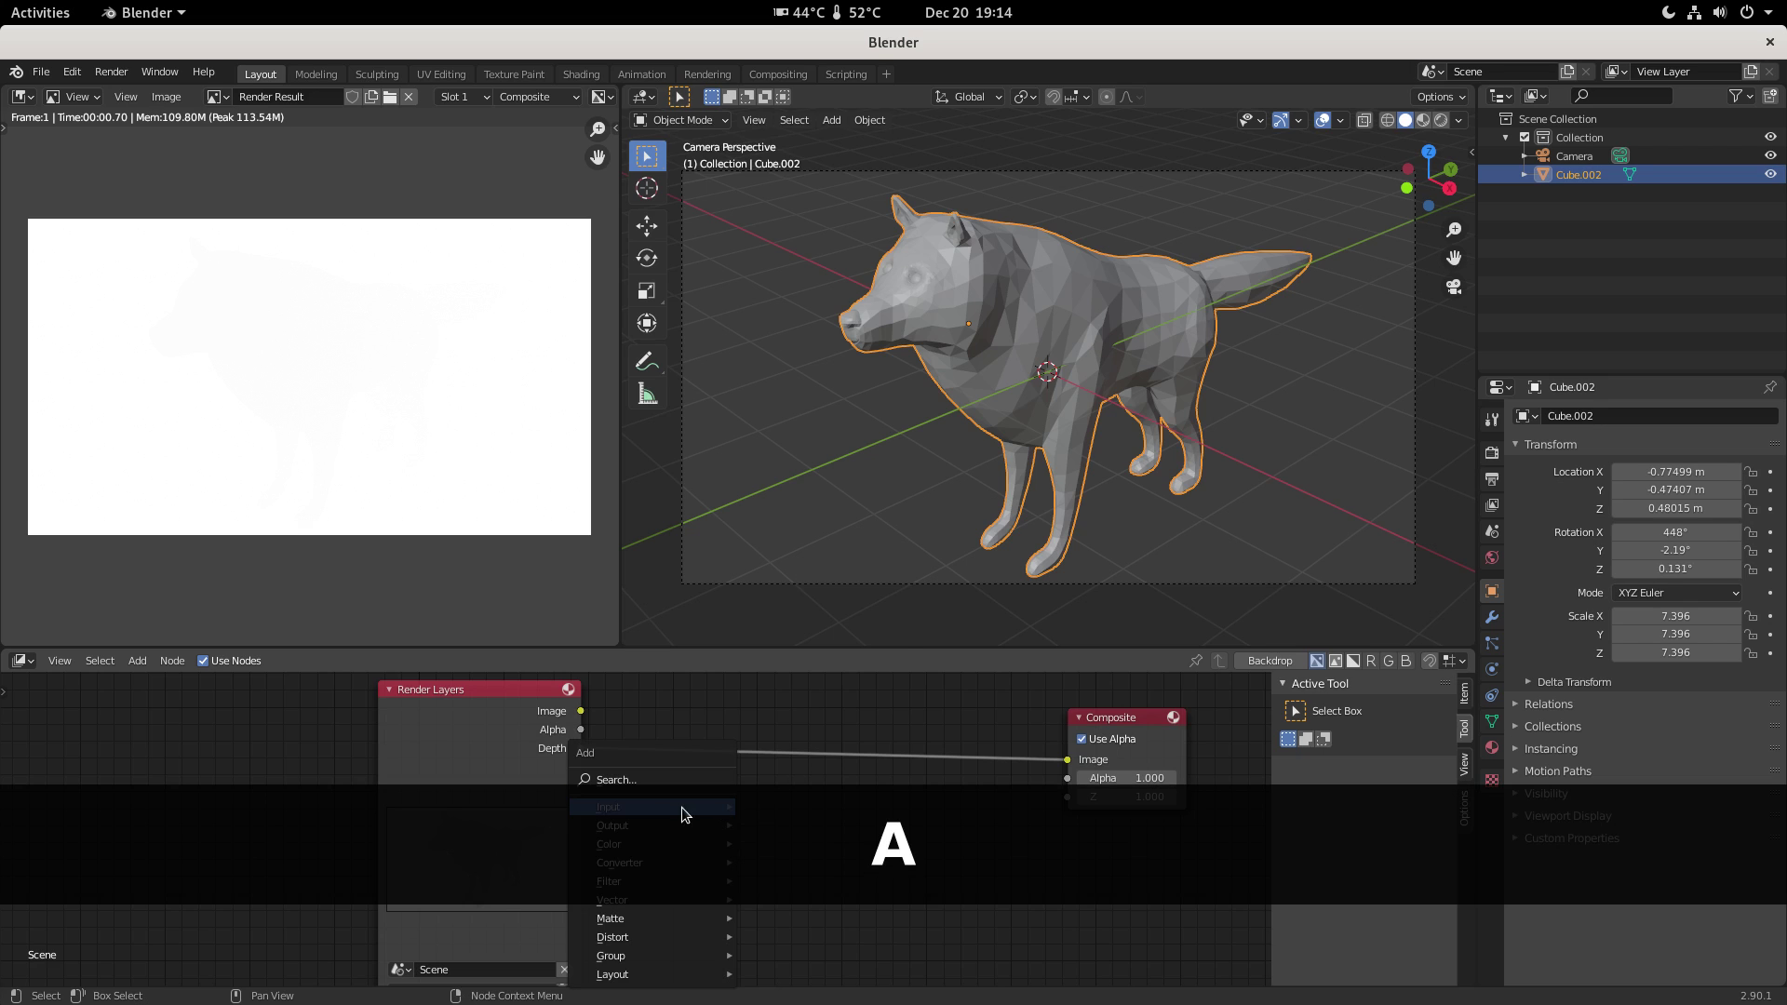
mouse_move(661, 812)
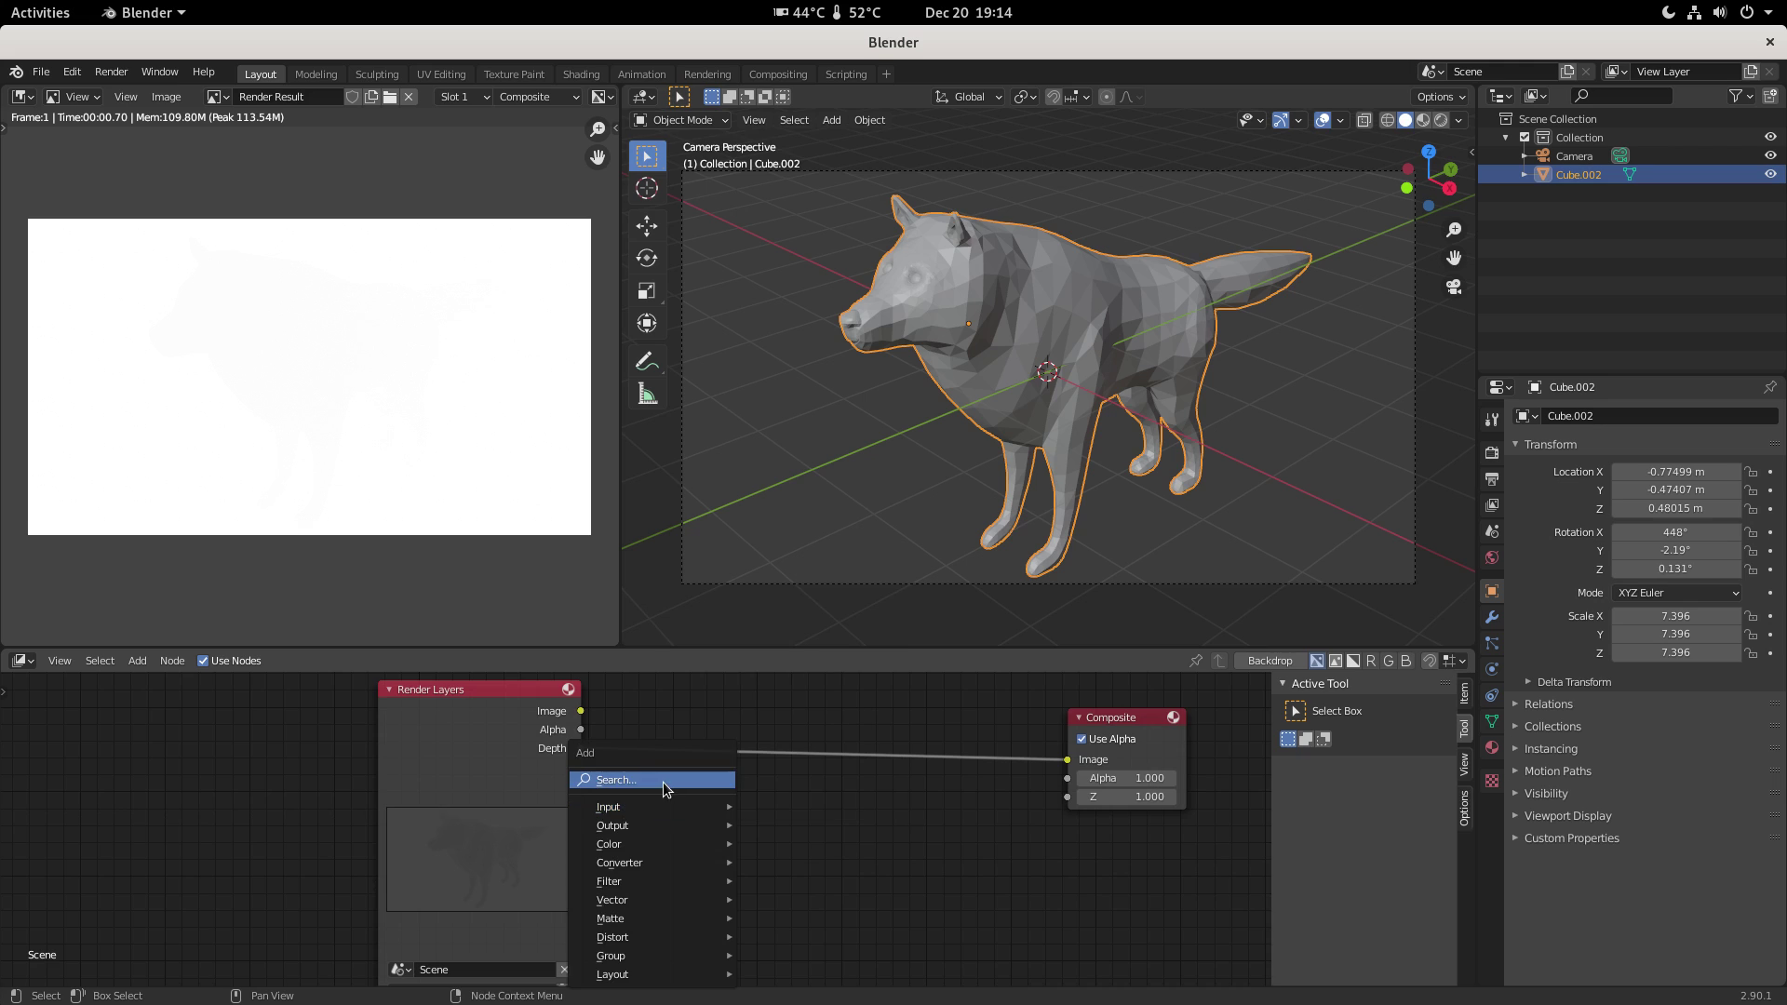
left_click(663, 780)
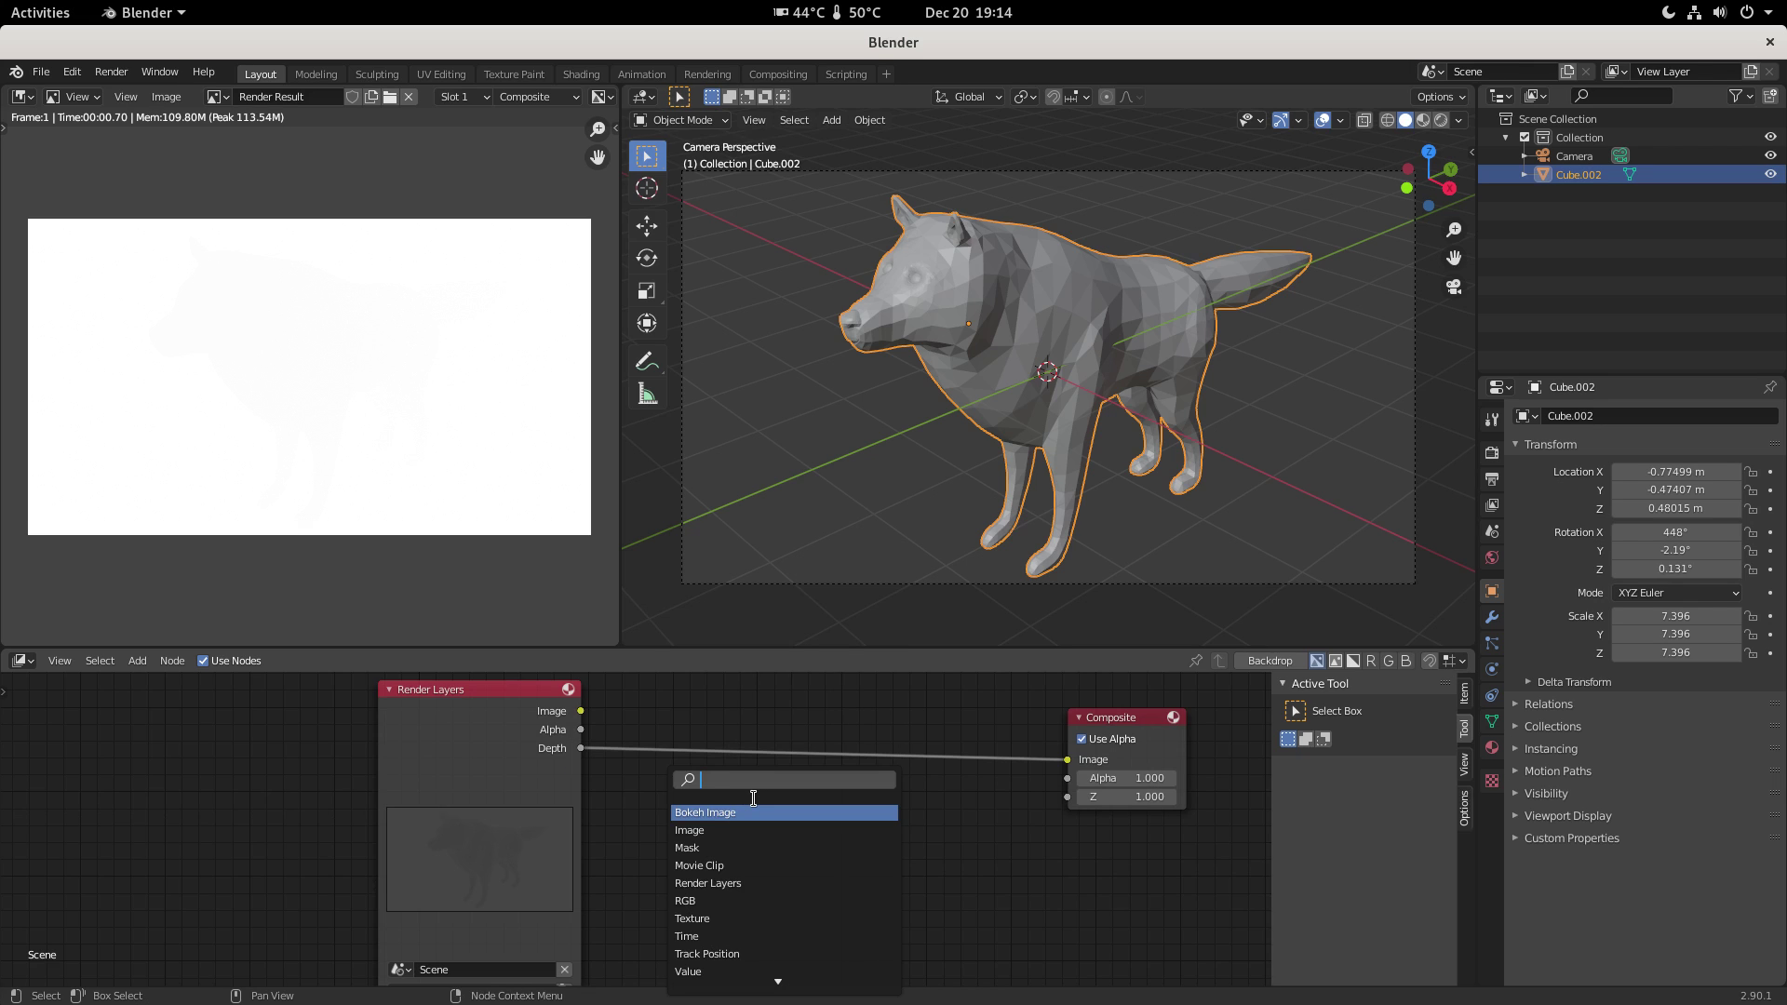
type("ni")
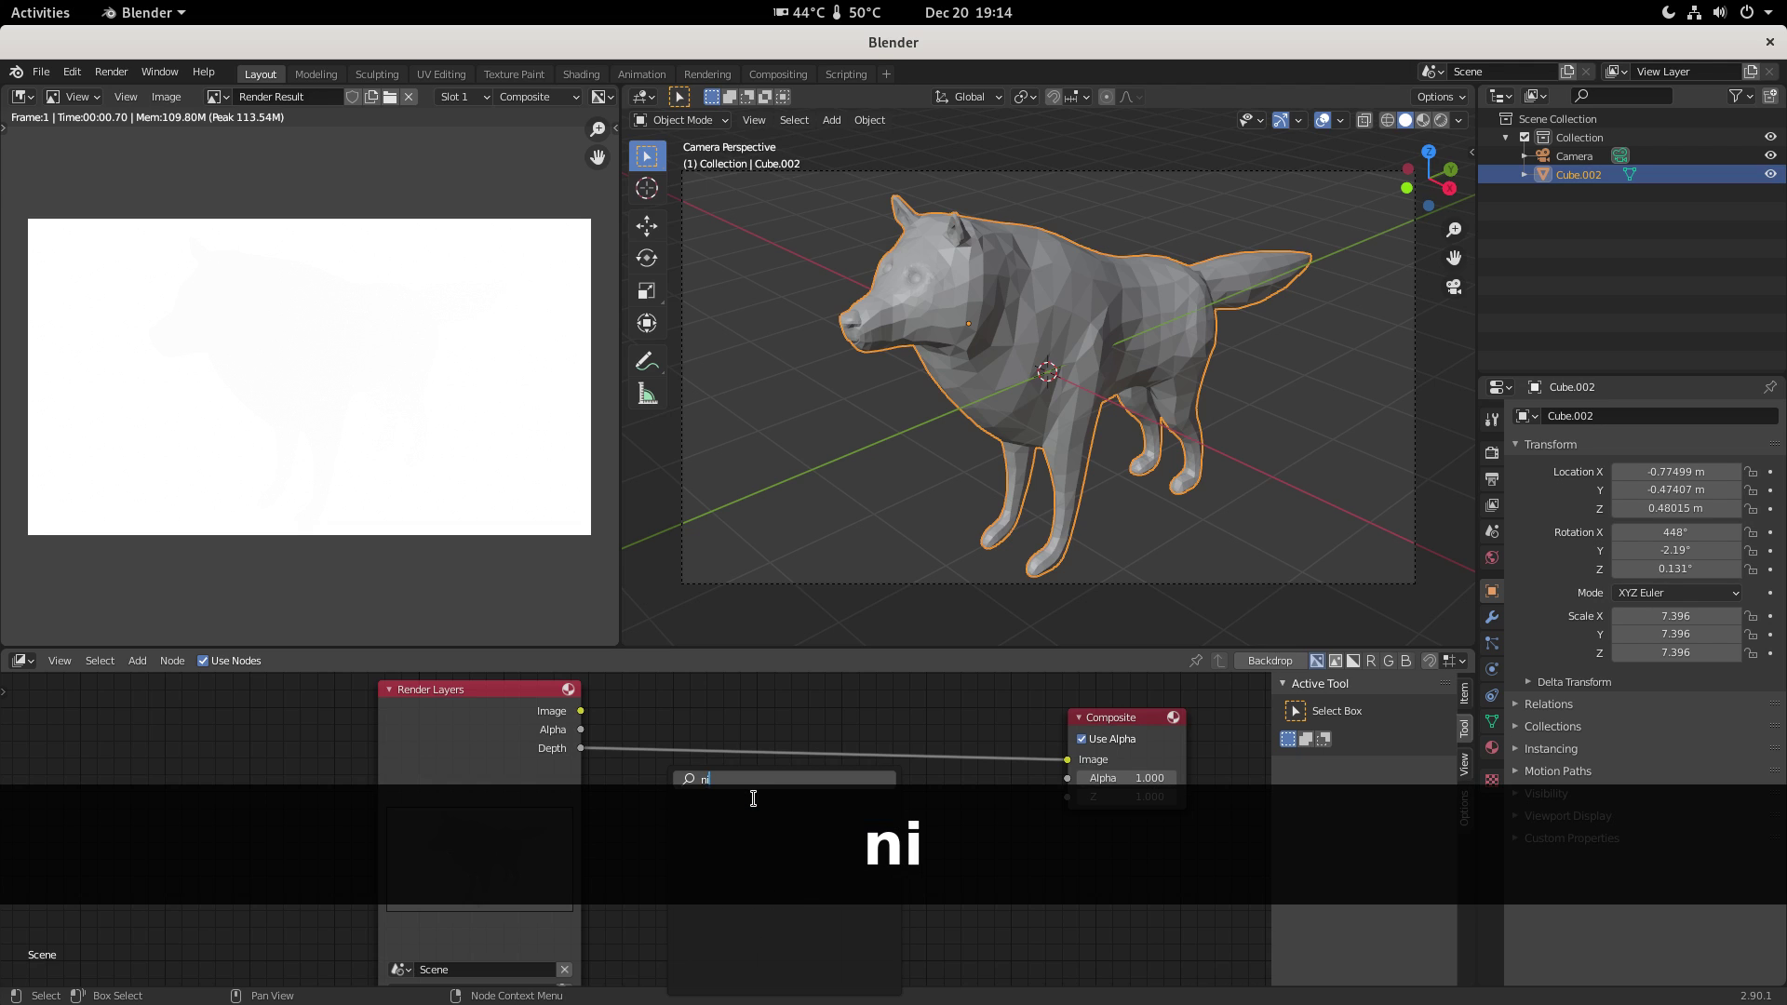
key("BackSpace")
type("or")
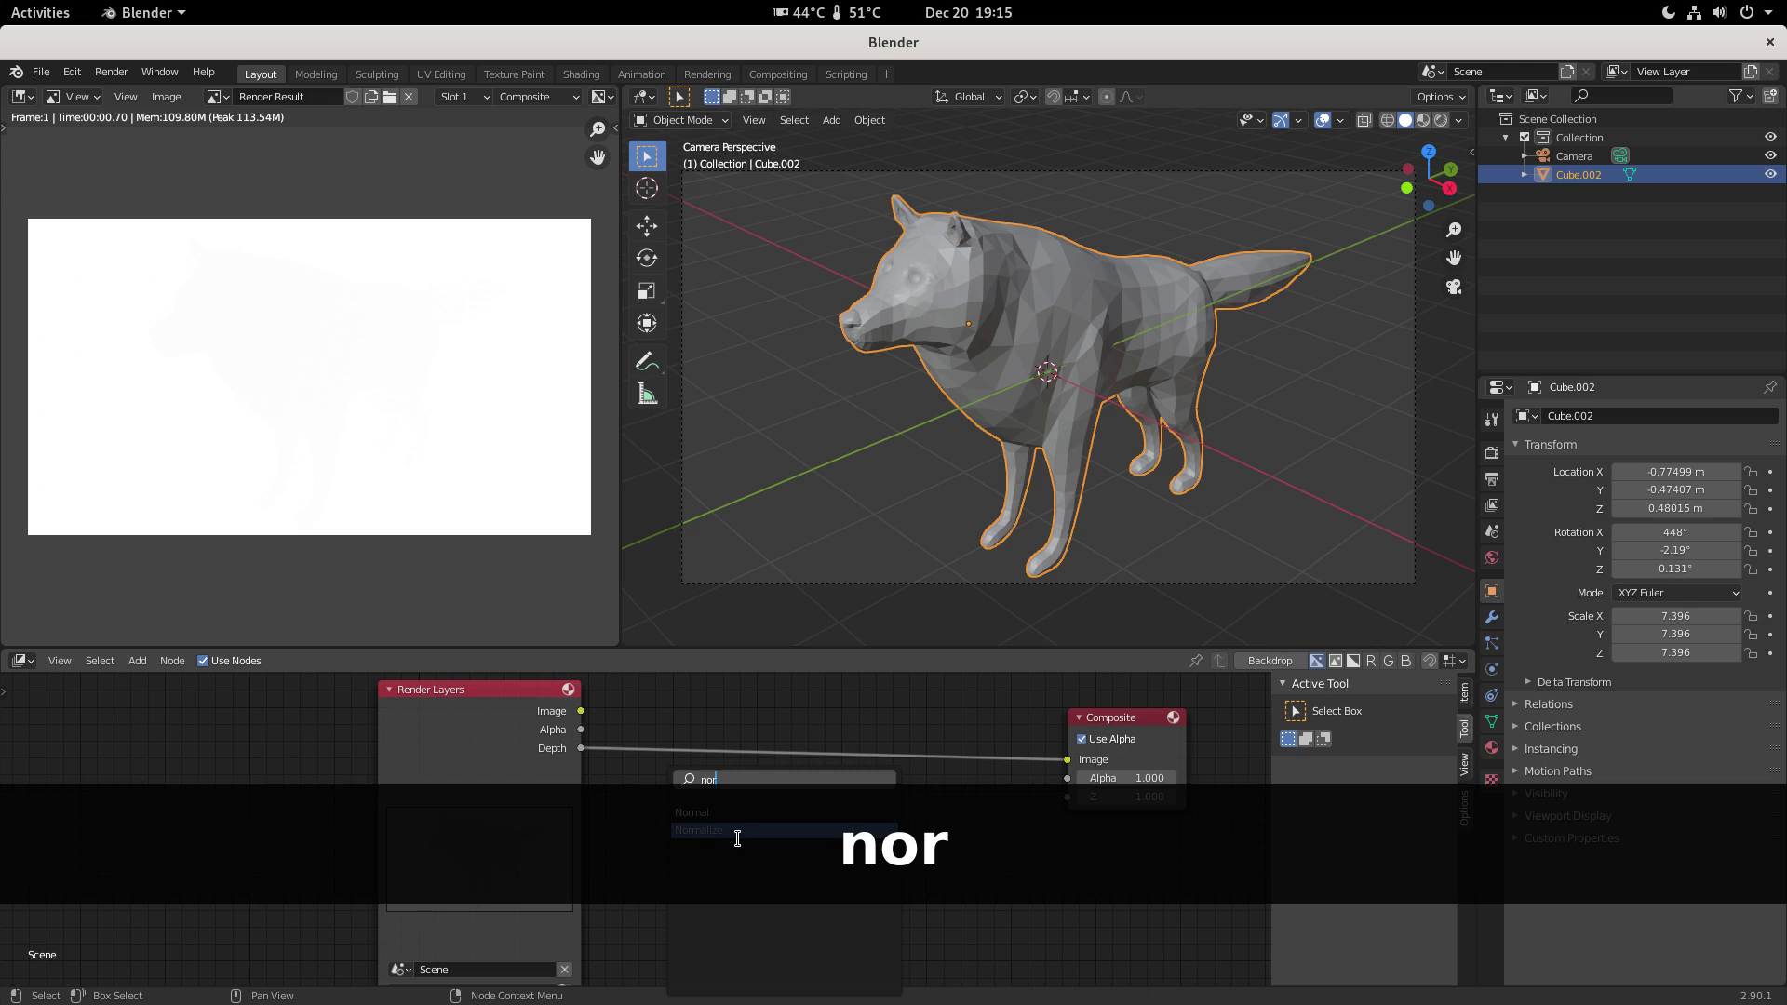
left_click(739, 830)
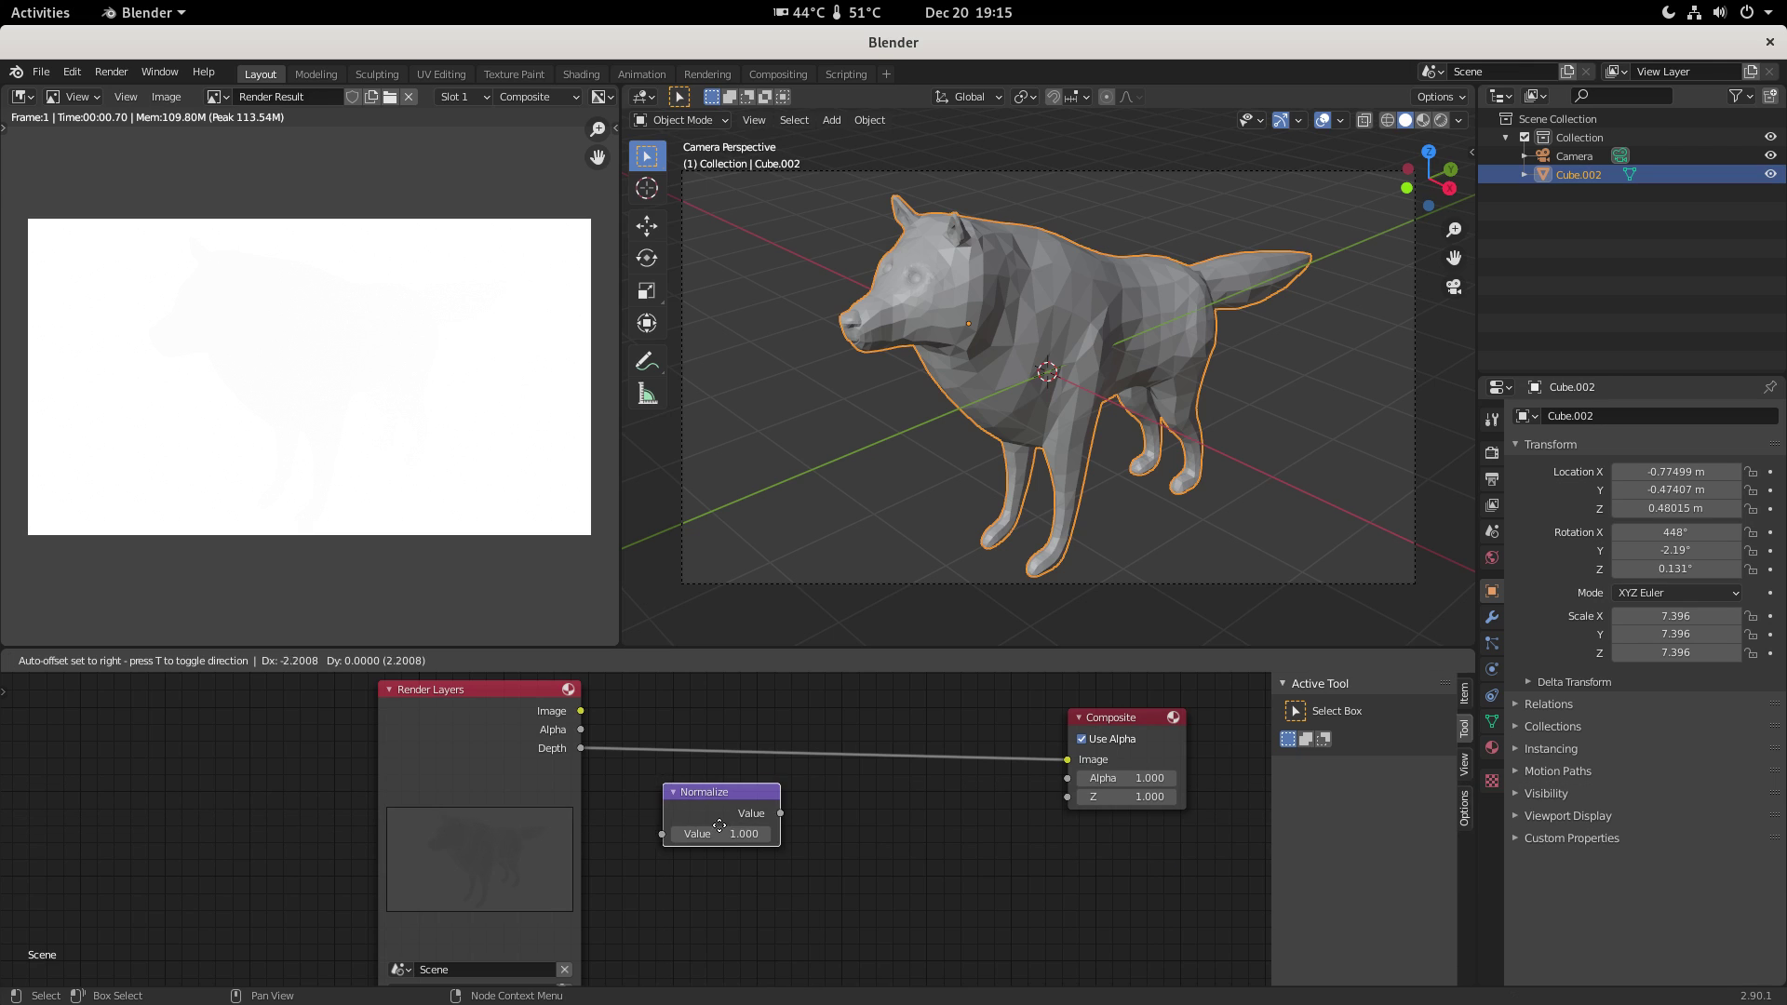
left_click(689, 773)
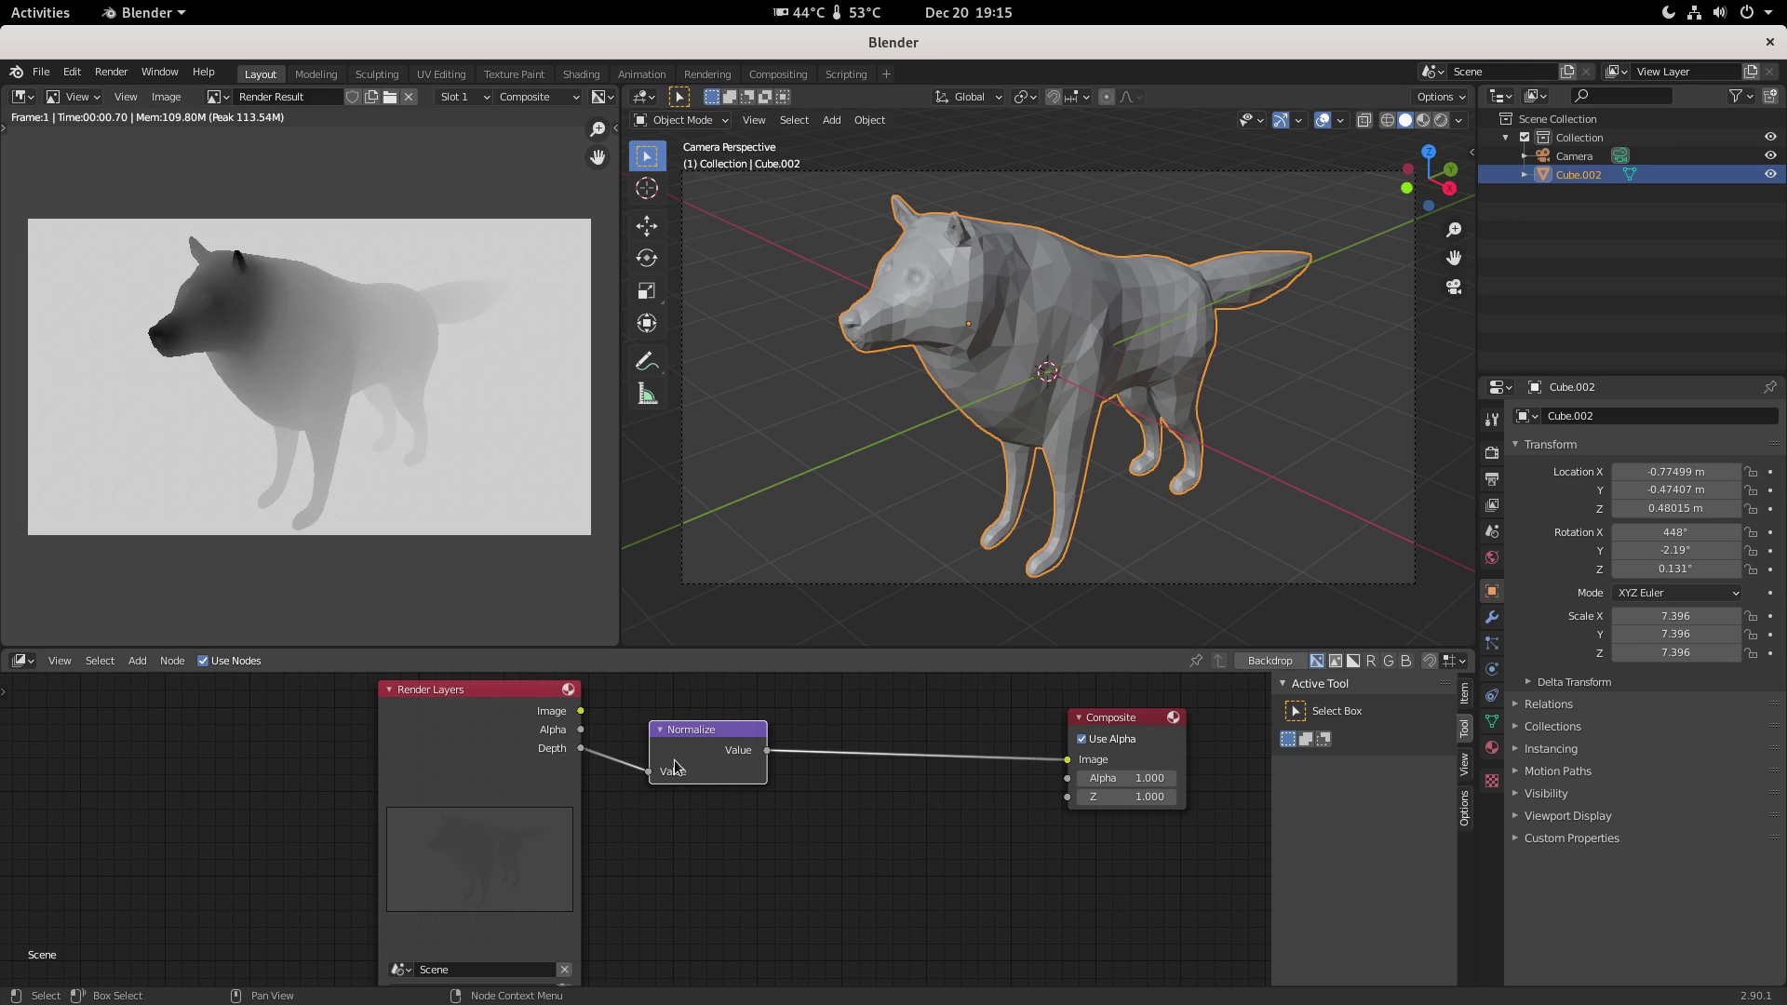
left_click_drag(690, 729, 691, 738)
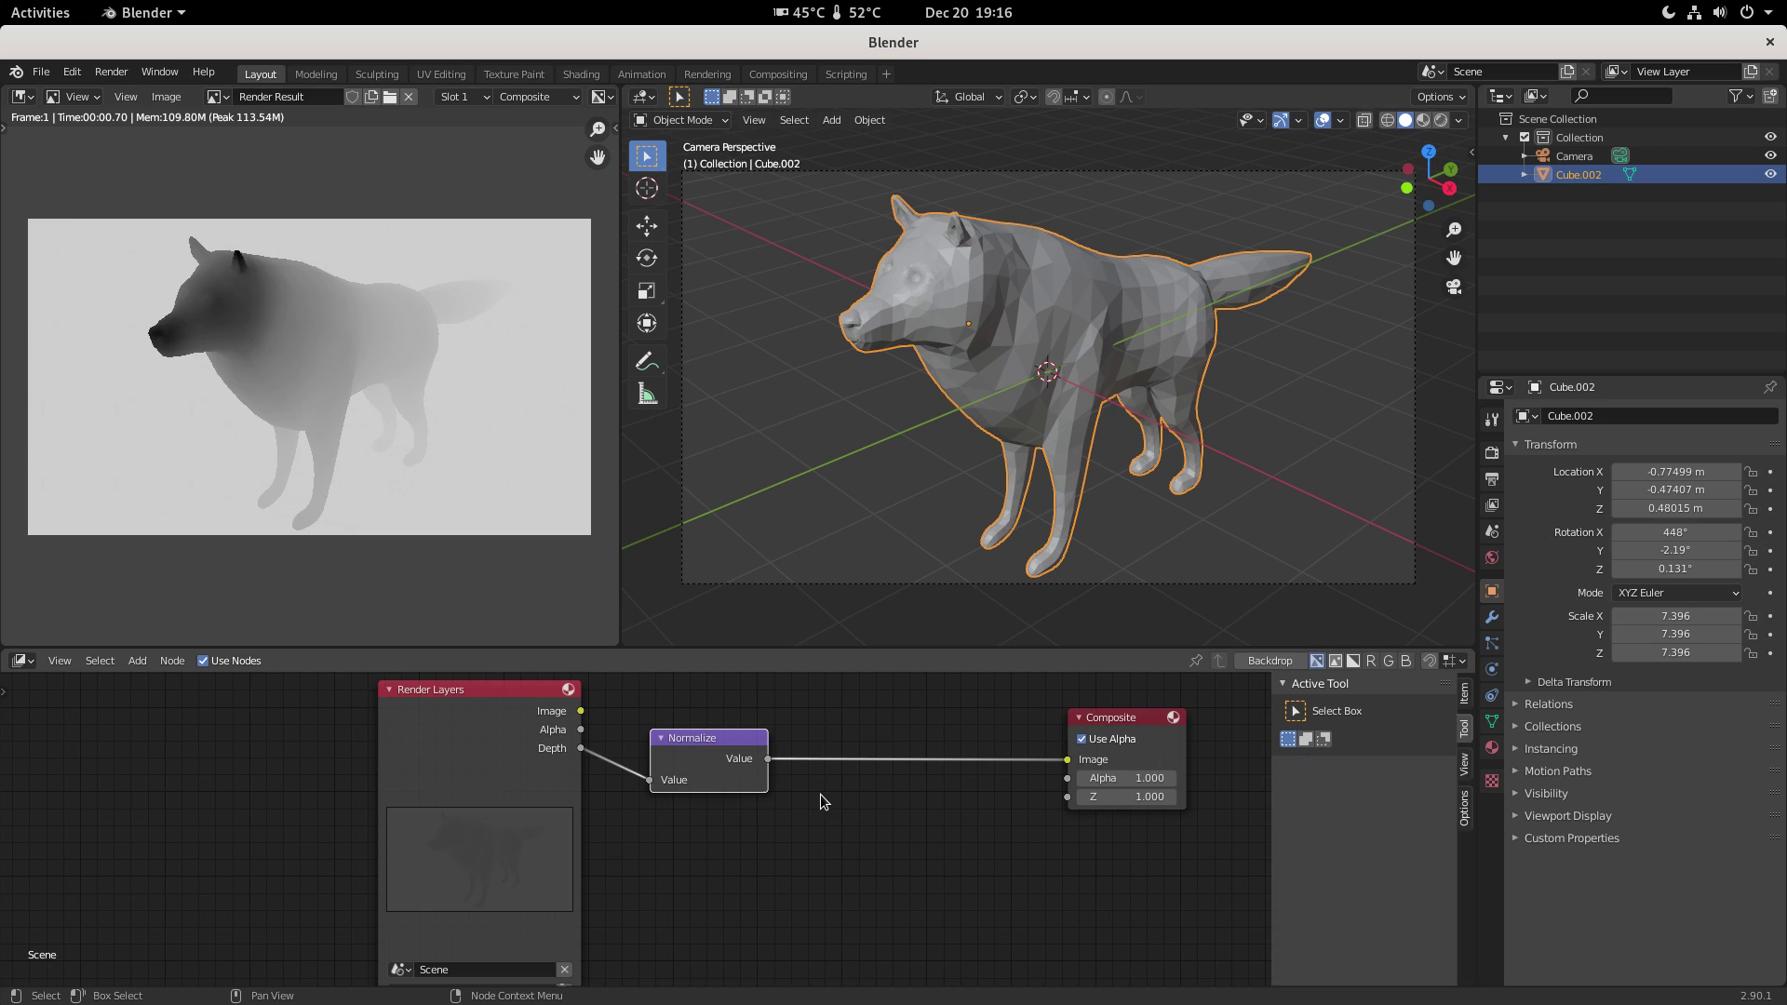
- Add a ColorRamp node via search 'col' and drop it onto the Normalize–Composite link
left_click(867, 821)
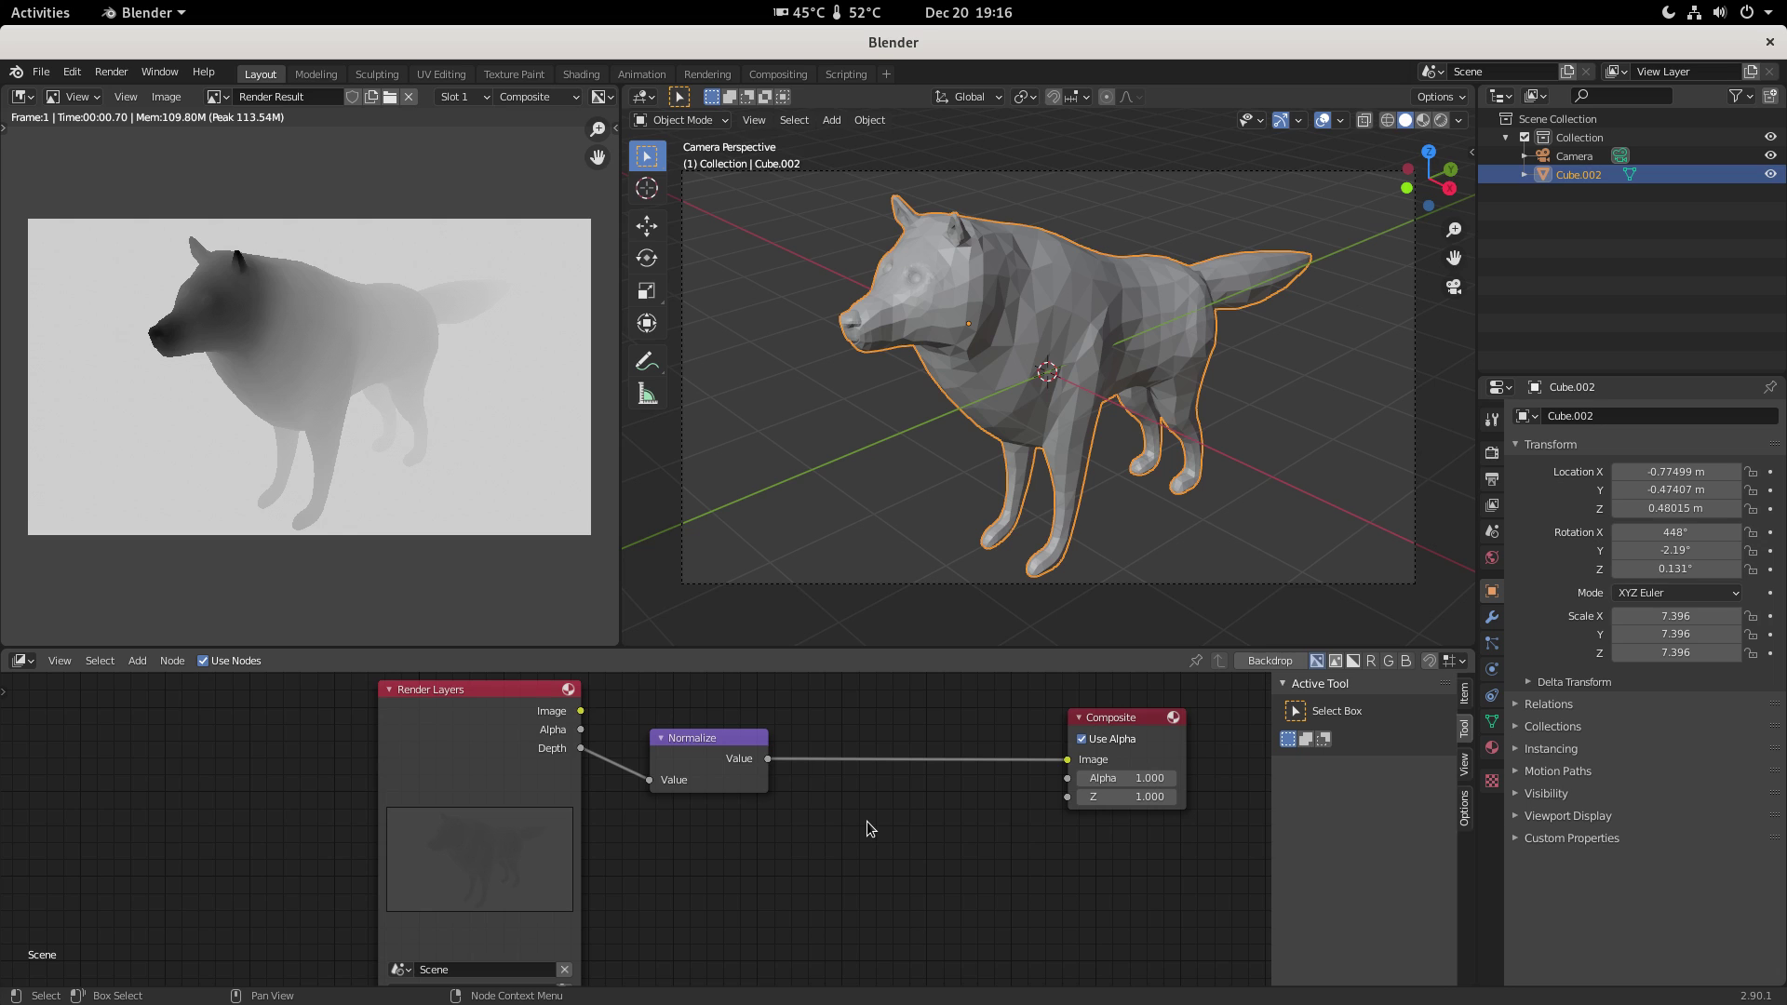
key("shift+a")
mouse_move(867, 821)
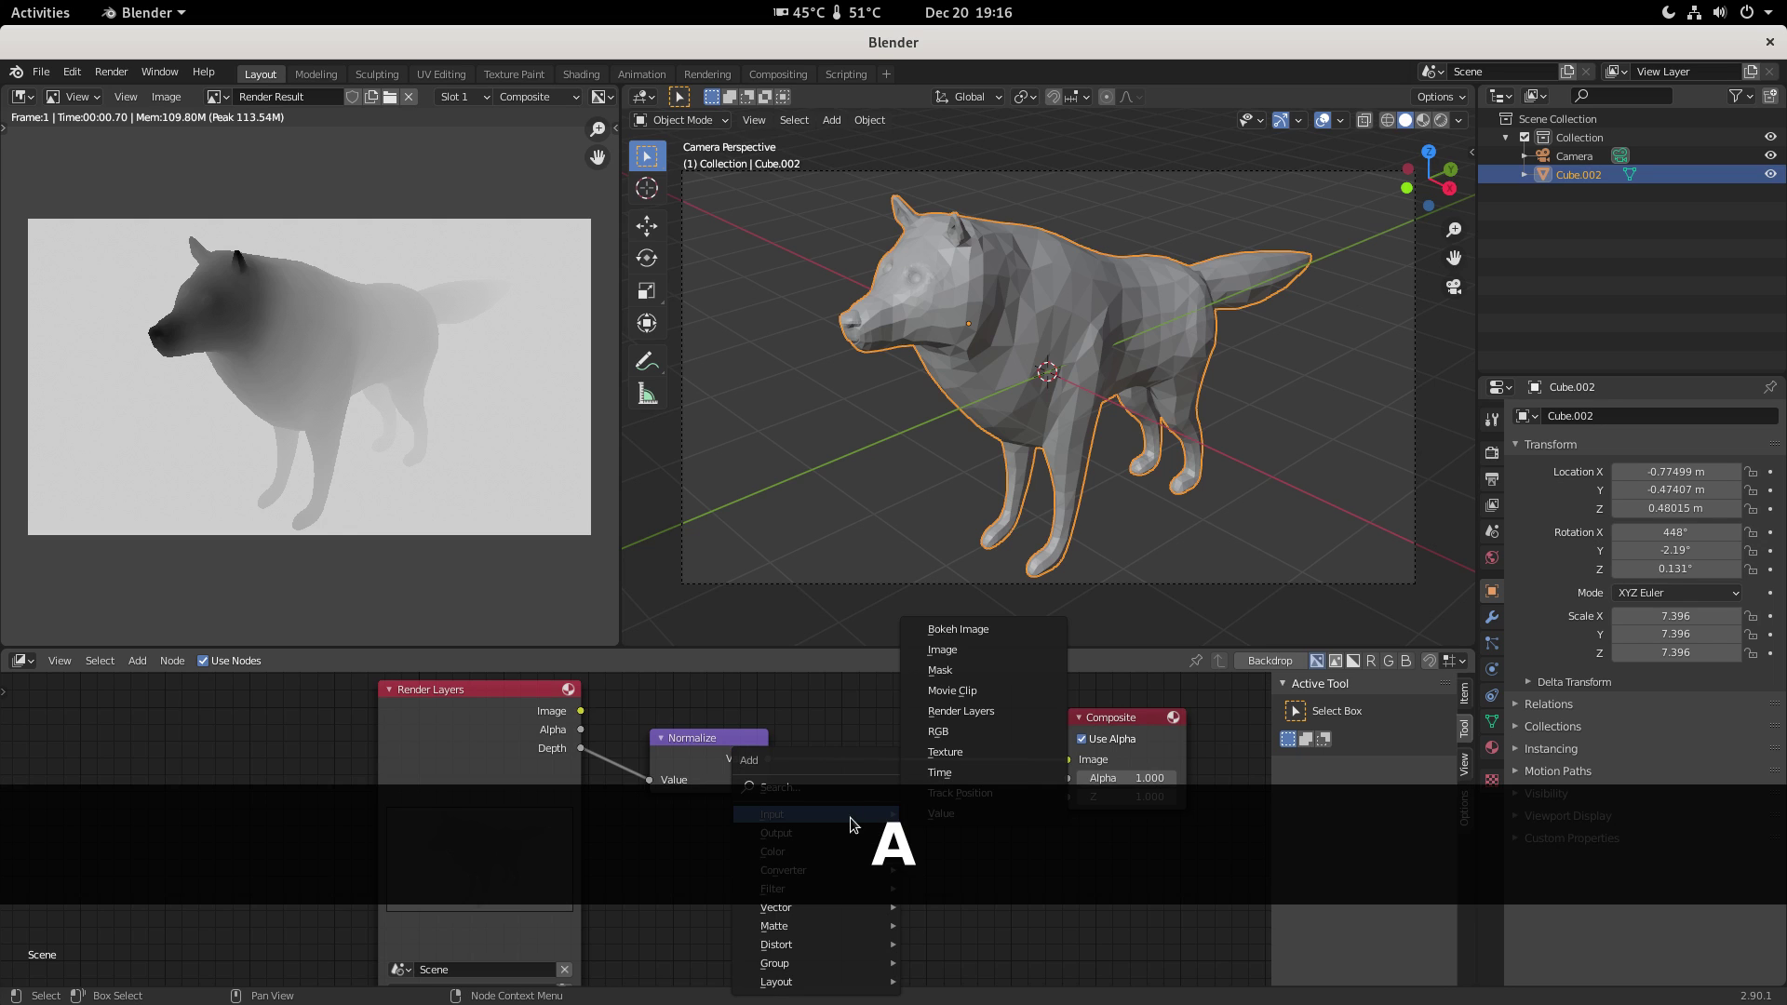
left_click(824, 790)
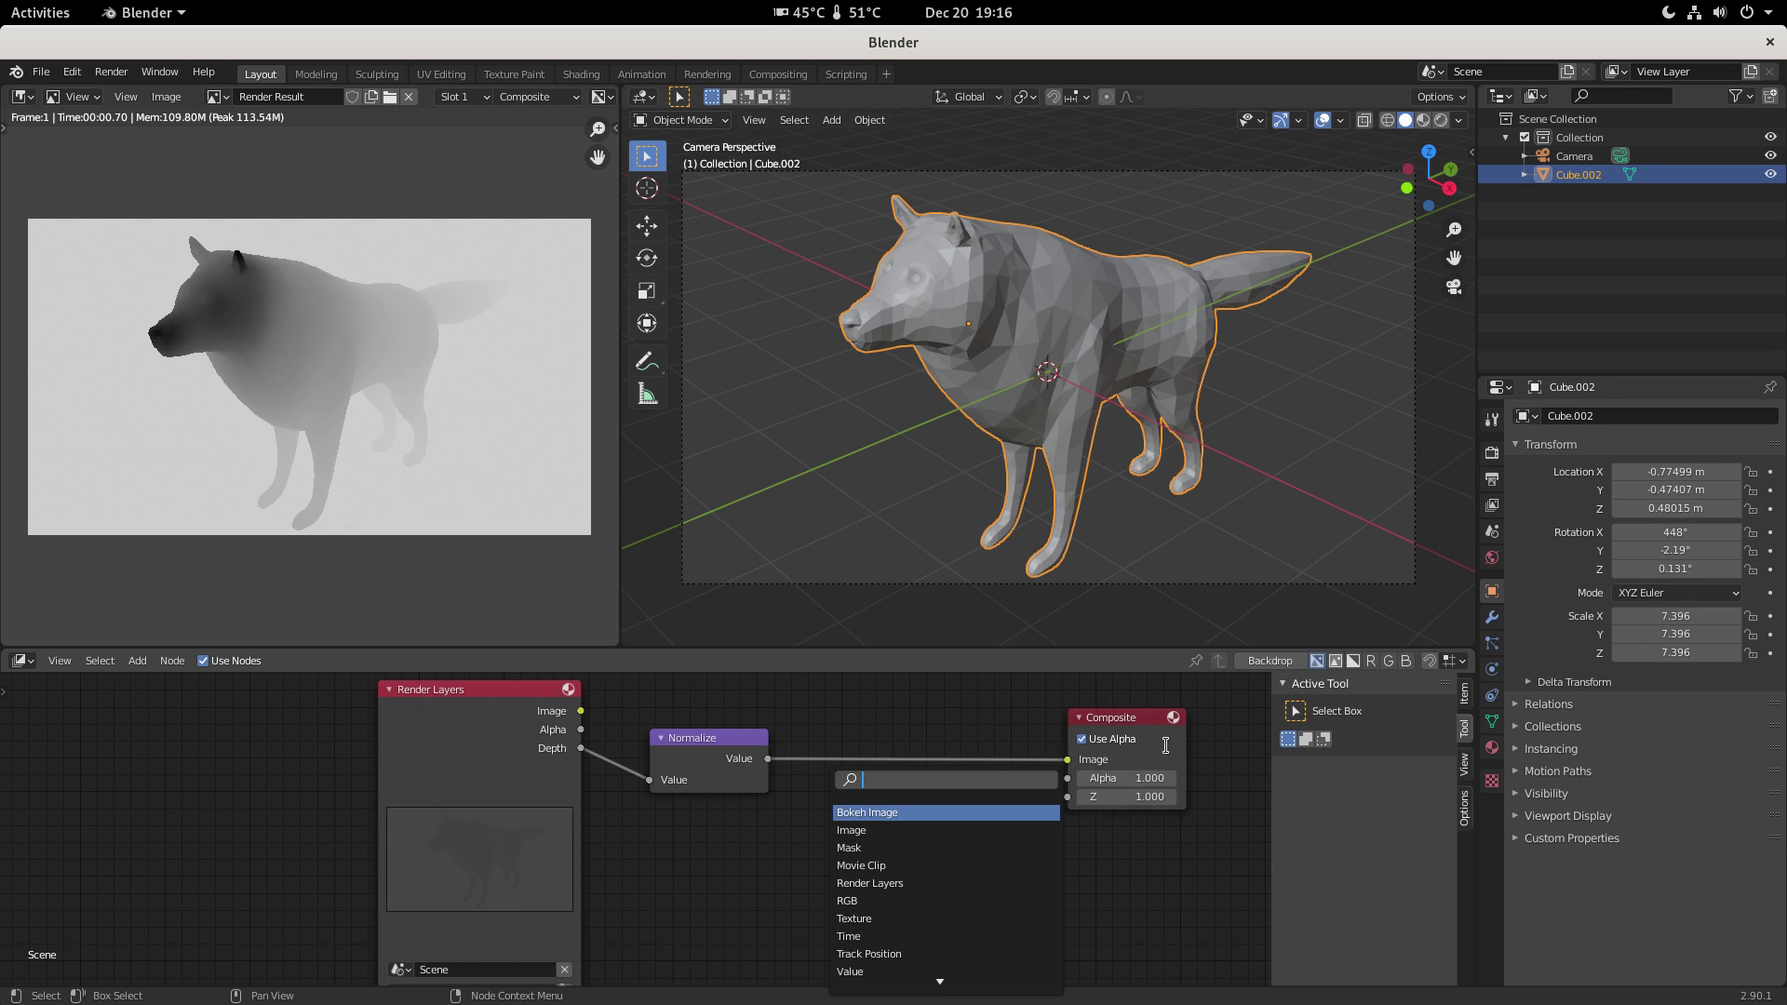
type("col")
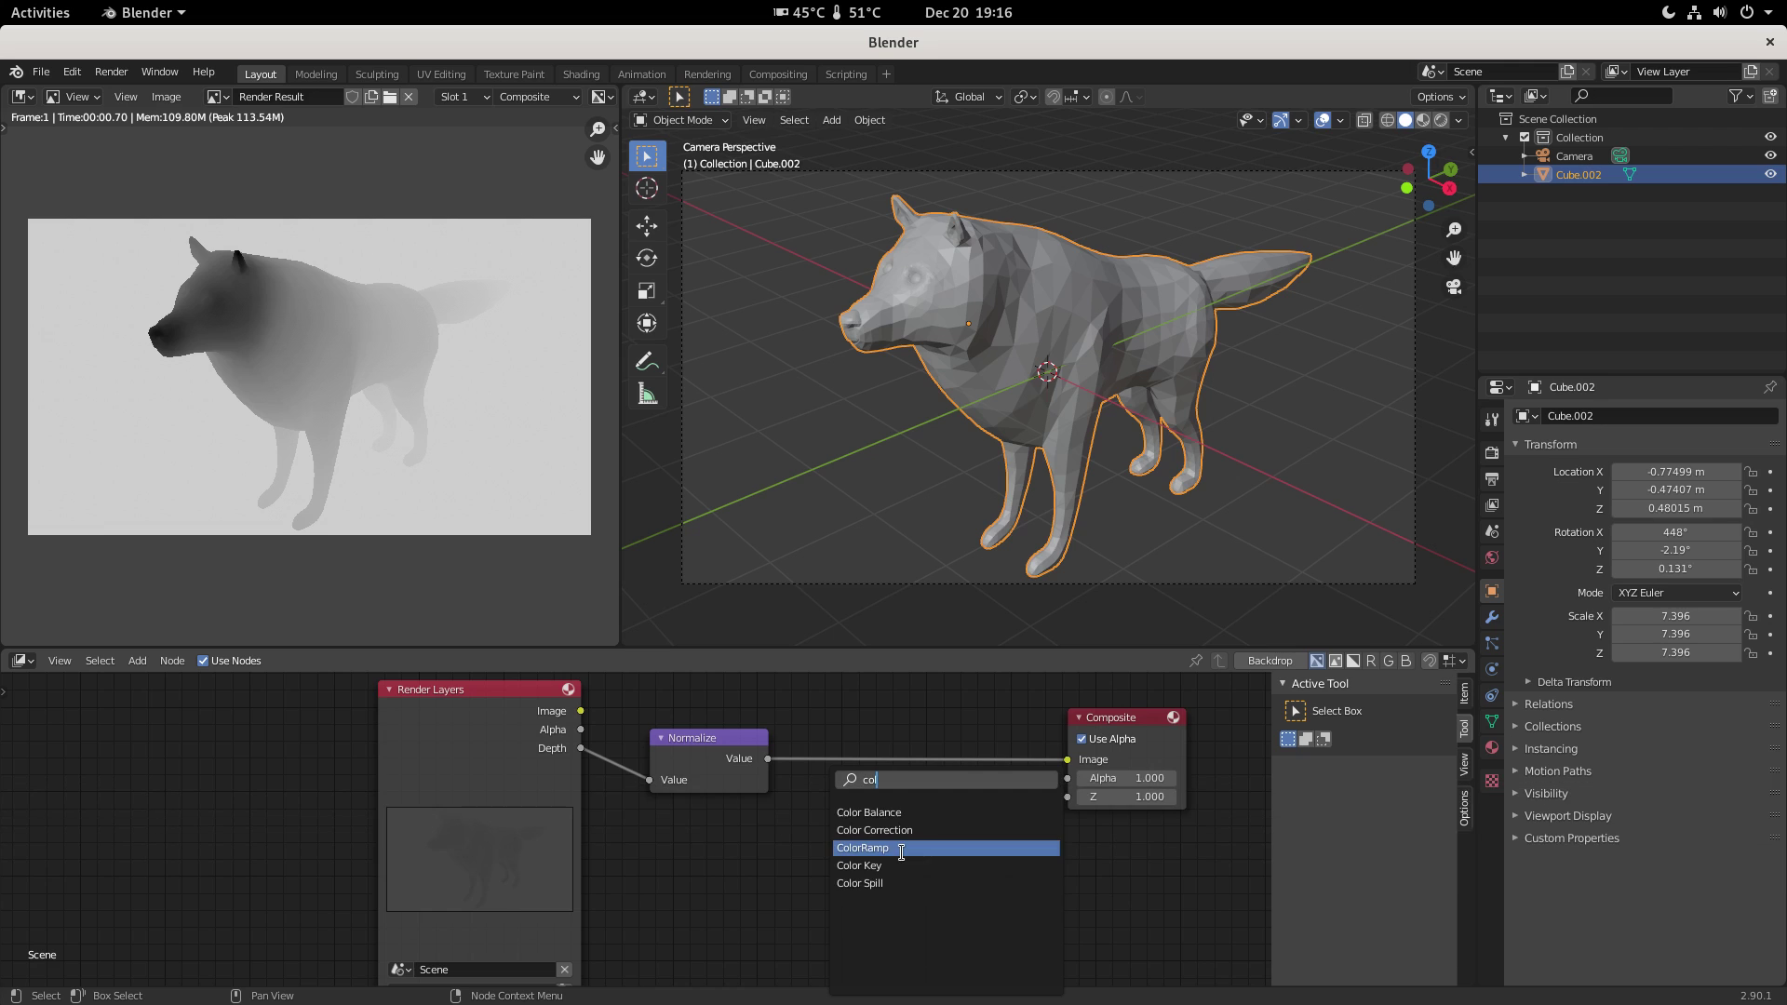
left_click(902, 852)
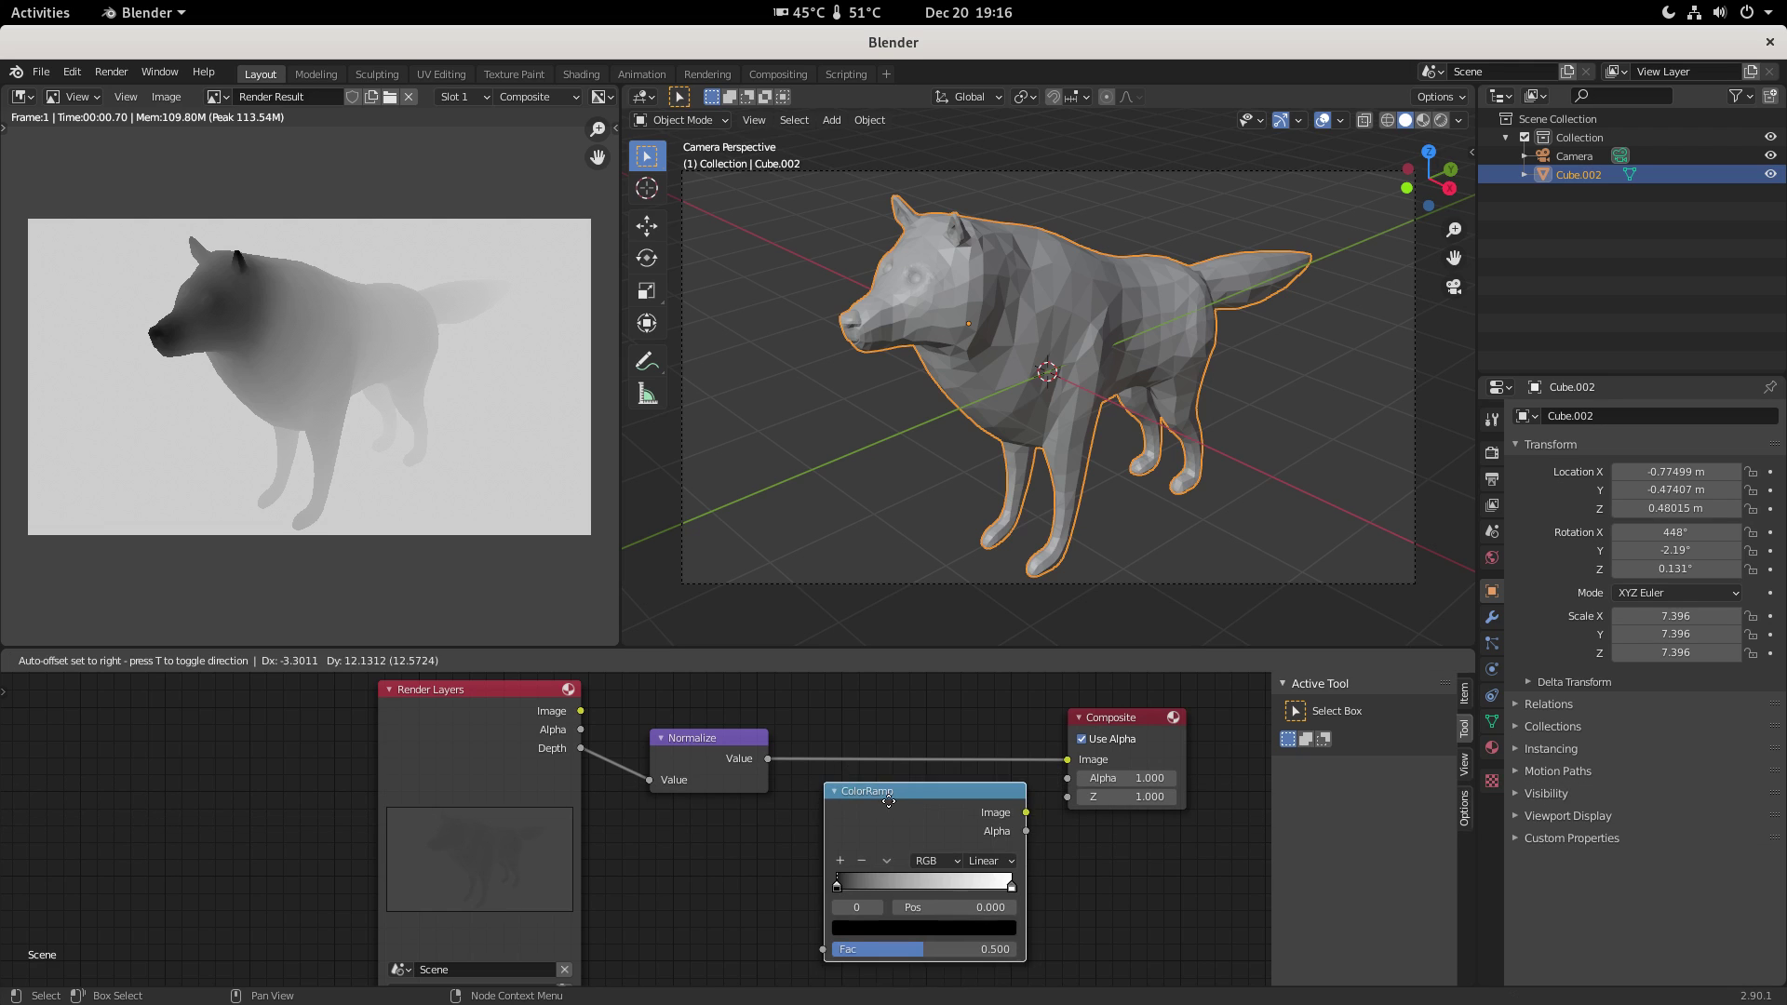
left_click(917, 784)
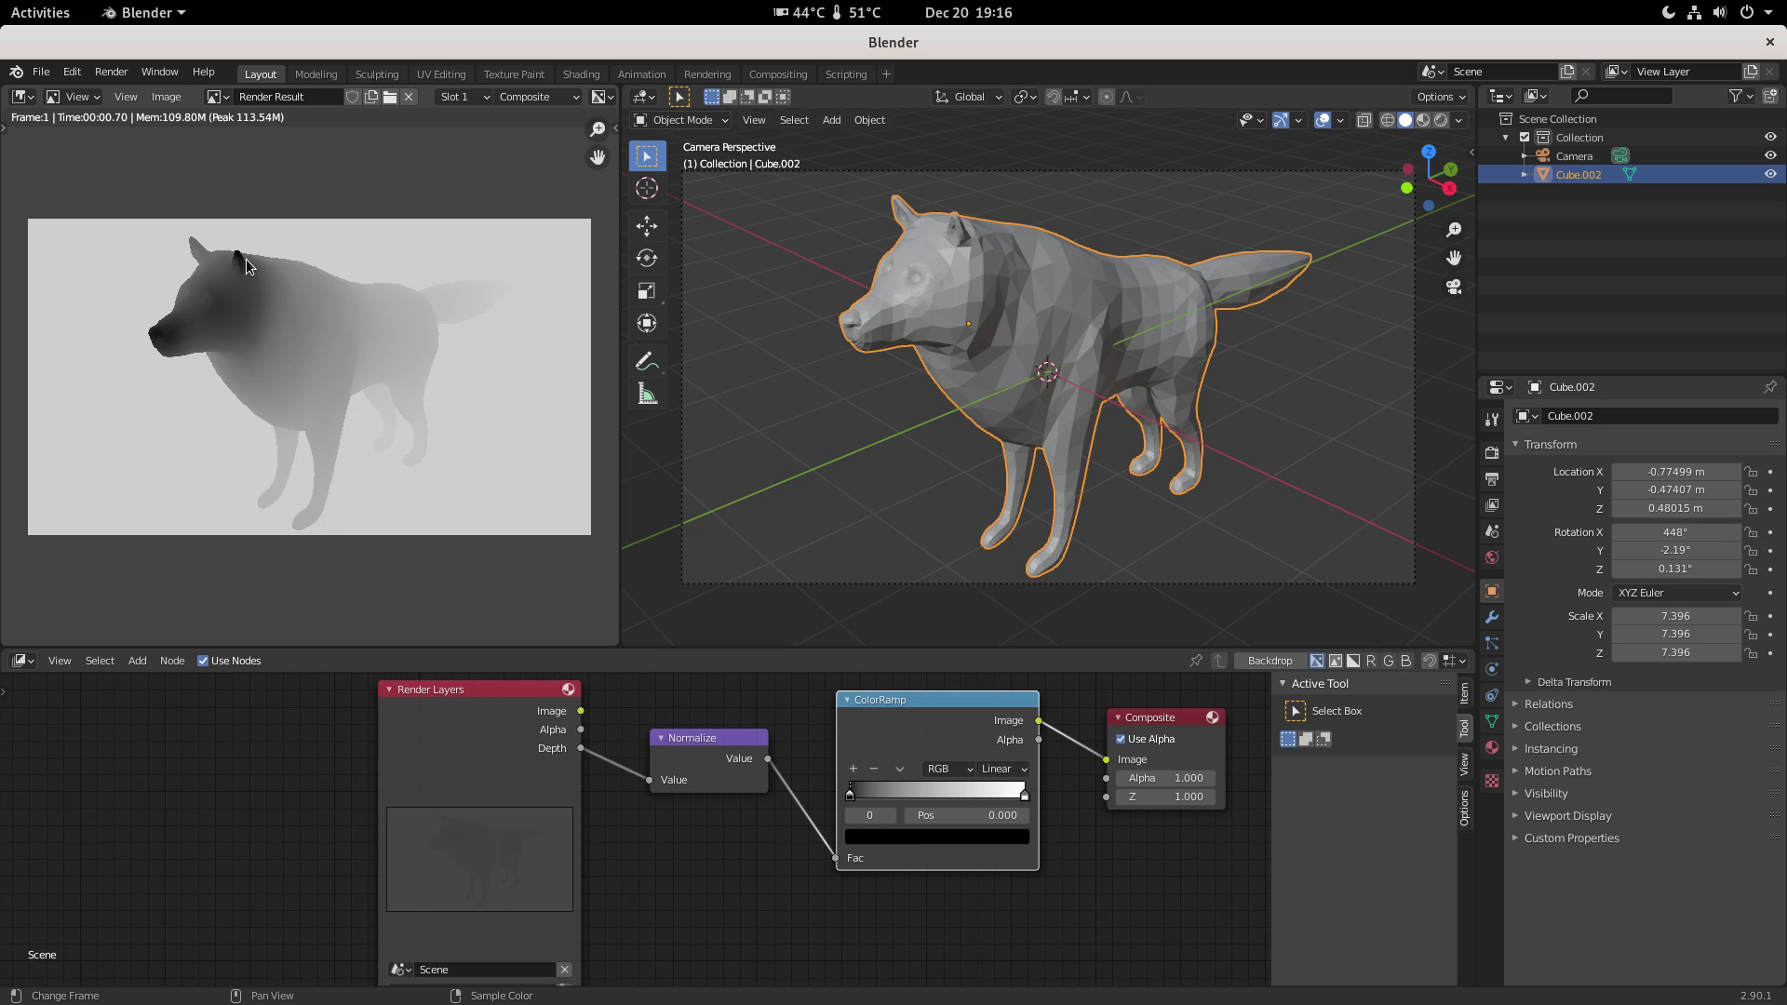
- Set the ColorRamp's left stop colour to a slightly brighter, saturated dark navy blue
left_click(930, 836)
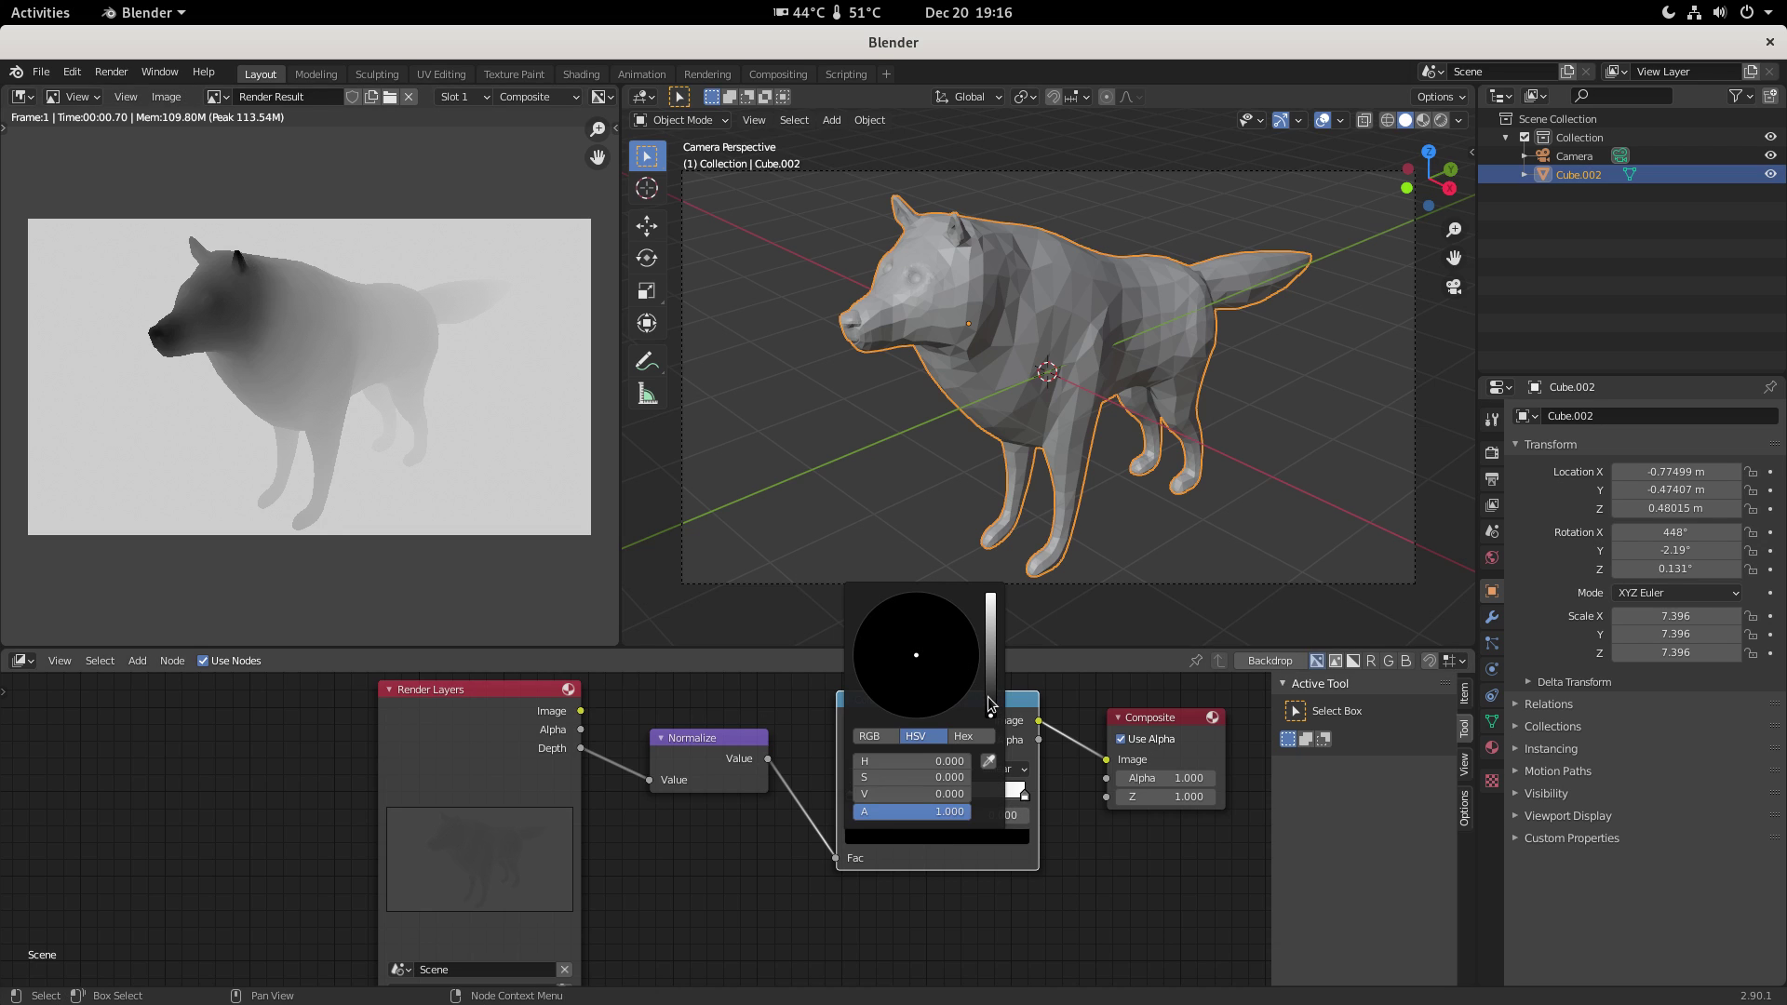
left_click_drag(992, 705, 993, 705)
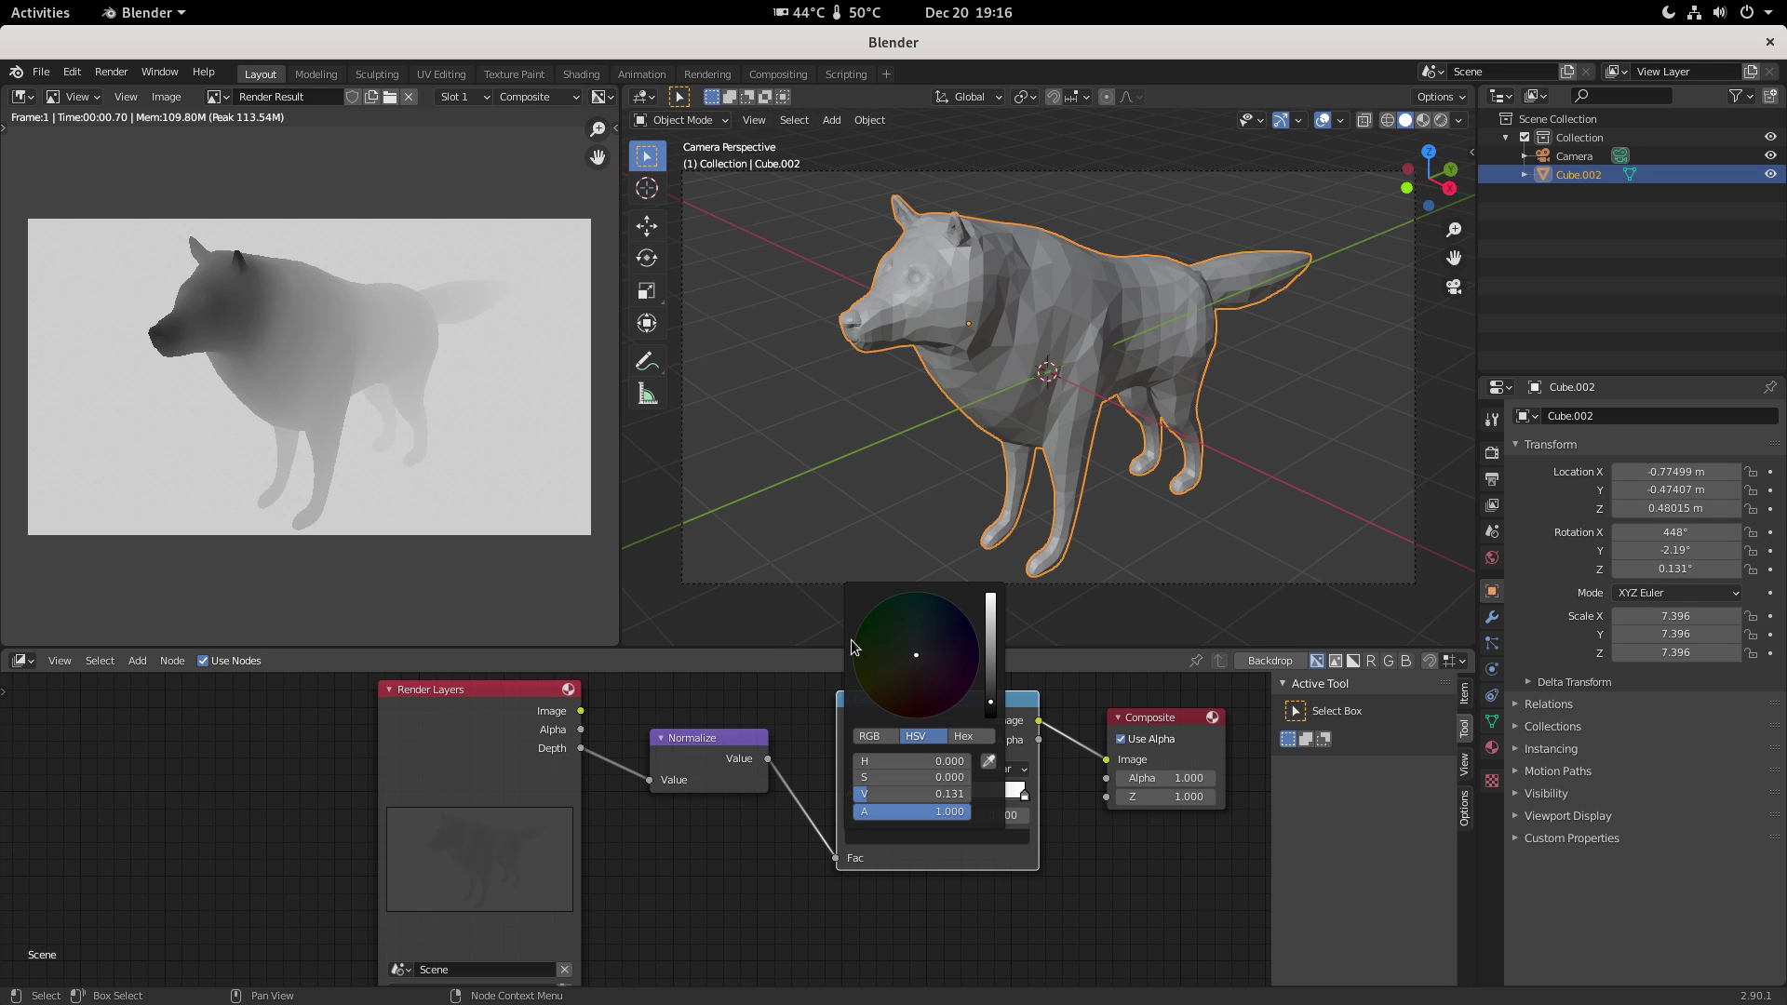
left_click(948, 625)
left_click_drag(947, 626, 952, 615)
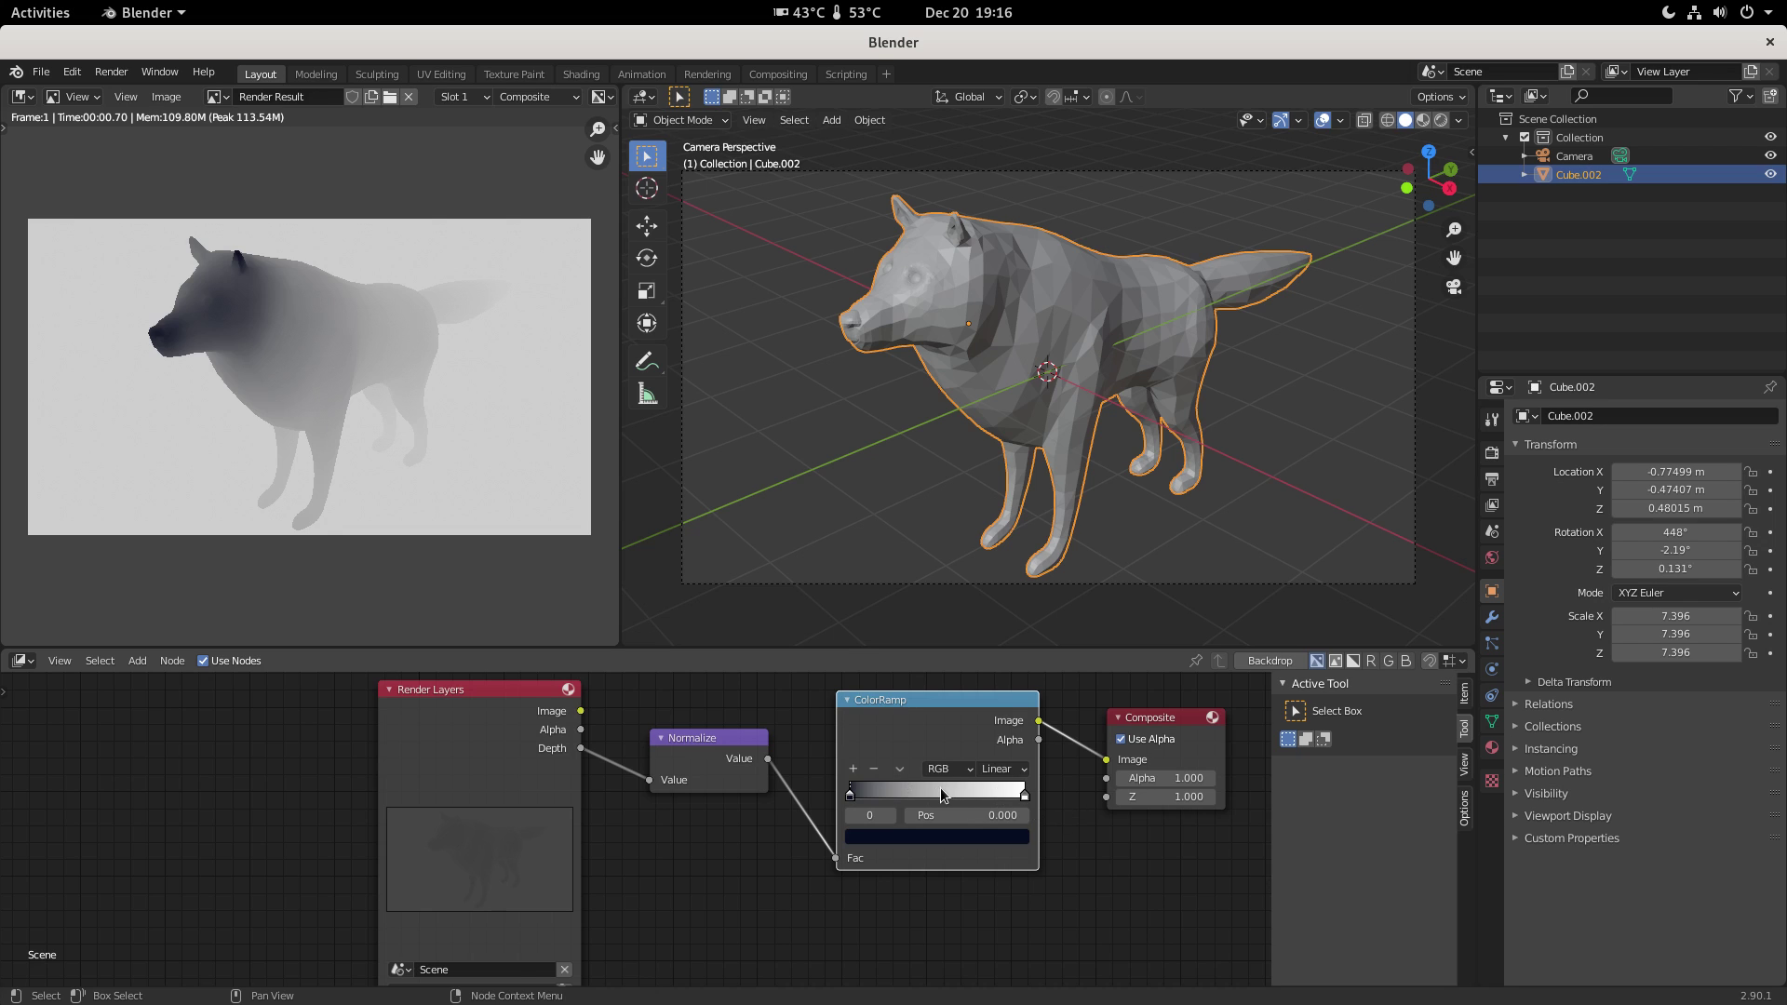
- Add a new ColorRamp stop and slide it to about position 0.945
left_click(852, 768)
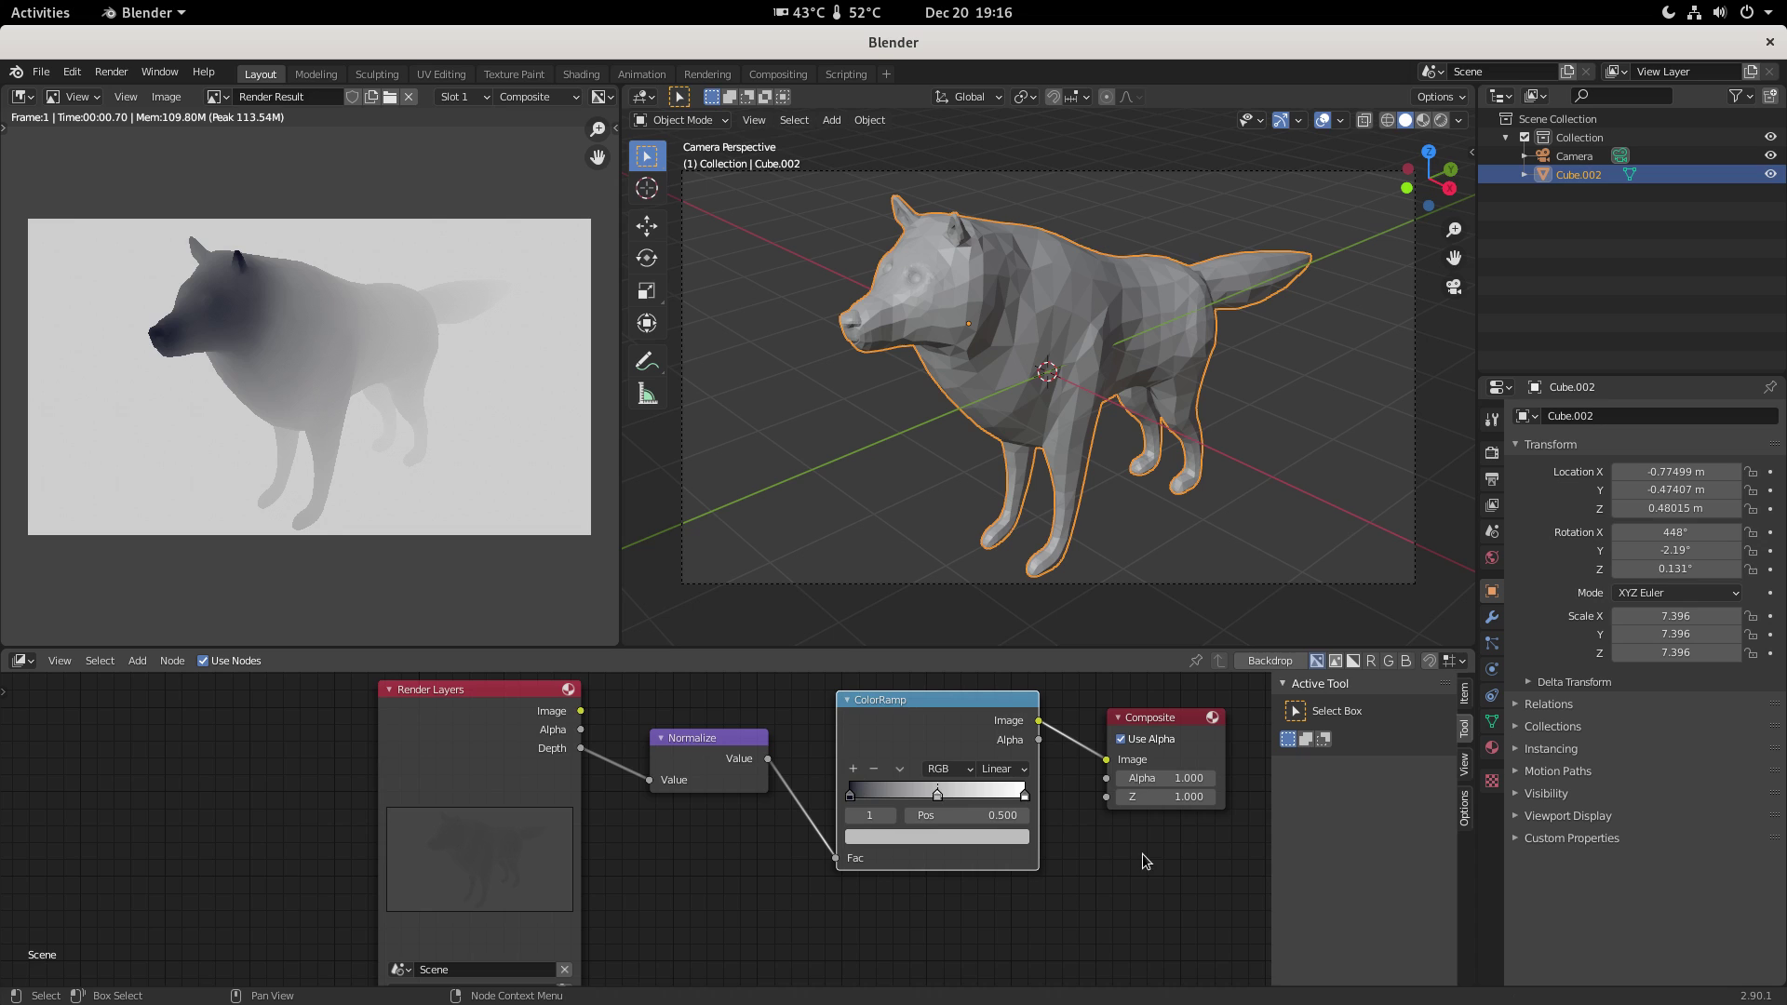
left_click_drag(936, 795, 1012, 796)
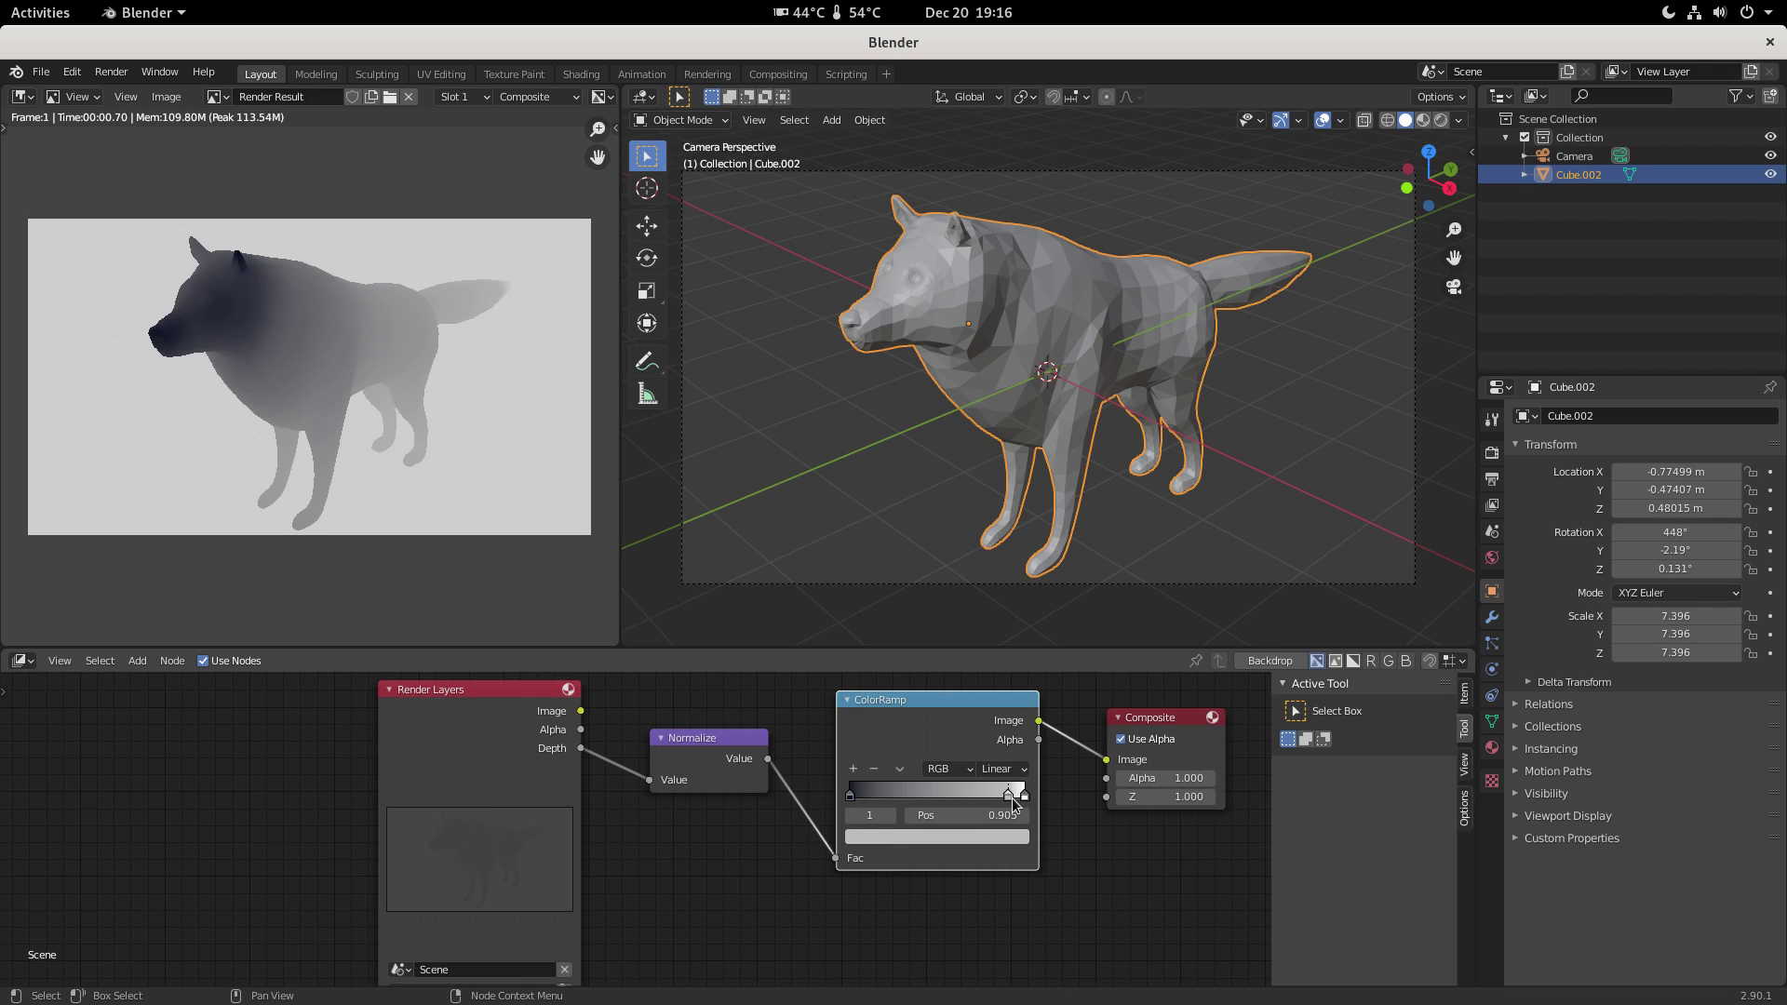
left_click_drag(1012, 798, 1021, 806)
- Colour the new stop a pale pink-purple on the colour wheel
left_click(980, 837)
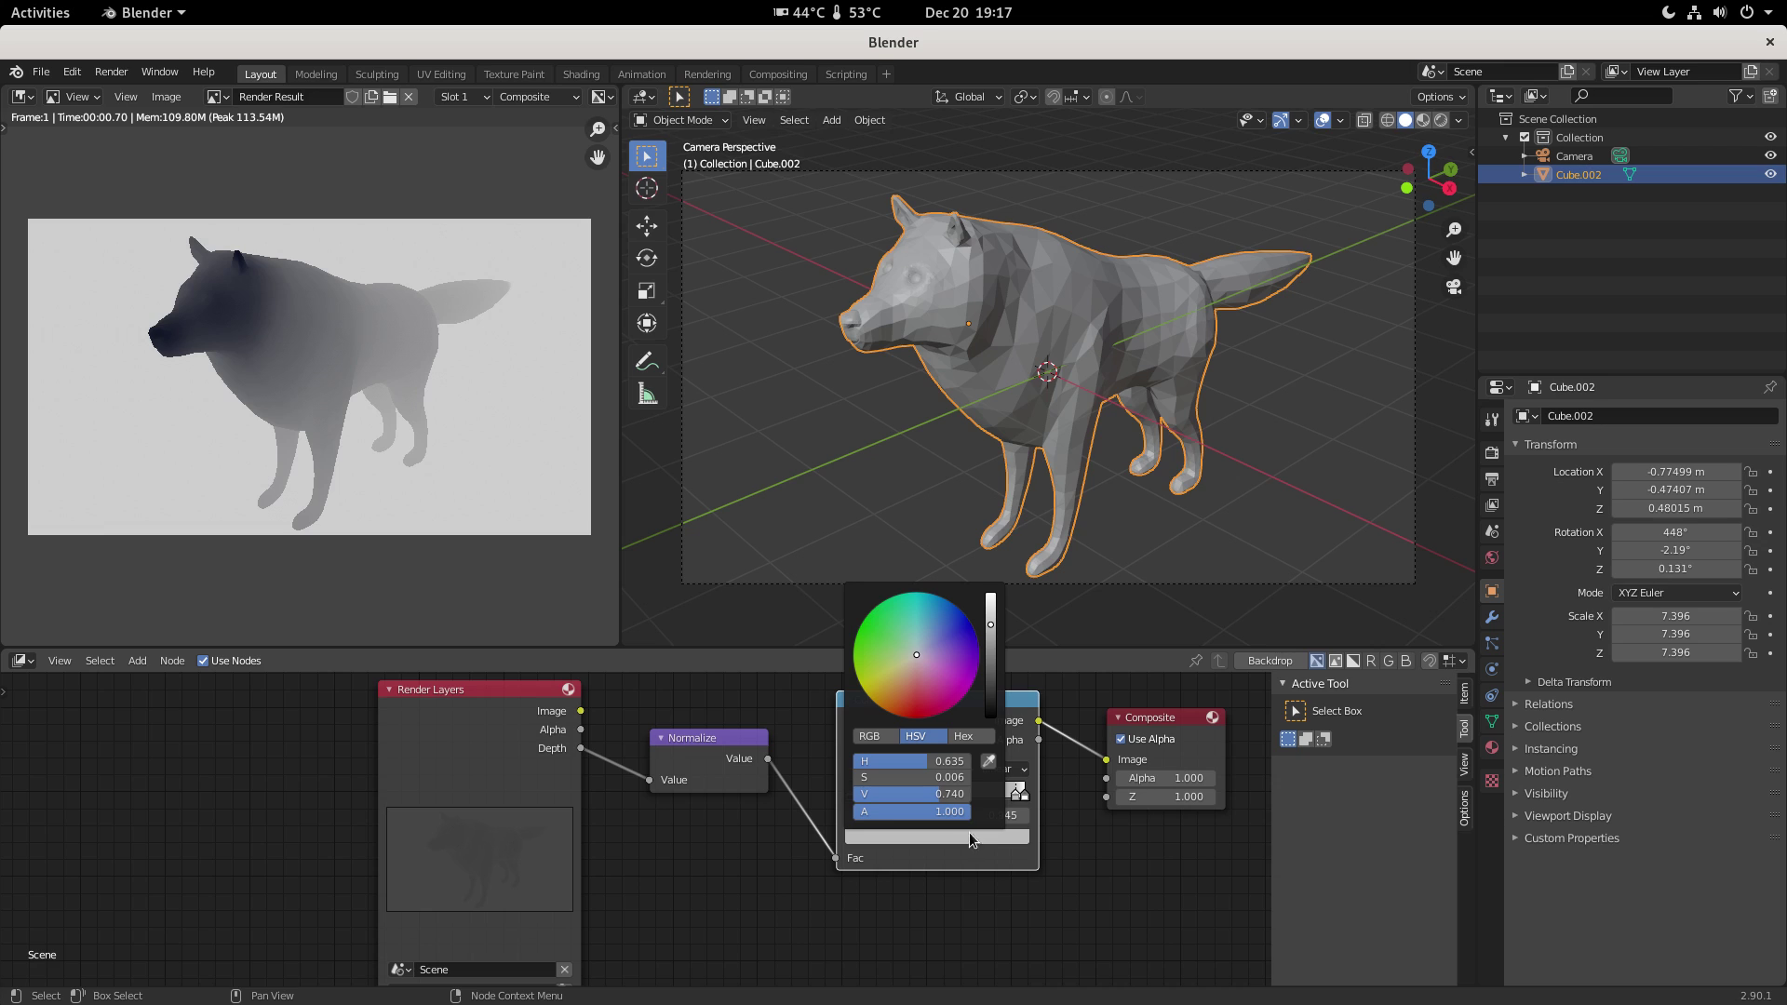
left_click(938, 618)
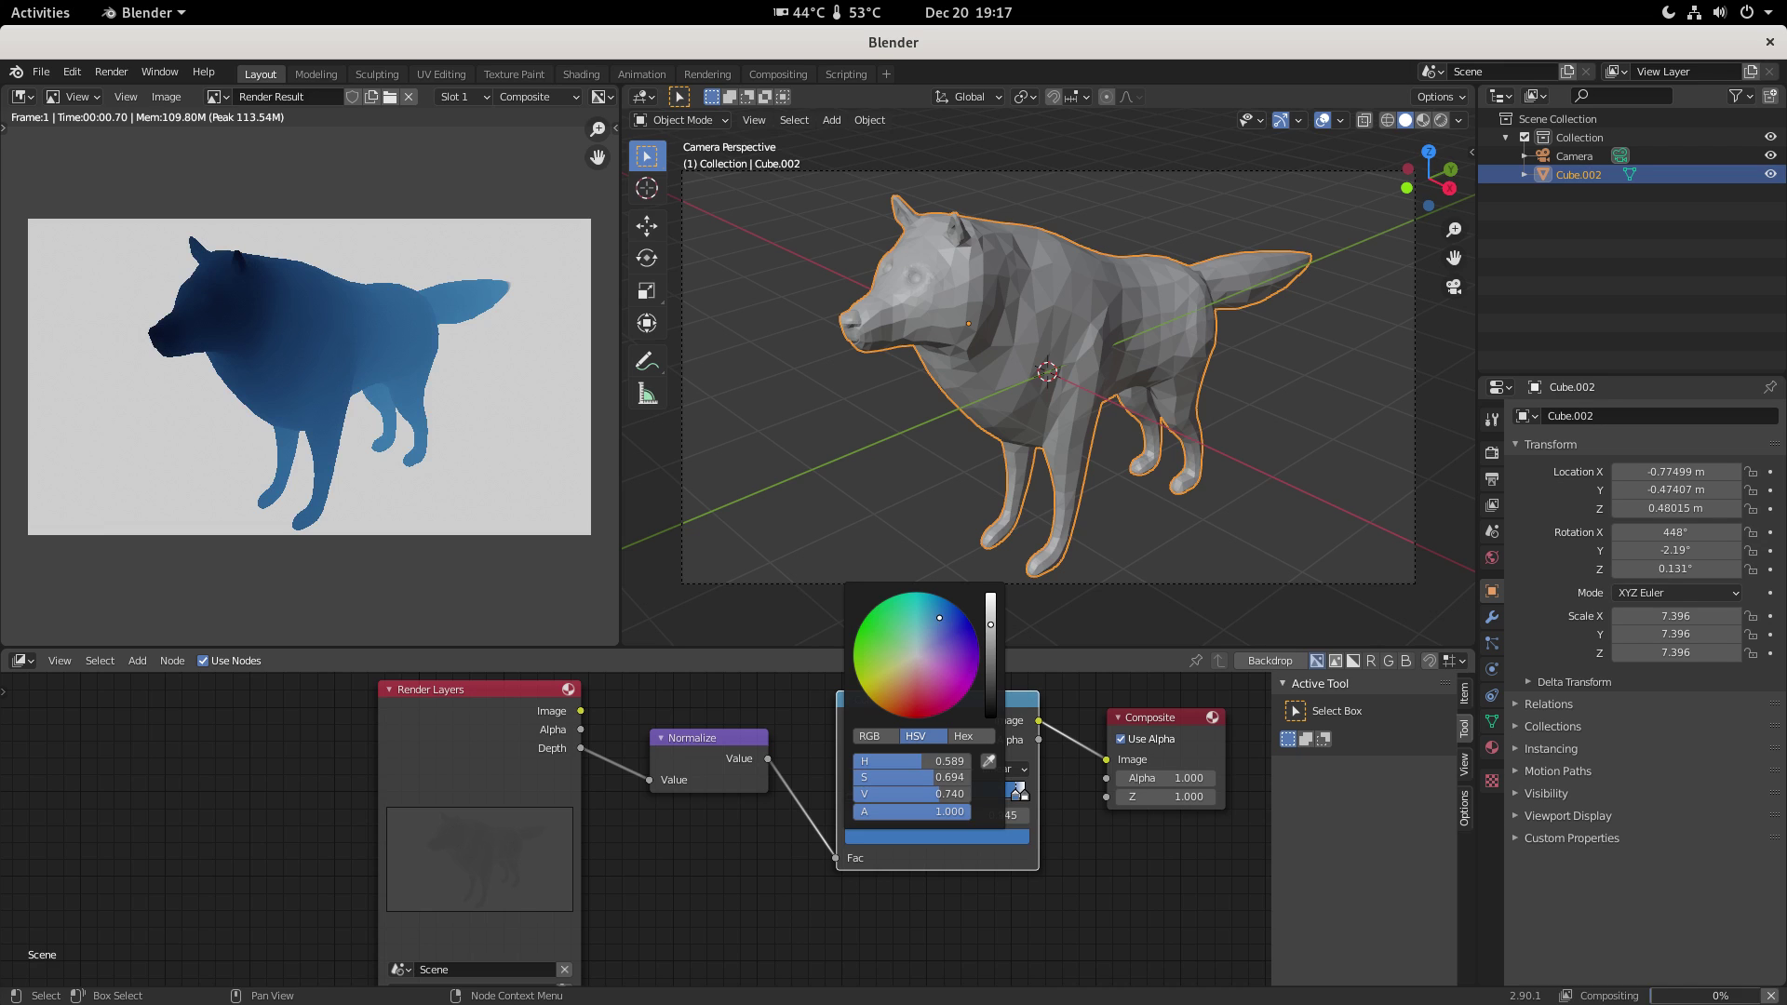
left_click(907, 602)
left_click(919, 629)
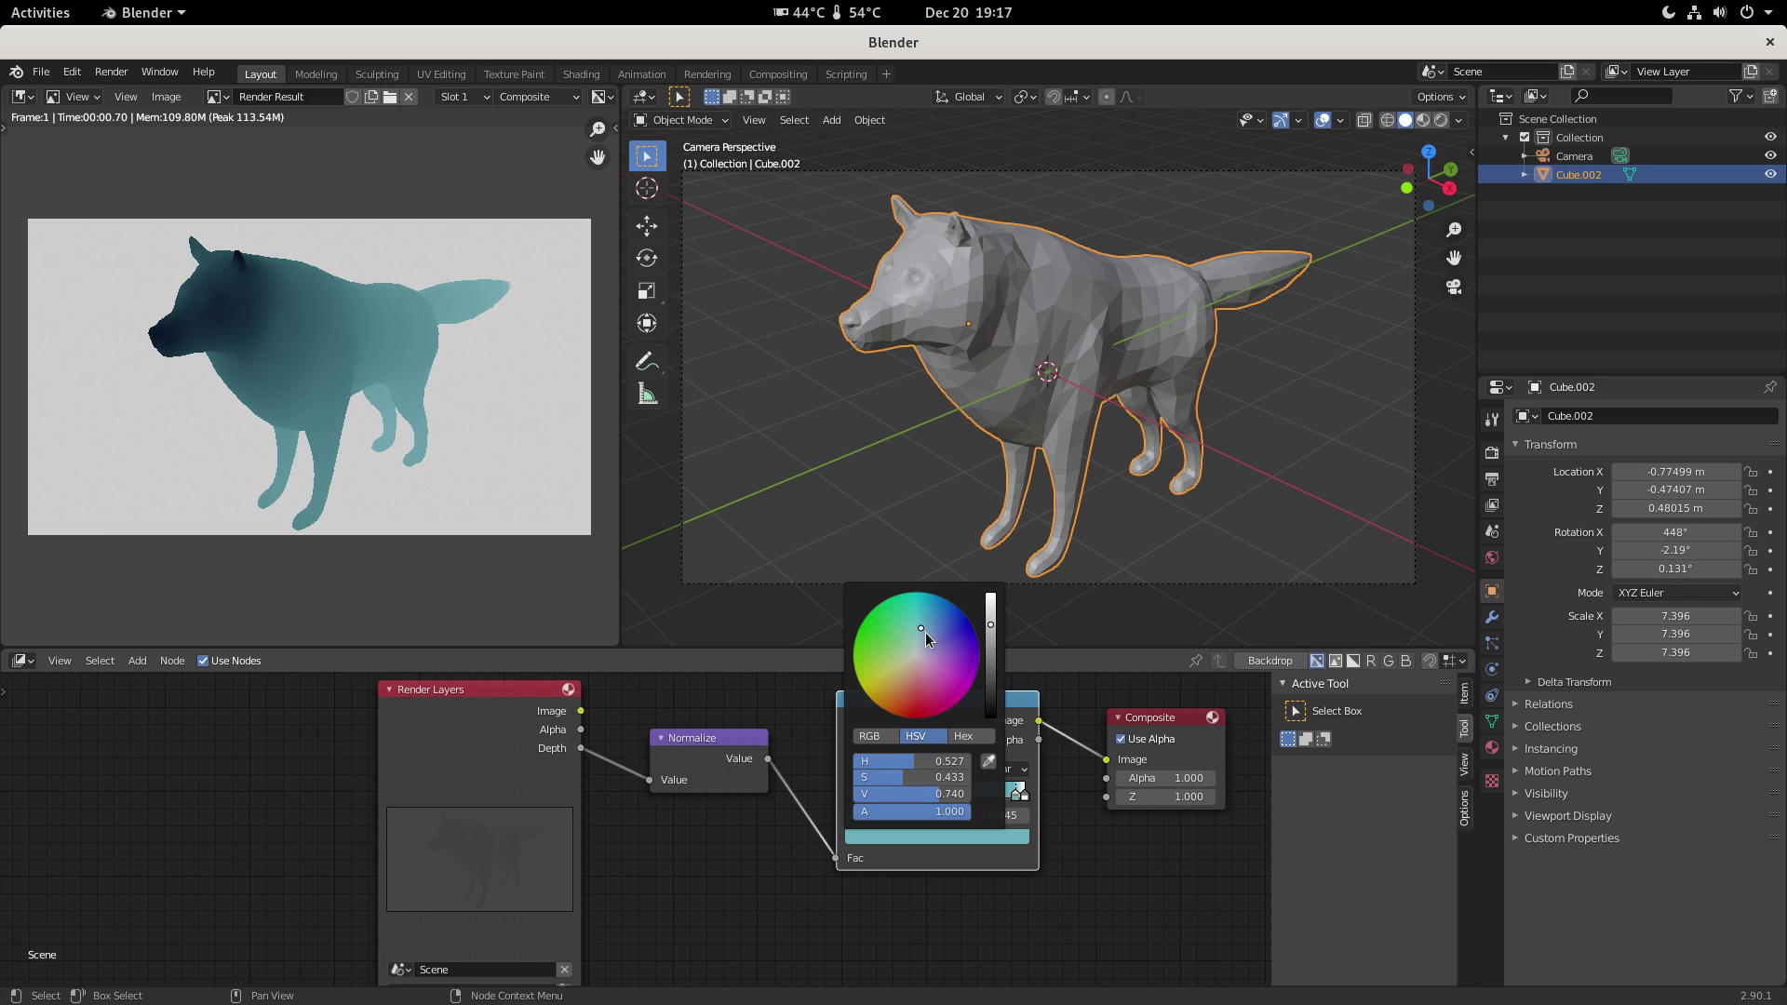
left_click(924, 638)
left_click(942, 656)
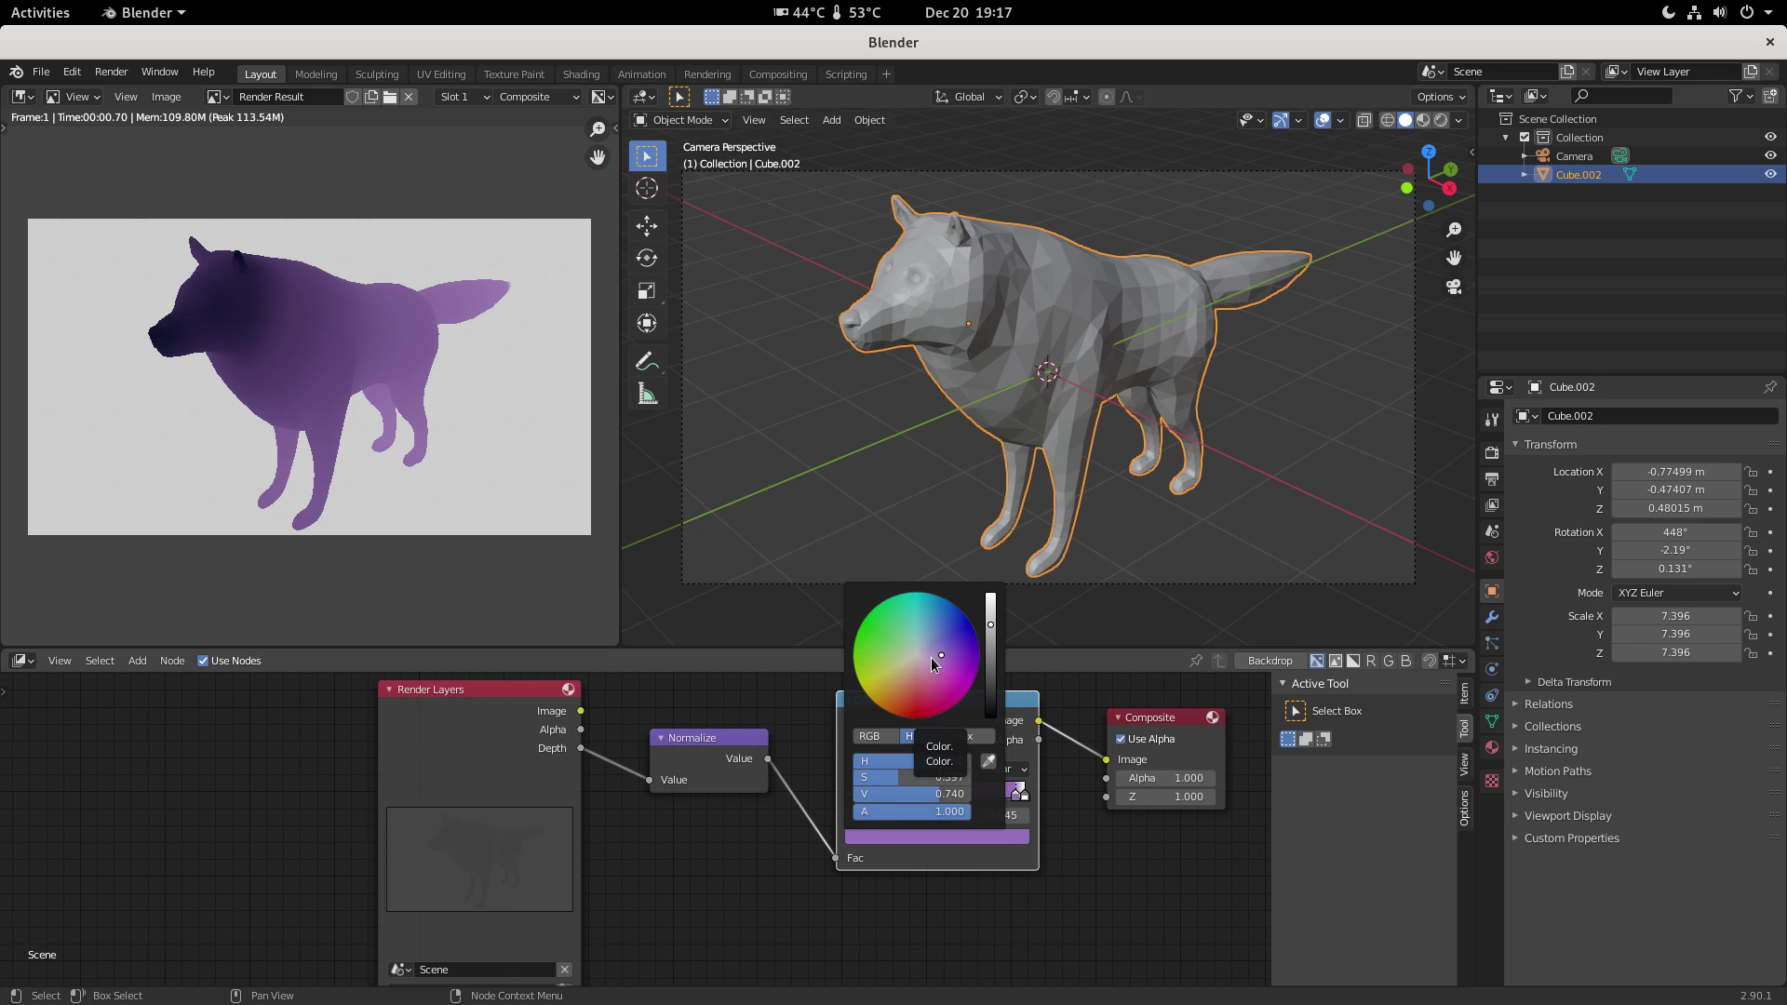
left_click(926, 667)
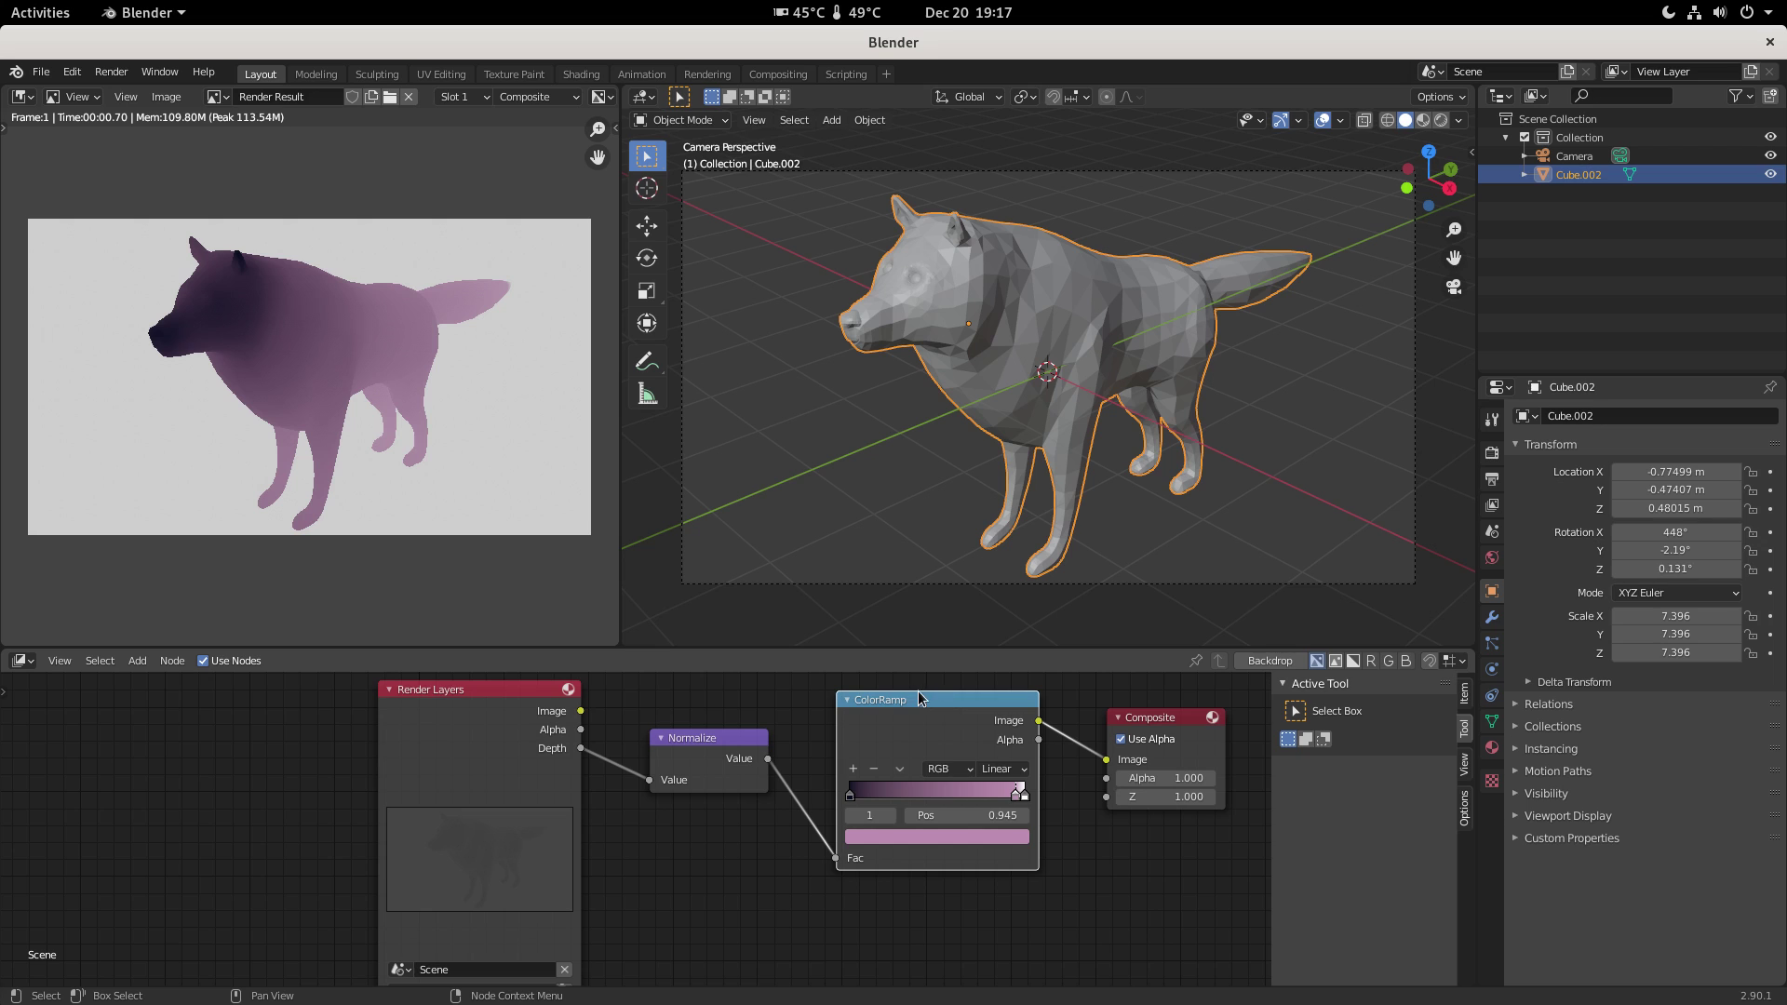
- Move the ColorRamp and Normalize nodes further left
left_click_drag(895, 701, 860, 723)
left_click_drag(738, 748, 683, 749)
left_click_drag(886, 736, 817, 737)
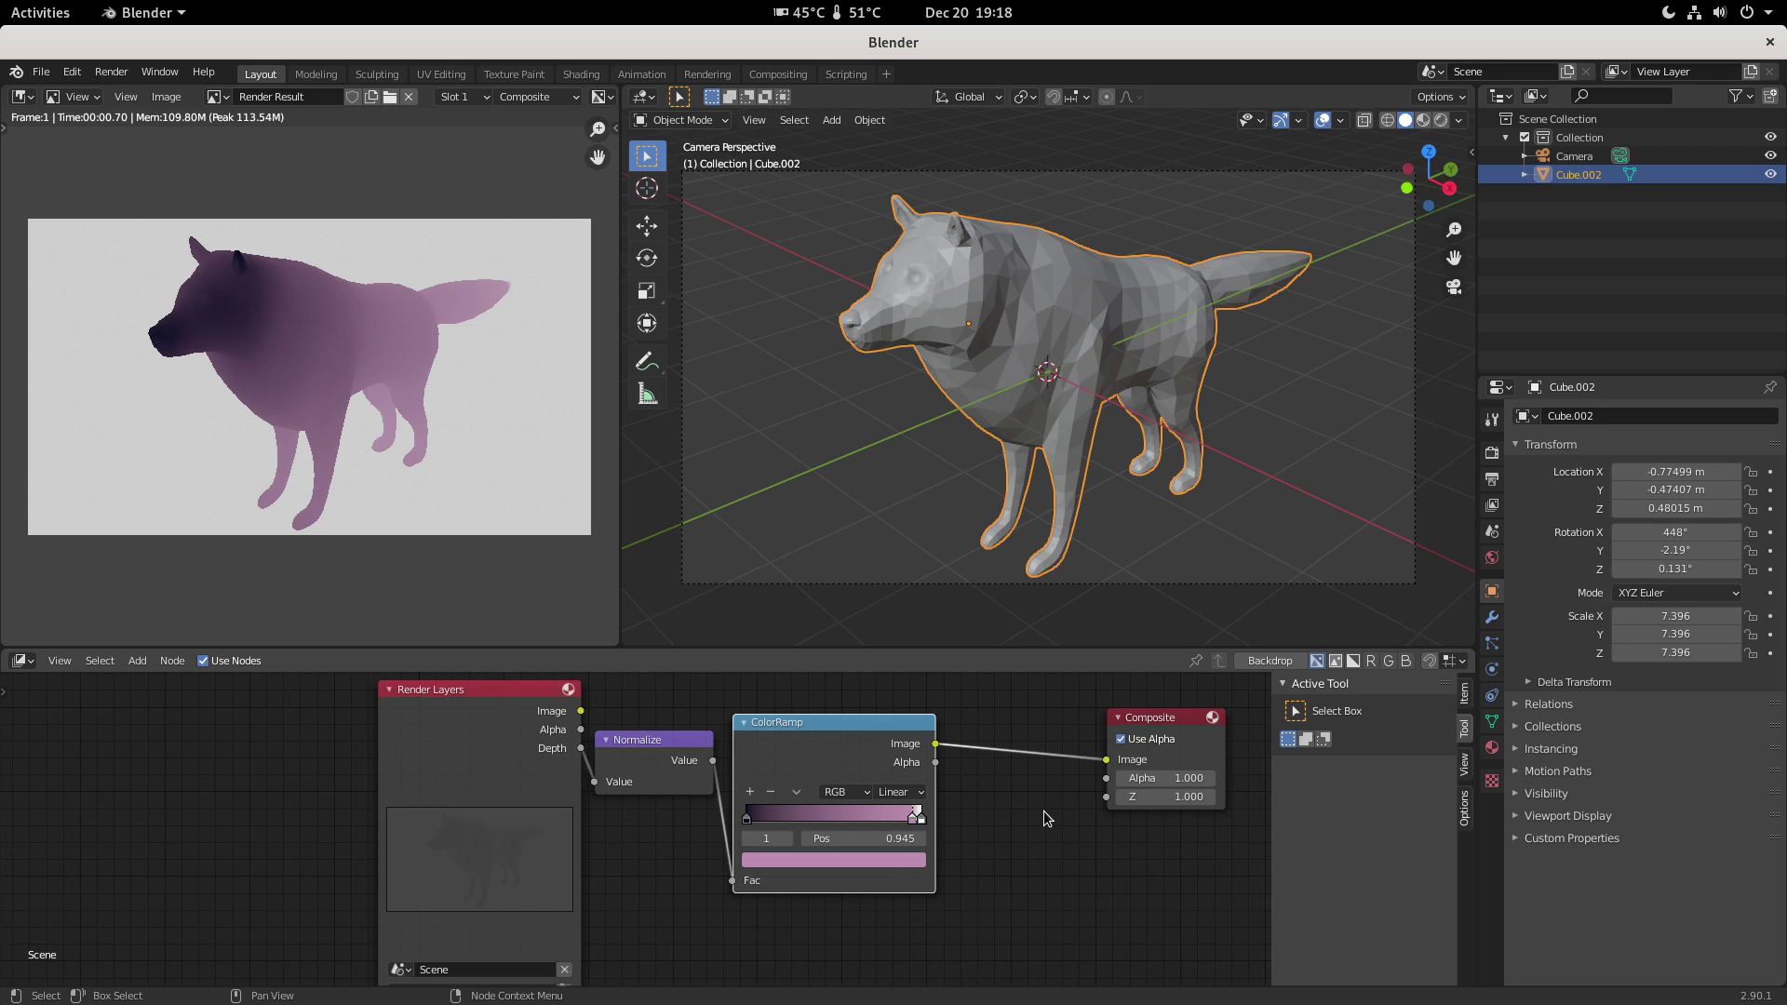
- Add an Invert node, found by searching 'in', after the ColorRamp
key("shift+a")
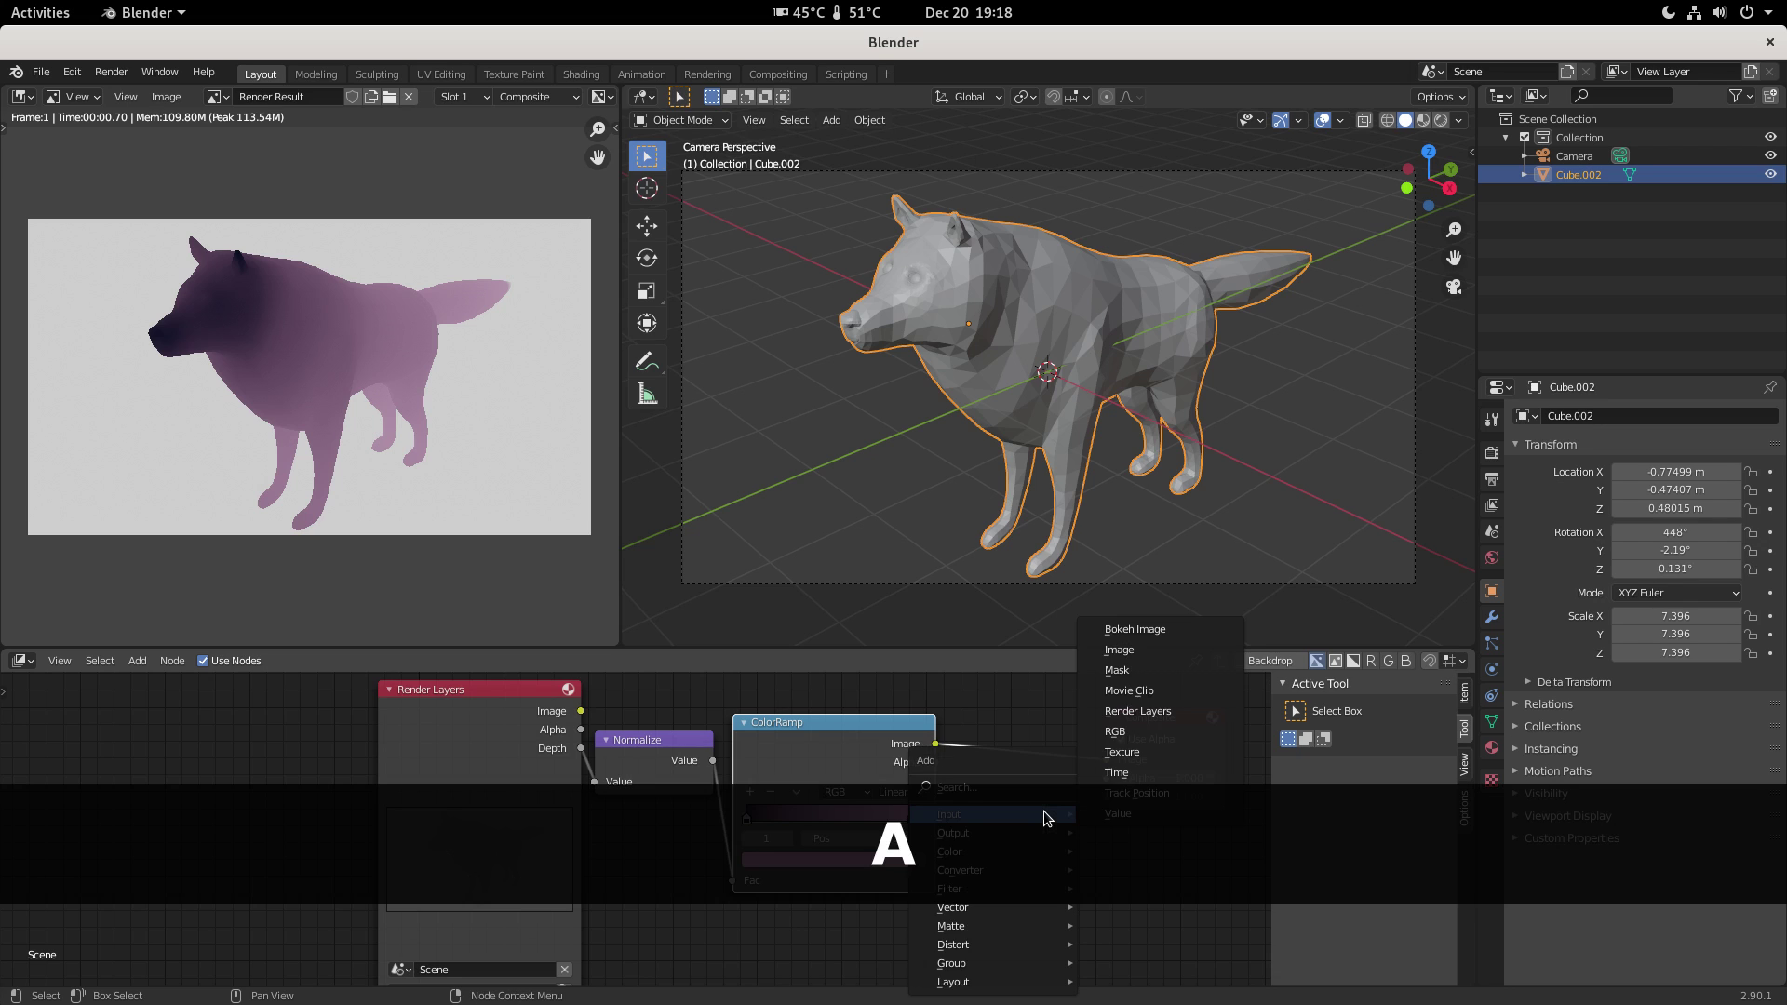
left_click(992, 784)
type("in")
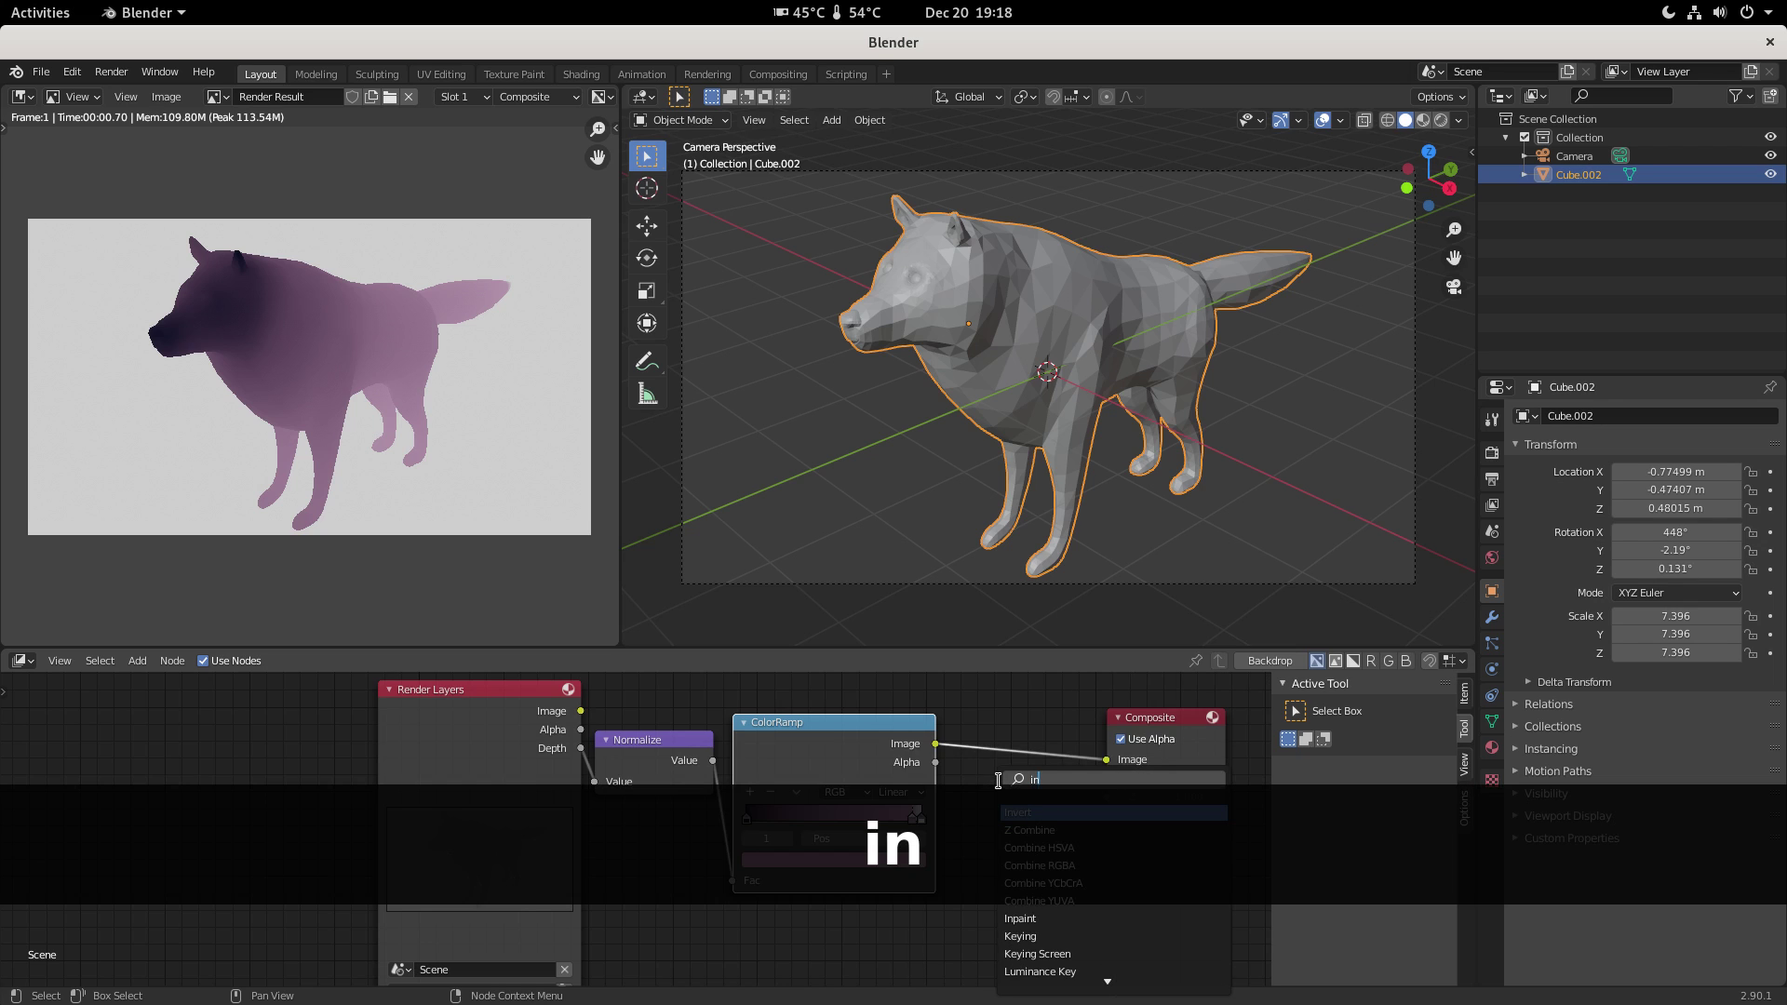
left_click(1042, 810)
left_click(1103, 815)
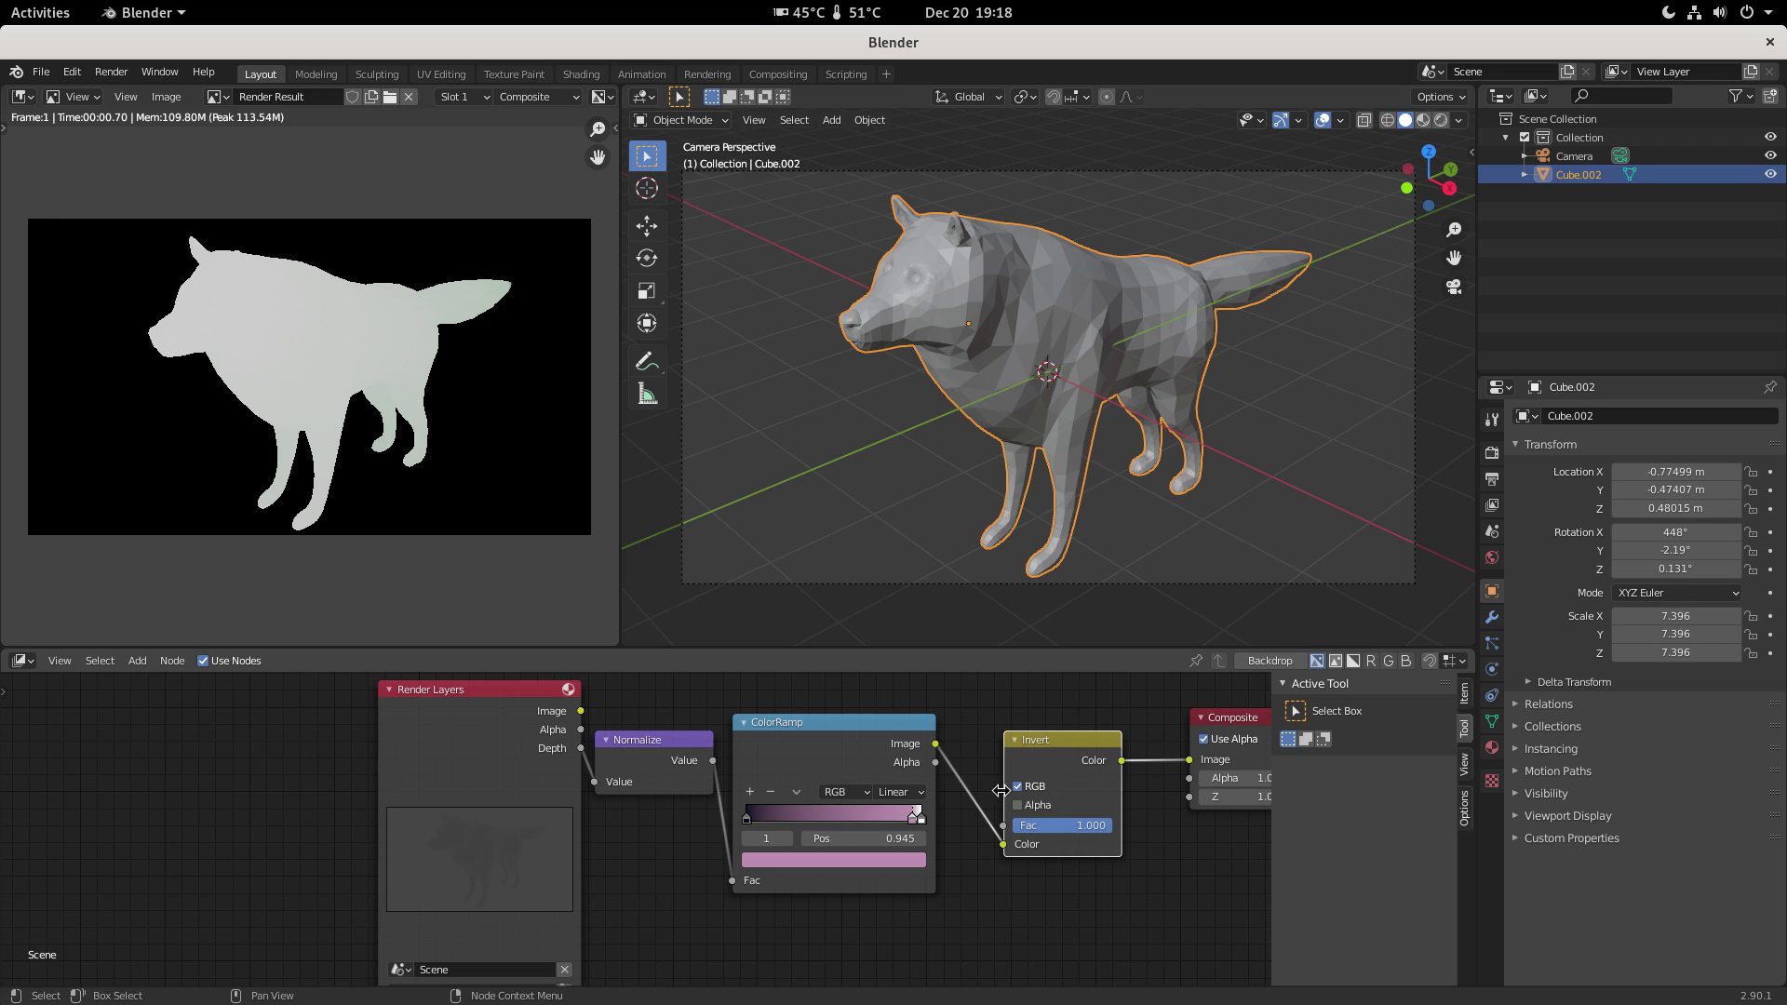
- Link ColorRamp straight to Composite, delete the Invert node and move Composite left
left_click_drag(935, 744, 1200, 762)
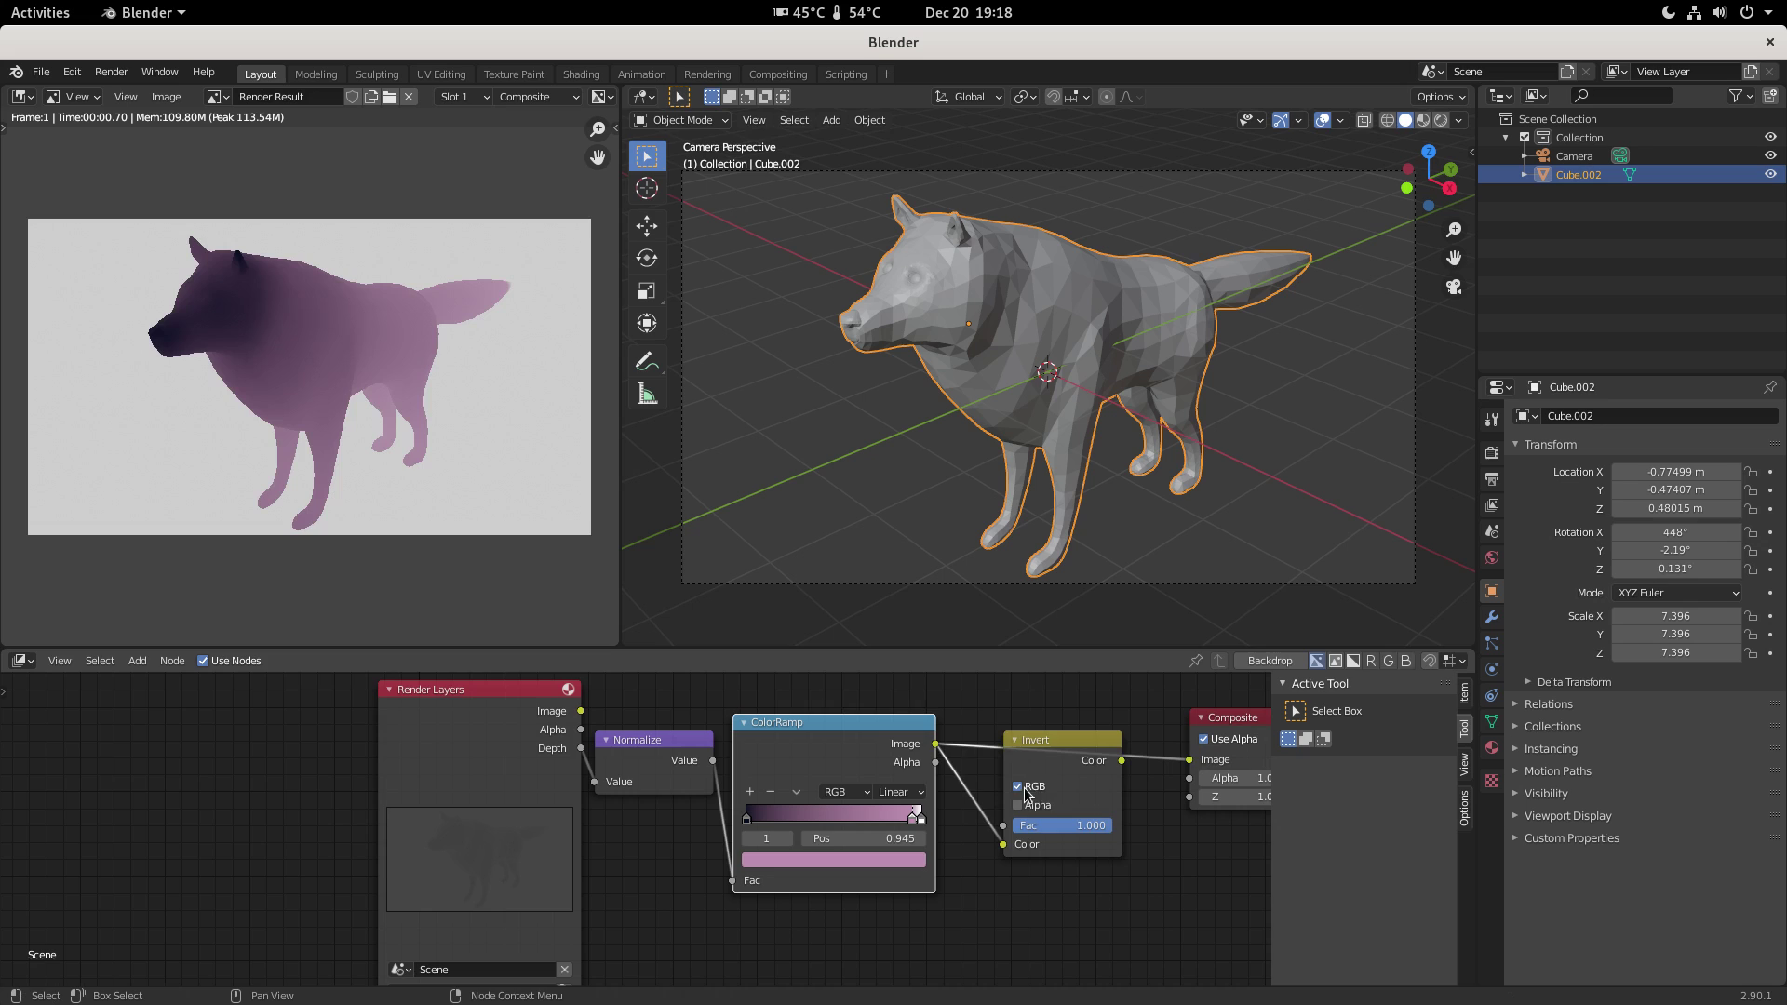
left_click_drag(1045, 749, 1053, 834)
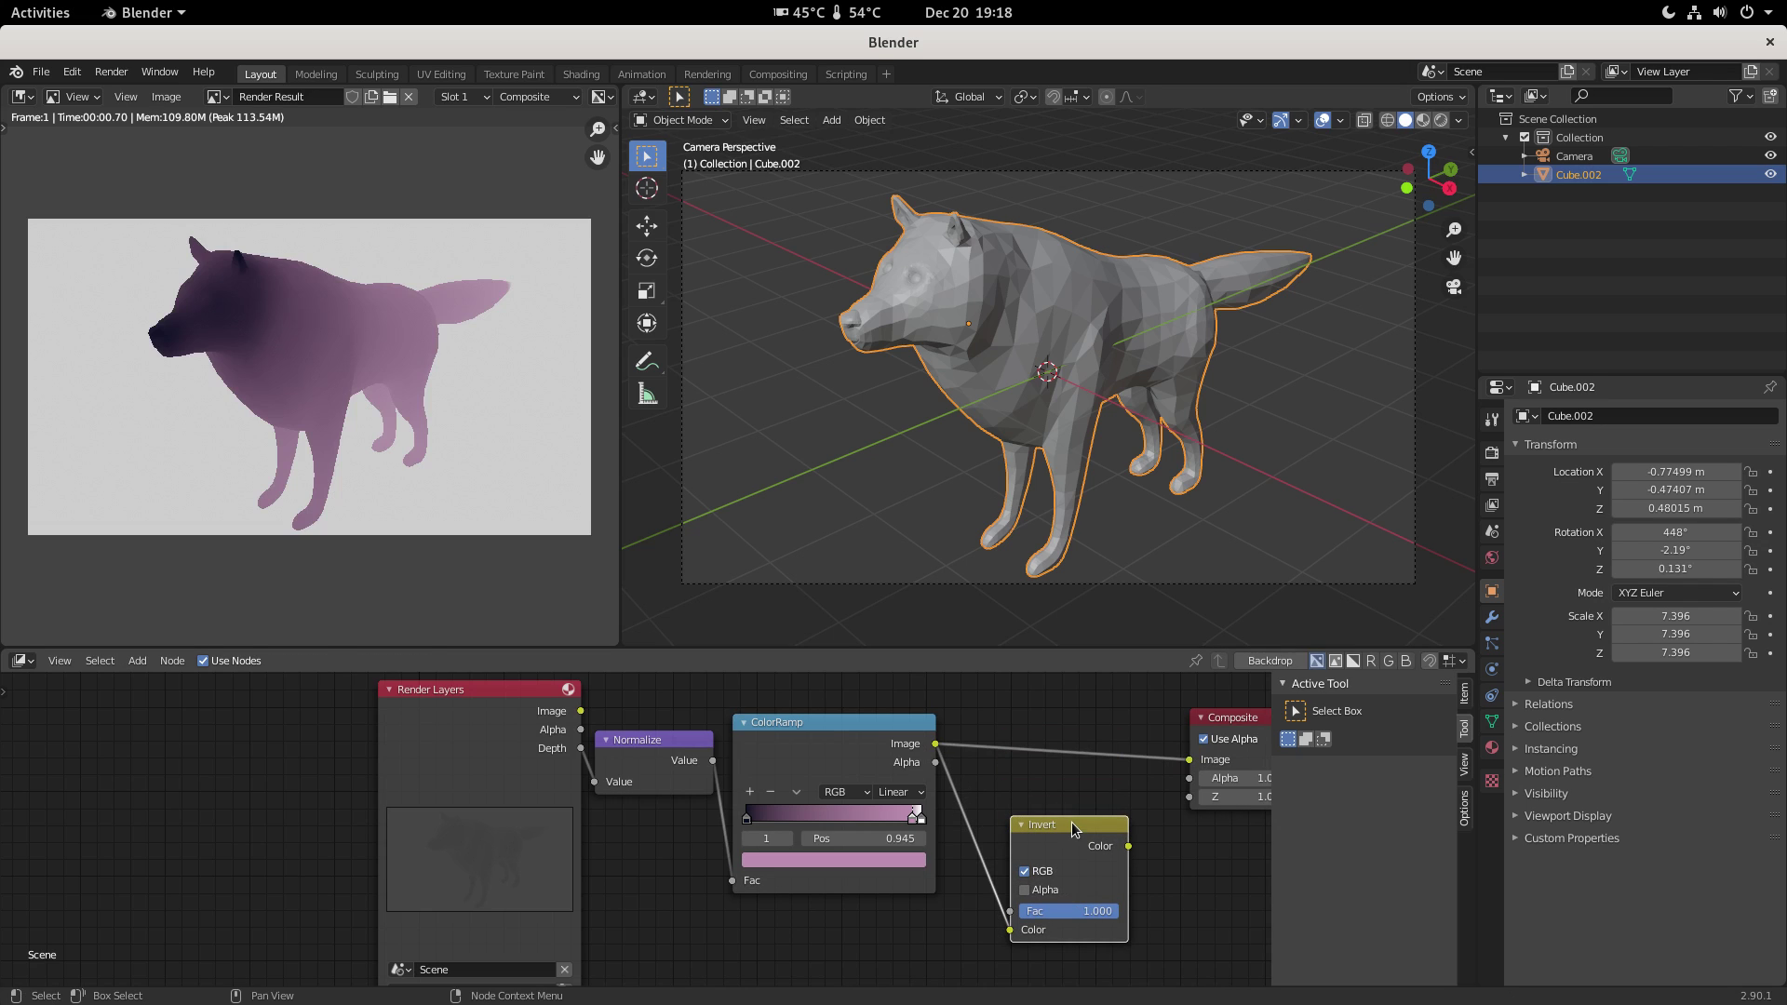
key("x")
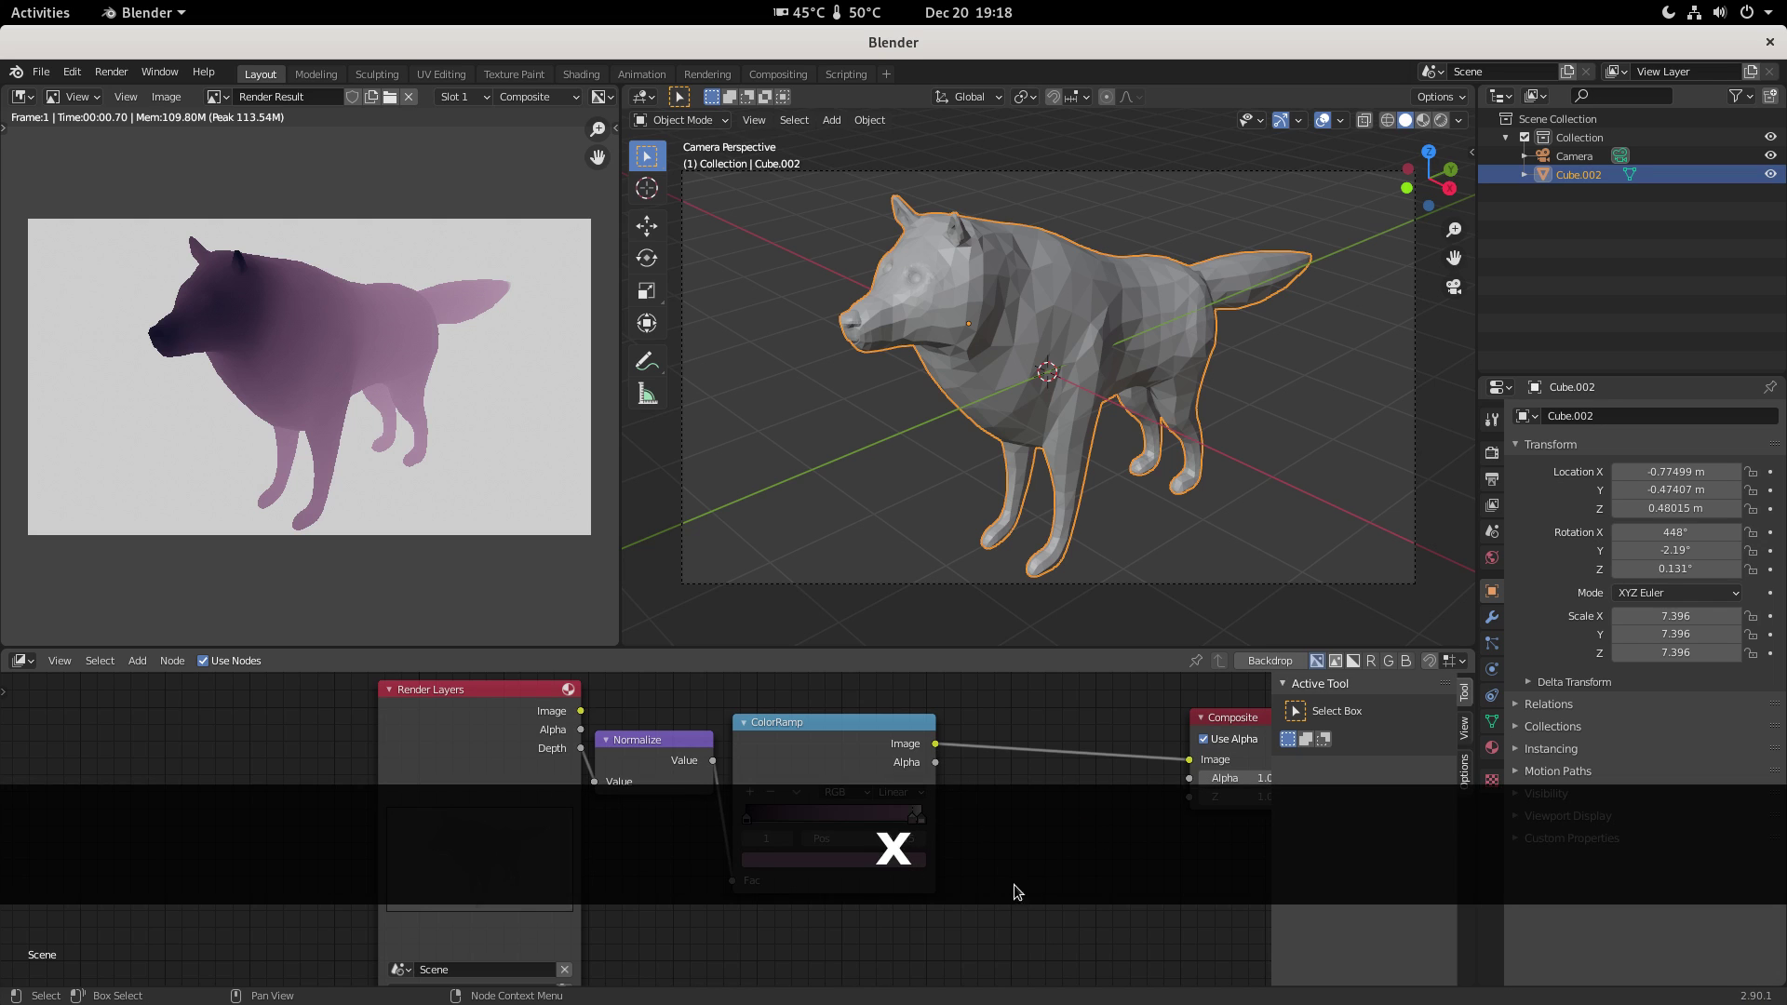
left_click_drag(1243, 716, 1203, 712)
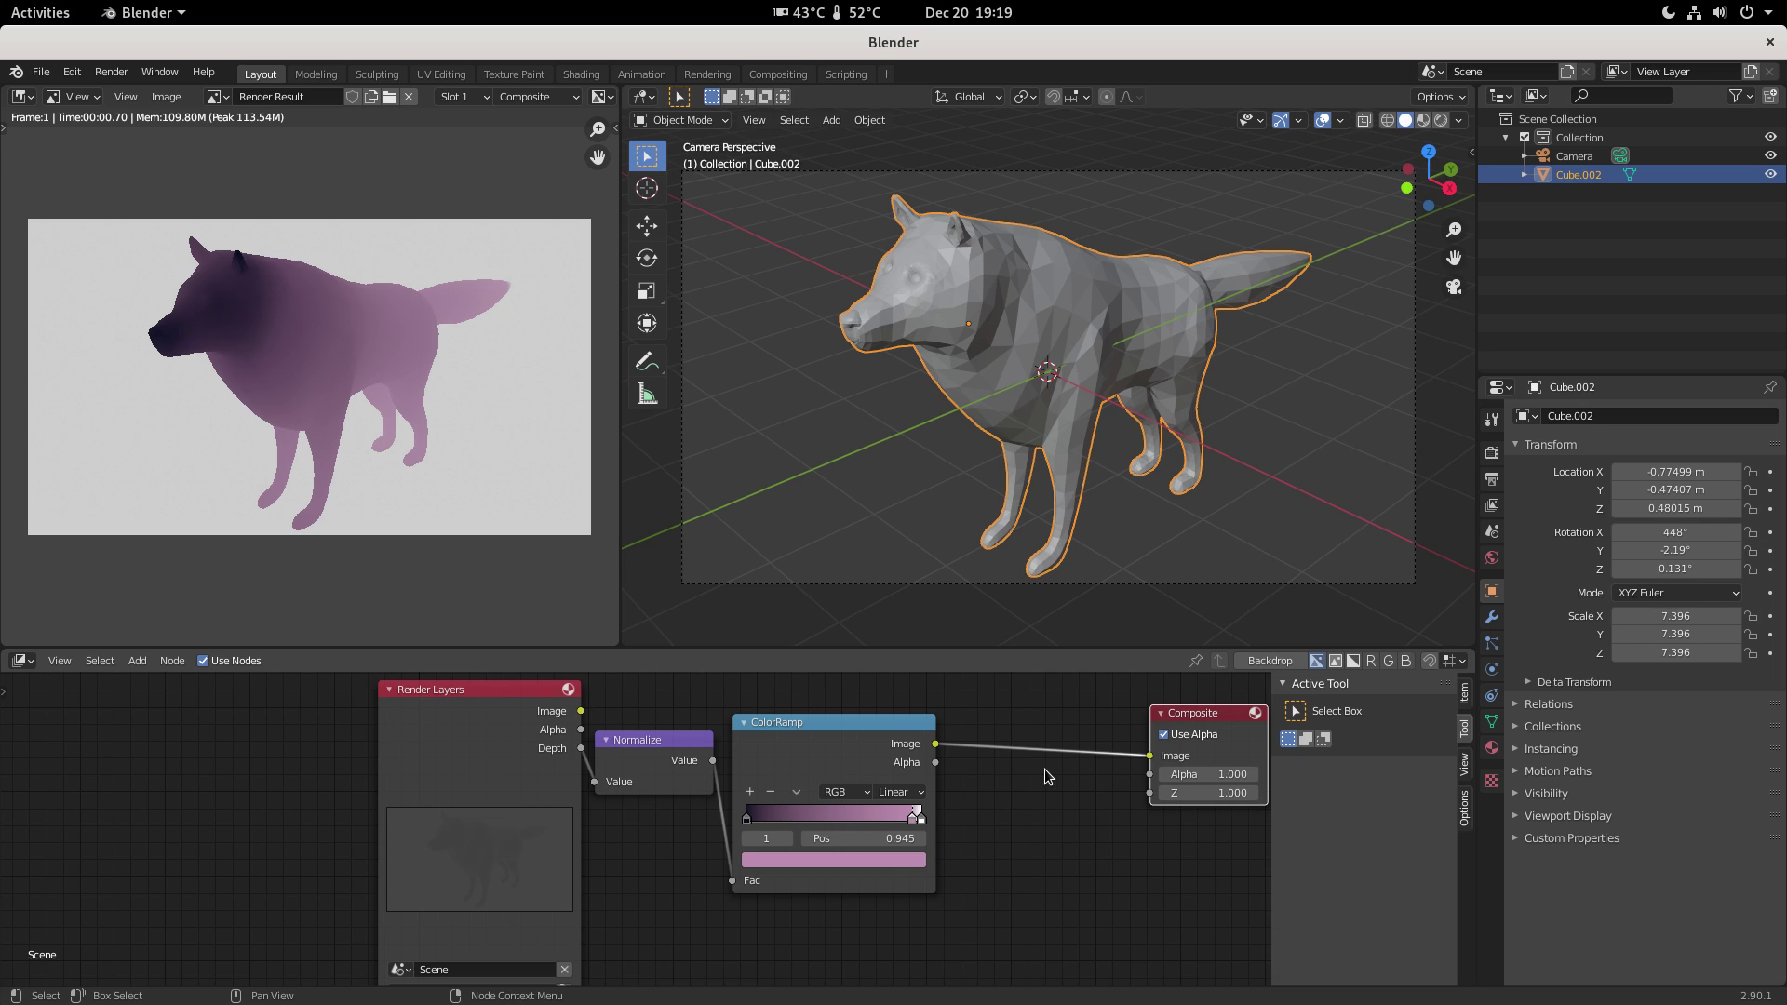
- Move the Render Layers, Normalize and ColorRamp nodes leftward to tidy the layout
left_click_drag(500, 689, 440, 686)
left_click_drag(657, 740, 610, 730)
left_click_drag(762, 722, 723, 714)
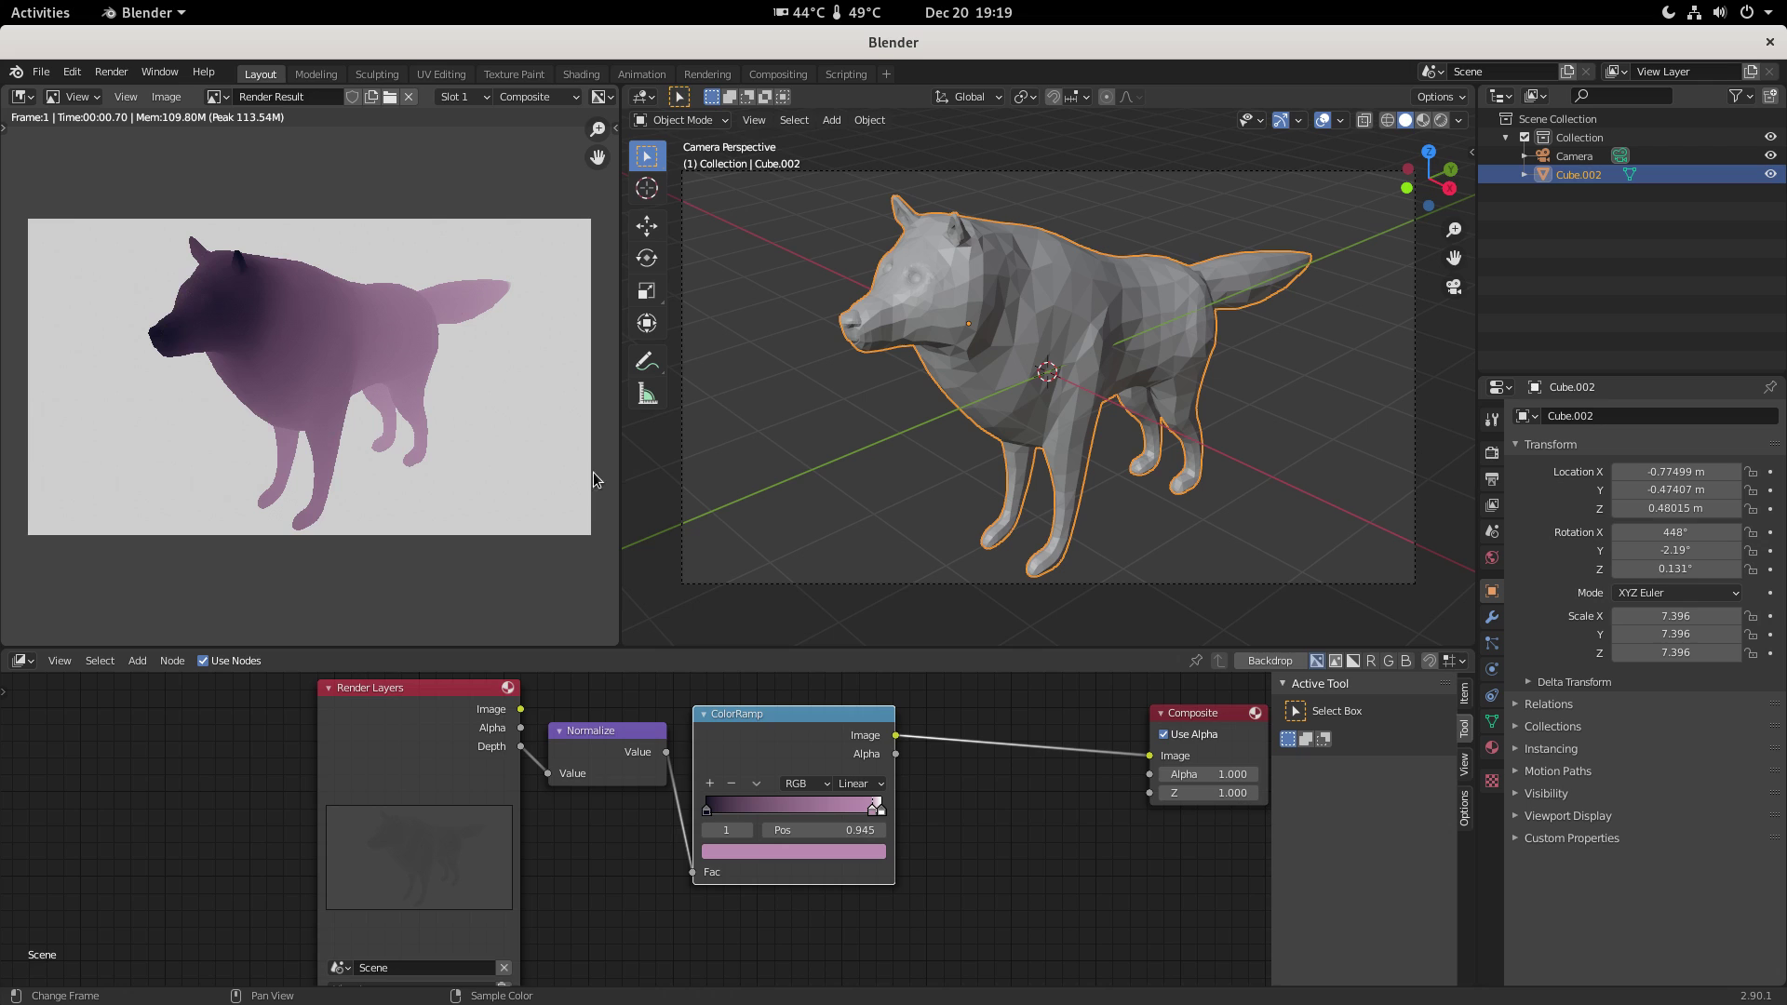
- Set the PNG output Color Depth to 16 bit, then show the Render Properties
left_click(1492, 479)
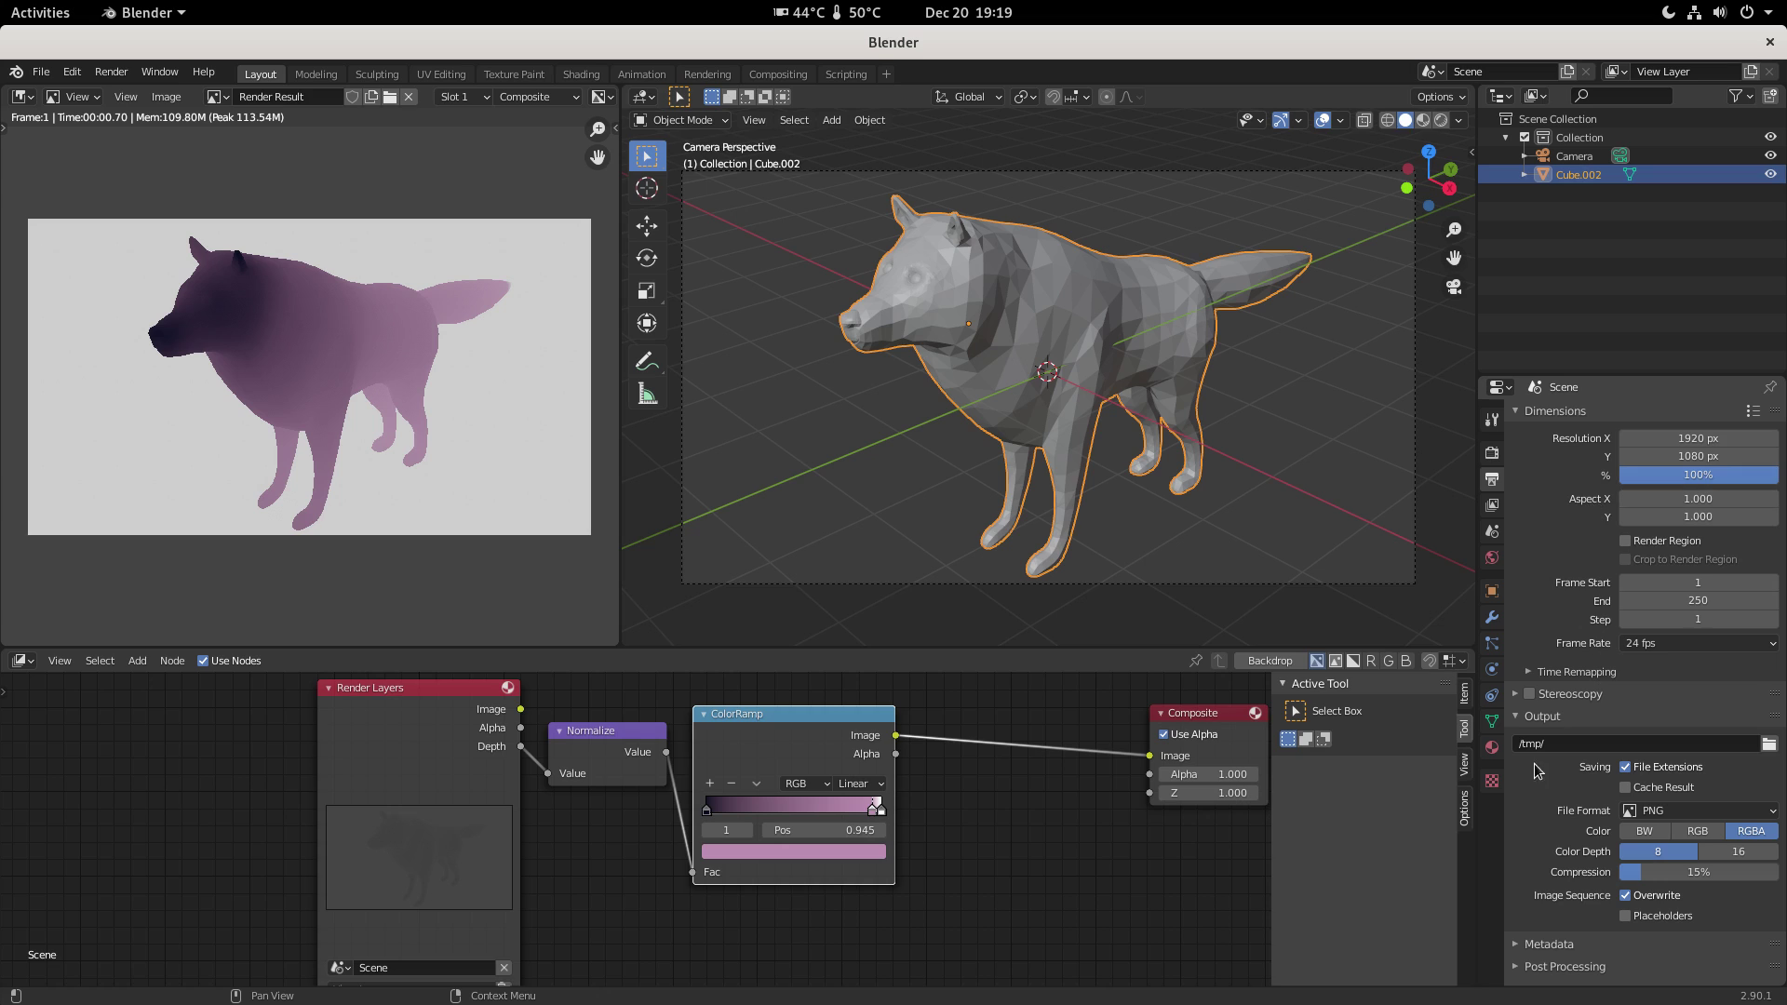
left_click(1733, 853)
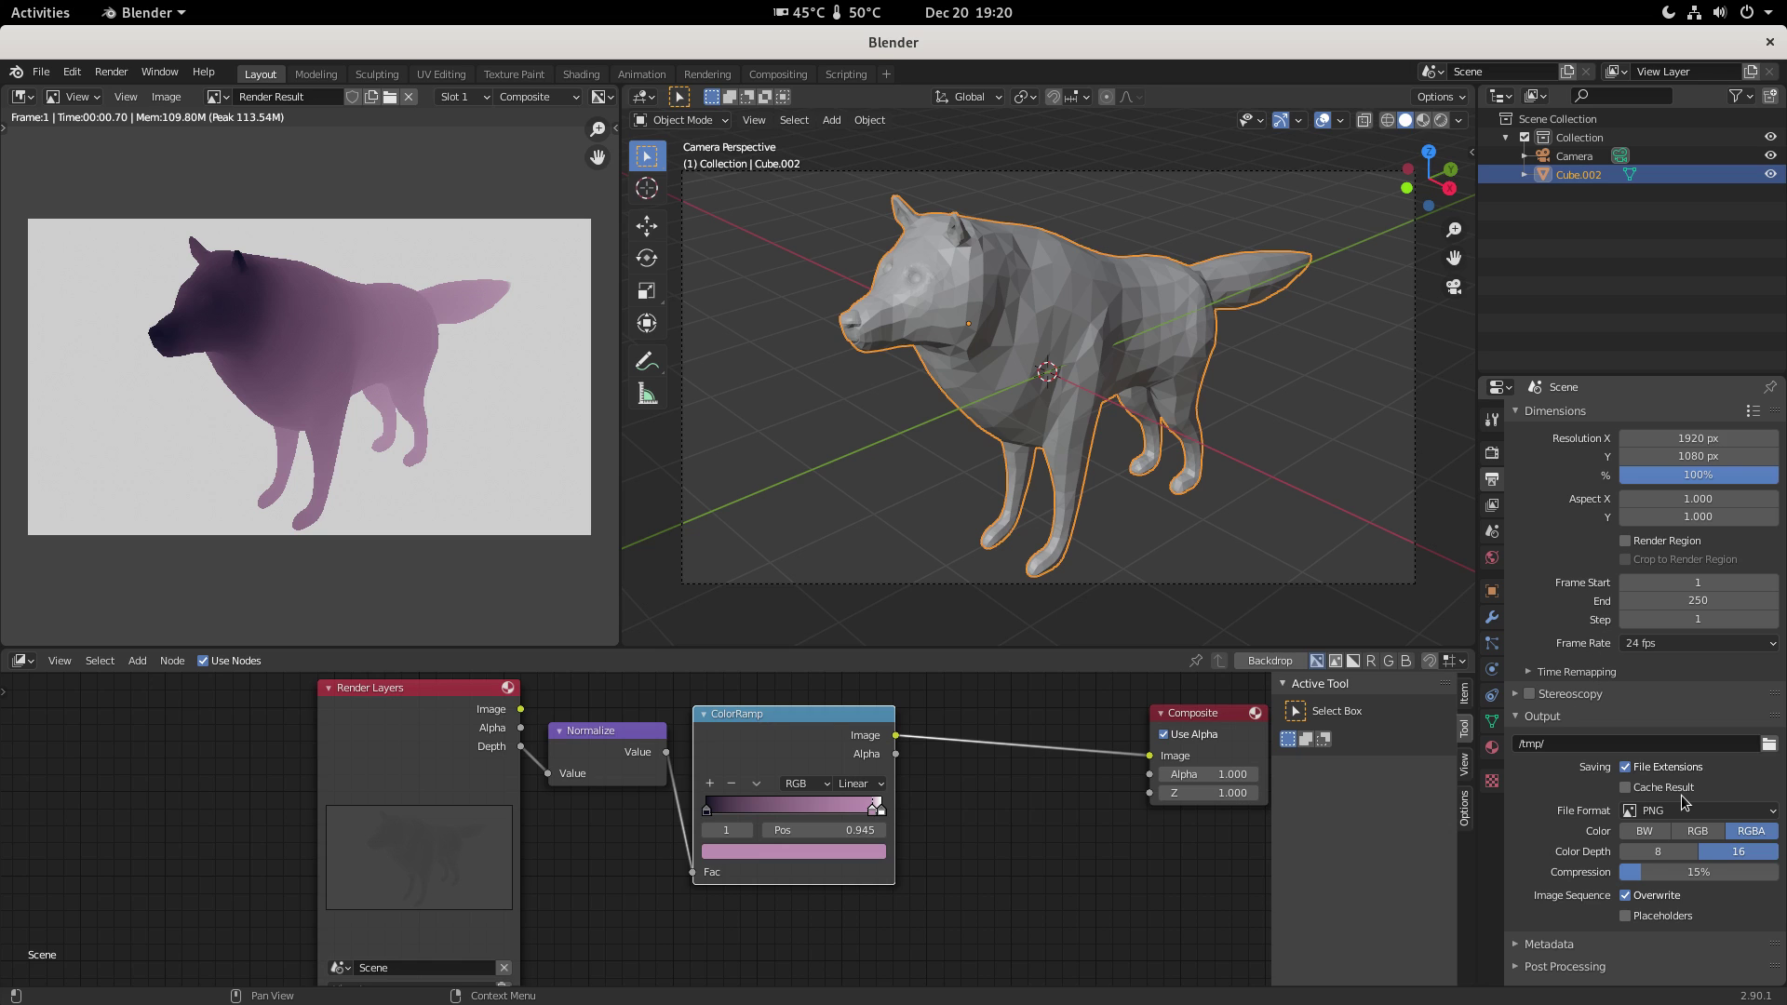
left_click(1498, 455)
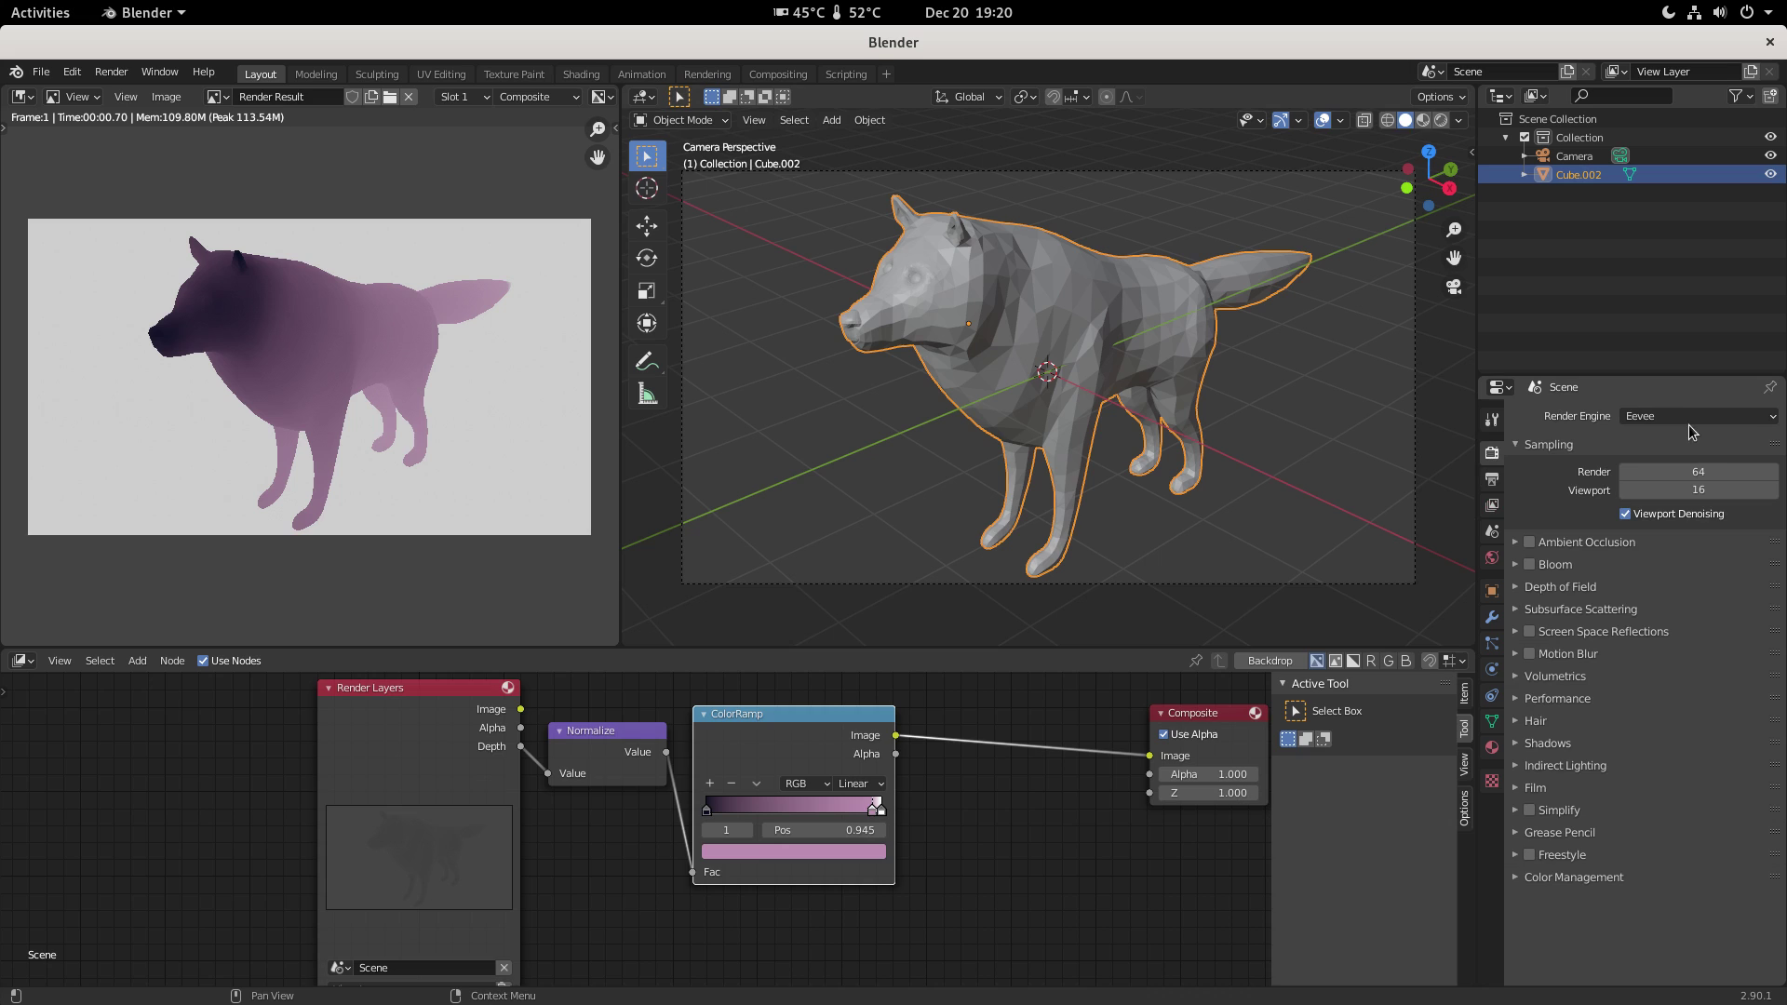
- Switch the render engine to Cycles with GPU Compute as the device
left_click(1638, 420)
left_click(1670, 486)
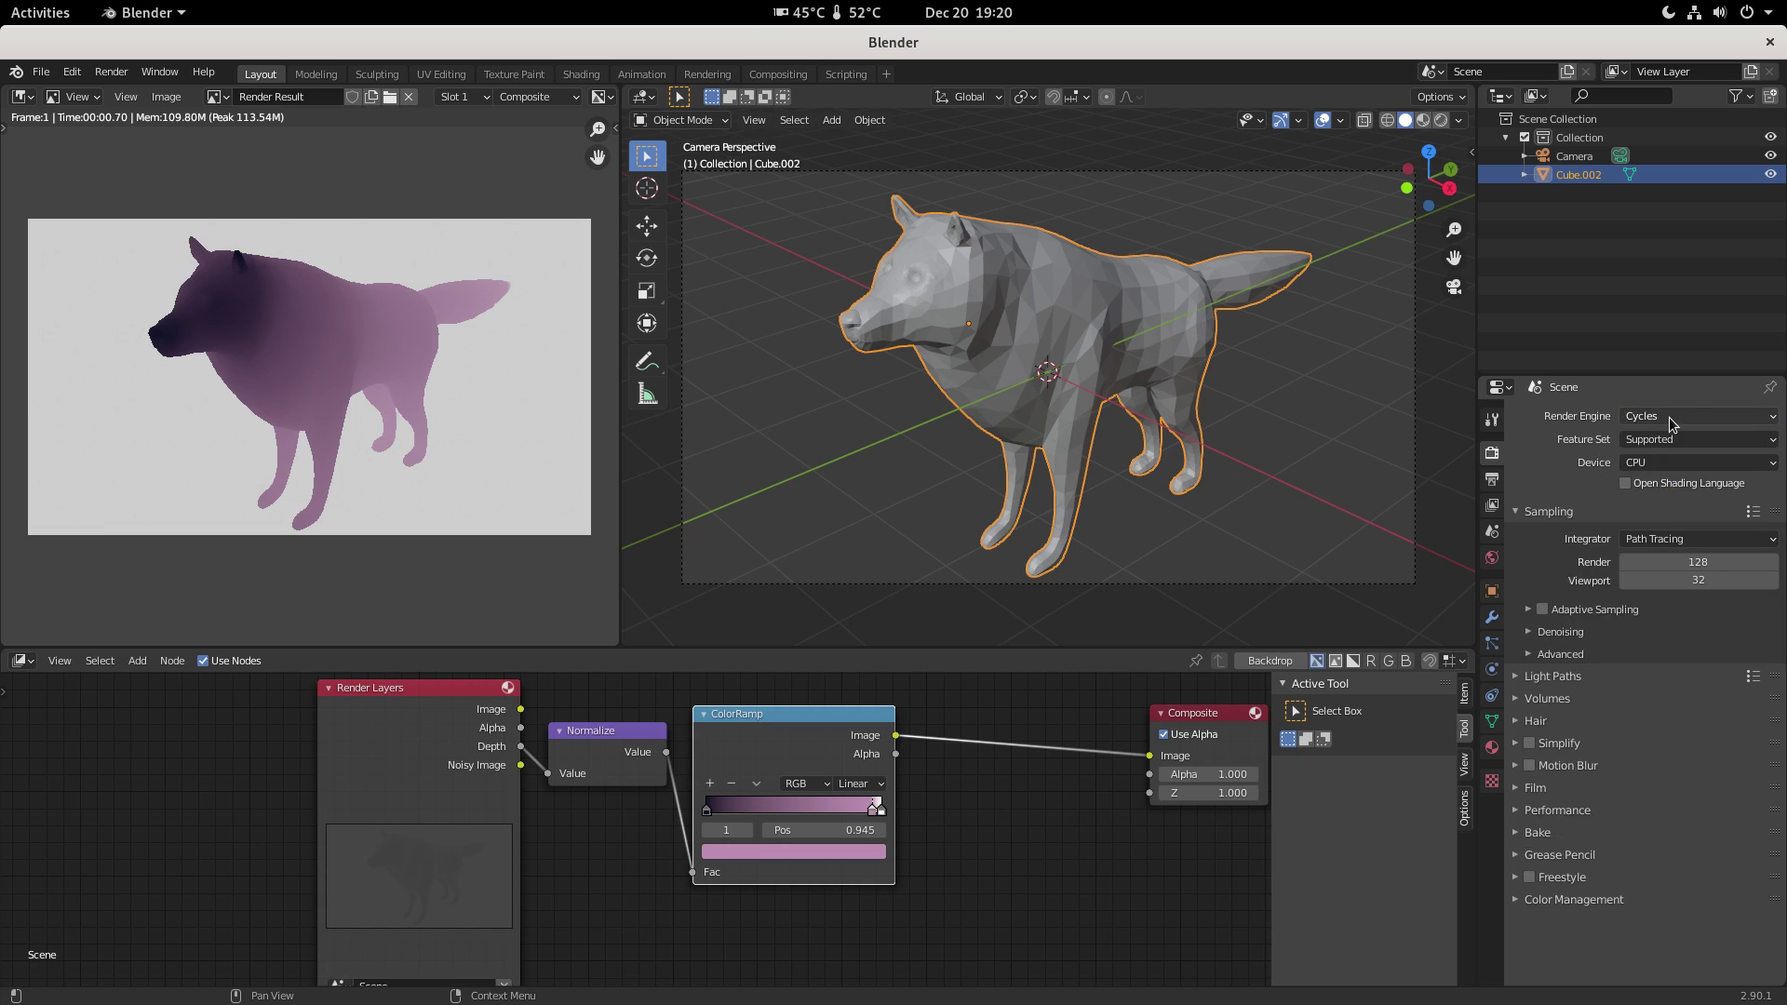
left_click(1638, 465)
left_click(1665, 512)
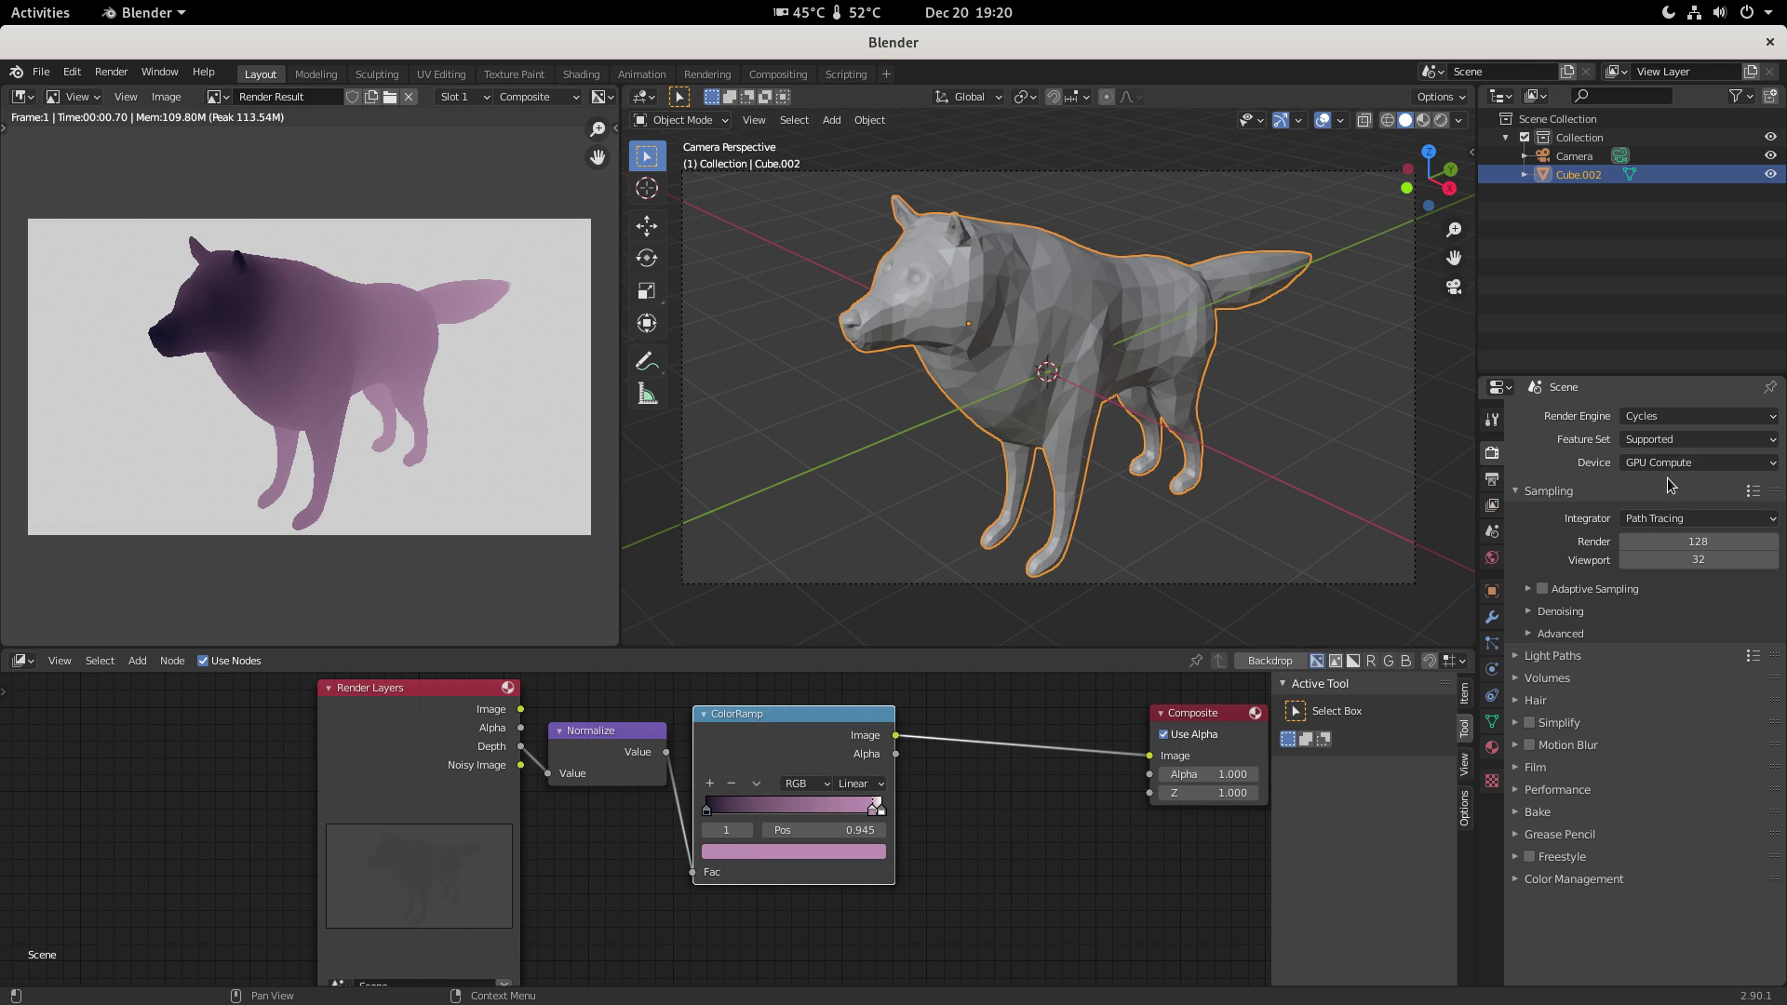
- Set the render engine back to Eevee and return to Output Properties
left_click(71, 72)
left_click(1673, 612)
left_click(1678, 416)
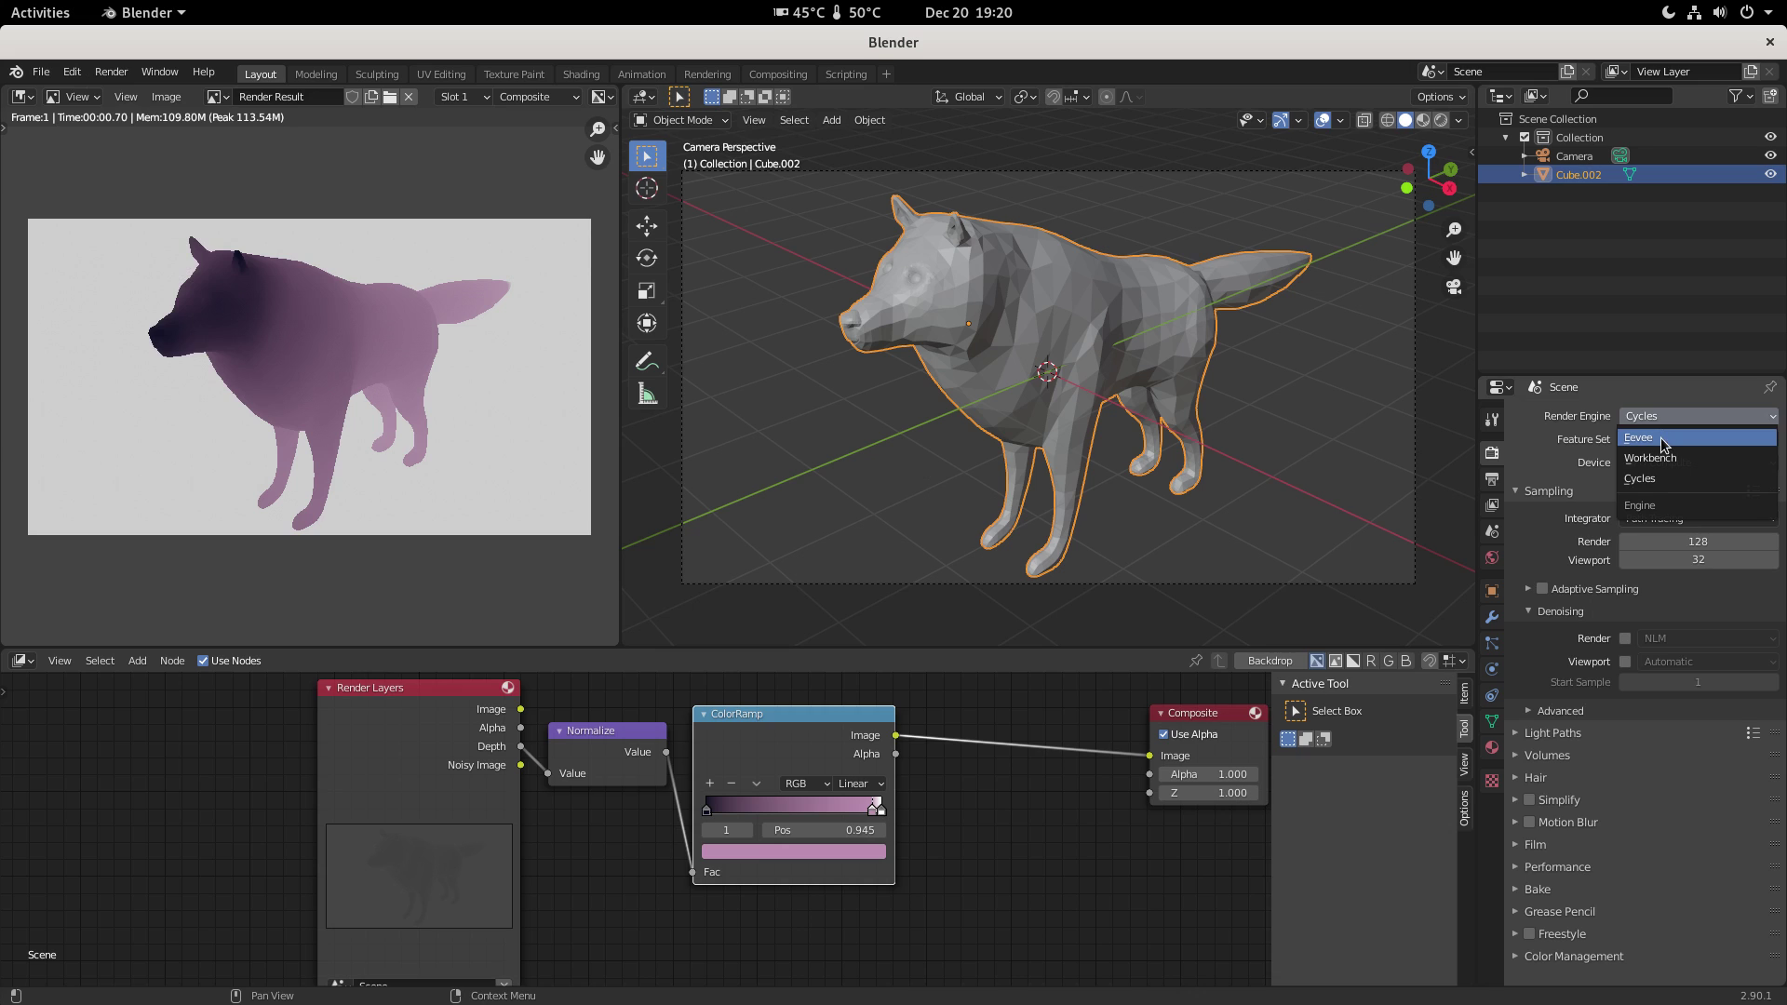
left_click(1664, 445)
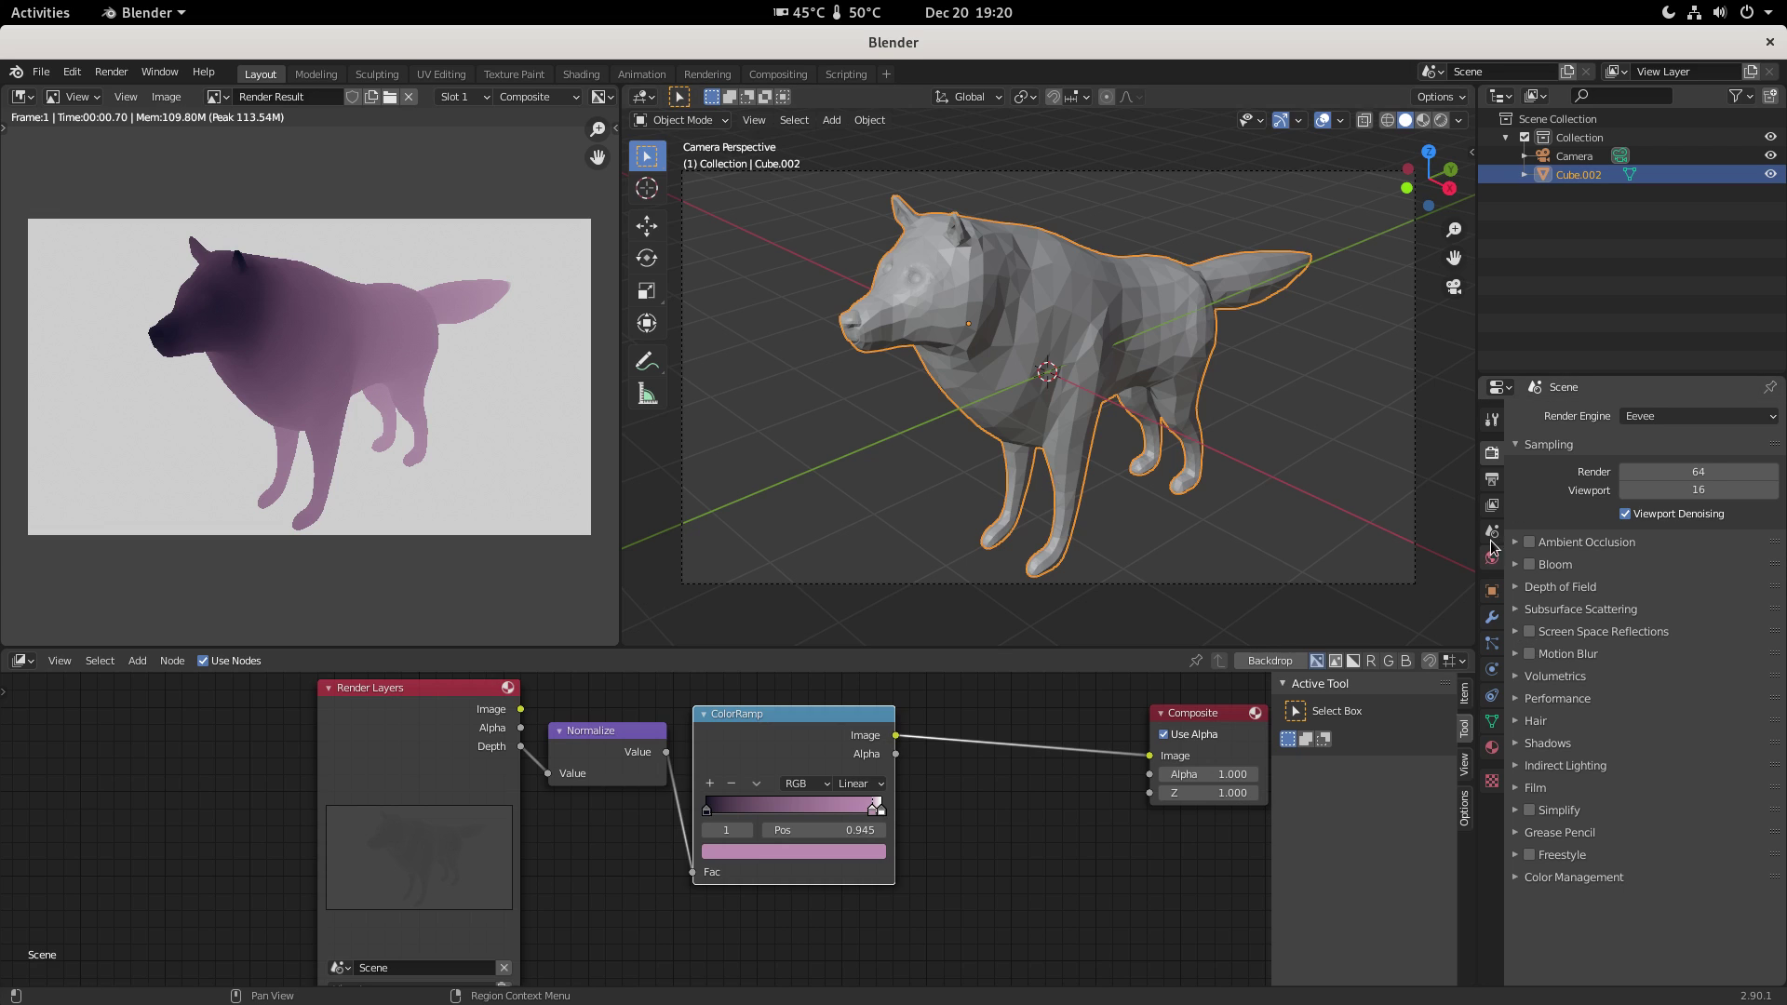
left_click(1492, 481)
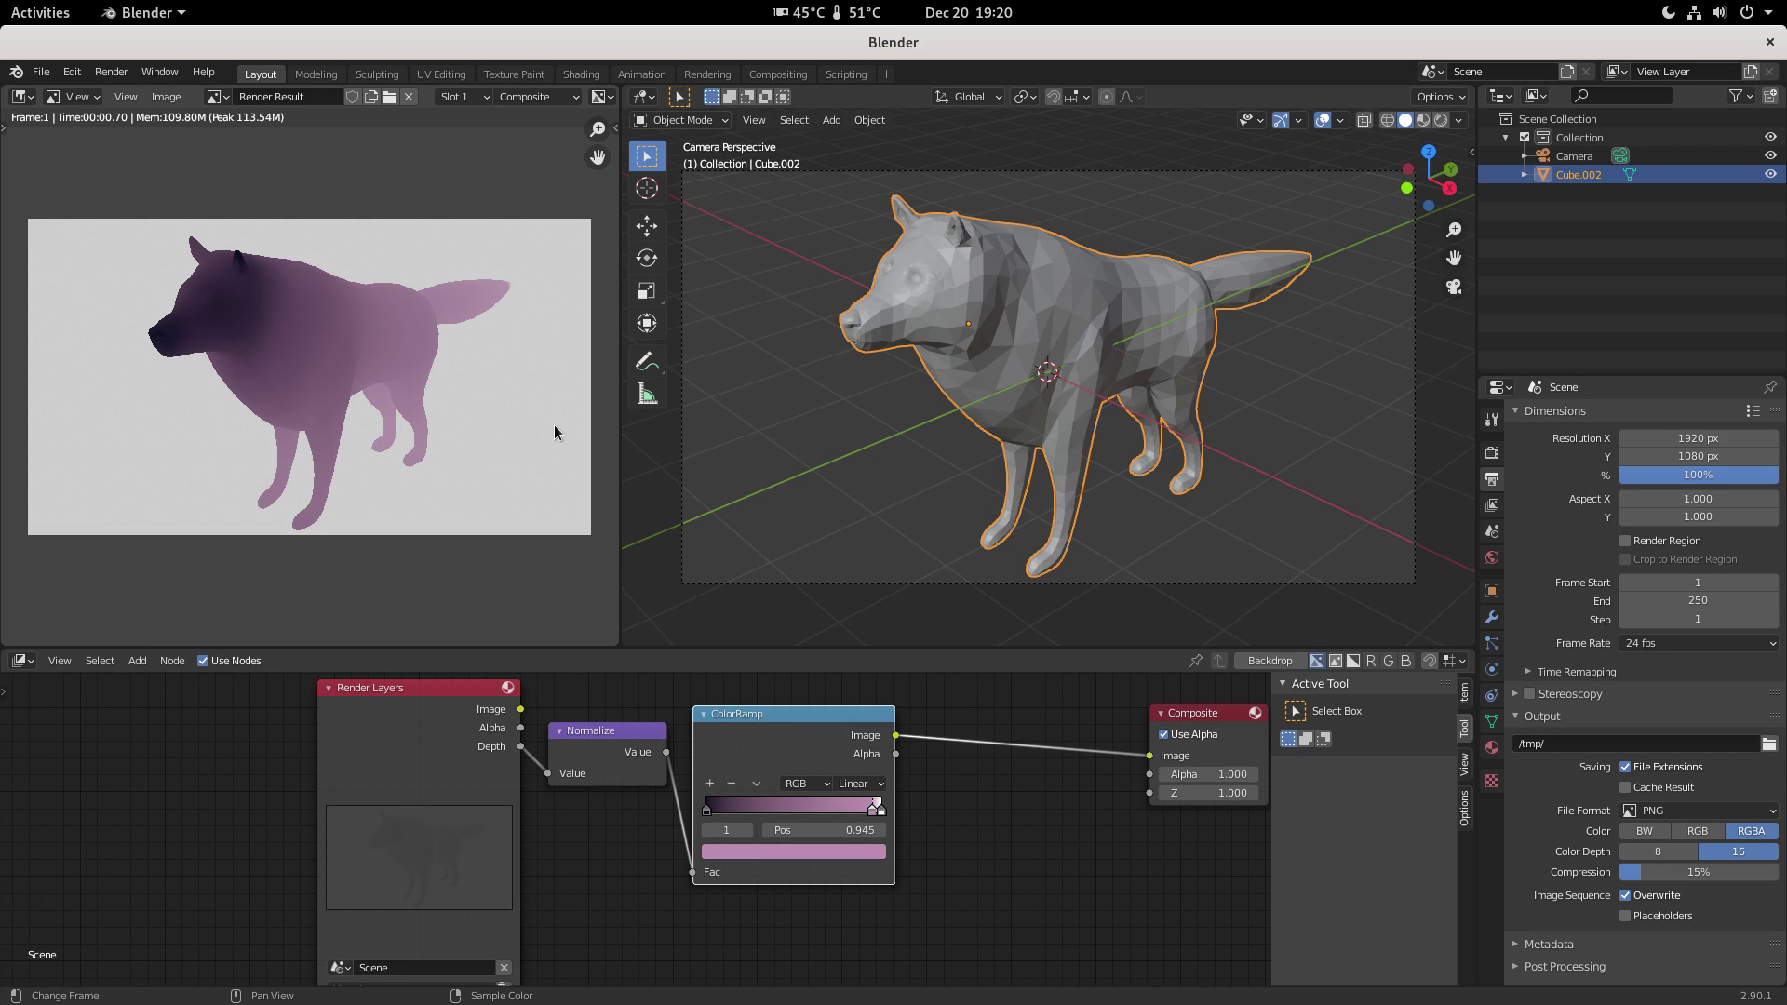
- Render the frame with F12 and bring up the save-image dialog
key("F12")
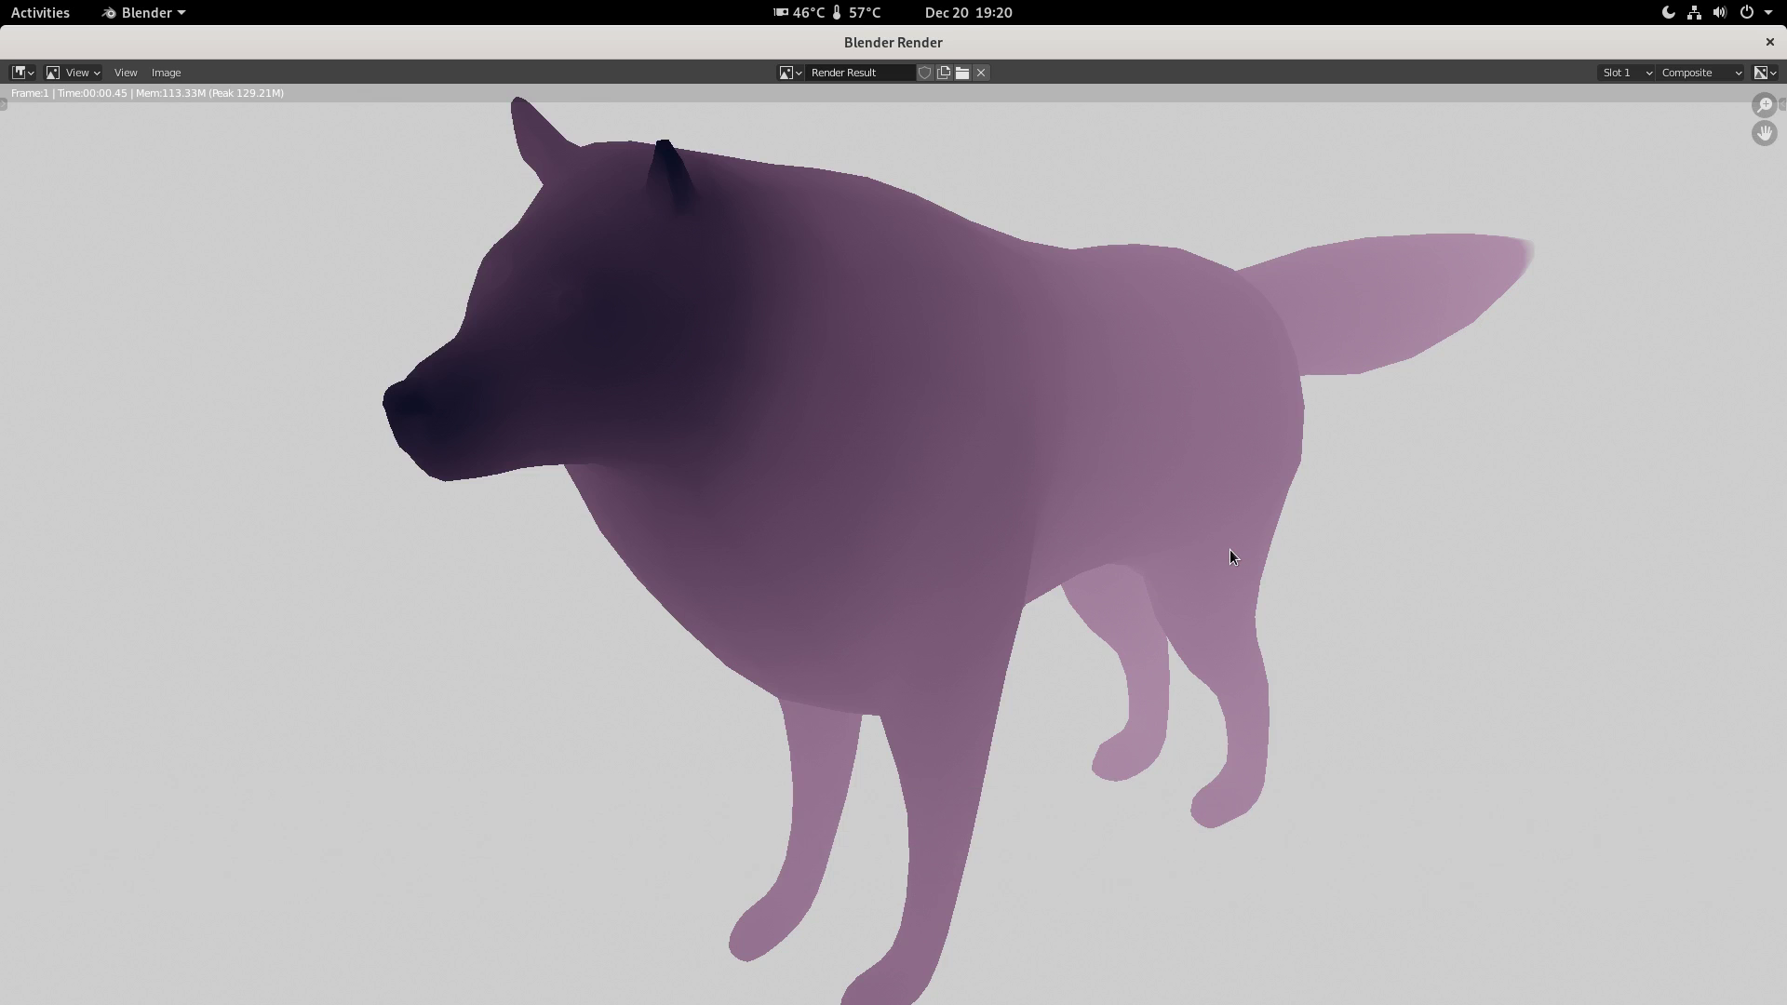
key("alt+s")
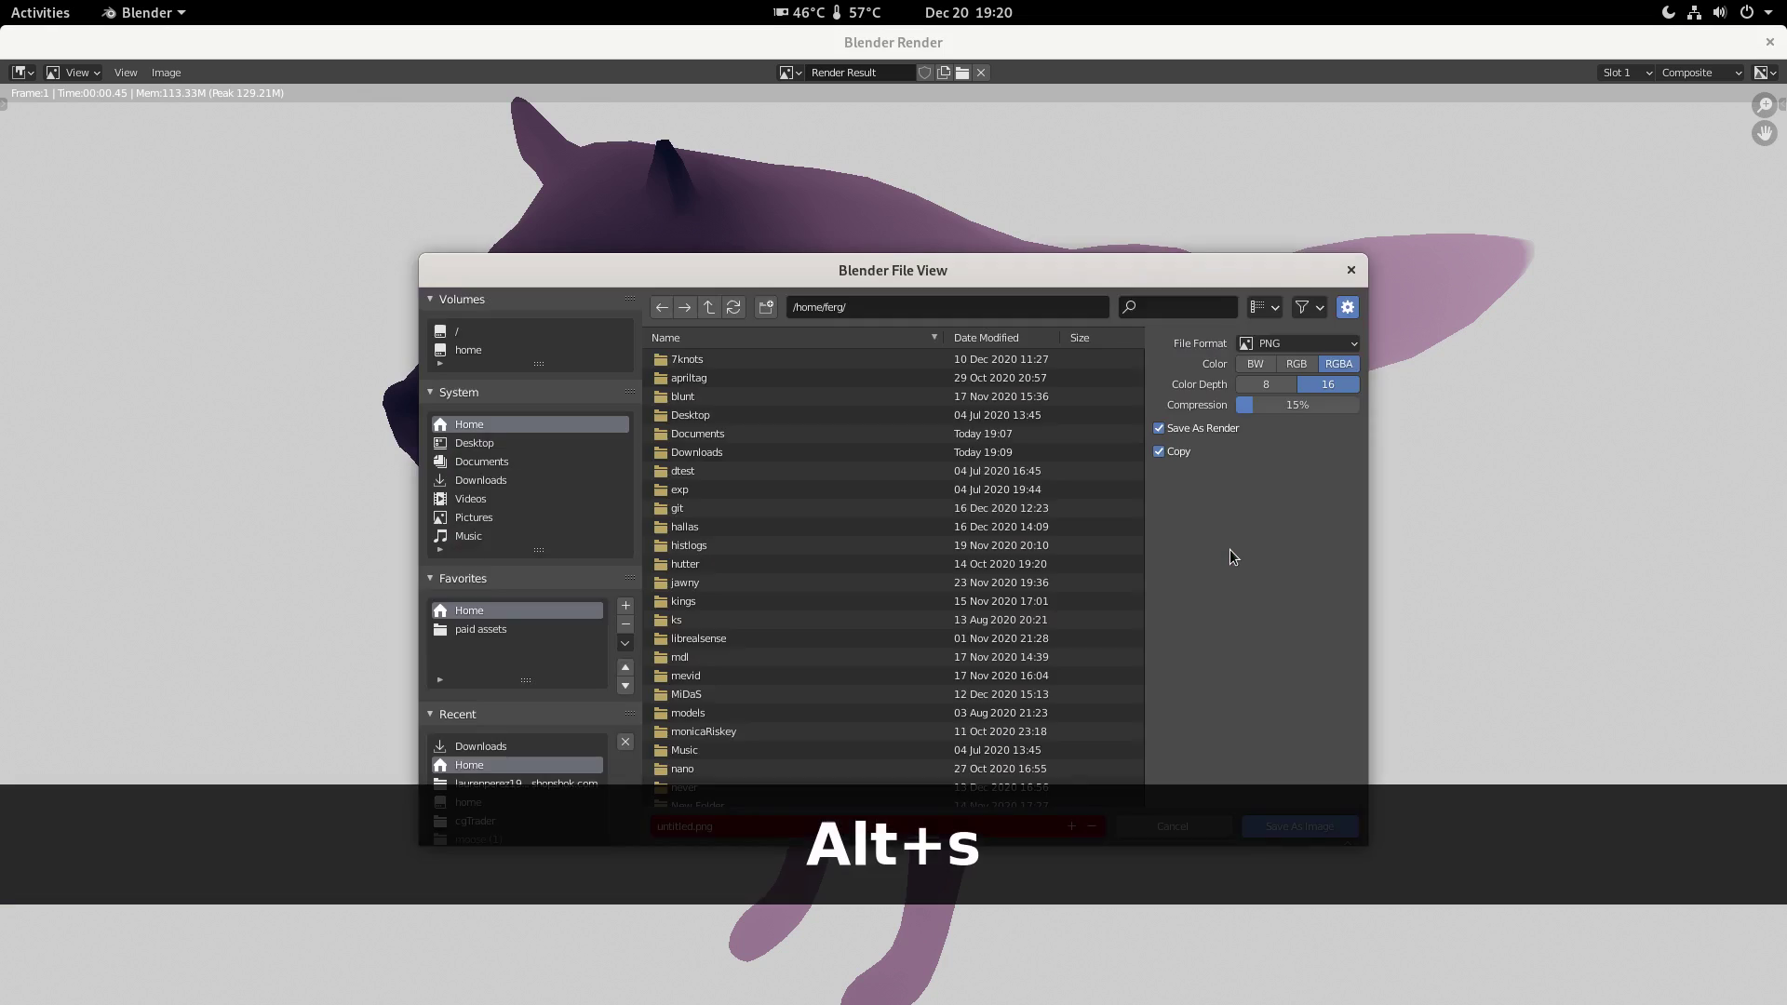
left_click_drag(1056, 261, 1073, 171)
- Name the file dm.i.wolf.png and save the render as an image
left_click(703, 737)
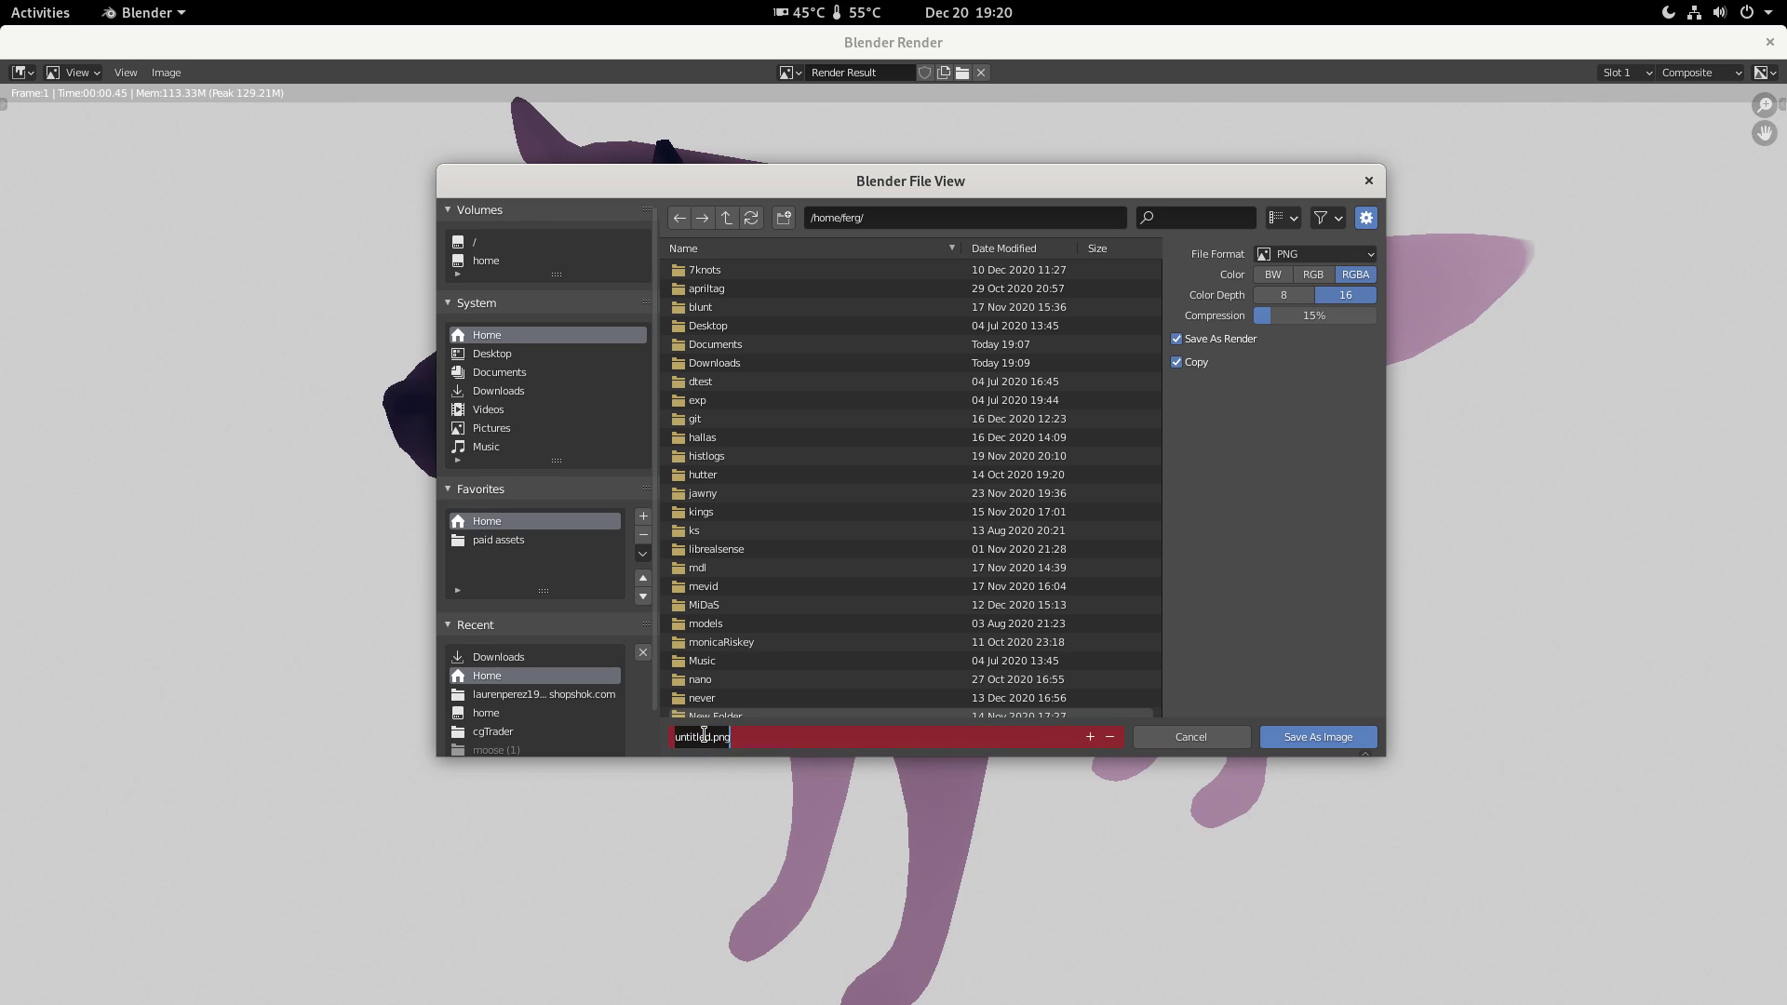
double_click(705, 737)
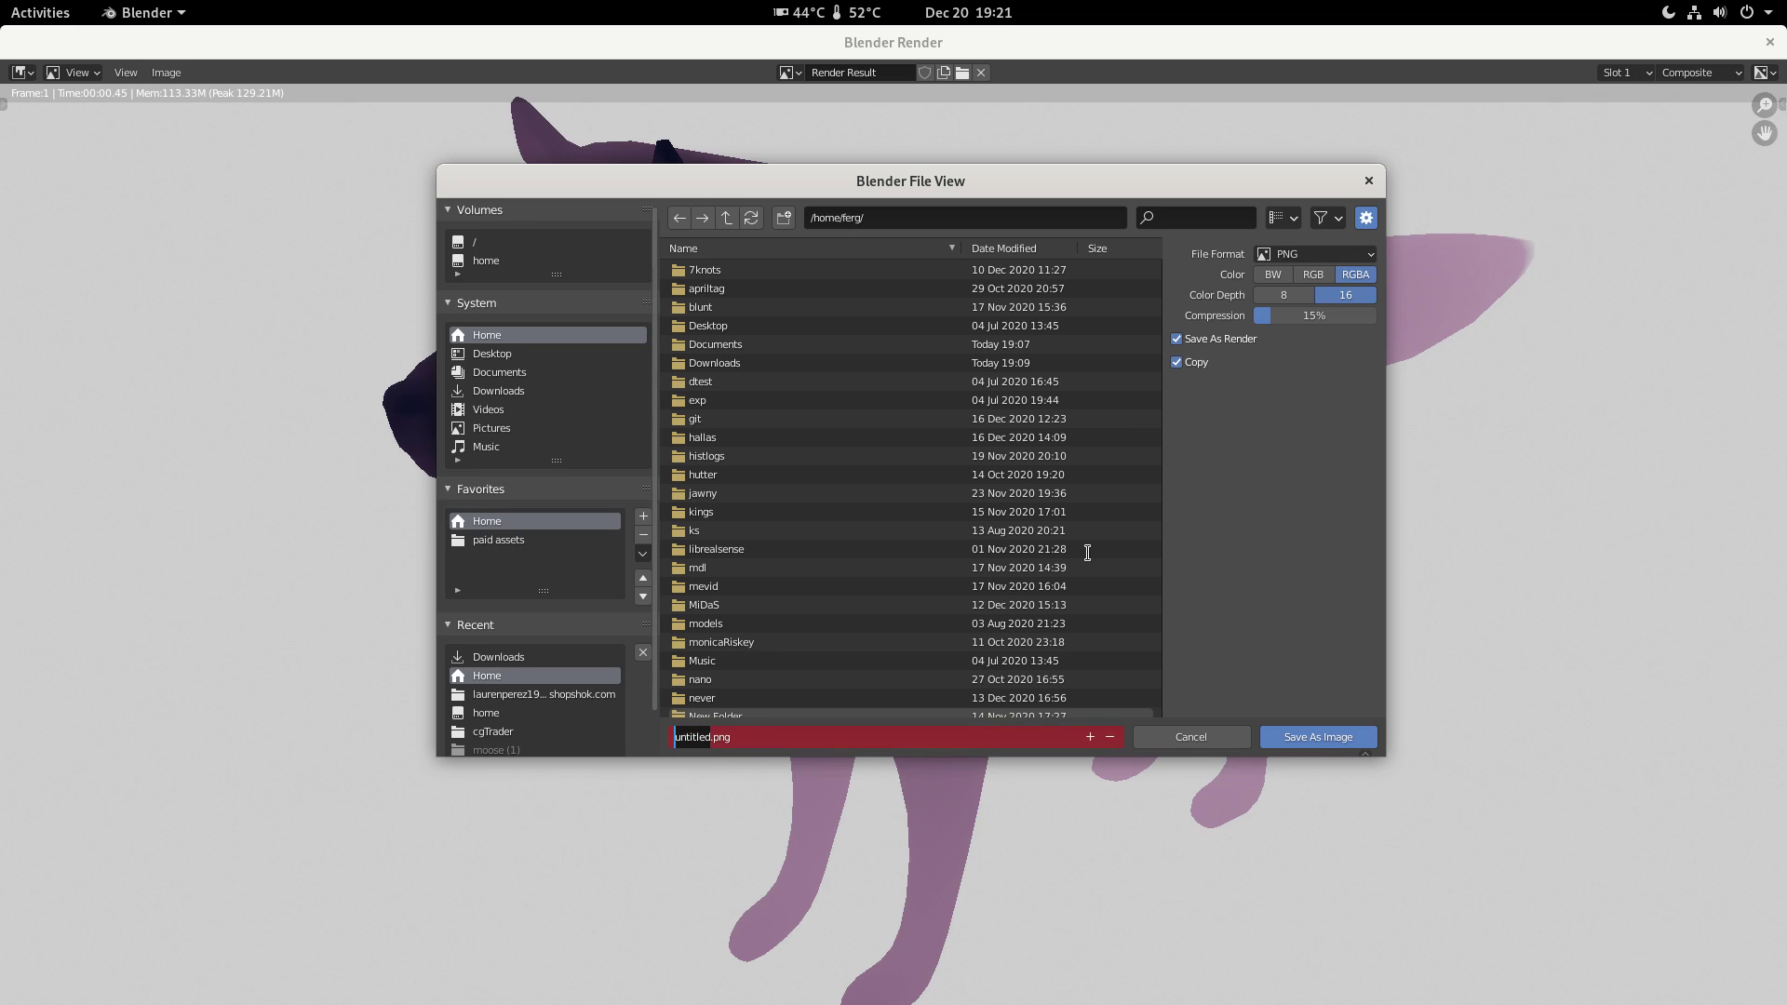
type("sm.i.")
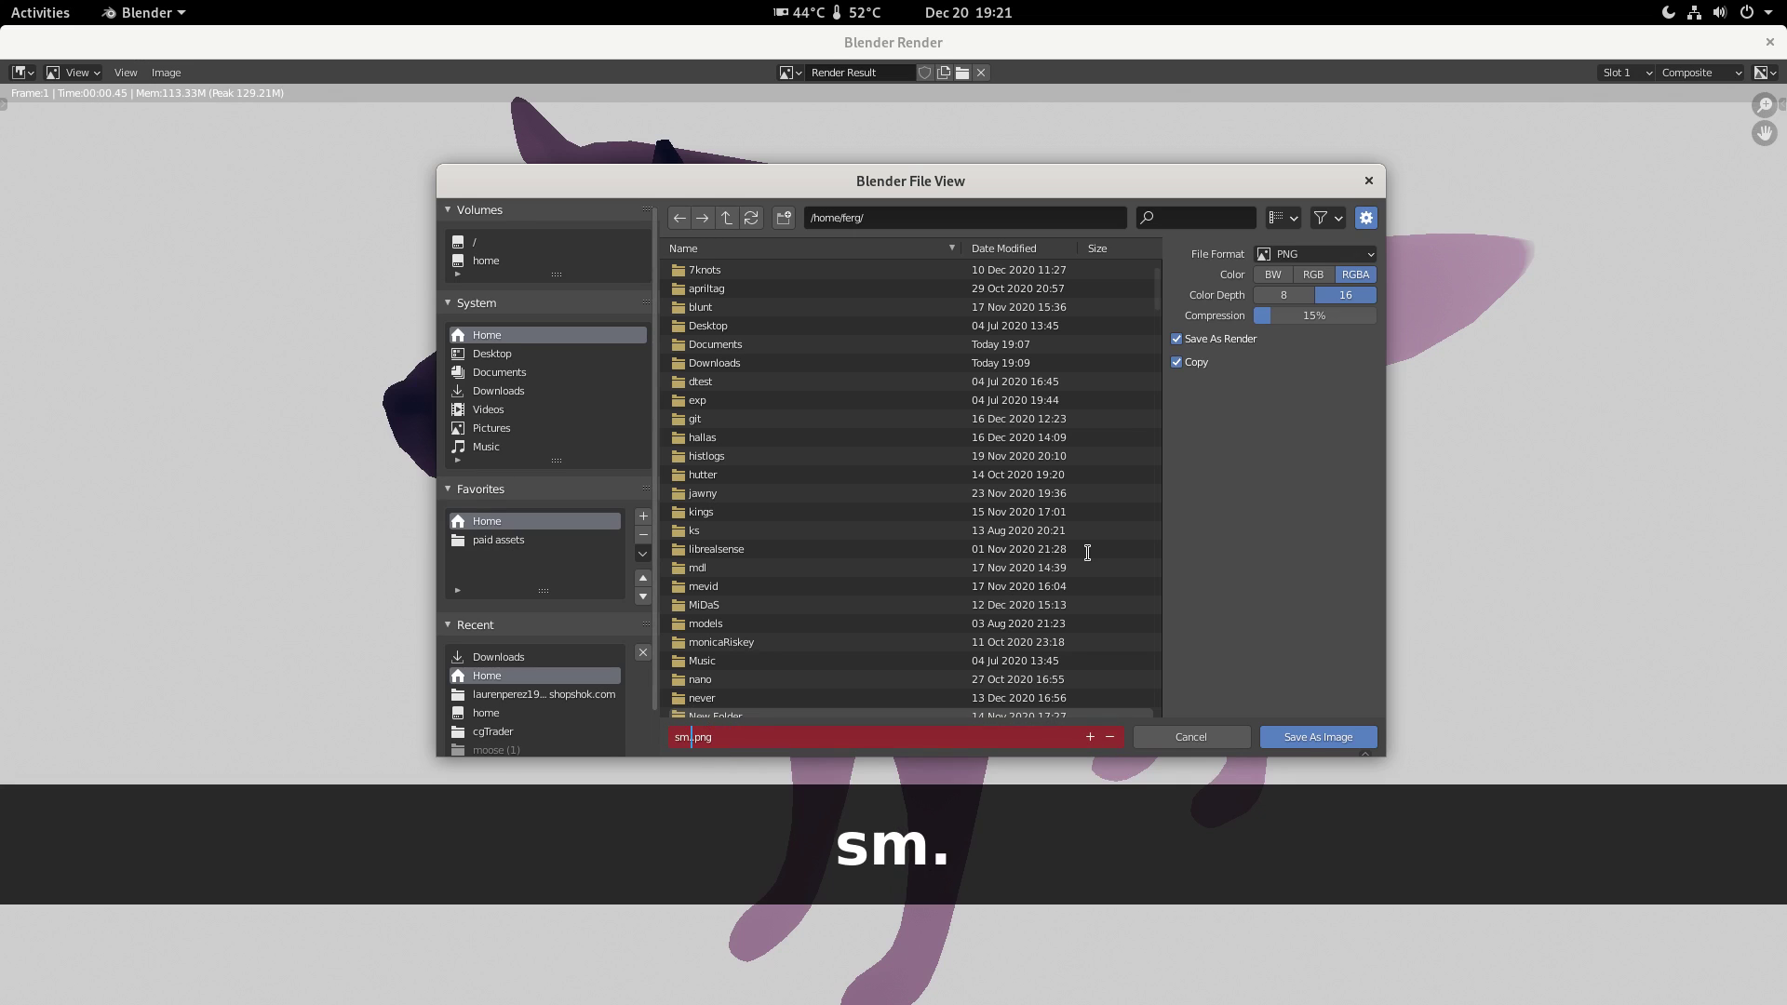
type("w.p")
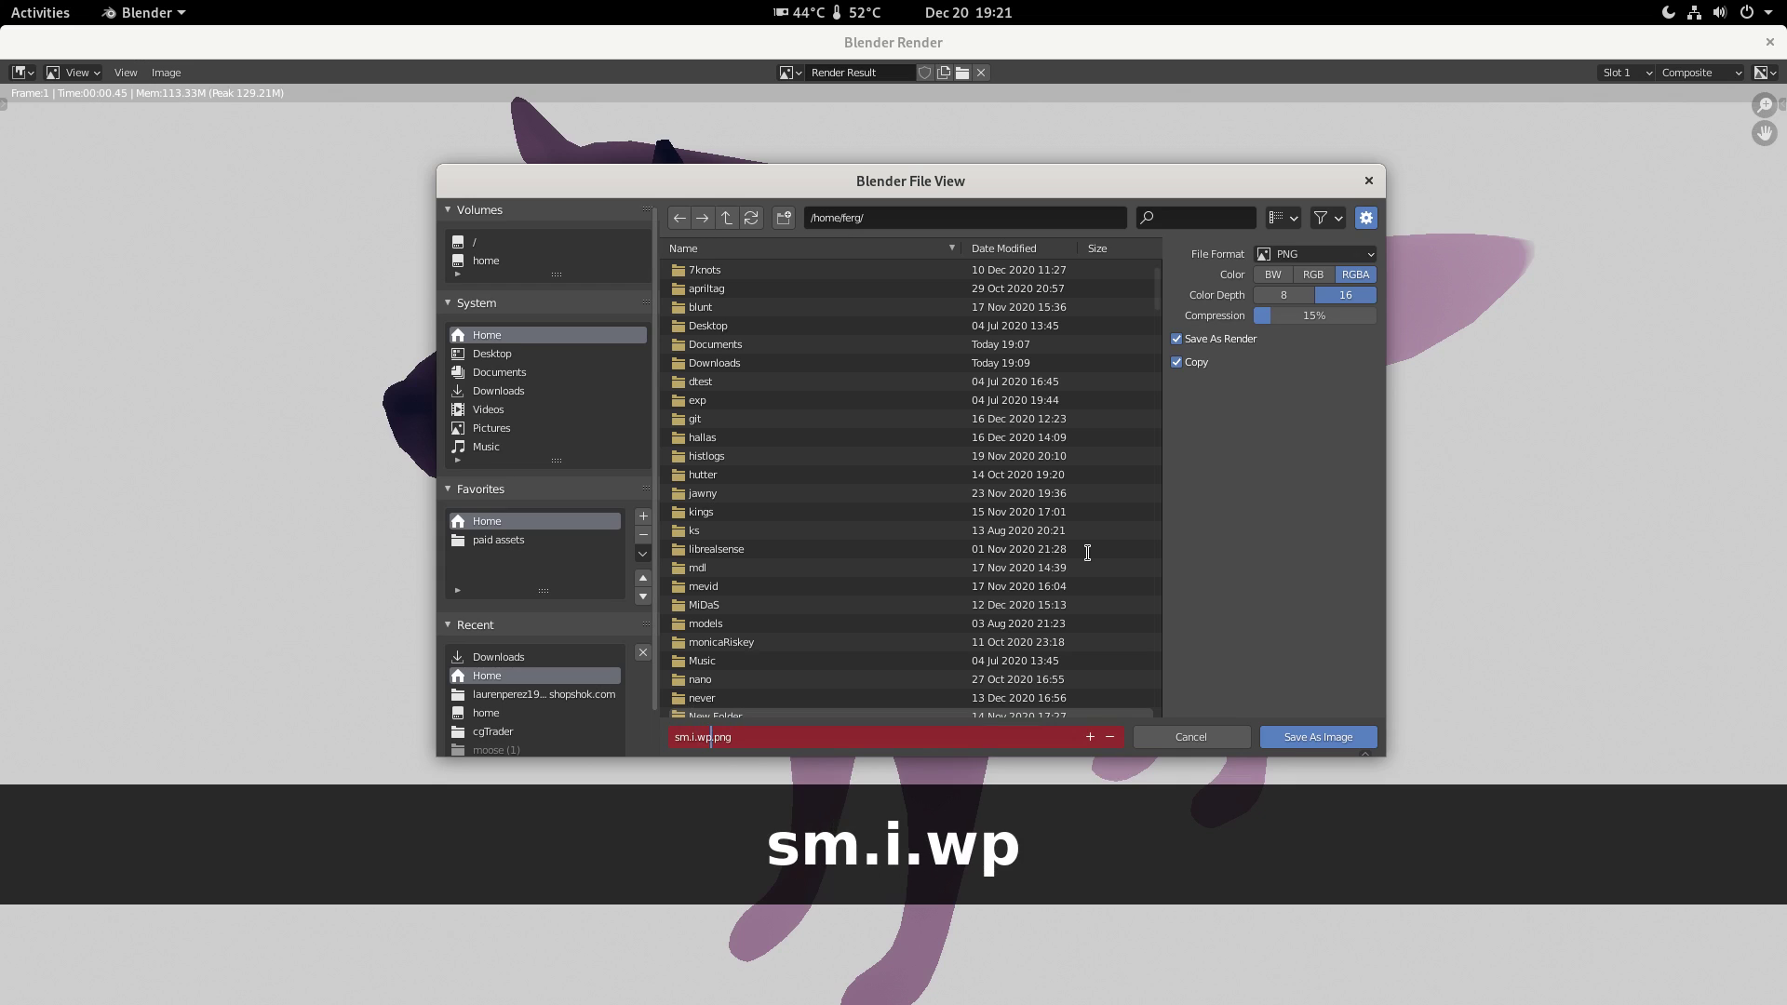
key("BackSpace")
type("olf")
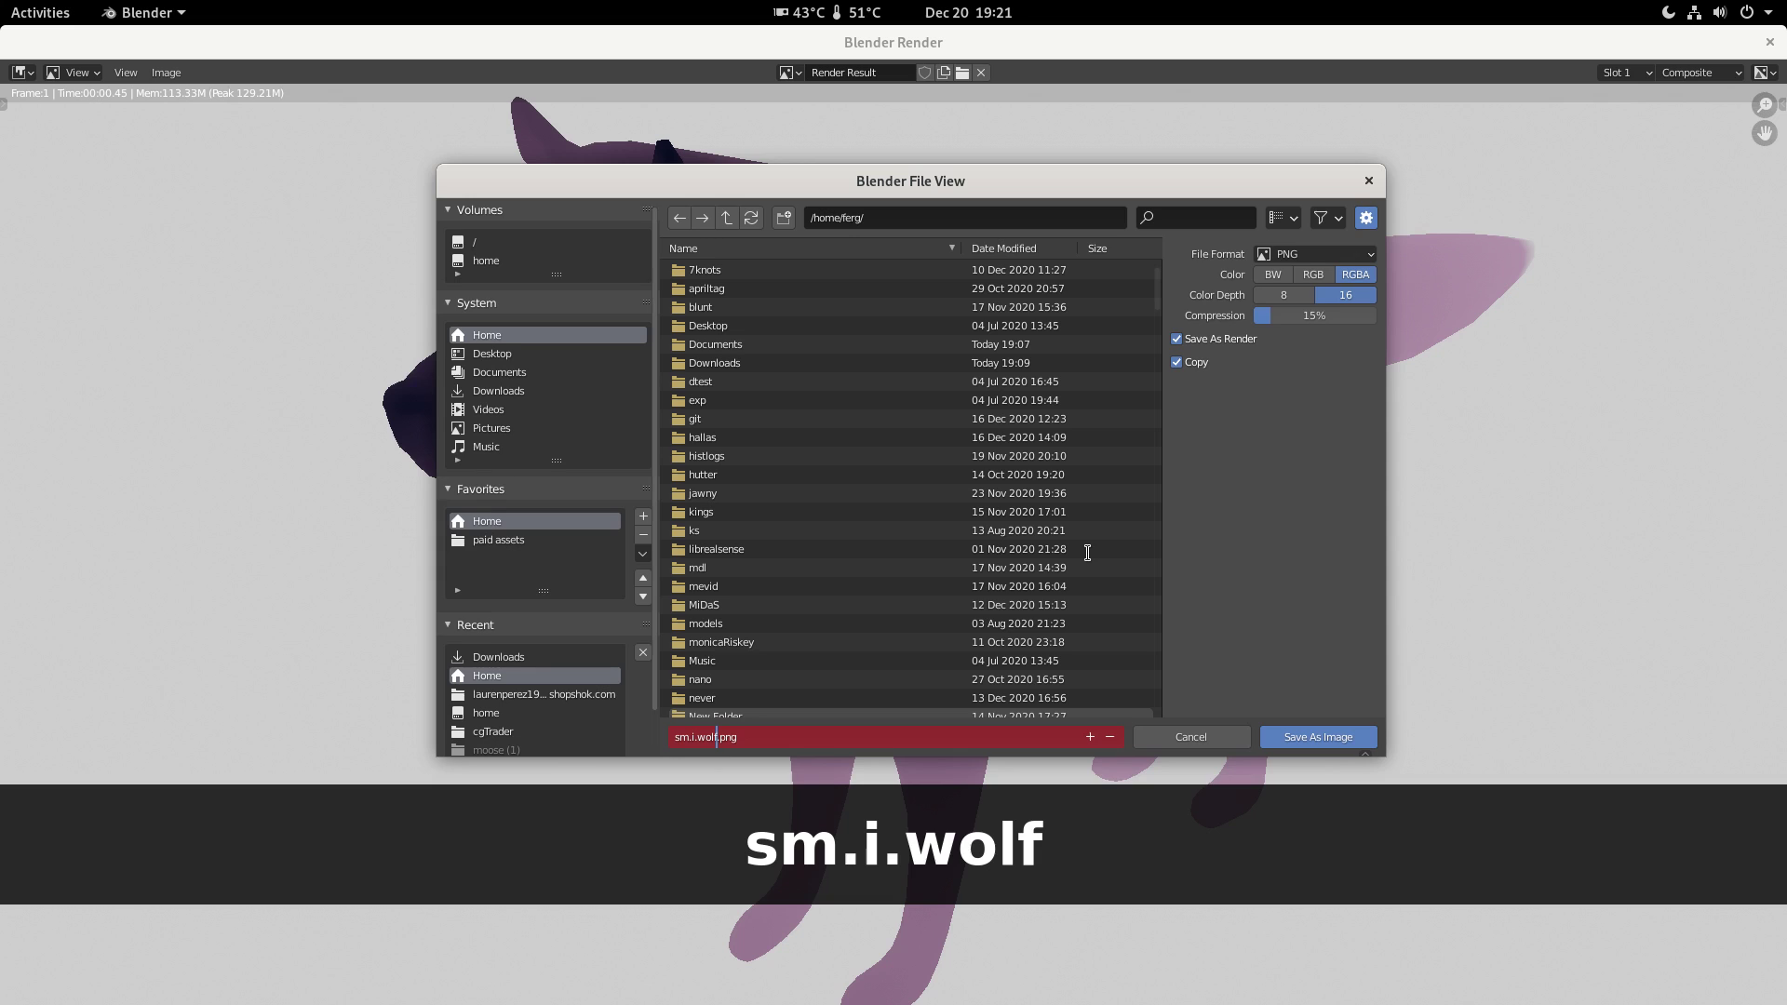
type(".")
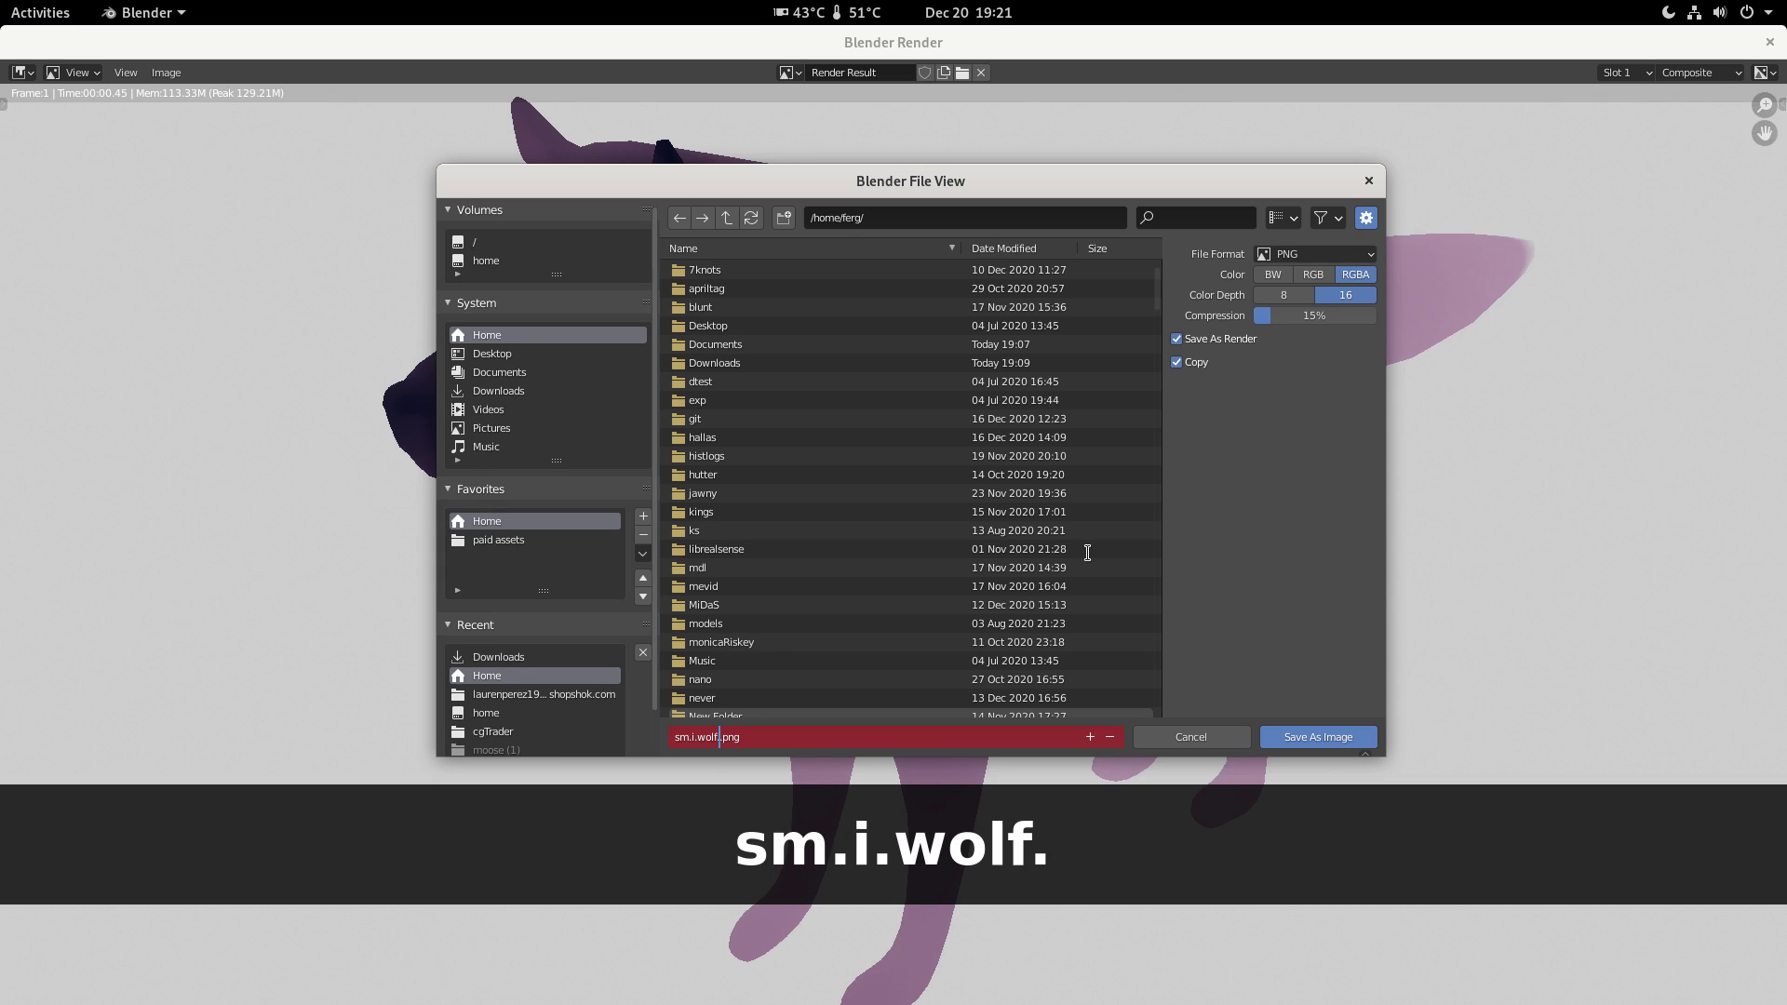
type("png")
key("Left")
key("Left")
key("Left")
key("Left")
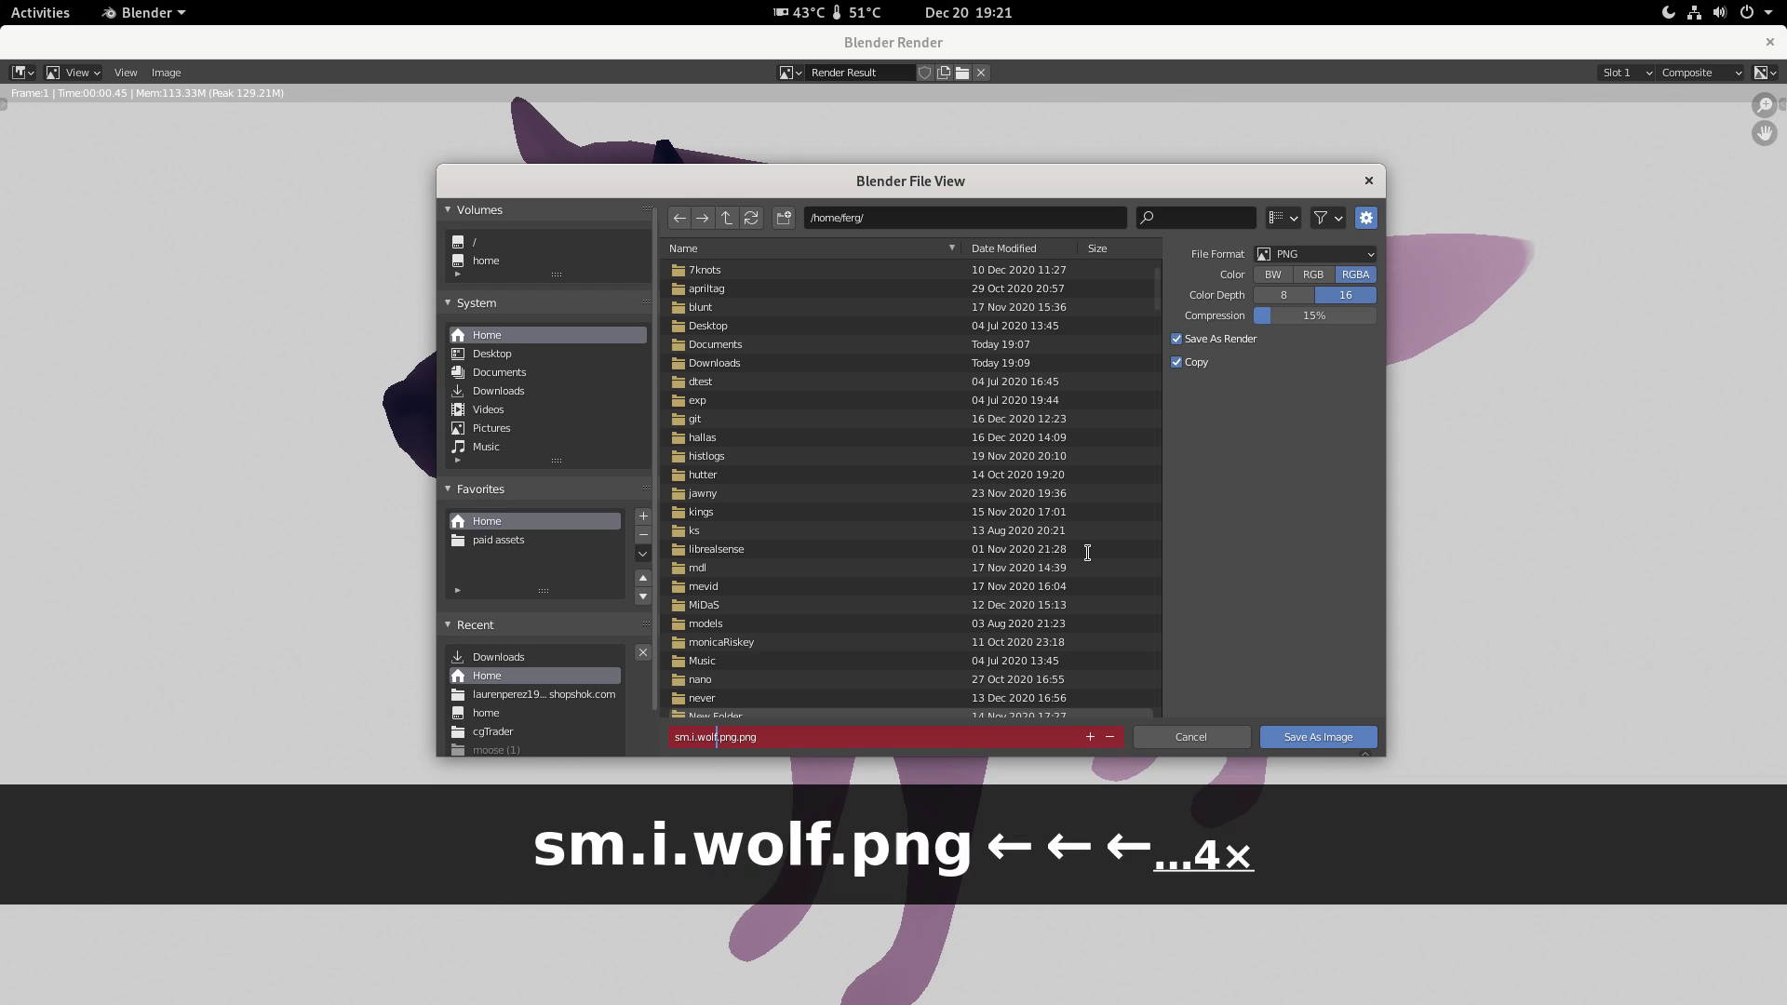
key("Left")
key("Left")
key("Left")
key("Left")
key("Left")
key("Left")
key("Left")
key("Left")
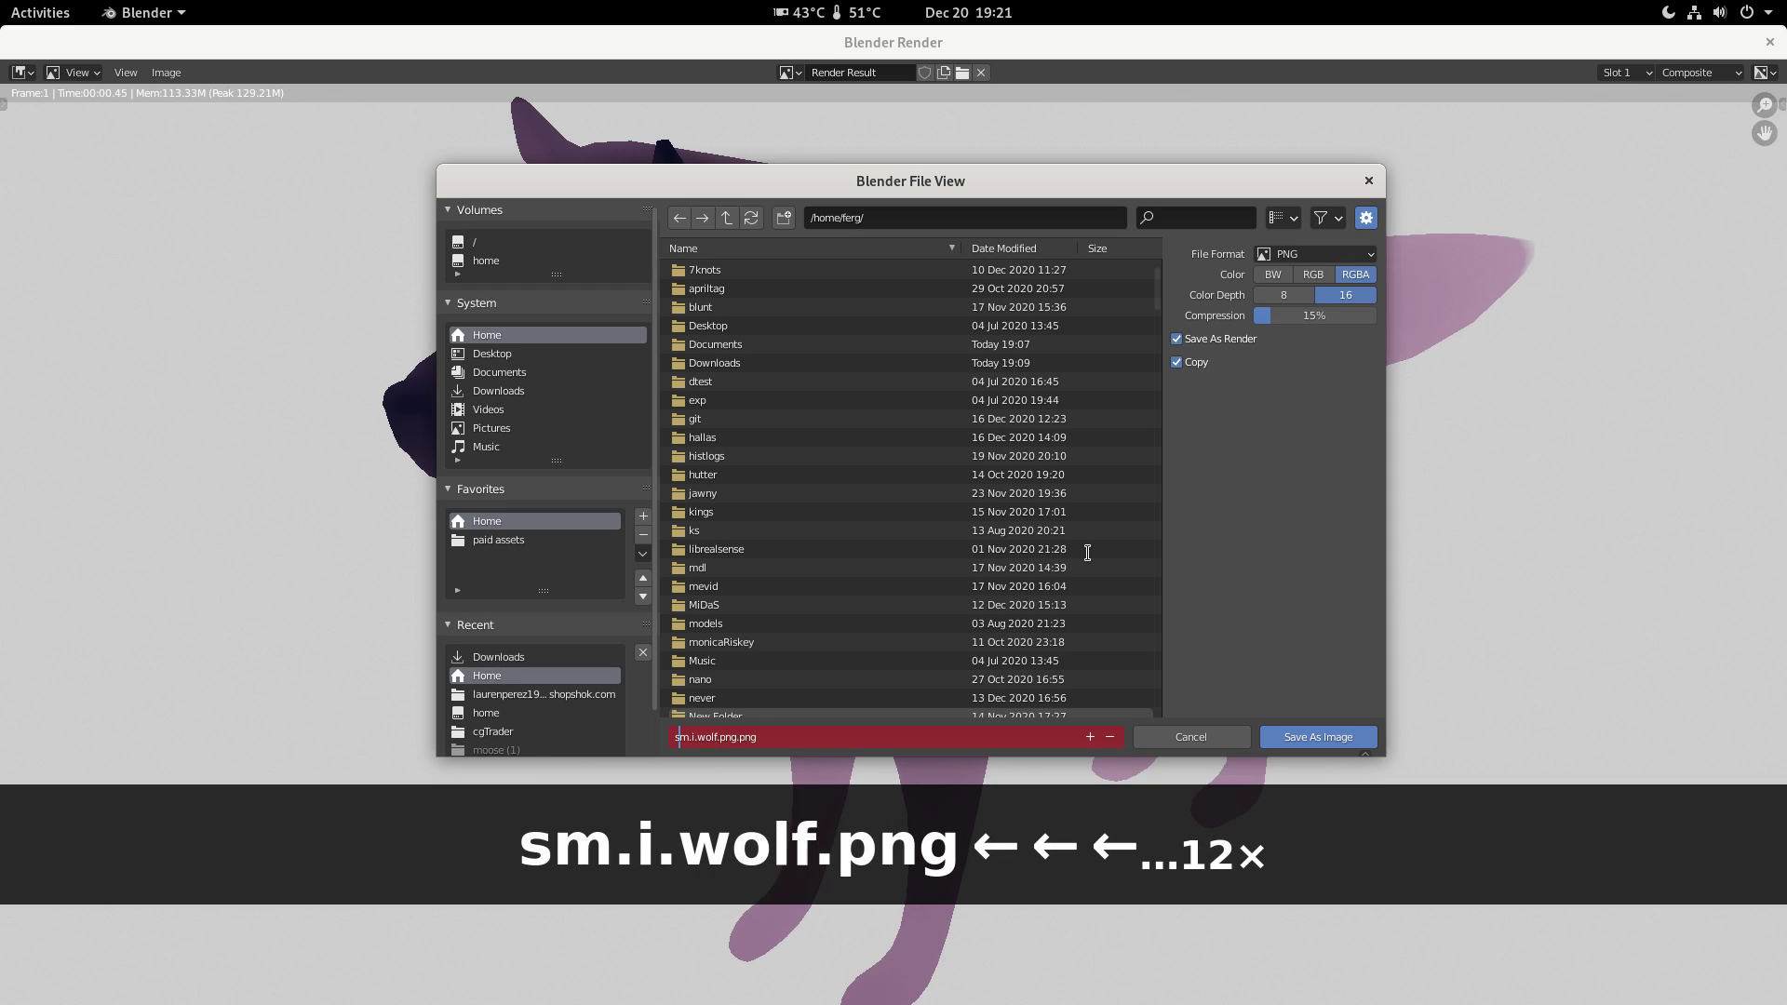
key("BackSpace")
type("d")
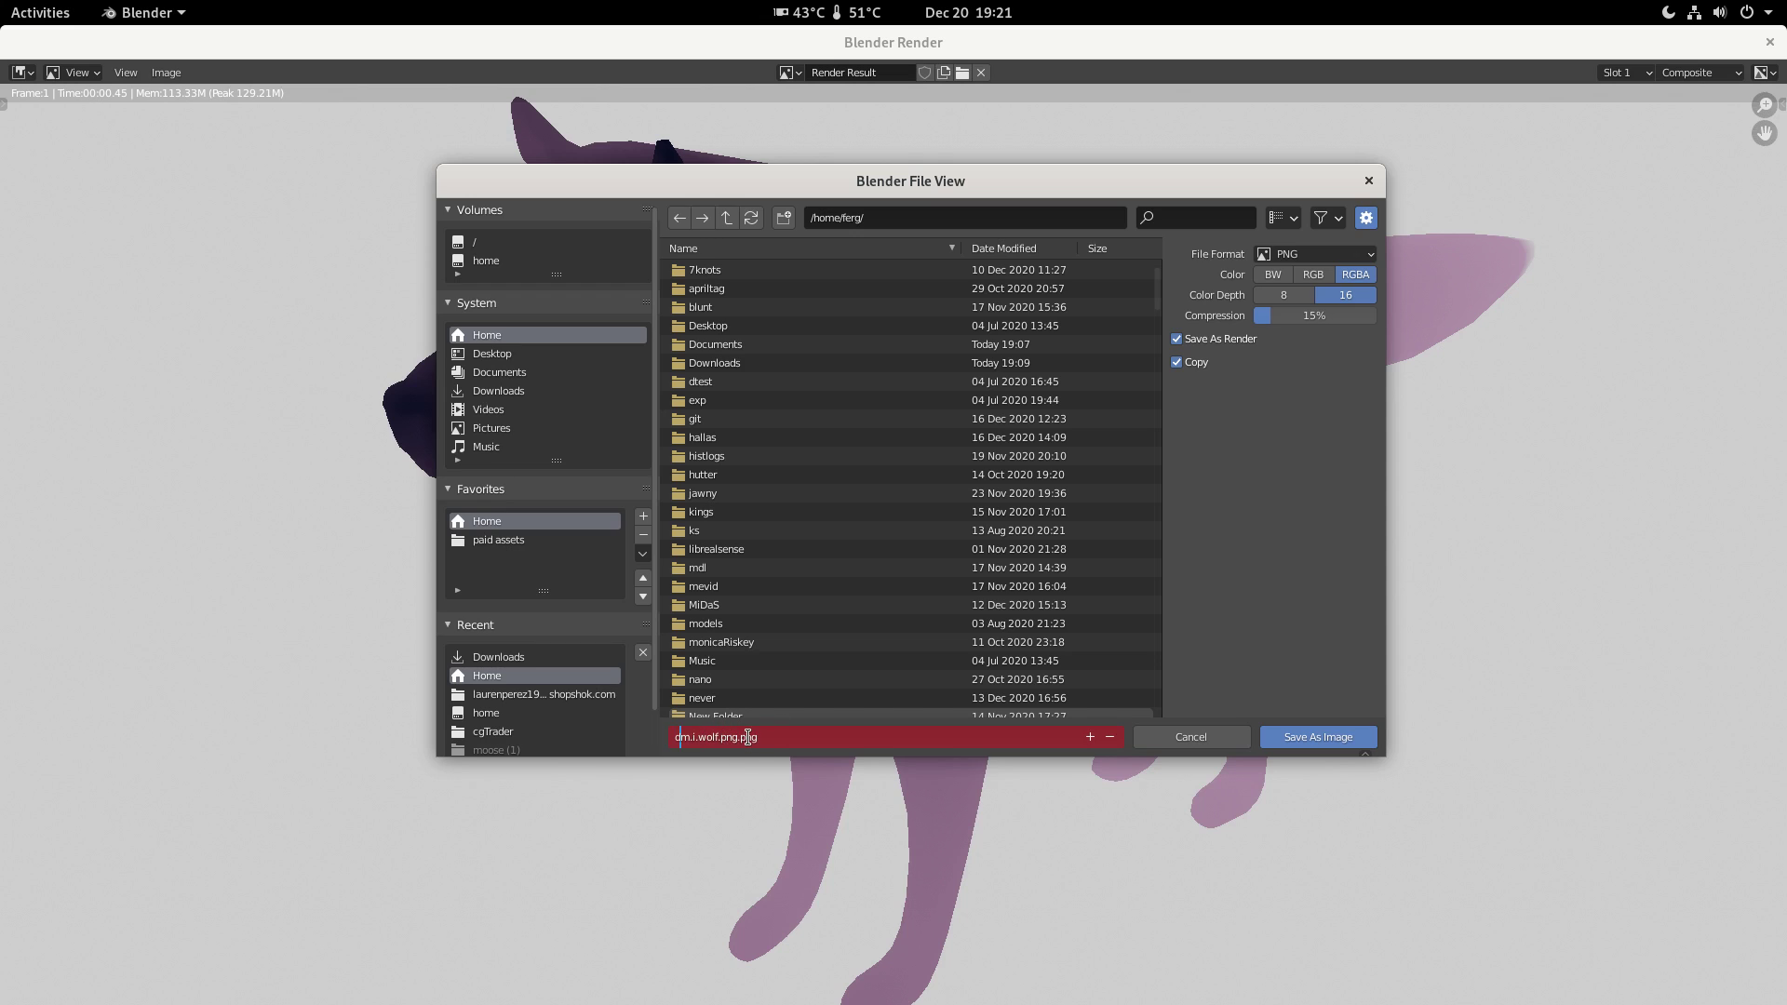
left_click(742, 742)
key("BackSpace")
key("BackSpace")
key("BackSpace")
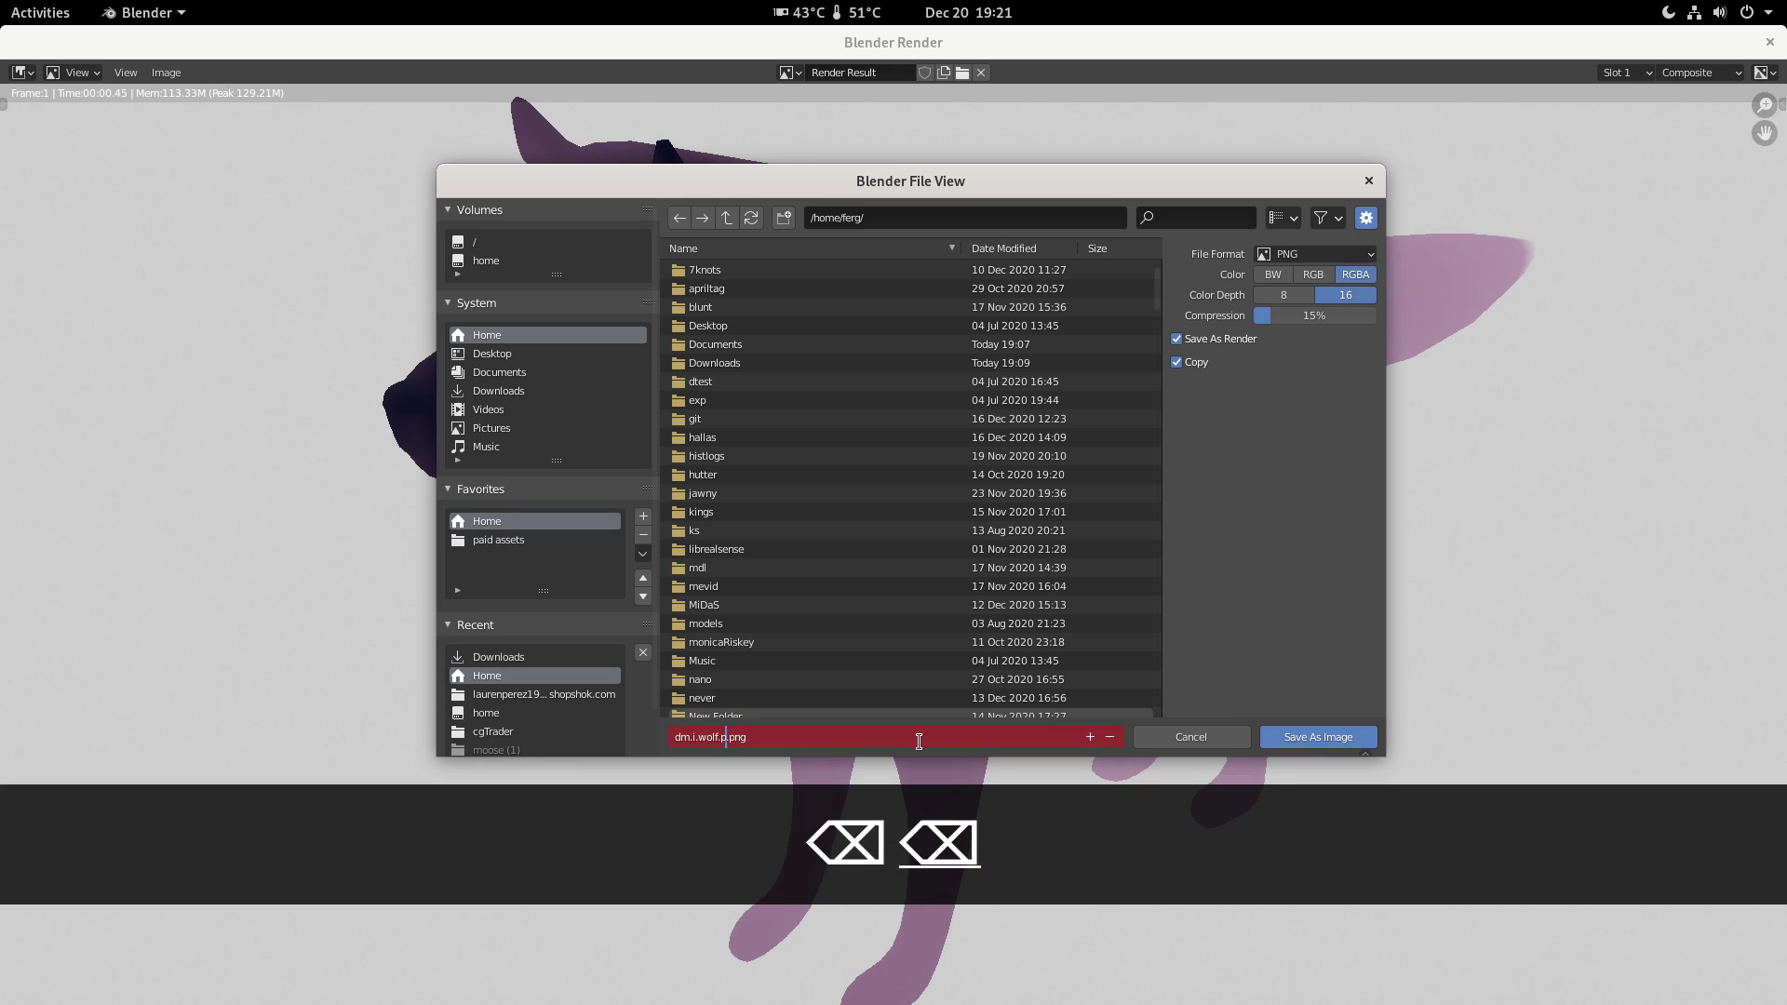
key("BackSpace")
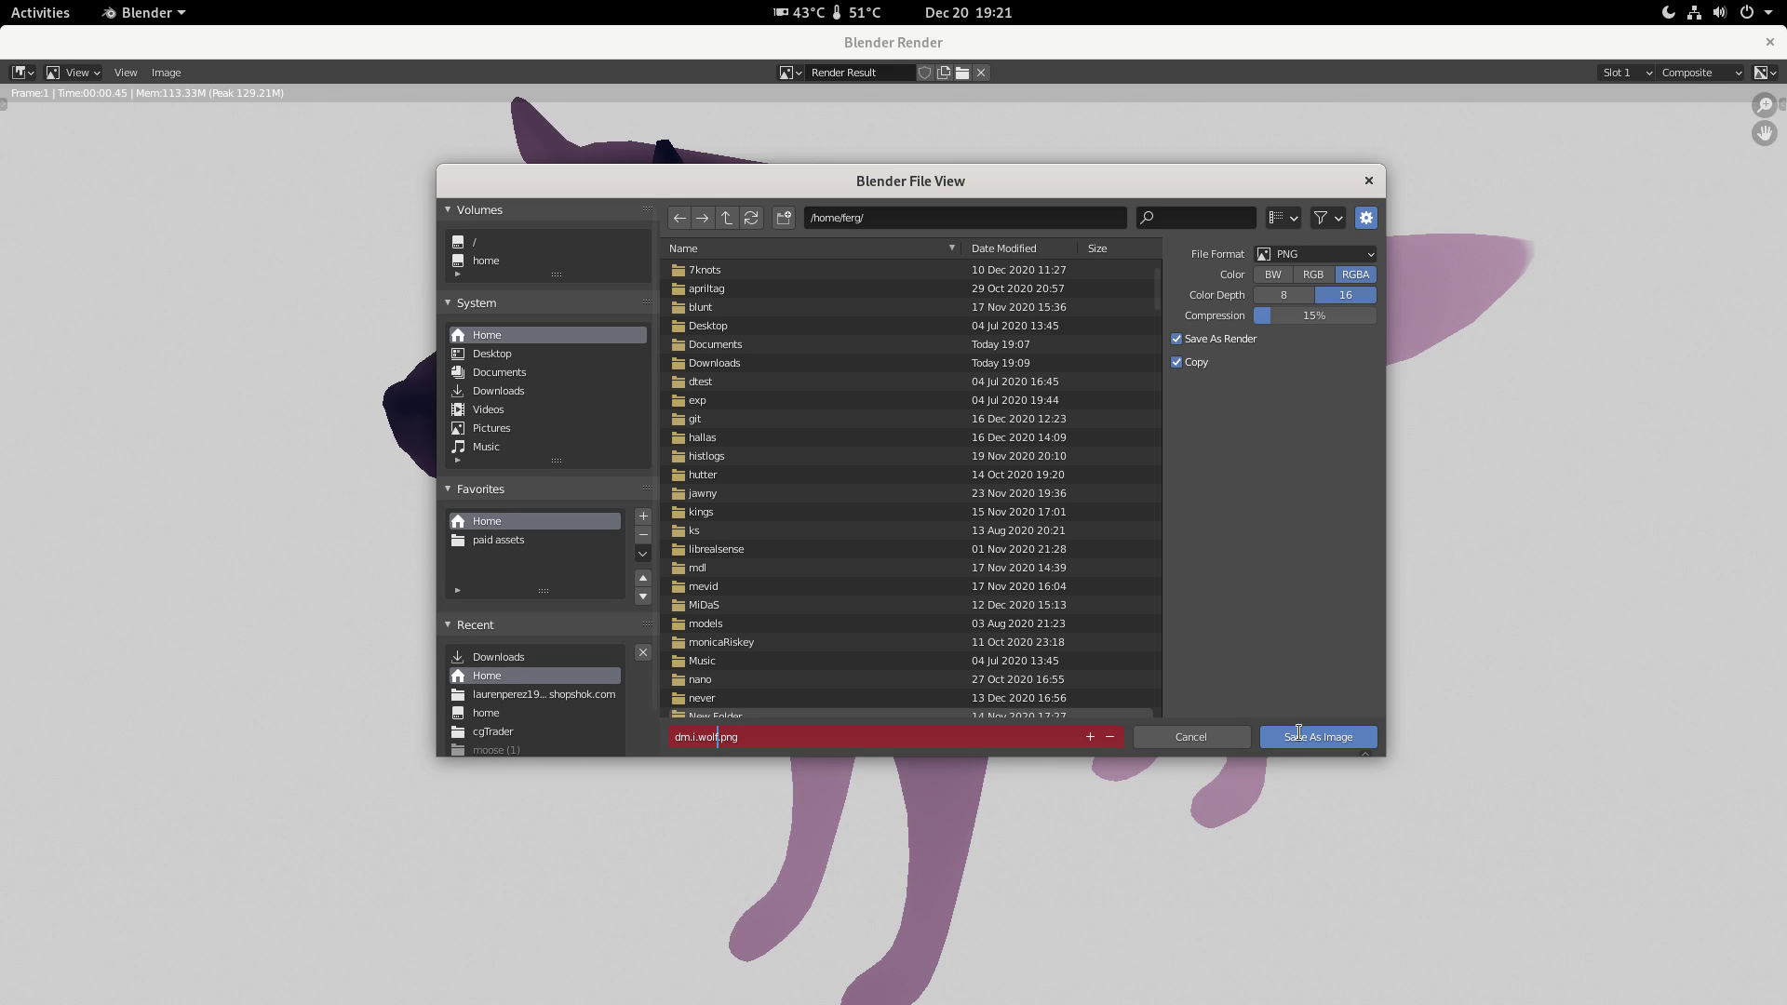
left_click(1299, 736)
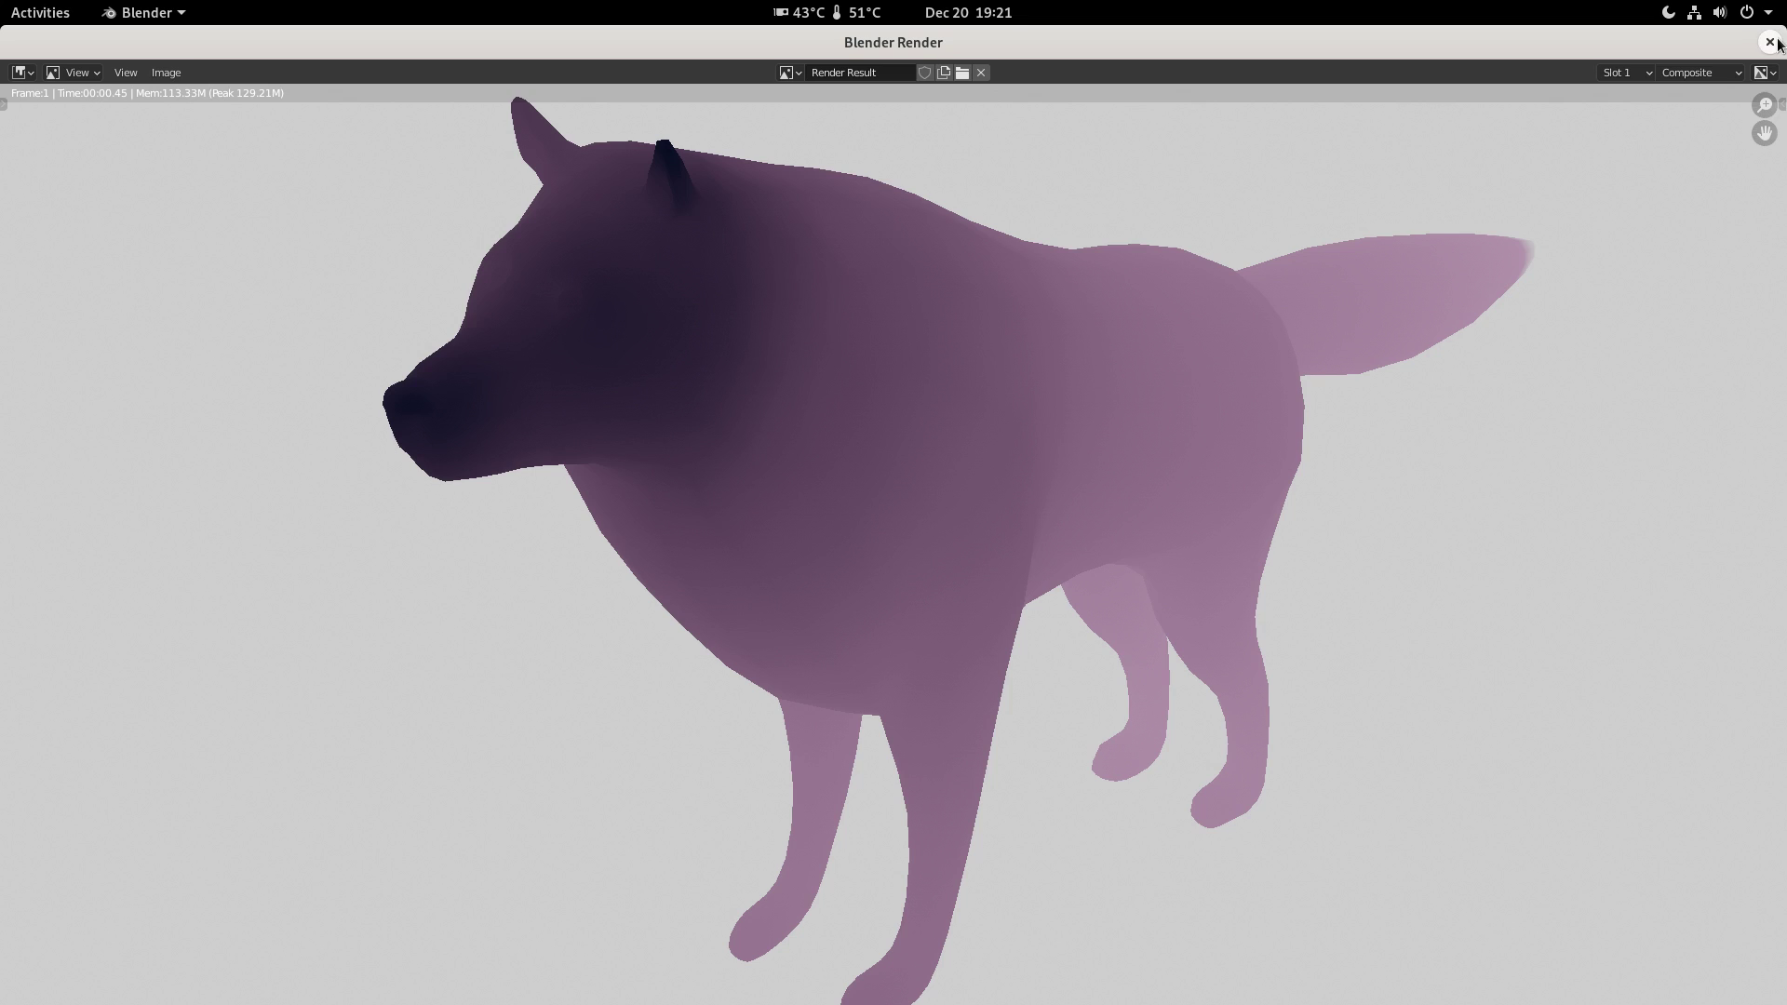
- Close the Blender Render window to return to the main workspace
left_click(1771, 42)
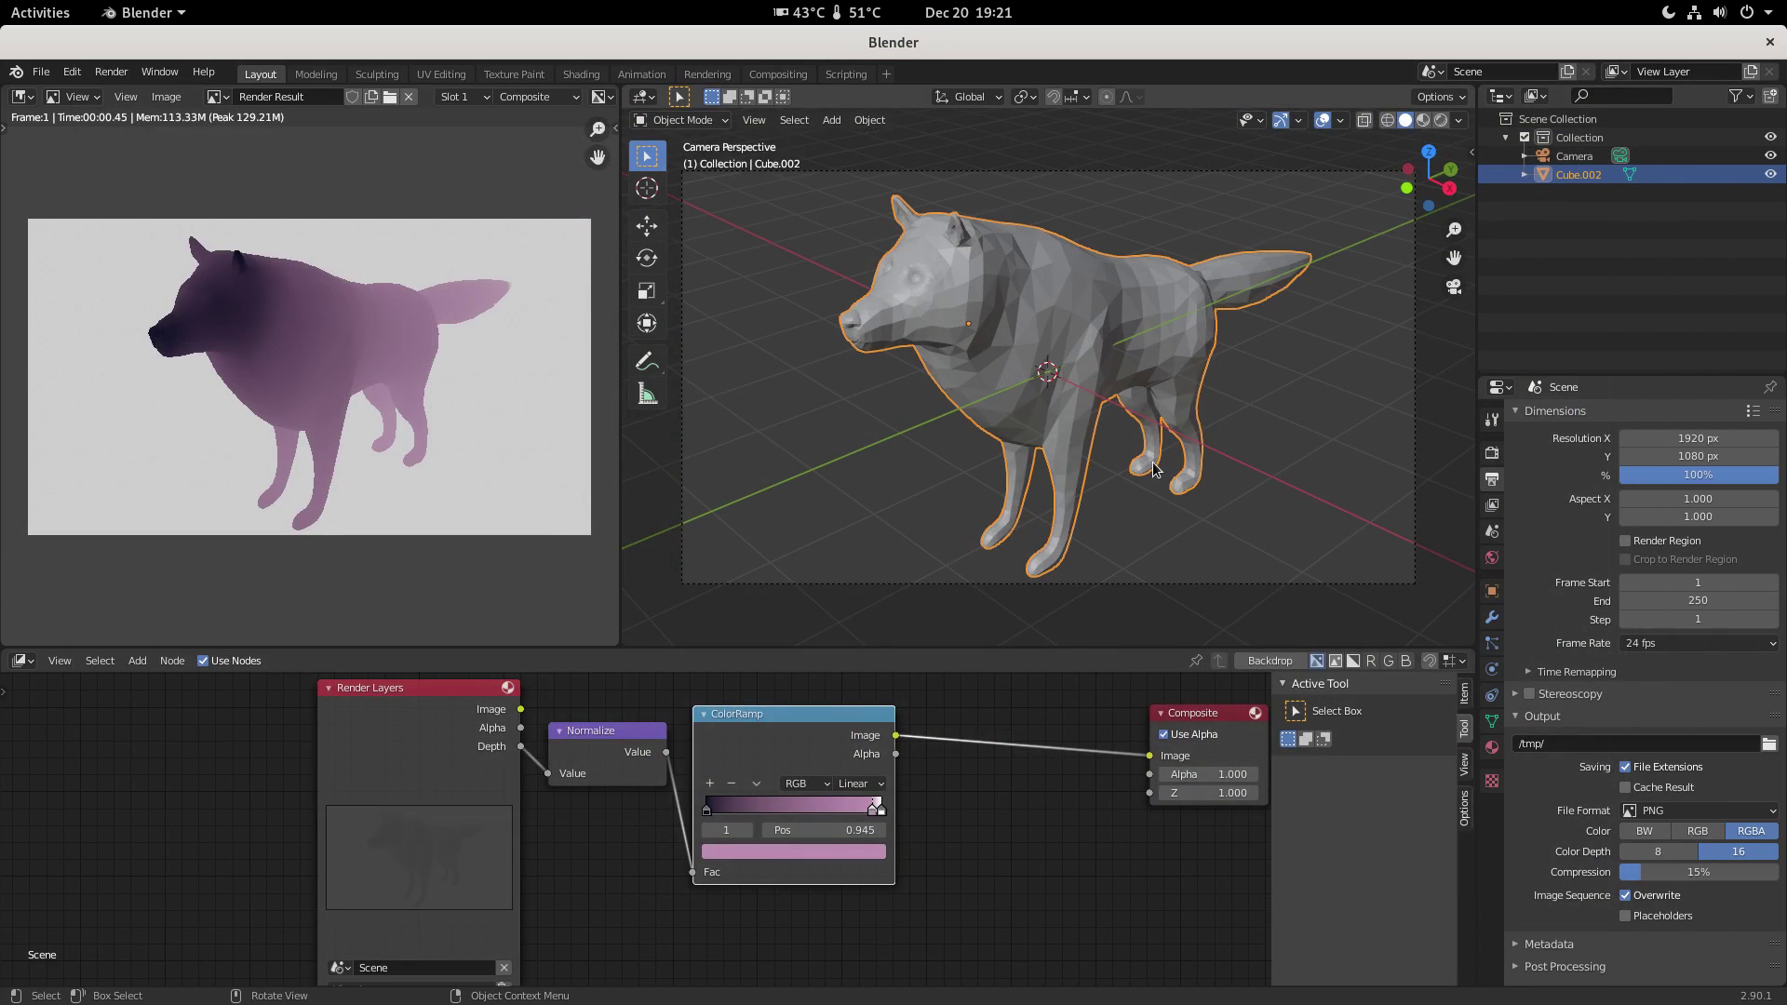